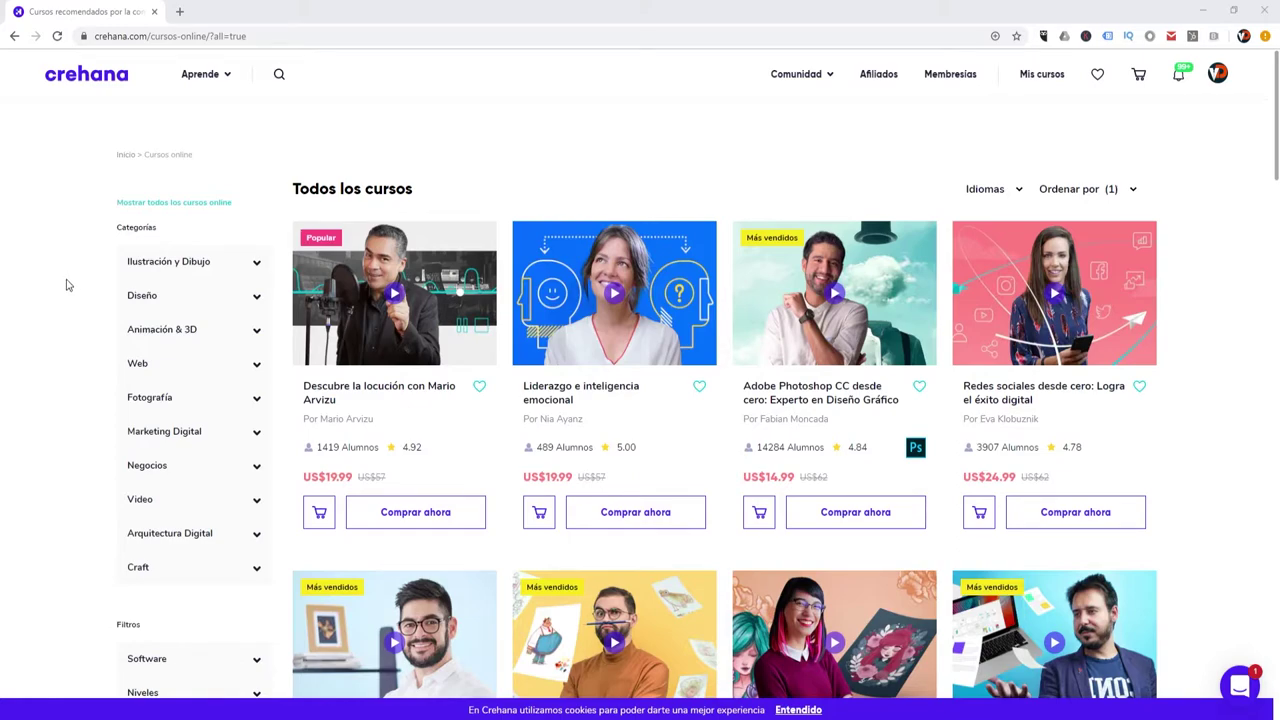
Scroll down and back up through the Crehana page to browse its content.
{"action": "scroll", "coordinate": [69, 278], "scroll_direction": "down", "scroll_amount": 1}
{"action": "scroll", "coordinate": [69, 278], "scroll_direction": "down", "scroll_amount": 1}
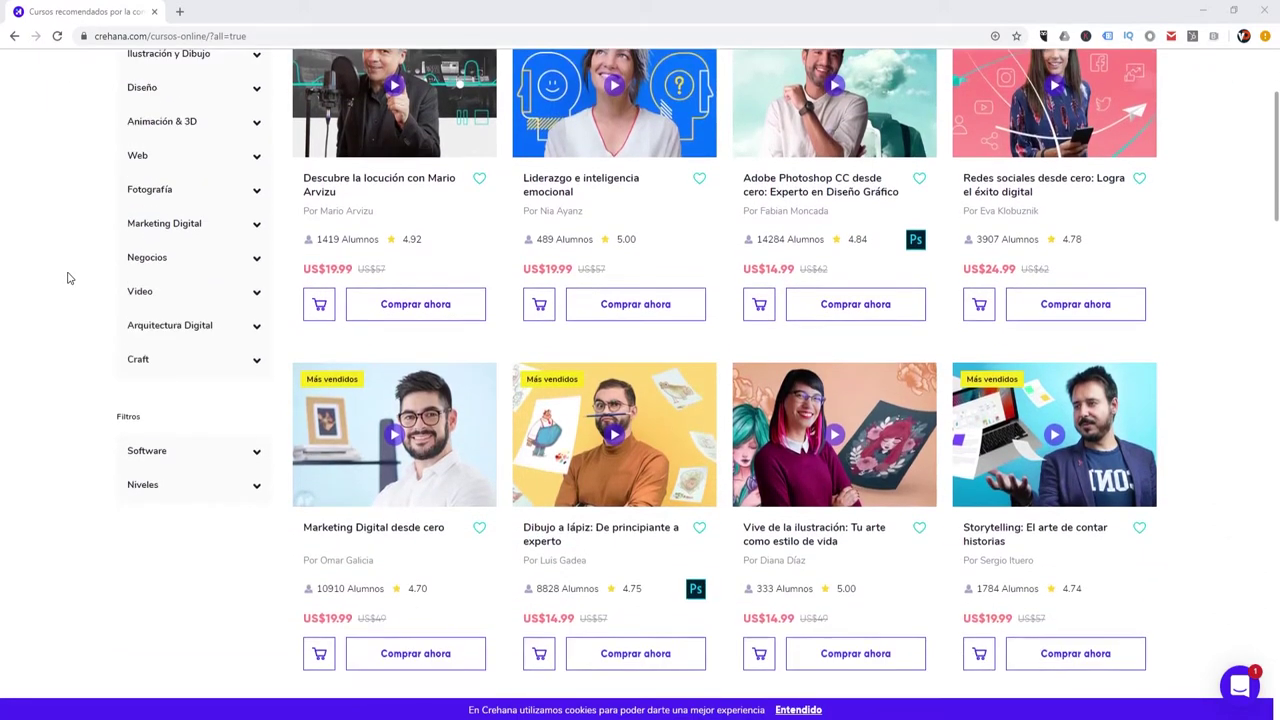
{"action": "scroll", "coordinate": [69, 278], "scroll_direction": "down", "scroll_amount": 1}
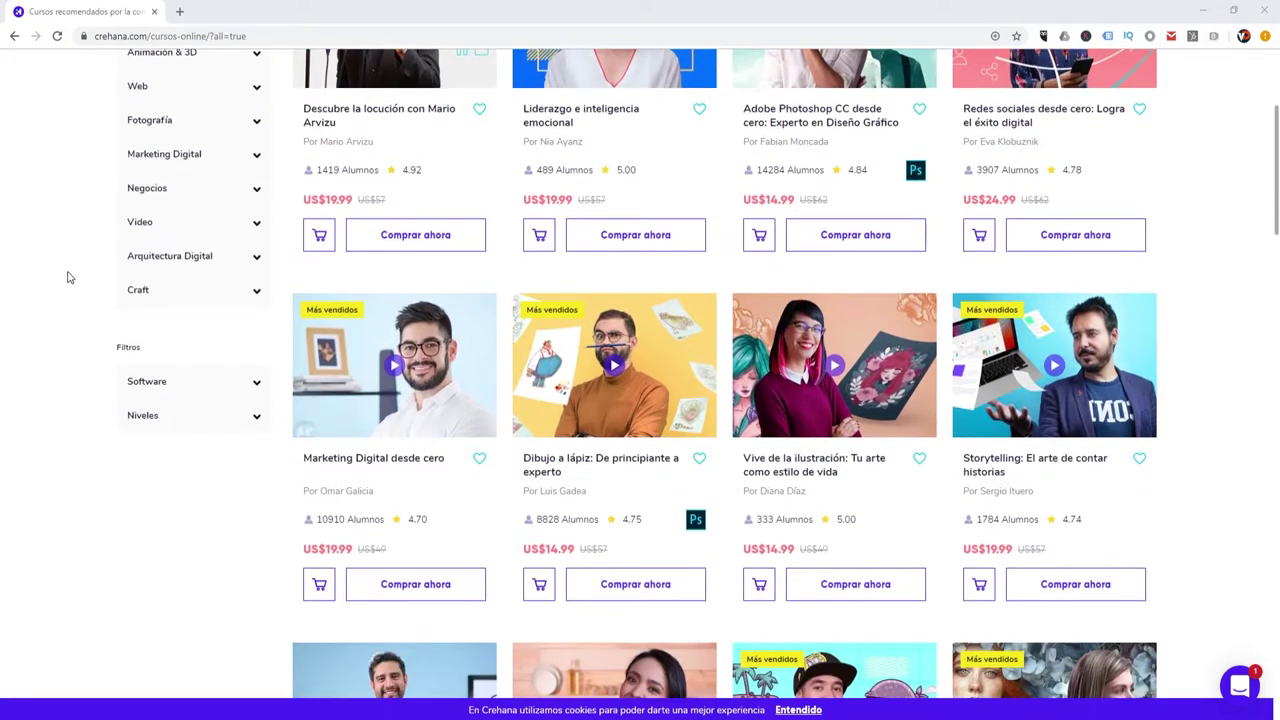
{"action": "scroll", "coordinate": [69, 278], "scroll_direction": "down", "scroll_amount": 1}
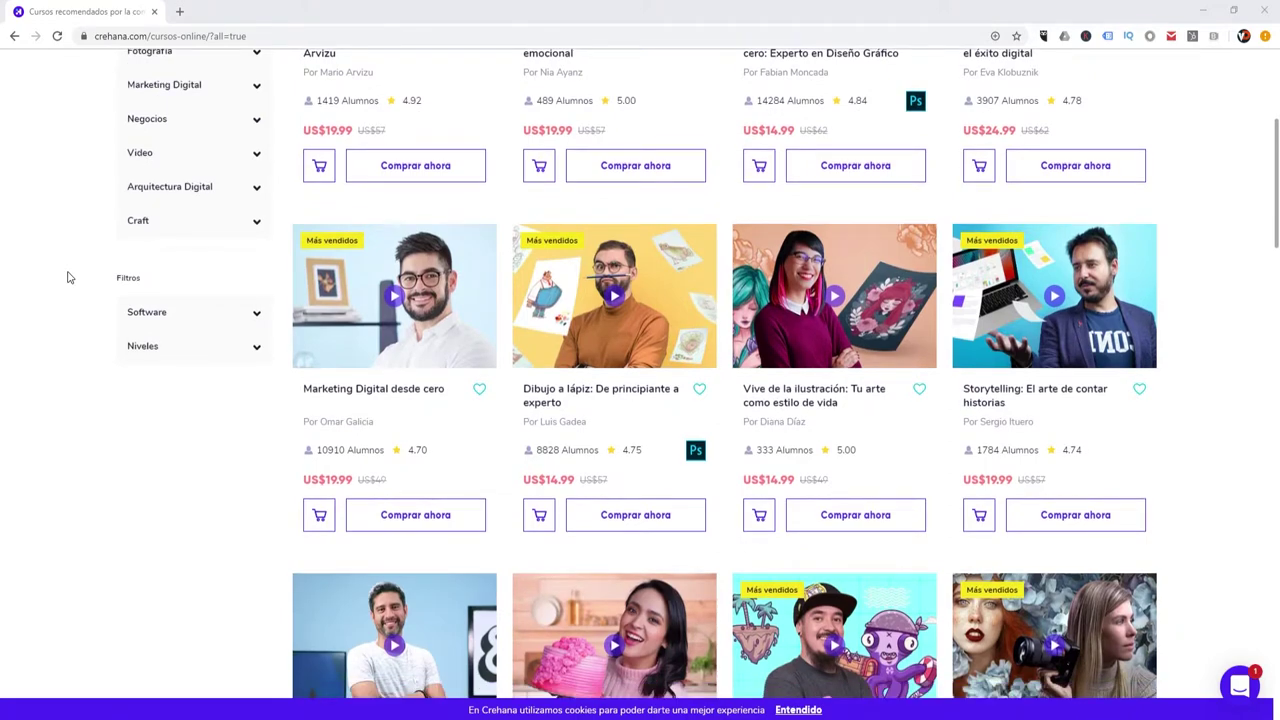
{"action": "scroll", "coordinate": [69, 278], "scroll_direction": "down", "scroll_amount": 1}
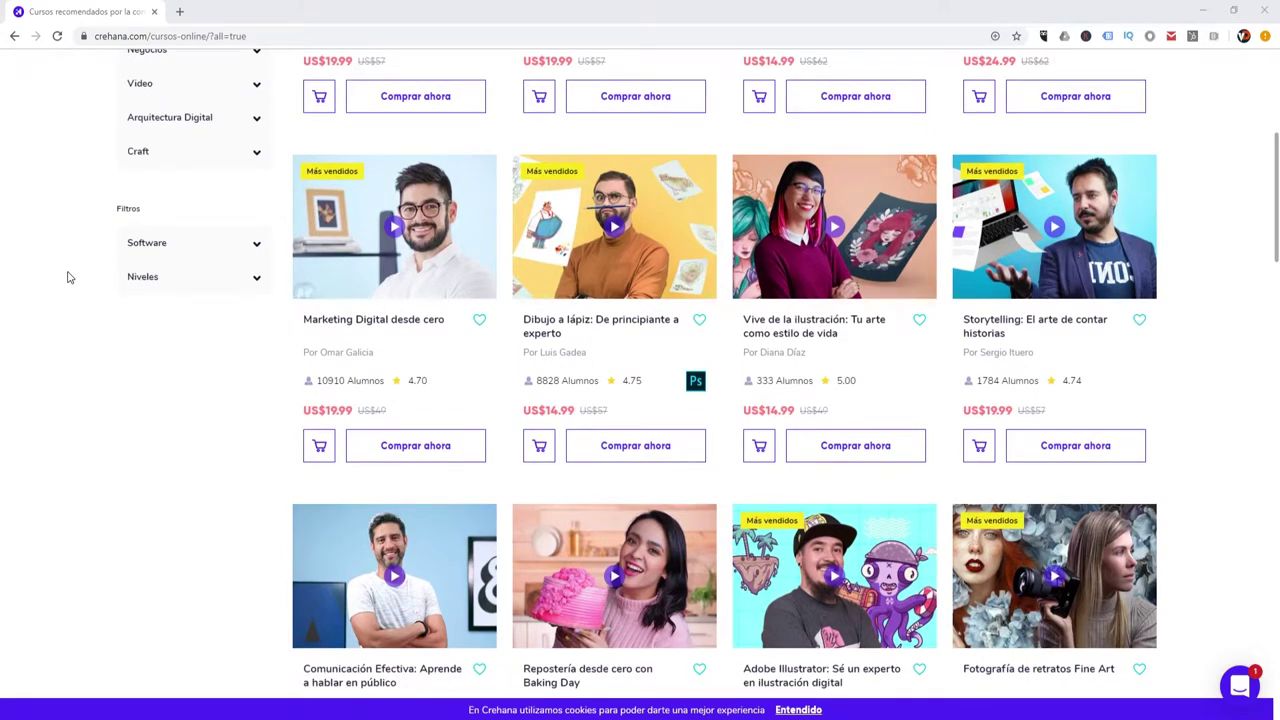
{"action": "scroll", "coordinate": [69, 278], "scroll_direction": "down", "scroll_amount": 1}
{"action": "scroll", "coordinate": [69, 278], "scroll_direction": "down", "scroll_amount": 1}
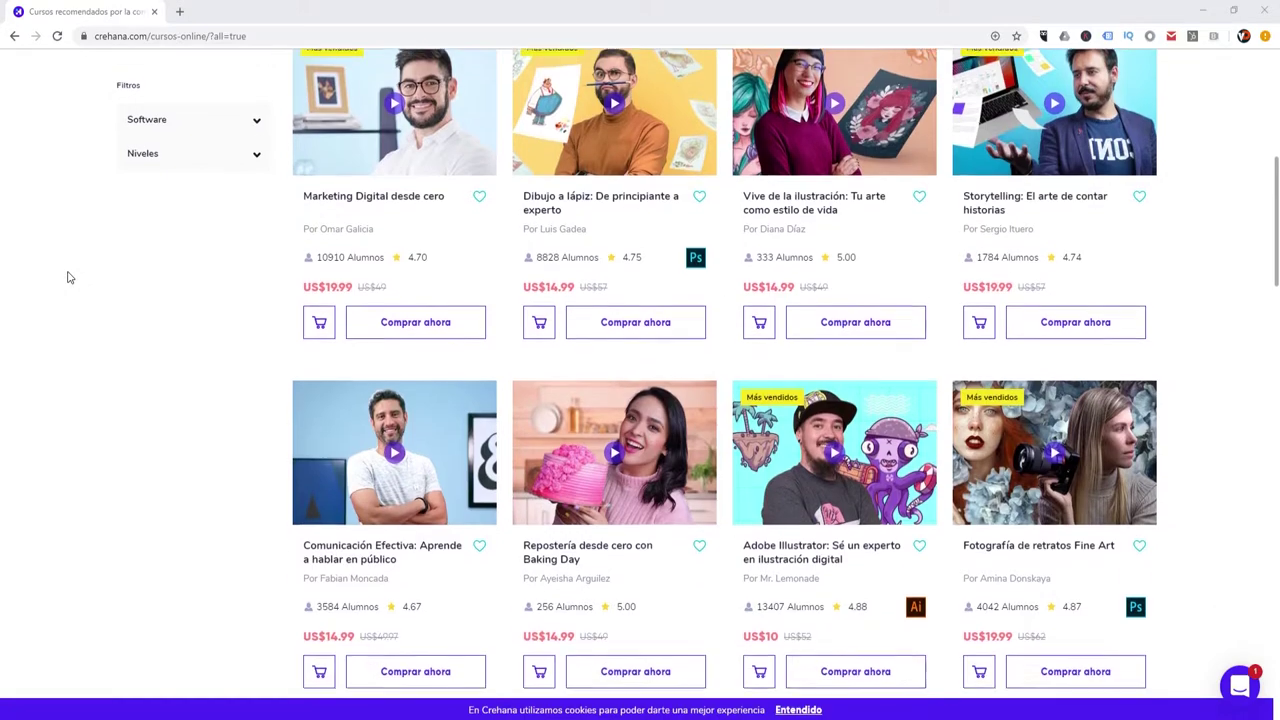
{"action": "scroll", "coordinate": [69, 278], "scroll_direction": "down", "scroll_amount": 1}
{"action": "scroll", "coordinate": [69, 278], "scroll_direction": "down", "scroll_amount": 1}
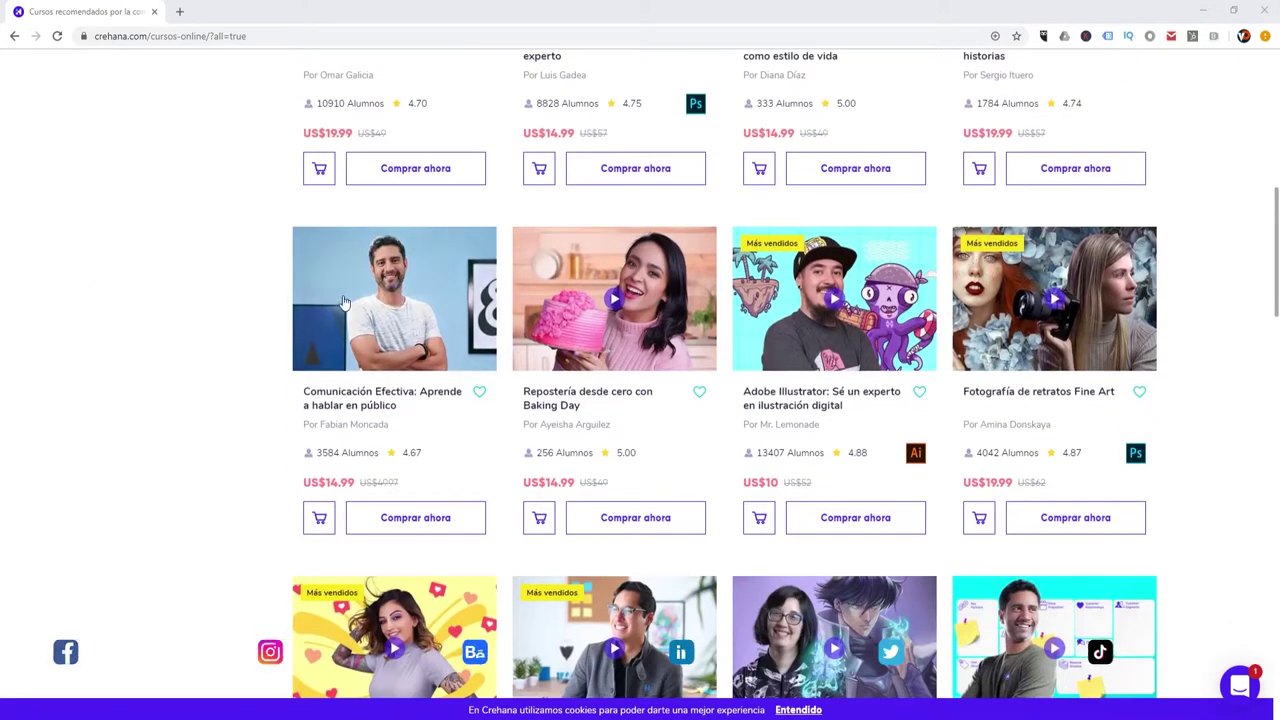
{"action": "scroll", "coordinate": [170, 365], "scroll_direction": "down", "scroll_amount": 1}
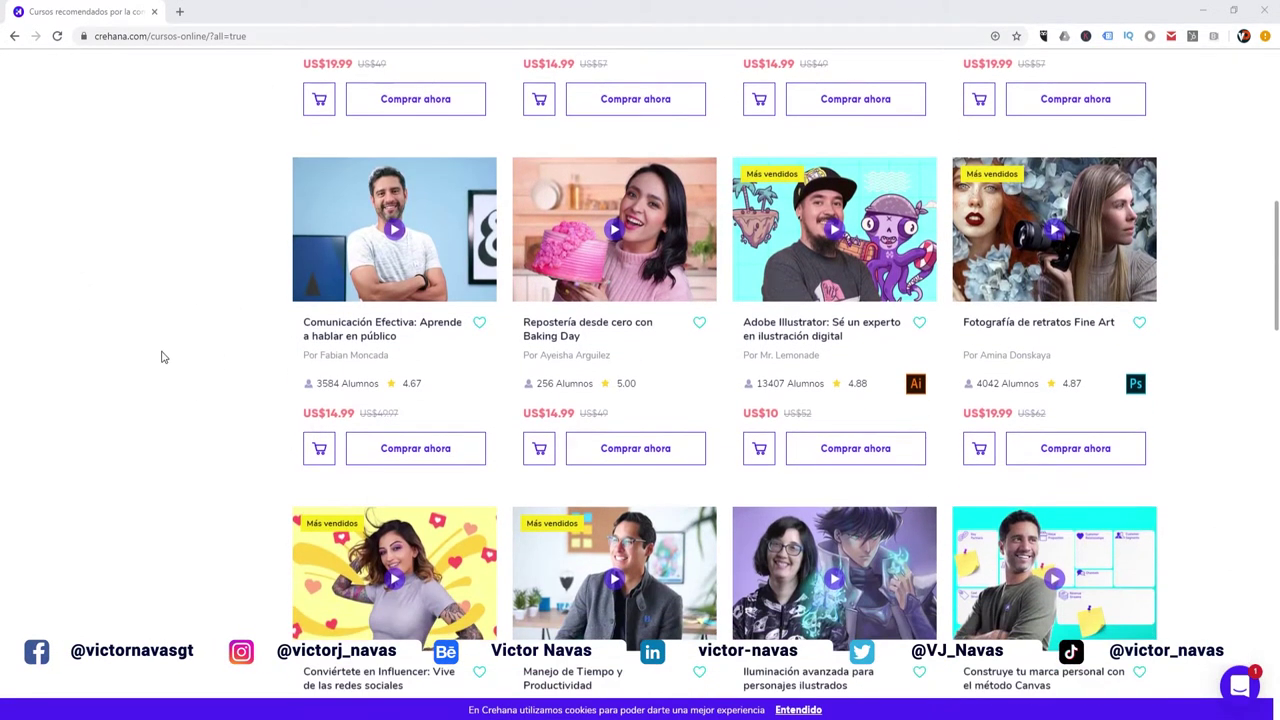
{"action": "scroll", "coordinate": [157, 360], "scroll_direction": "up", "scroll_amount": 2}
{"action": "scroll", "coordinate": [86, 388], "scroll_direction": "up", "scroll_amount": 2}
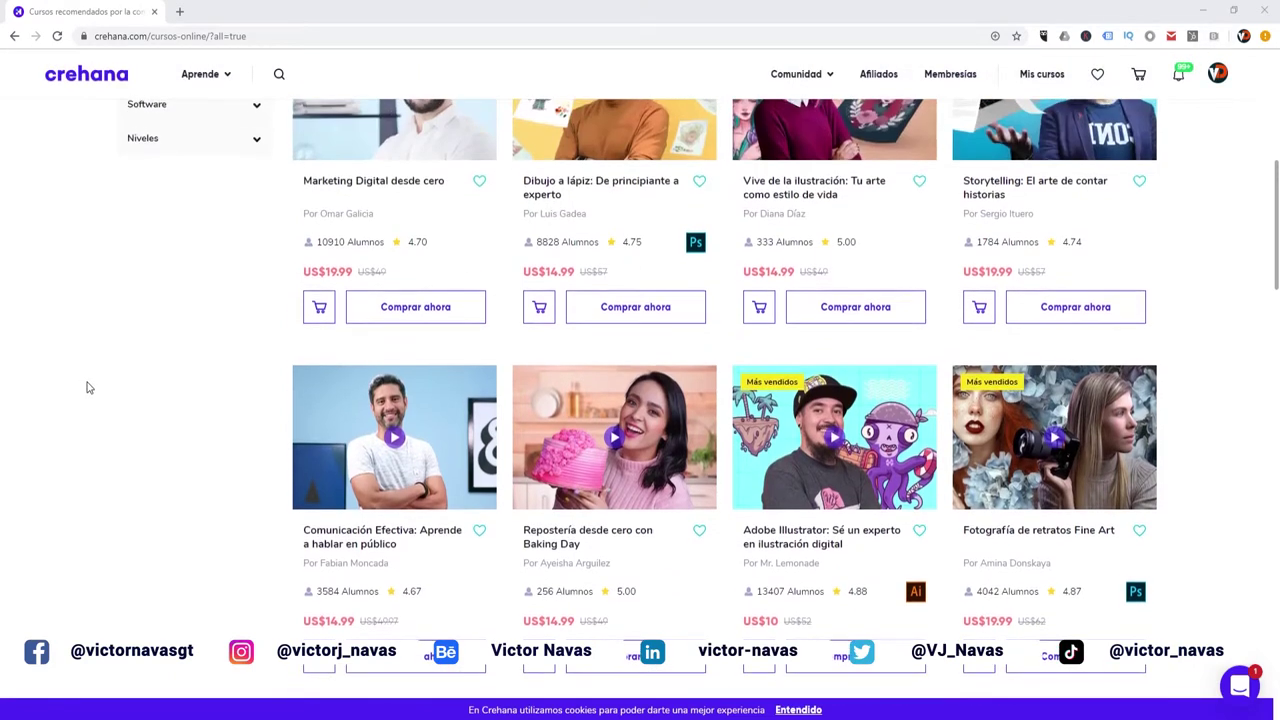
{"action": "scroll", "coordinate": [86, 388], "scroll_direction": "up", "scroll_amount": 1}
{"action": "scroll", "coordinate": [86, 388], "scroll_direction": "up", "scroll_amount": 1}
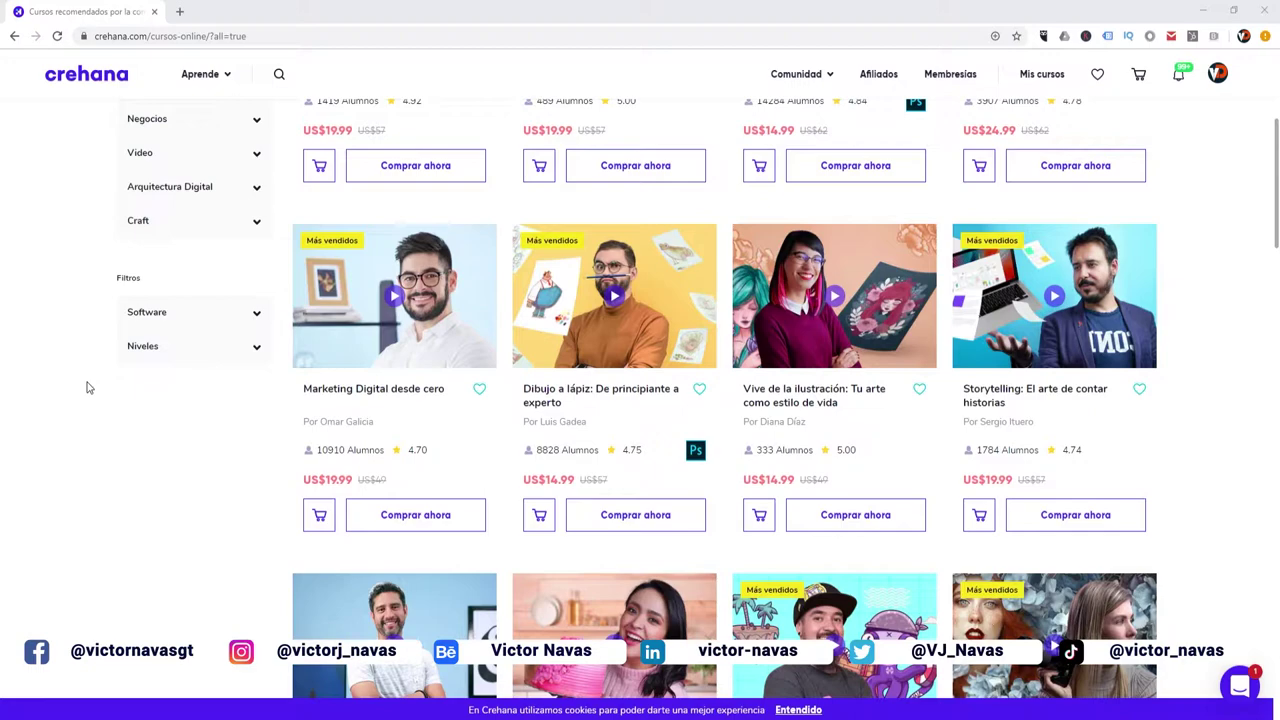
{"action": "scroll", "coordinate": [87, 388], "scroll_direction": "up", "scroll_amount": 1}
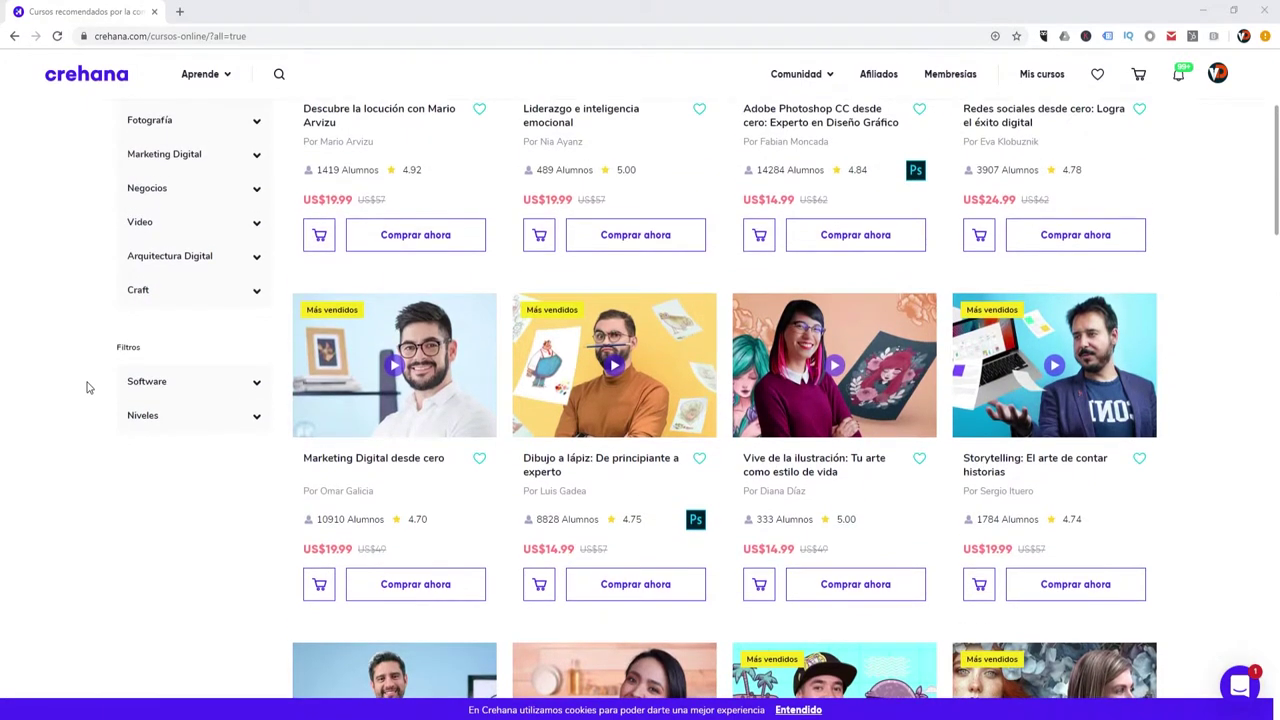
{"action": "scroll", "coordinate": [90, 385], "scroll_direction": "up", "scroll_amount": 3}
{"action": "scroll", "coordinate": [90, 385], "scroll_direction": "up", "scroll_amount": 1}
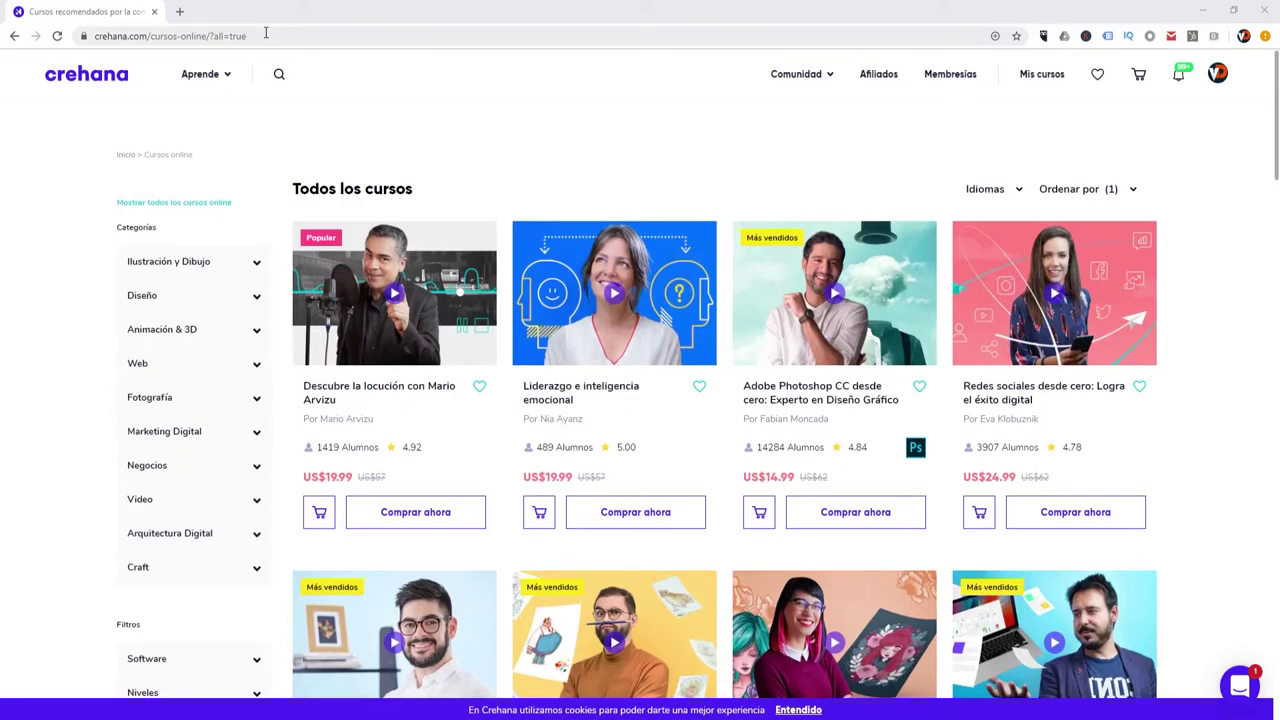
Go to Aprende > Carreras and browse career cards such as Ilustración, Diseño Gráfico and Animación 2D.
{"action": "left_click", "coordinate": [225, 76]}
{"action": "left_click", "coordinate": [484, 125]}
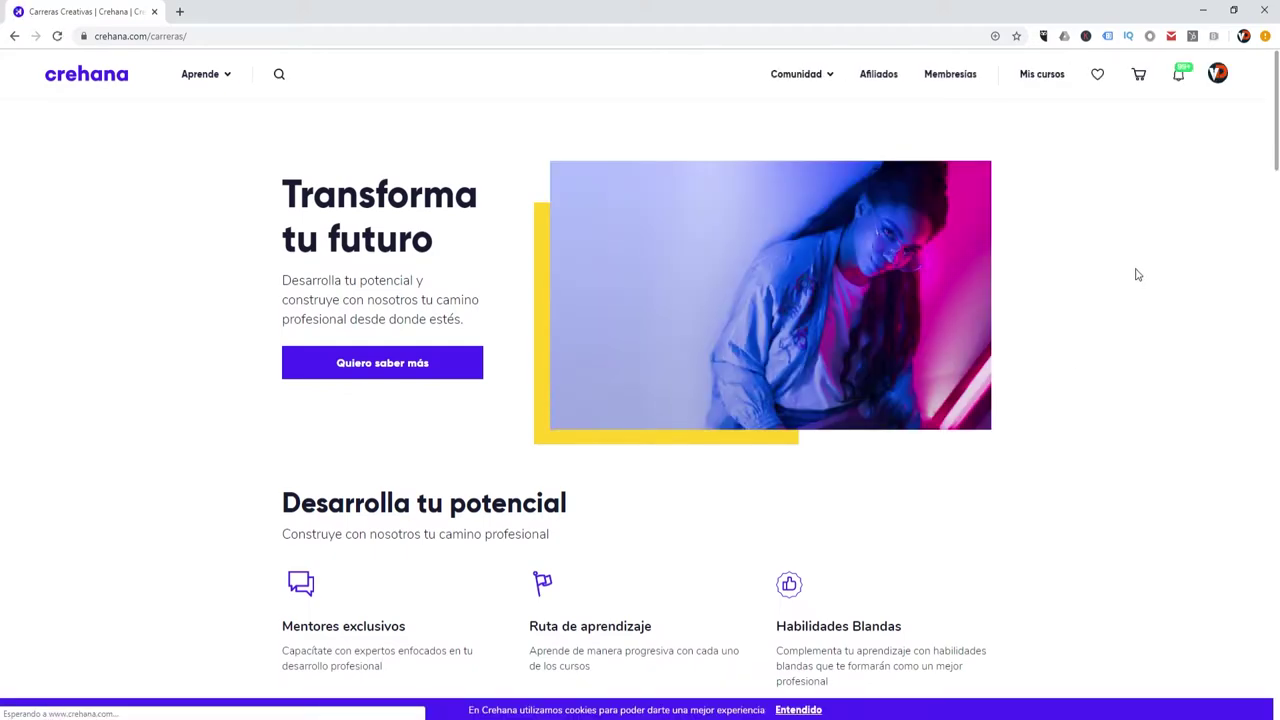
{"action": "scroll", "coordinate": [1137, 273], "scroll_direction": "down", "scroll_amount": 2}
{"action": "scroll", "coordinate": [1137, 271], "scroll_direction": "down", "scroll_amount": 1}
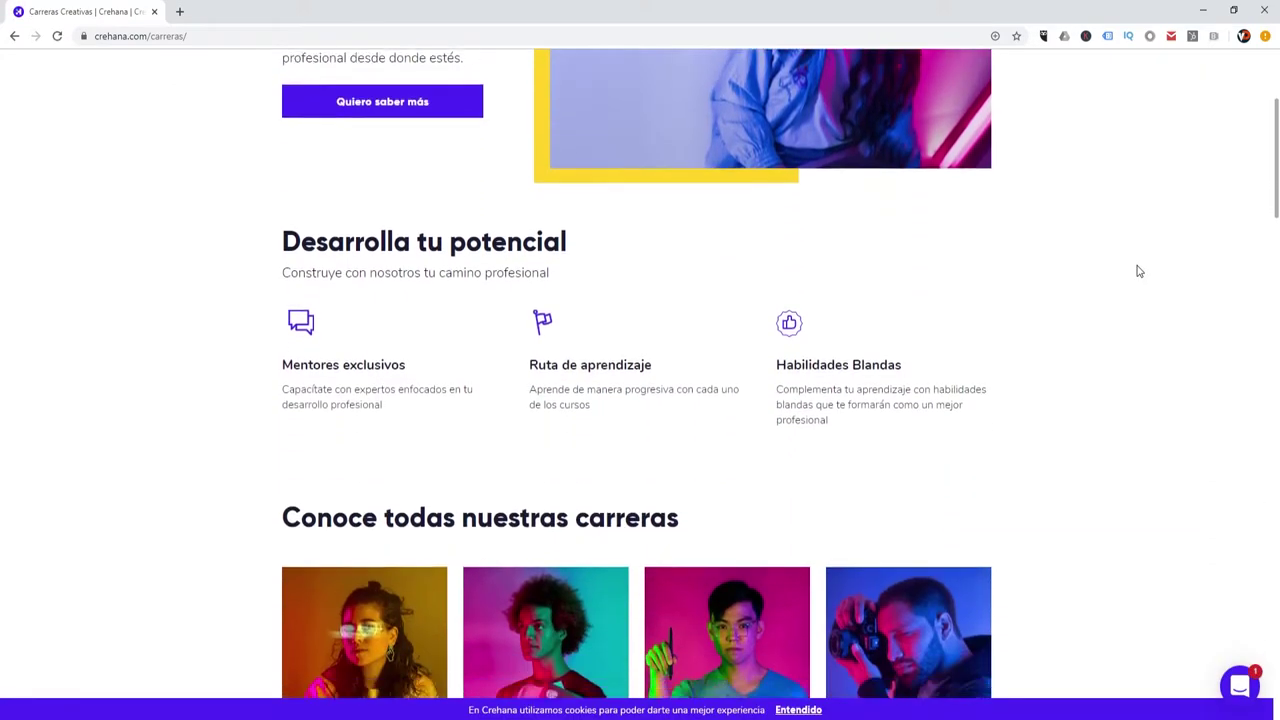
{"action": "scroll", "coordinate": [1137, 271], "scroll_direction": "down", "scroll_amount": 2}
{"action": "scroll", "coordinate": [1137, 271], "scroll_direction": "down", "scroll_amount": 2}
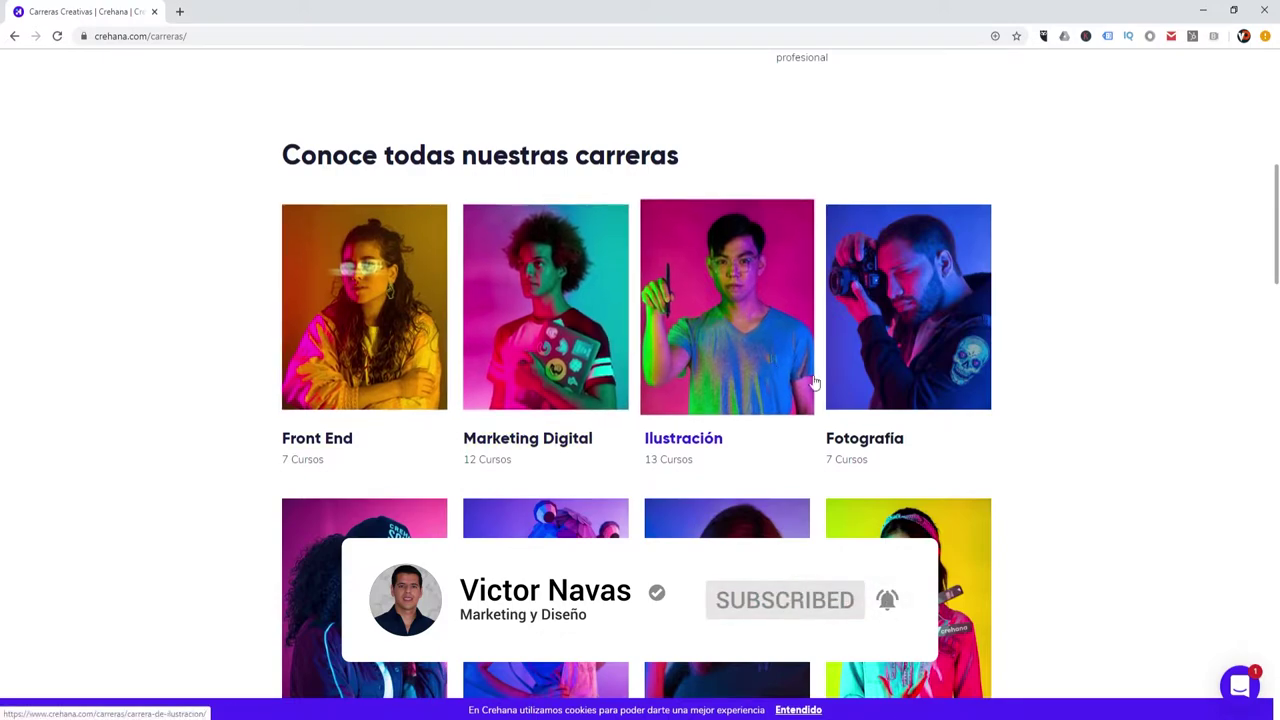
{"action": "scroll", "coordinate": [1080, 300], "scroll_direction": "down", "scroll_amount": 3}
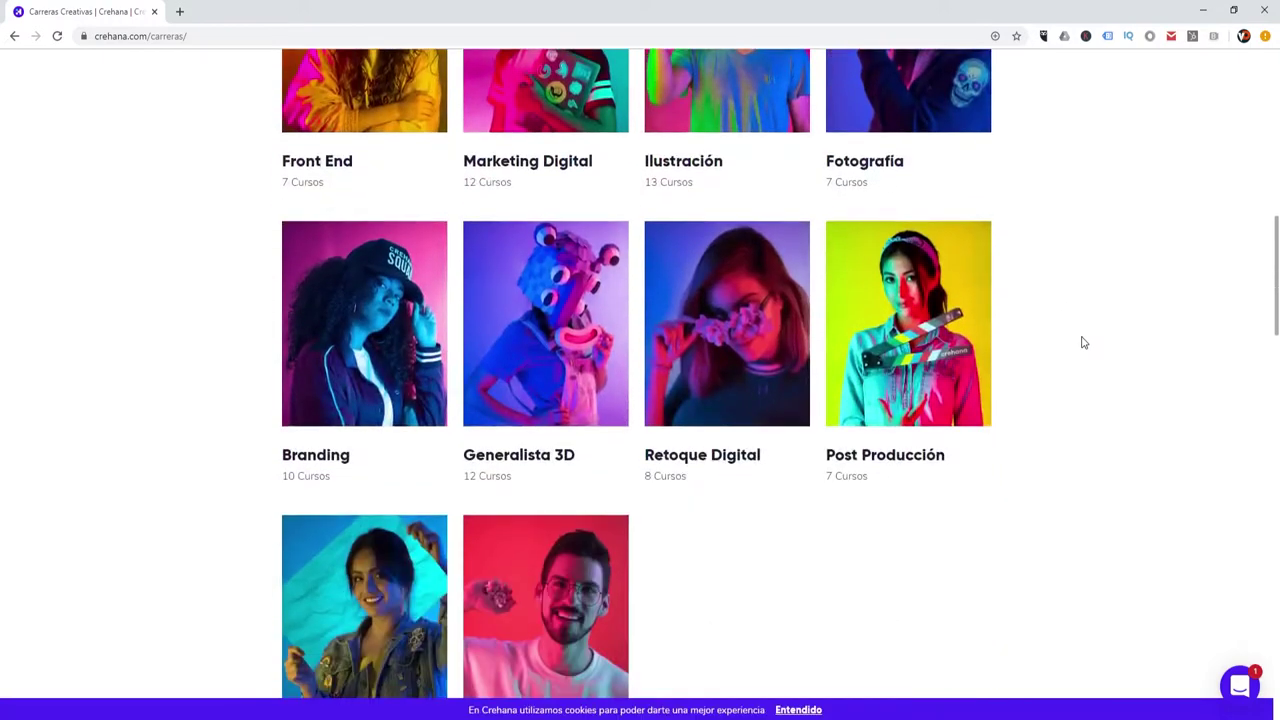
{"action": "scroll", "coordinate": [1080, 343], "scroll_direction": "up", "scroll_amount": 1}
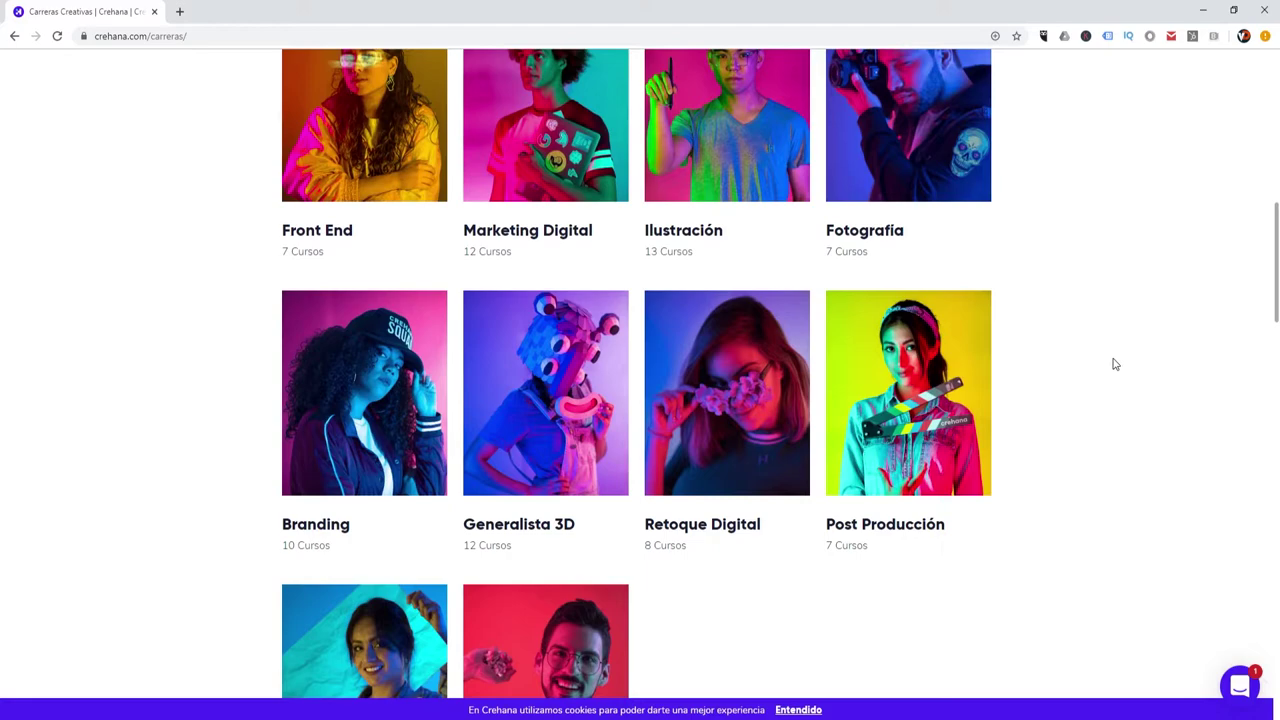
{"action": "scroll", "coordinate": [1087, 377], "scroll_direction": "down", "scroll_amount": 2}
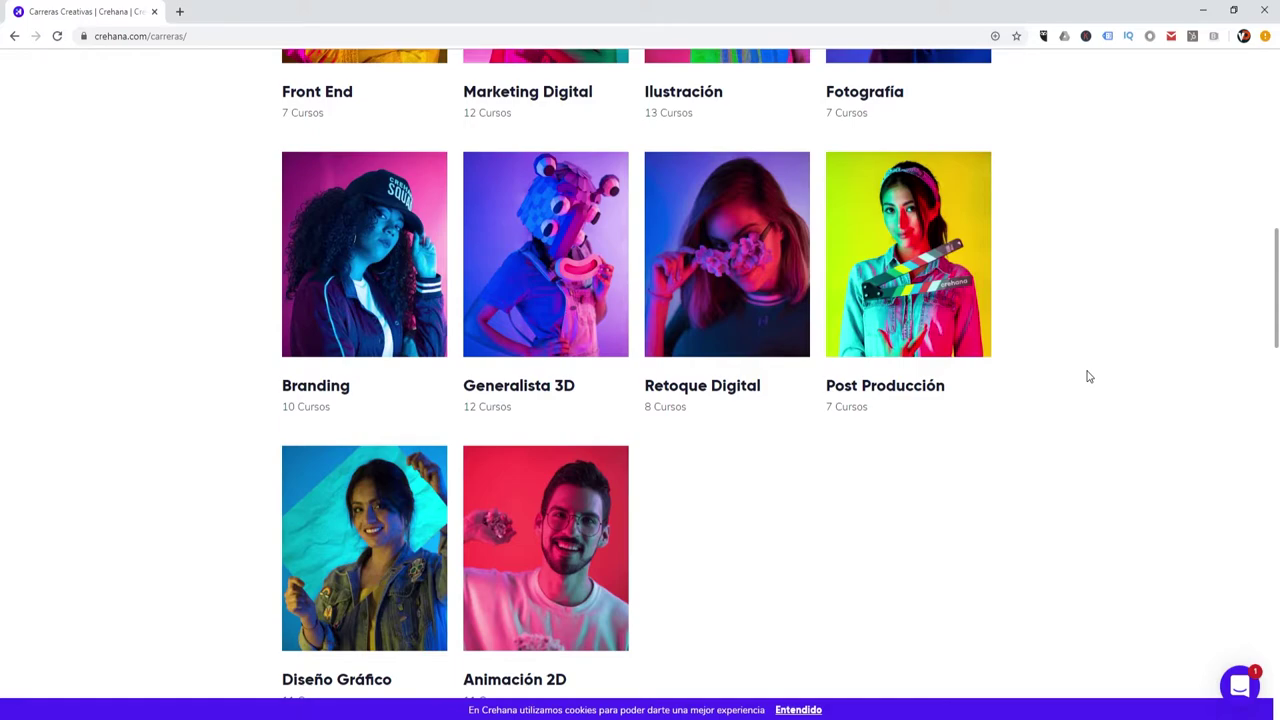
{"action": "scroll", "coordinate": [1089, 376], "scroll_direction": "down", "scroll_amount": 2}
{"action": "scroll", "coordinate": [1089, 376], "scroll_direction": "down", "scroll_amount": 1}
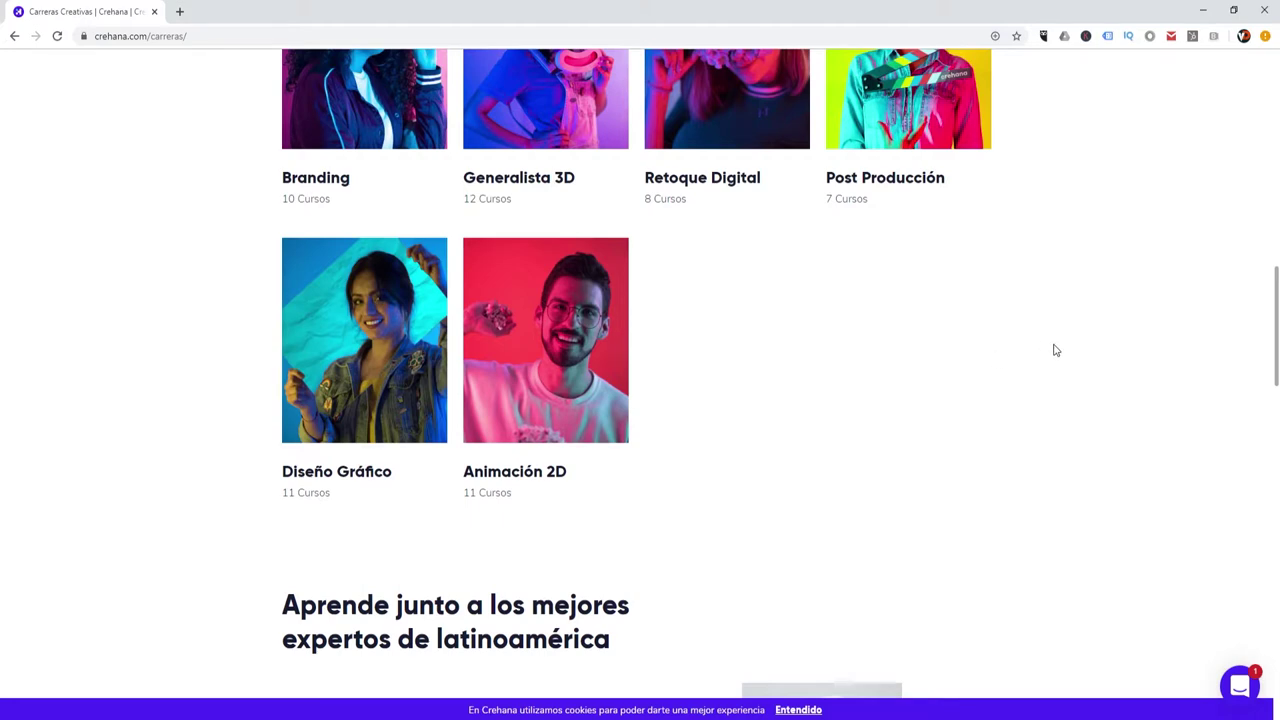
{"action": "scroll", "coordinate": [1050, 400], "scroll_direction": "up", "scroll_amount": 2}
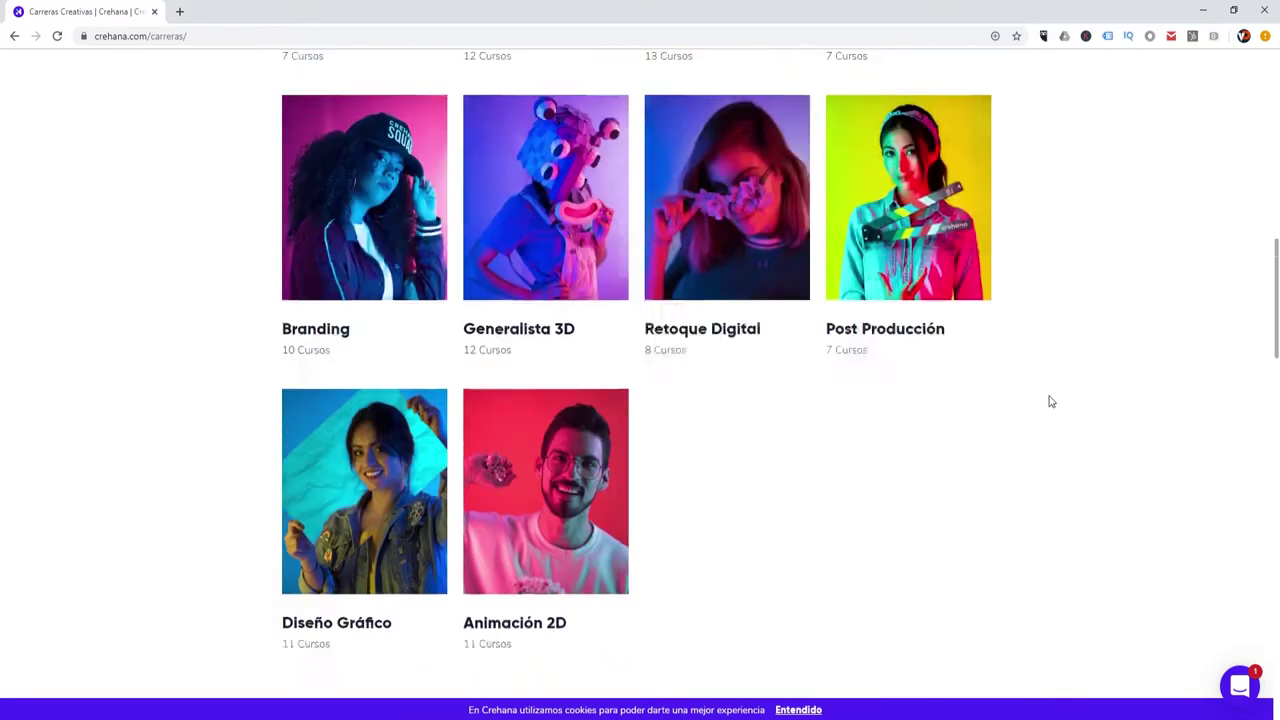
{"action": "scroll", "coordinate": [1138, 410], "scroll_direction": "up", "scroll_amount": 3}
{"action": "scroll", "coordinate": [1138, 410], "scroll_direction": "up", "scroll_amount": 2}
{"action": "scroll", "coordinate": [1138, 410], "scroll_direction": "up", "scroll_amount": 1}
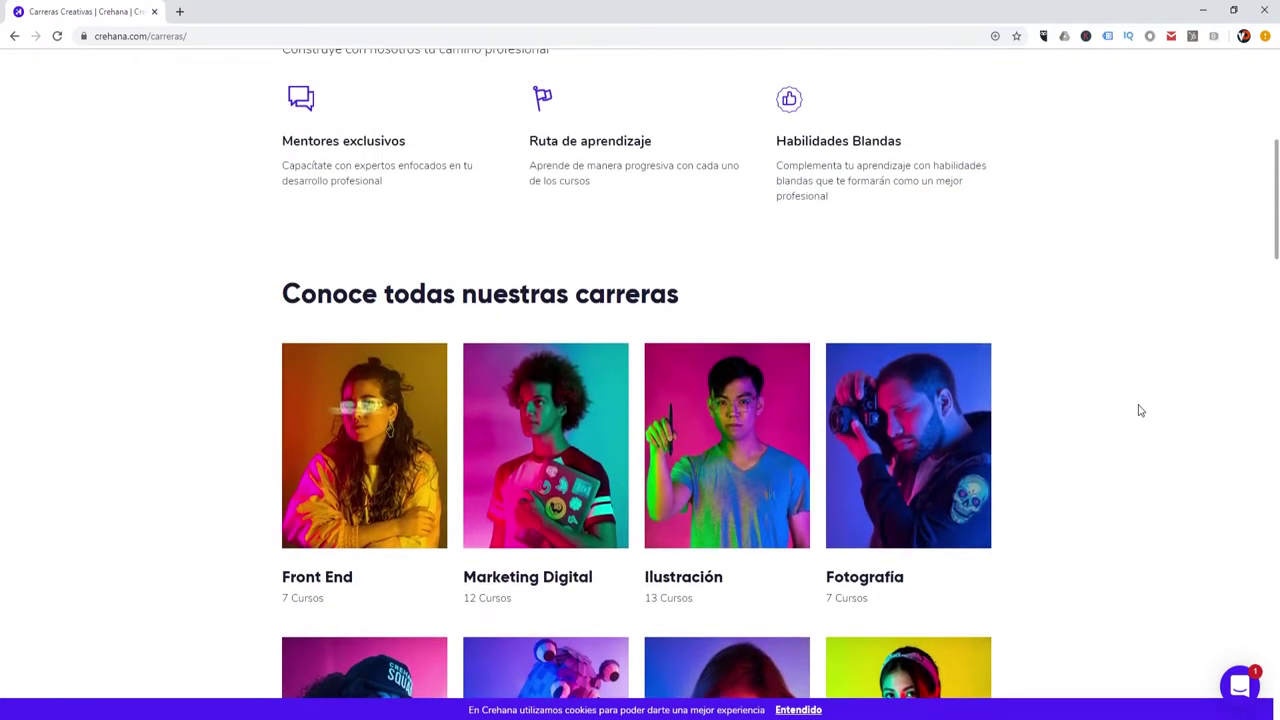
{"action": "scroll", "coordinate": [1138, 410], "scroll_direction": "down", "scroll_amount": 1}
{"action": "scroll", "coordinate": [1138, 410], "scroll_direction": "up", "scroll_amount": 2}
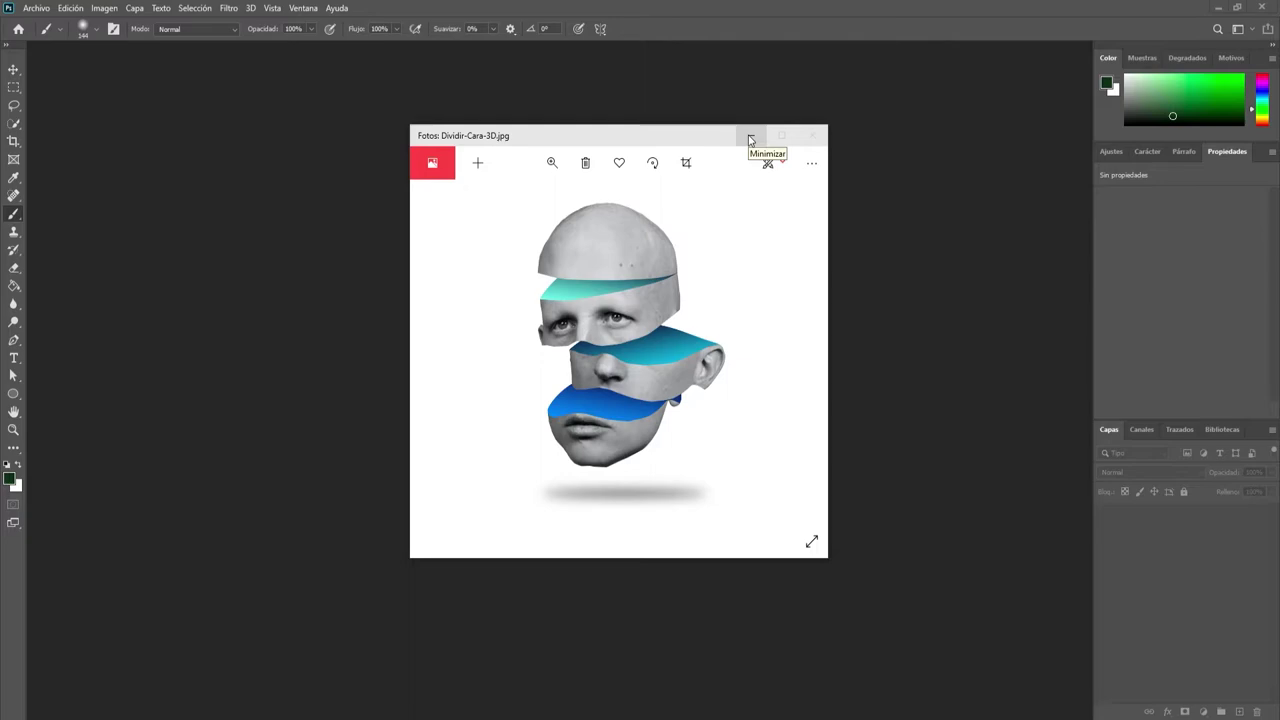
Minimize the example image and create a new 1200 × 1200 px, 96 ppi document.
{"action": "left_click", "coordinate": [750, 139]}
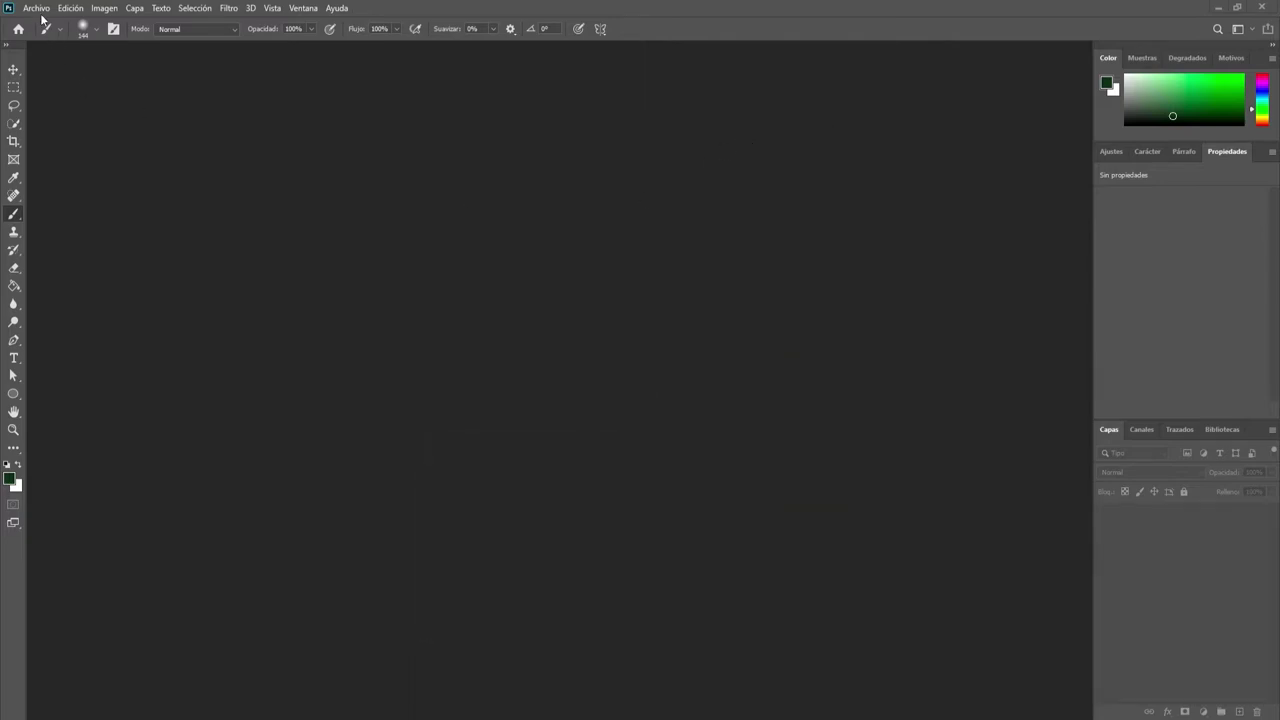
{"action": "left_click", "coordinate": [36, 8]}
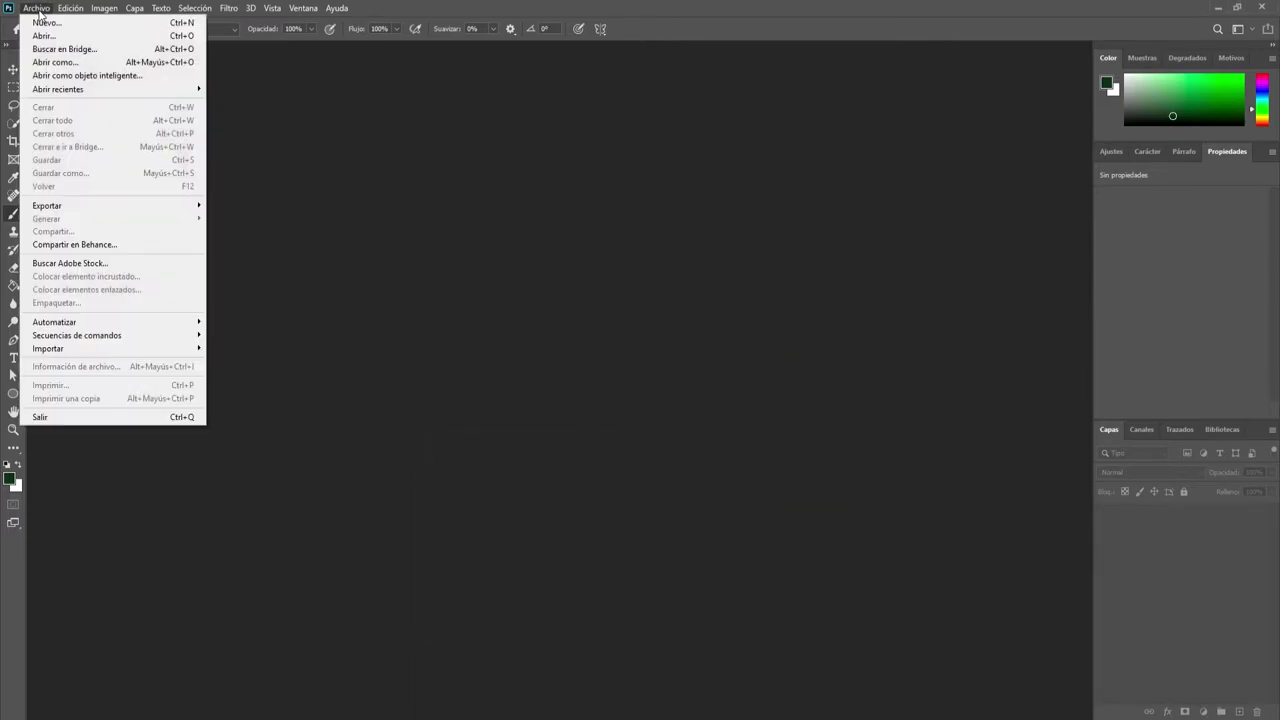
{"action": "left_click", "coordinate": [50, 26]}
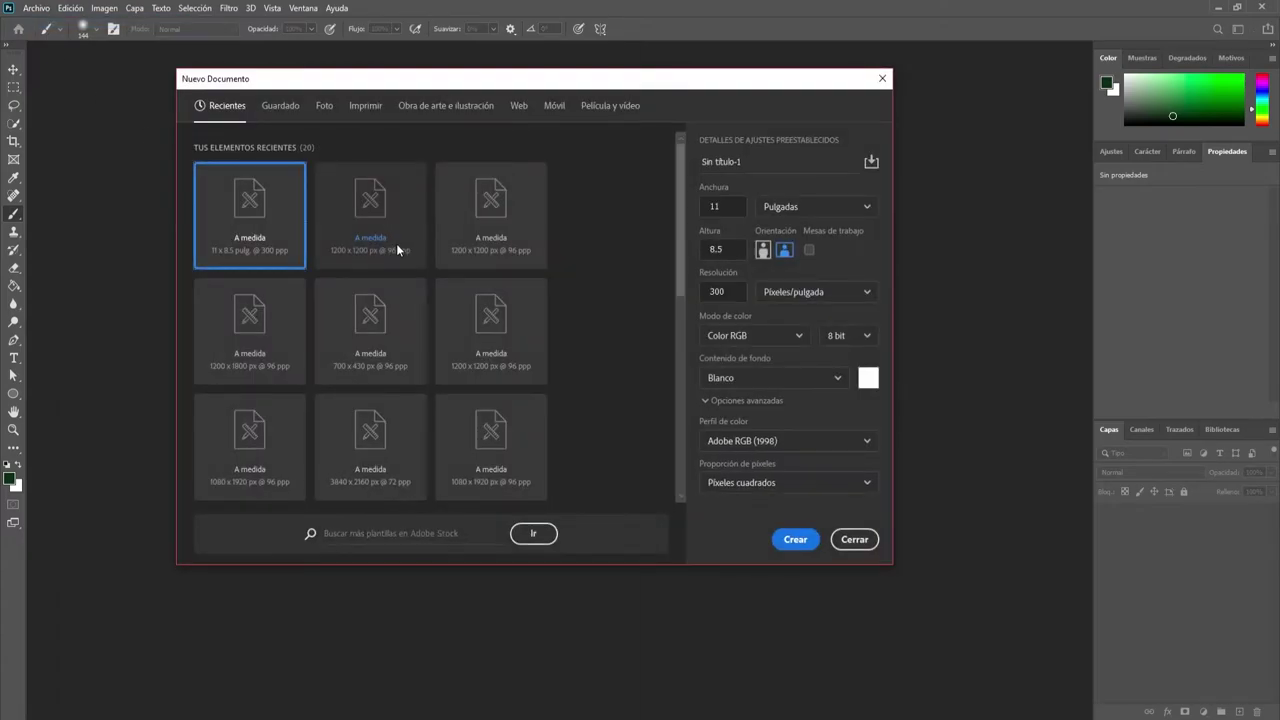
{"action": "left_click", "coordinate": [371, 237]}
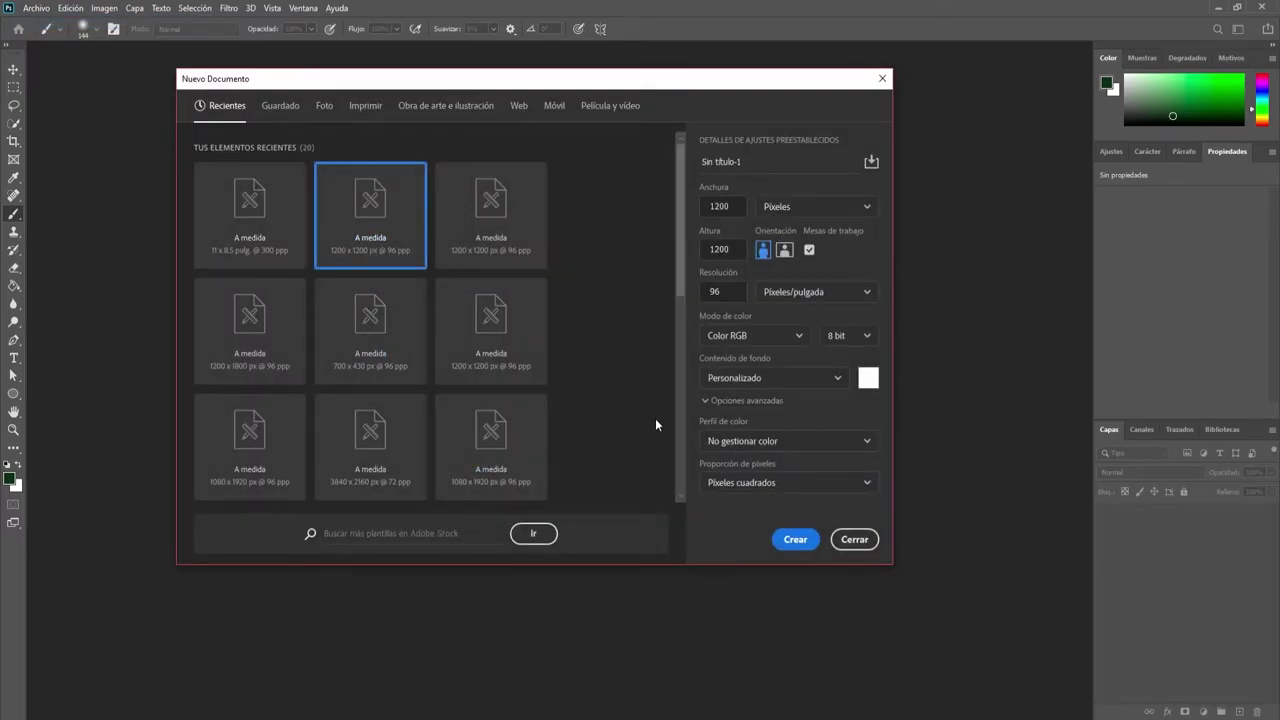
{"action": "left_click", "coordinate": [795, 540]}
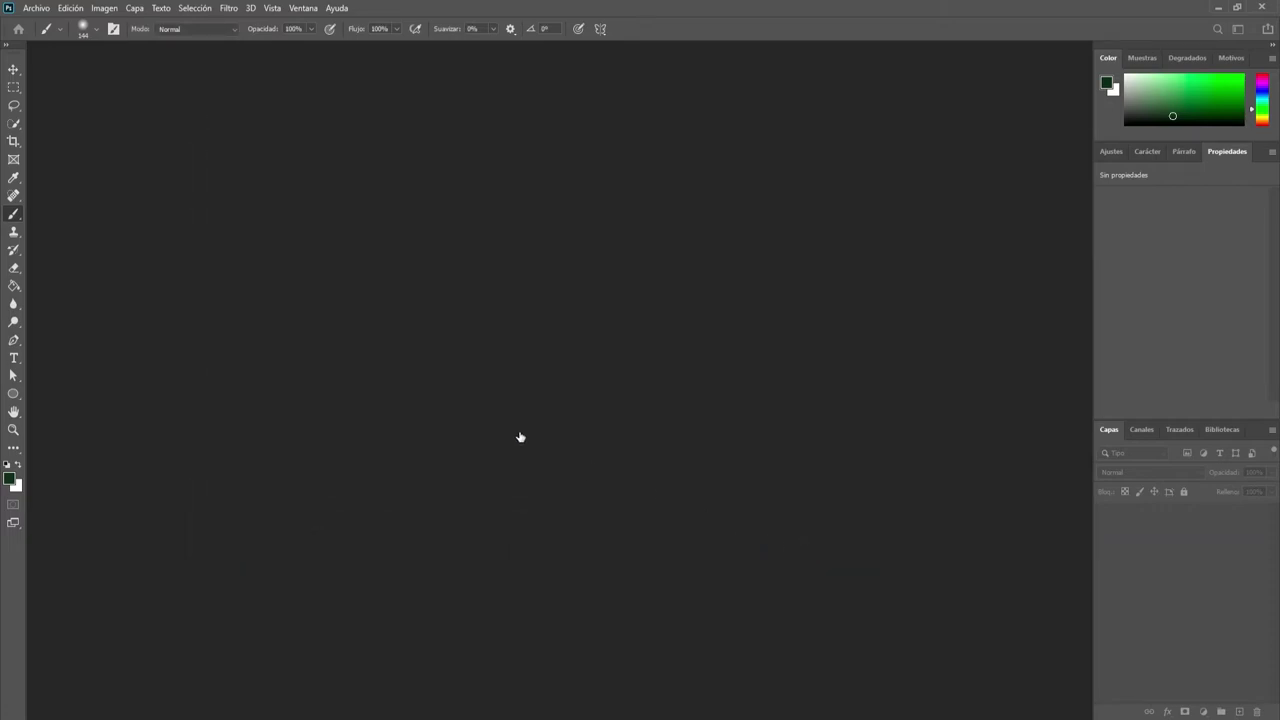
{"action": "left_click", "coordinate": [14, 69]}
Place pexels-photo-3125075 from the Dividir Cara 3D folder as an embedded image.
{"action": "left_click", "coordinate": [34, 8]}
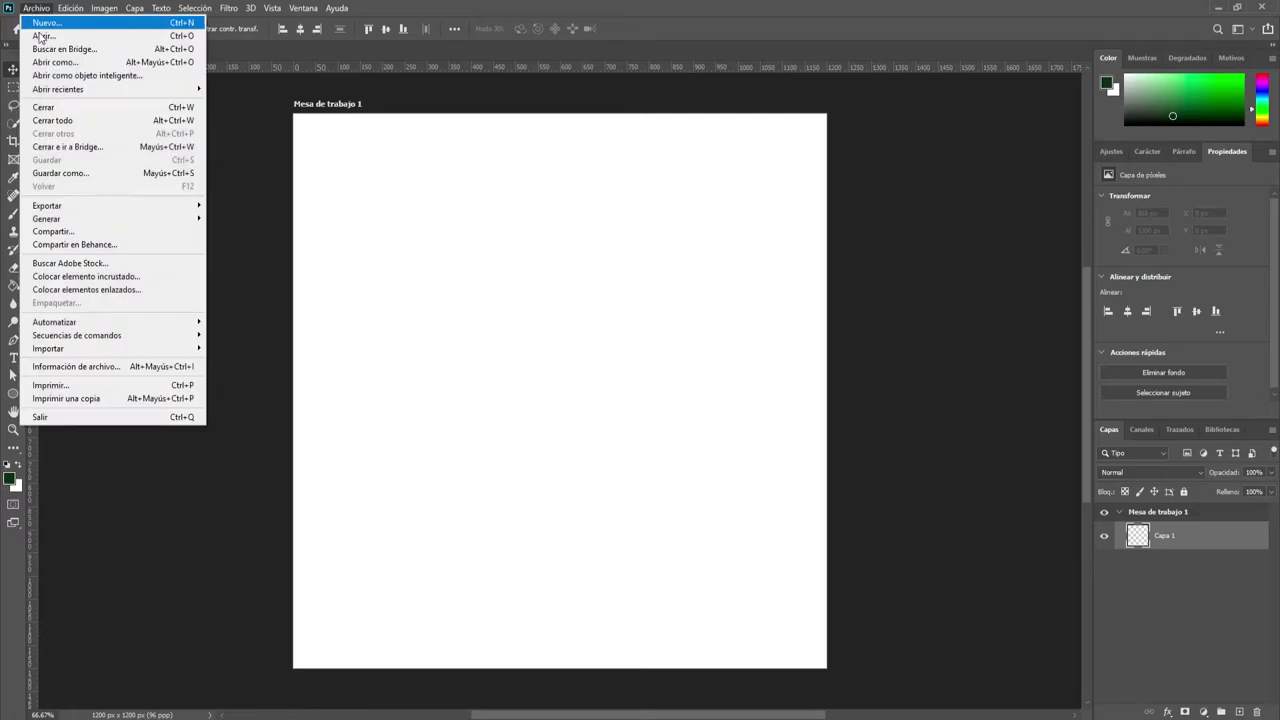
{"action": "left_click", "coordinate": [42, 37]}
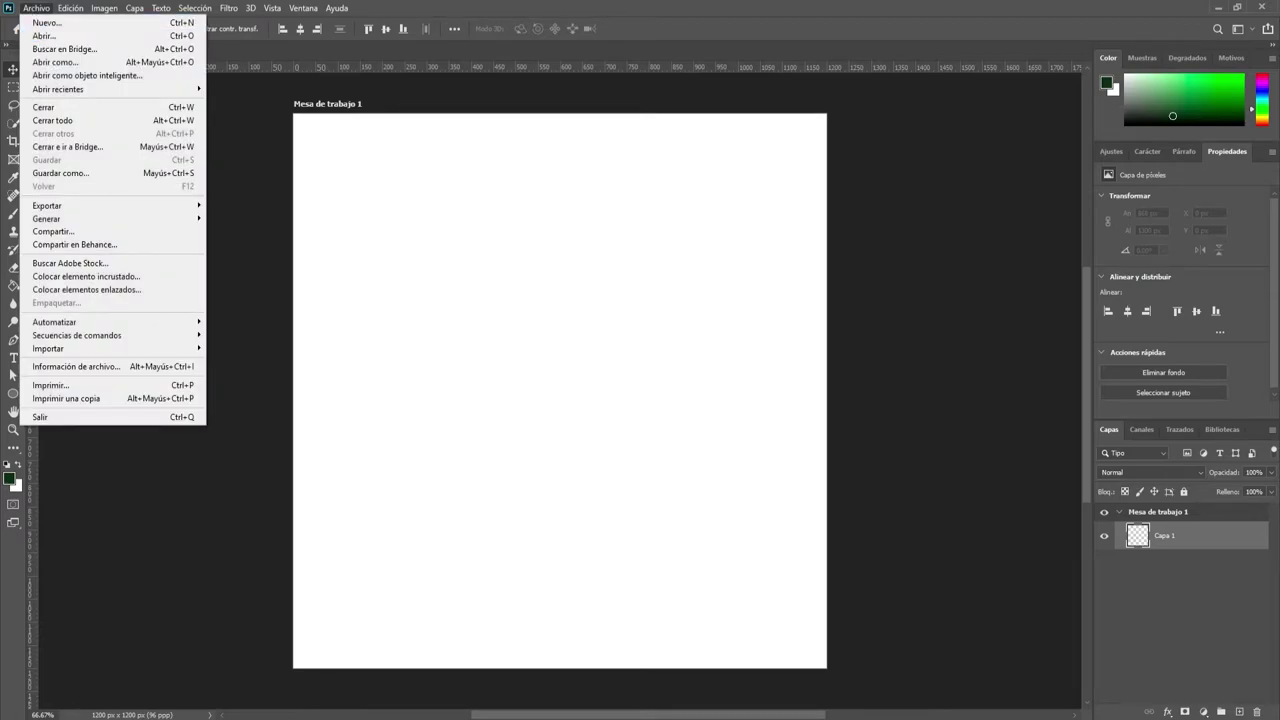
{"action": "left_click", "coordinate": [76, 280]}
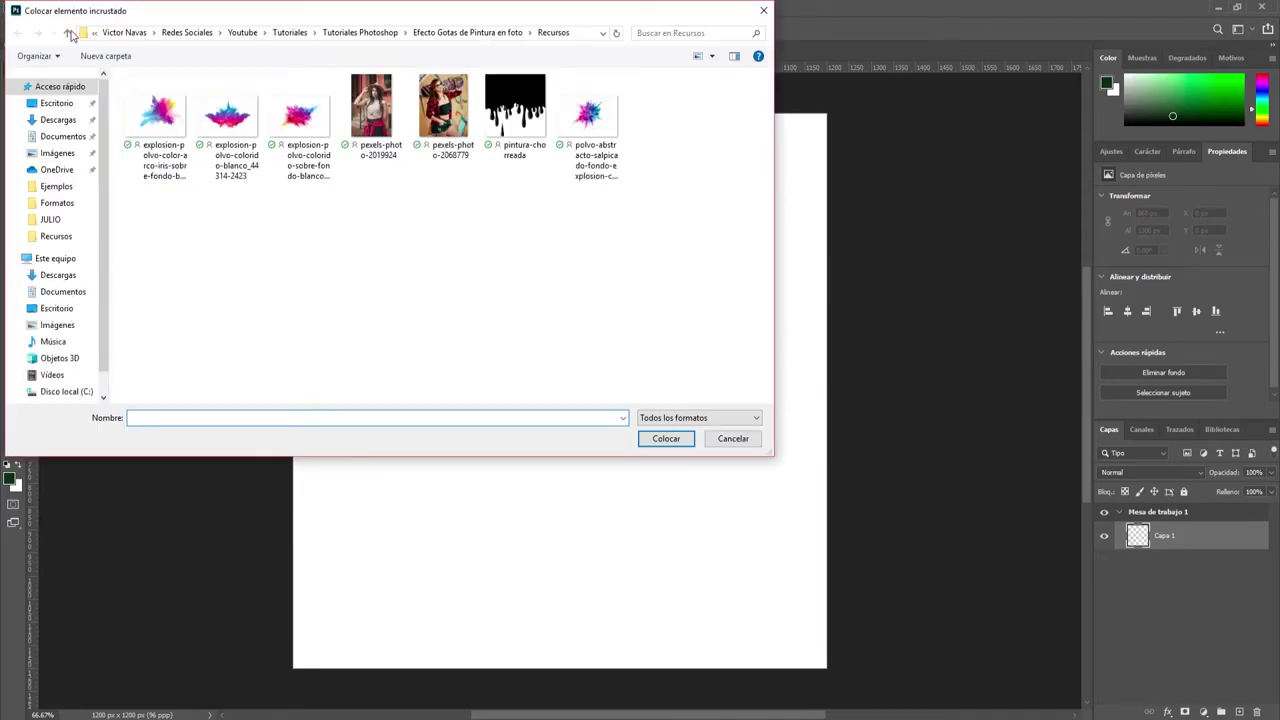
{"action": "left_click", "coordinate": [70, 35]}
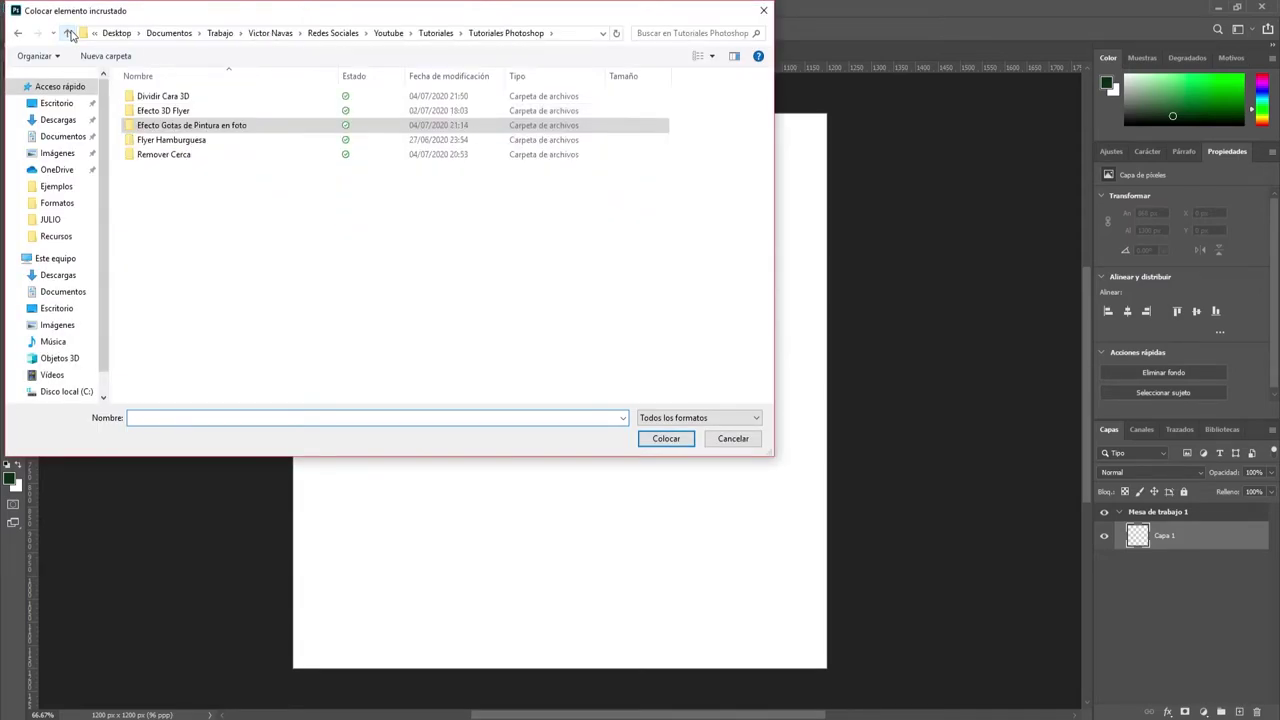
{"action": "left_click", "coordinate": [160, 97]}
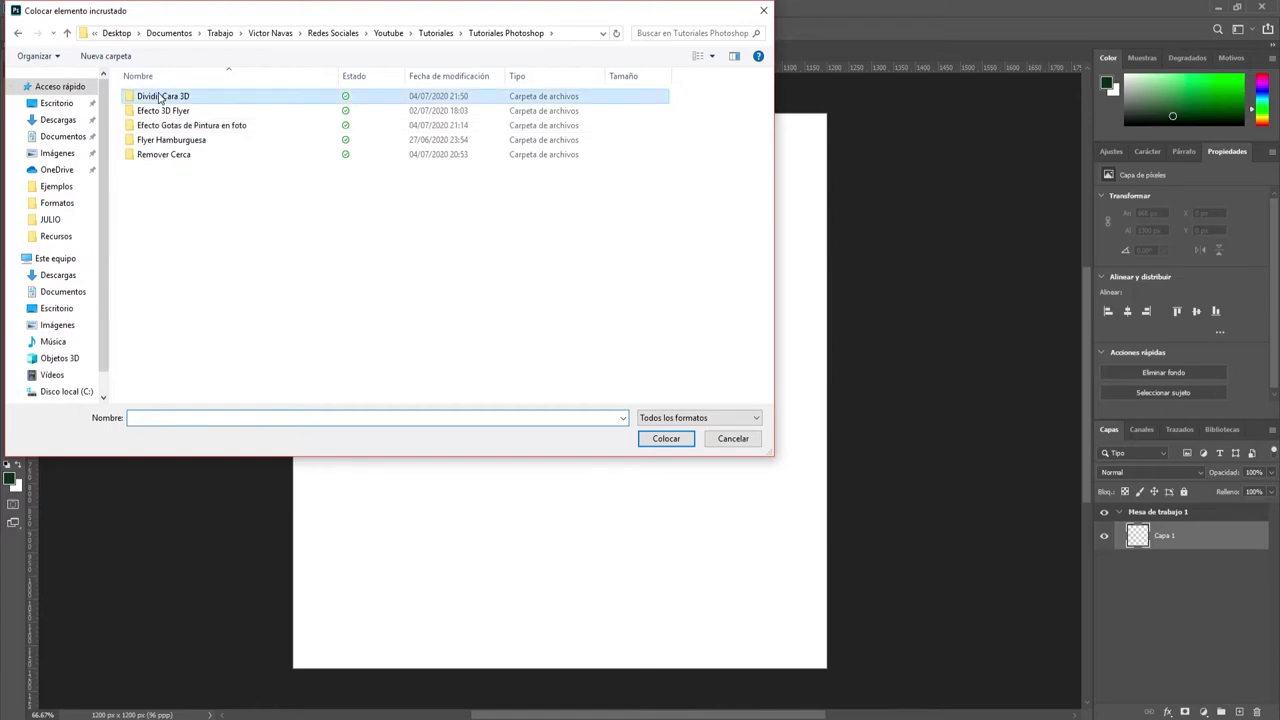
{"action": "double_click", "coordinate": [160, 97]}
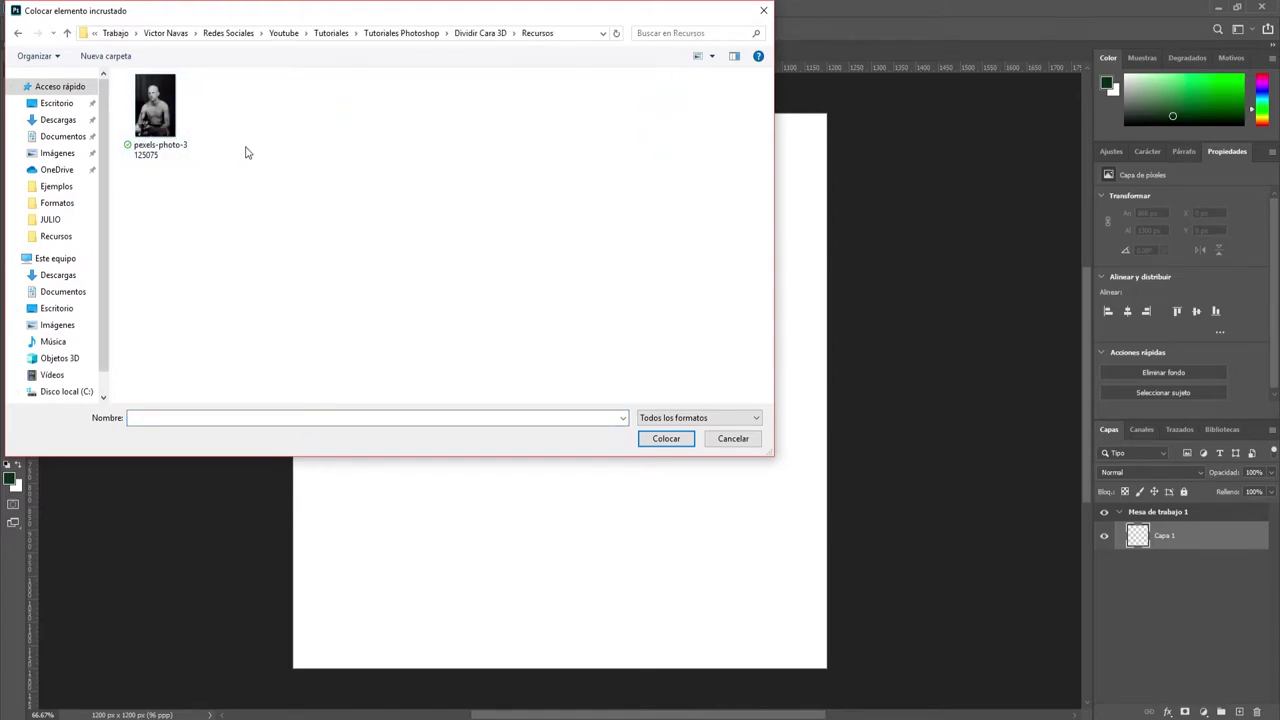
{"action": "left_click", "coordinate": [155, 105]}
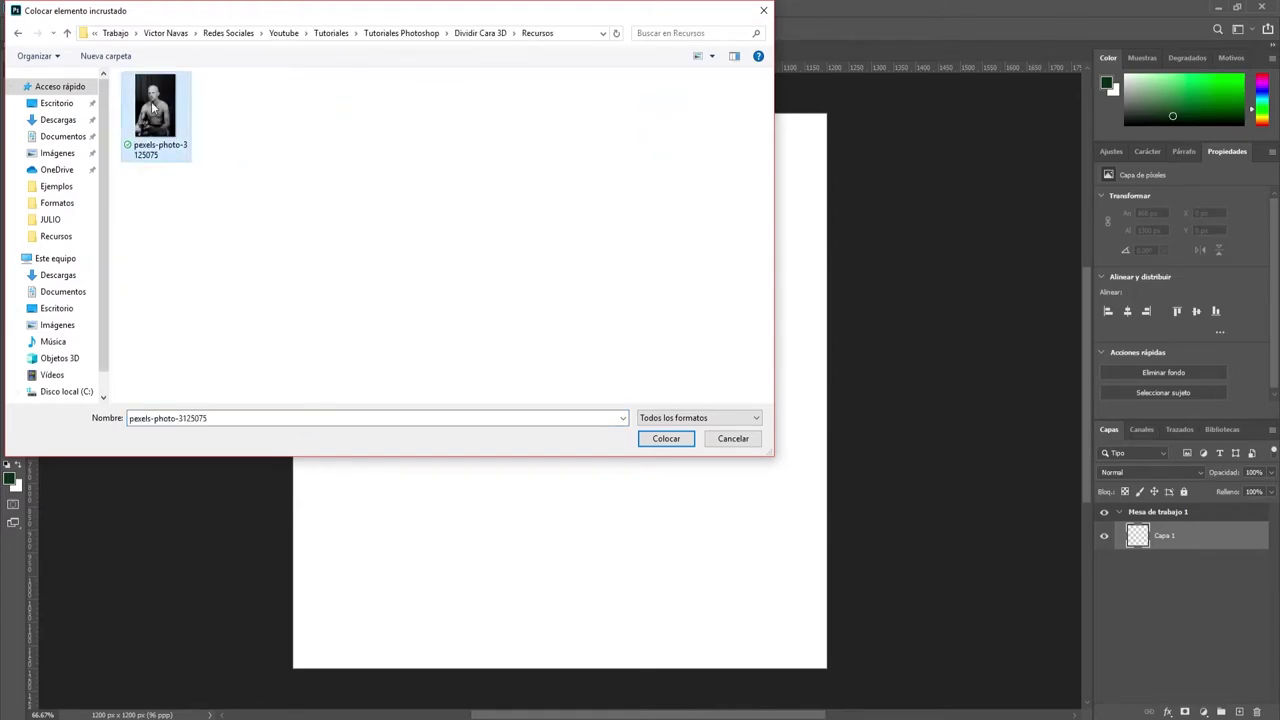
{"action": "left_click", "coordinate": [677, 444]}
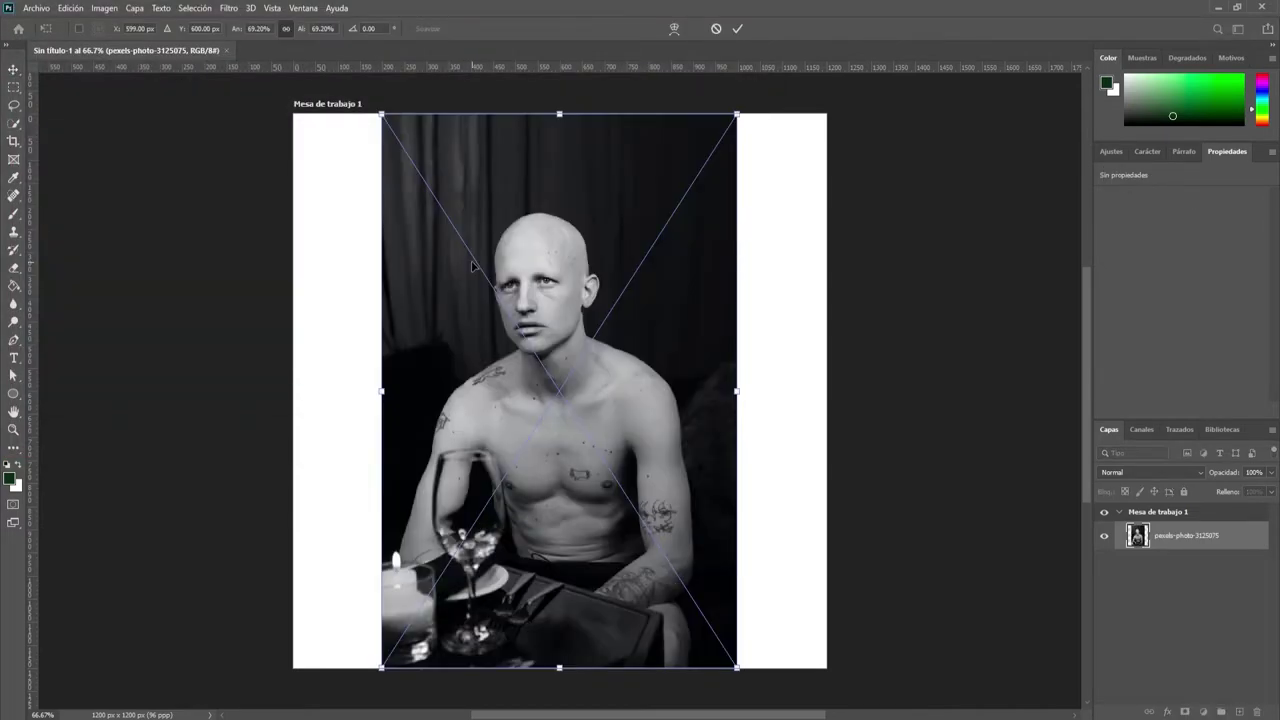
Scale the portrait to about 1420 × 2132 px and move it down so the head fills the artboard.
{"action": "left_click", "coordinate": [737, 28]}
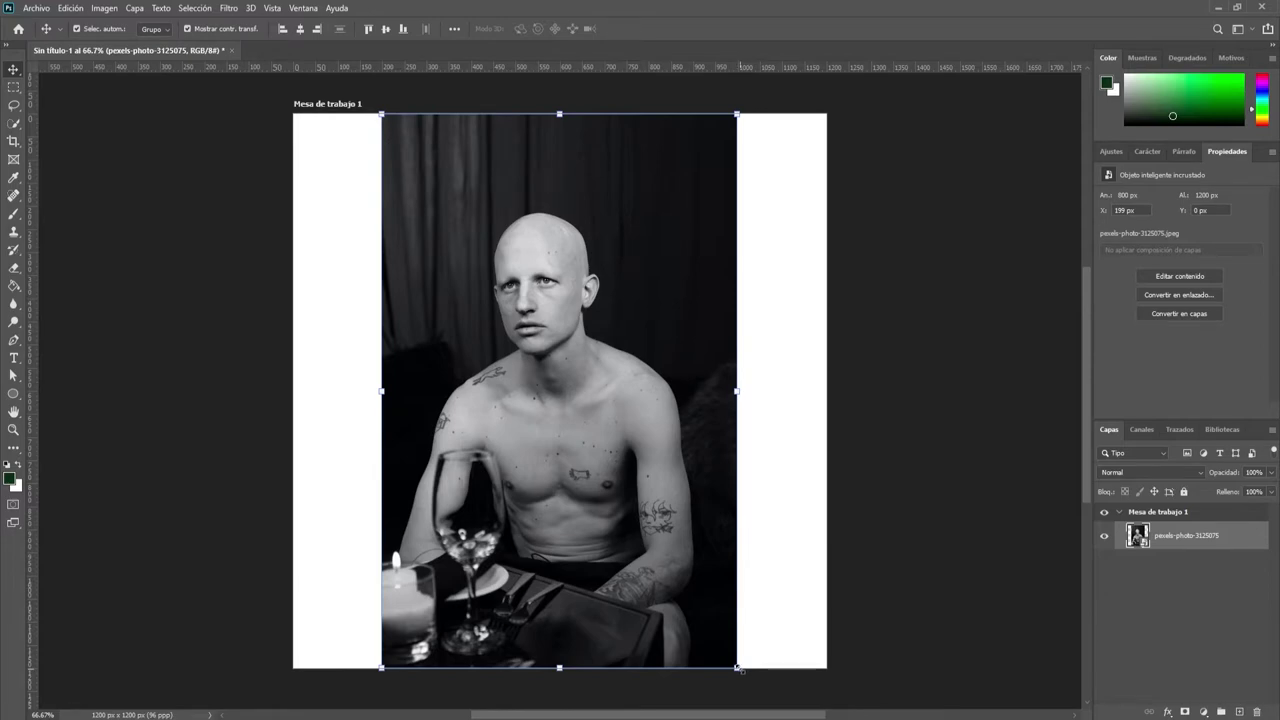
{"action": "mouse_move", "coordinate": [738, 669]}
{"action": "left_mouse_down"}
{"action": "mouse_move", "coordinate": [798, 706]}
{"action": "mouse_move", "coordinate": [870, 694]}
{"action": "mouse_move", "coordinate": [874, 669]}
{"action": "left_mouse_up"}
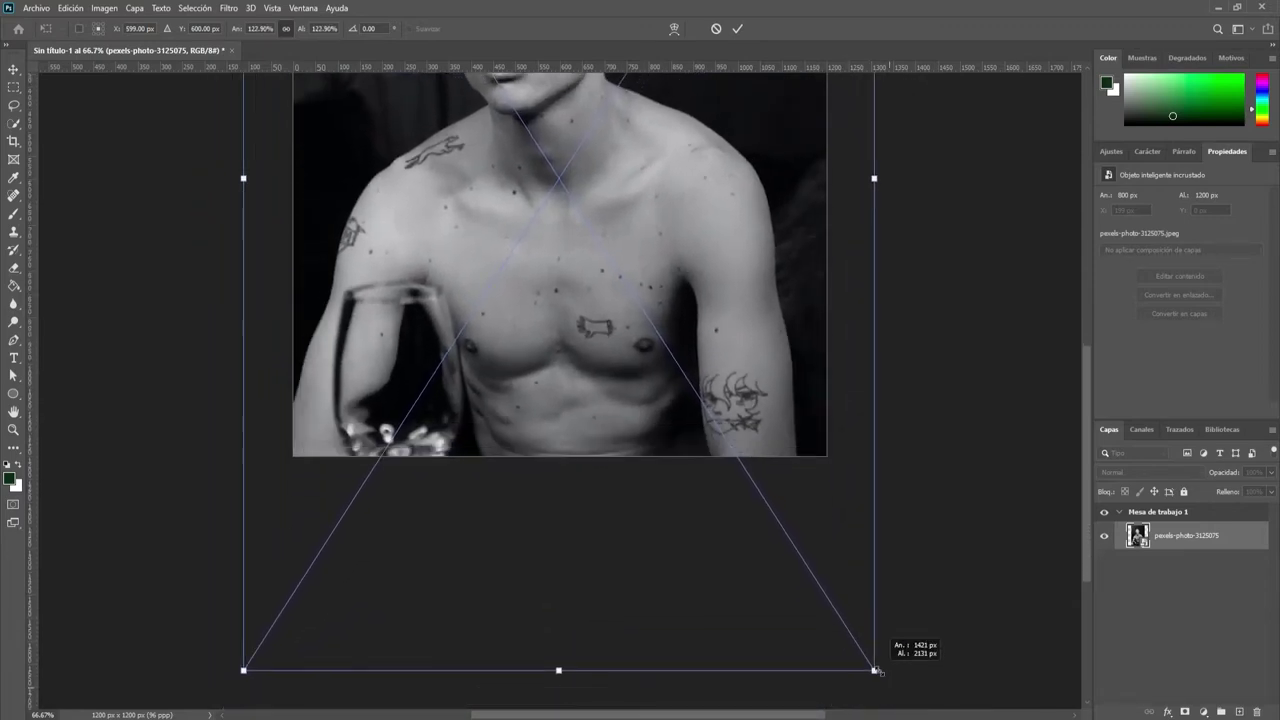
{"action": "left_click", "coordinate": [740, 27]}
{"action": "left_click_drag", "start_coordinate": [597, 174], "coordinate": [648, 381]}
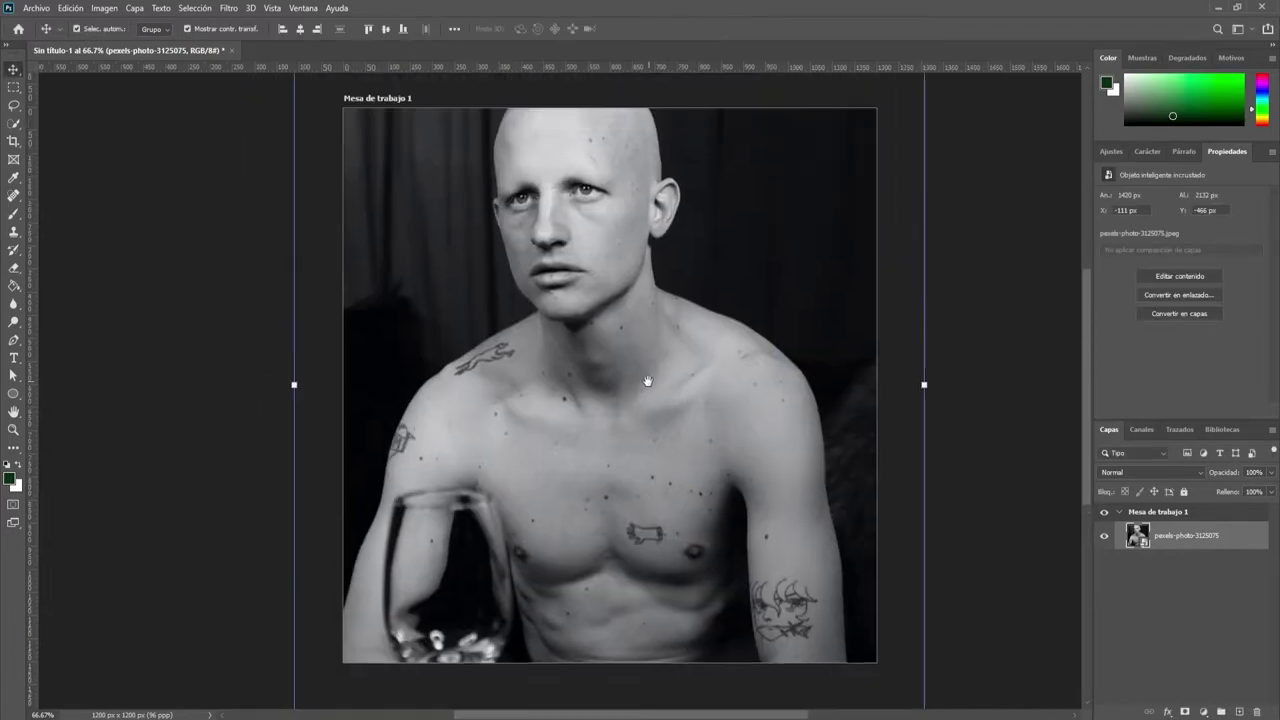
{"action": "left_click_drag", "start_coordinate": [616, 260], "coordinate": [648, 387]}
Zoom in on the face and set the Pen tool to Trazado (path) mode.
{"action": "key", "text": "z"}
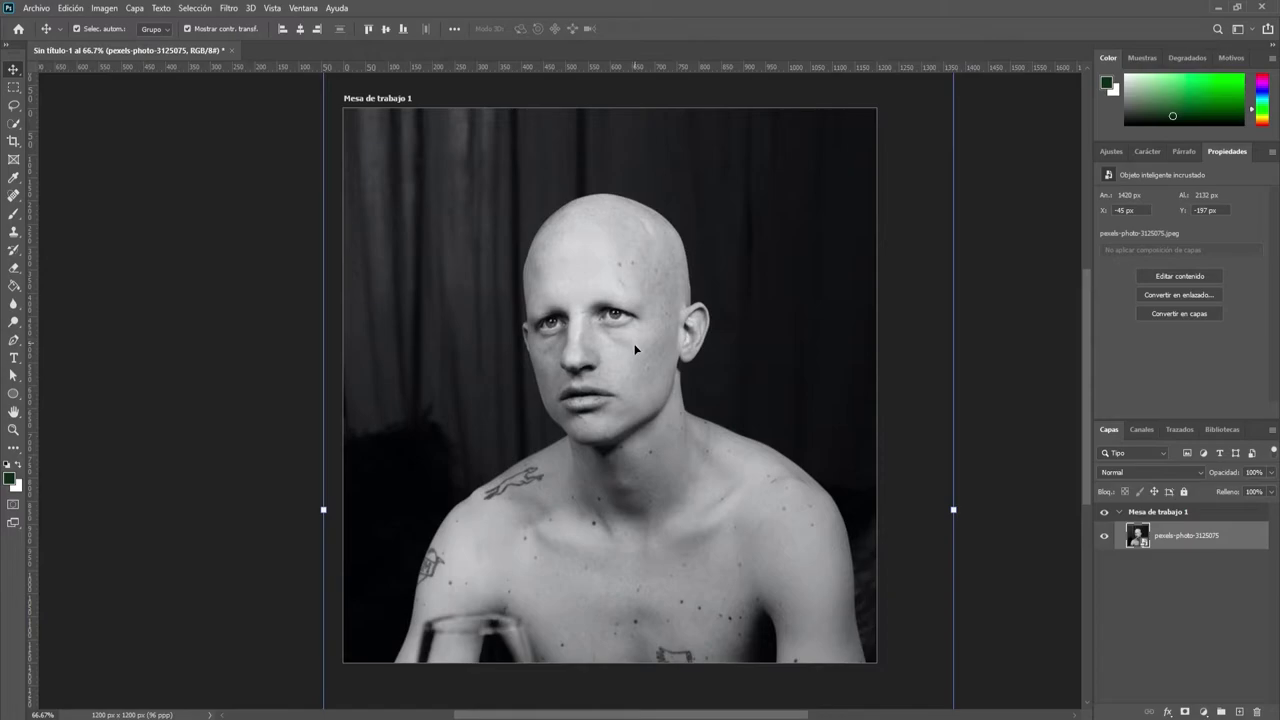
{"action": "left_click", "coordinate": [631, 336]}
{"action": "left_click", "coordinate": [634, 364]}
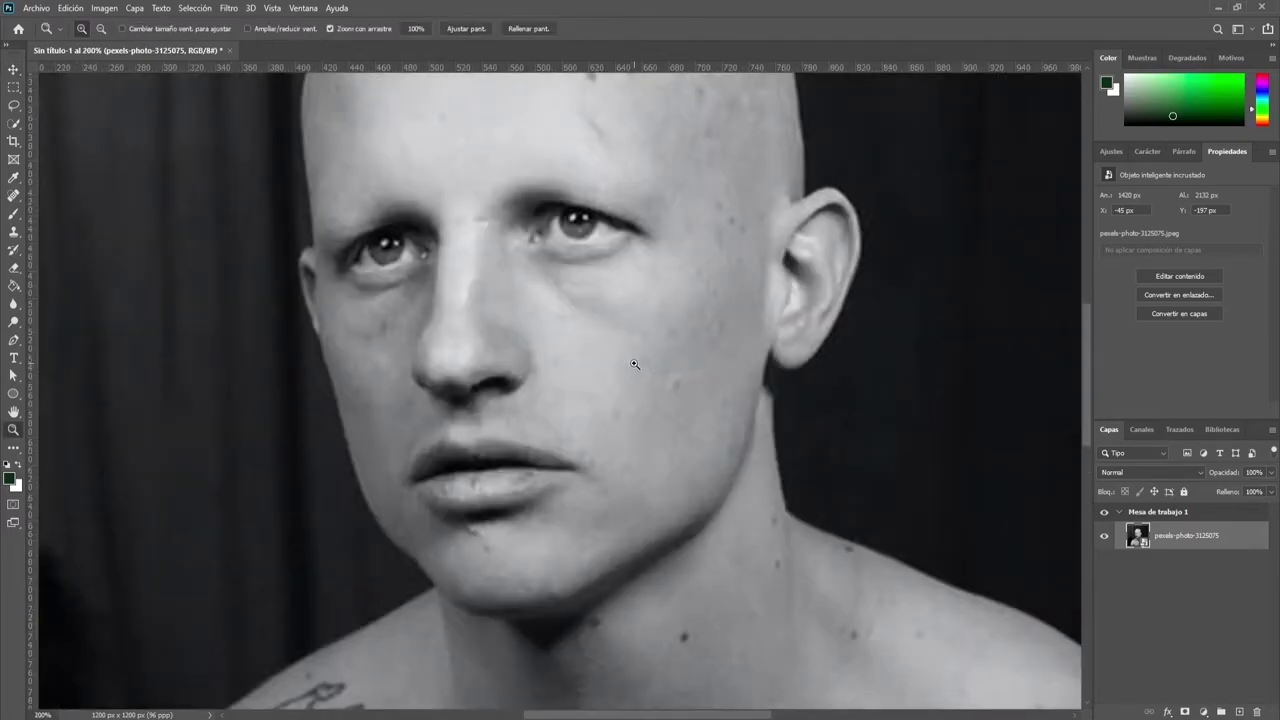
{"action": "left_click", "coordinate": [570, 333], "text": "alt"}
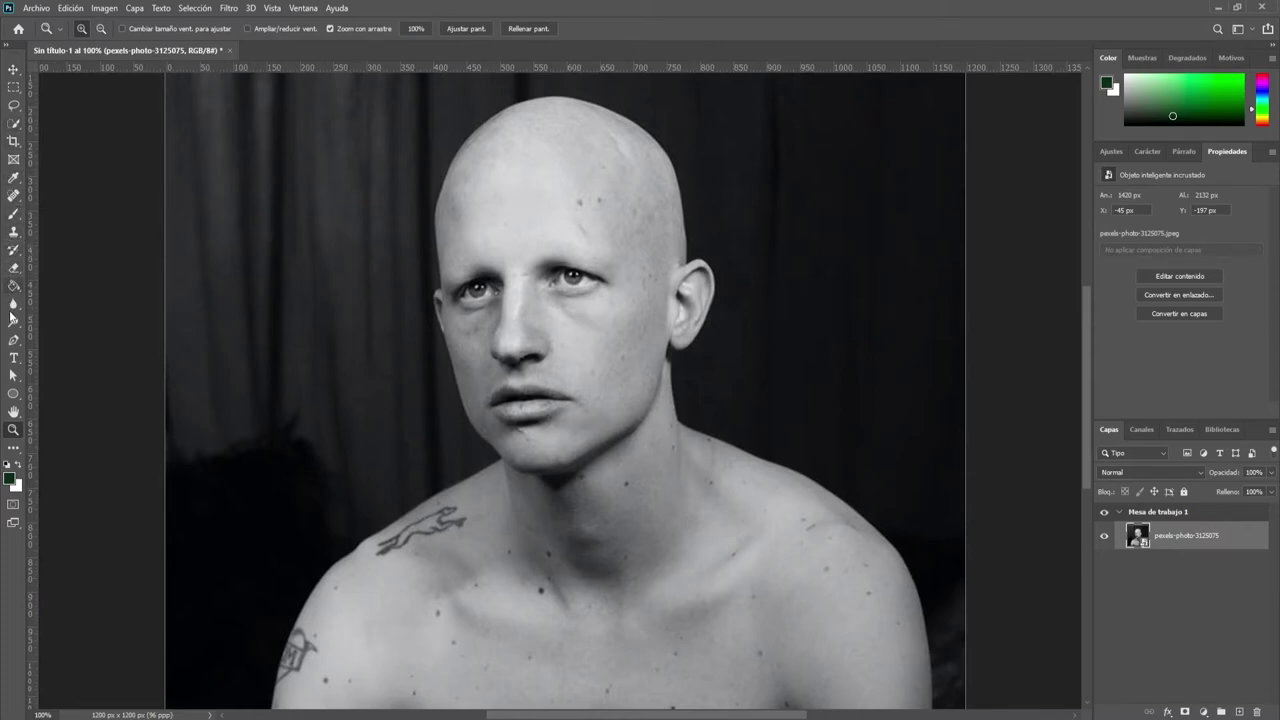
{"action": "left_click", "coordinate": [13, 340]}
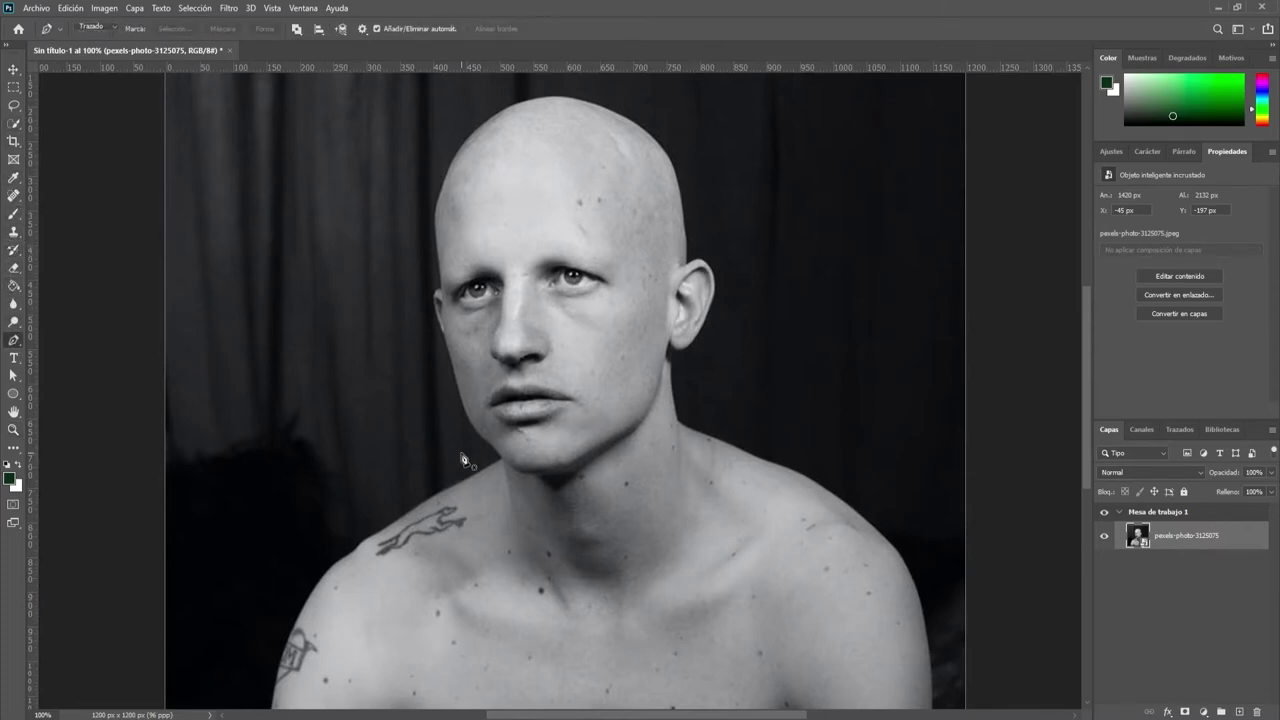
{"action": "left_click", "coordinate": [103, 30]}
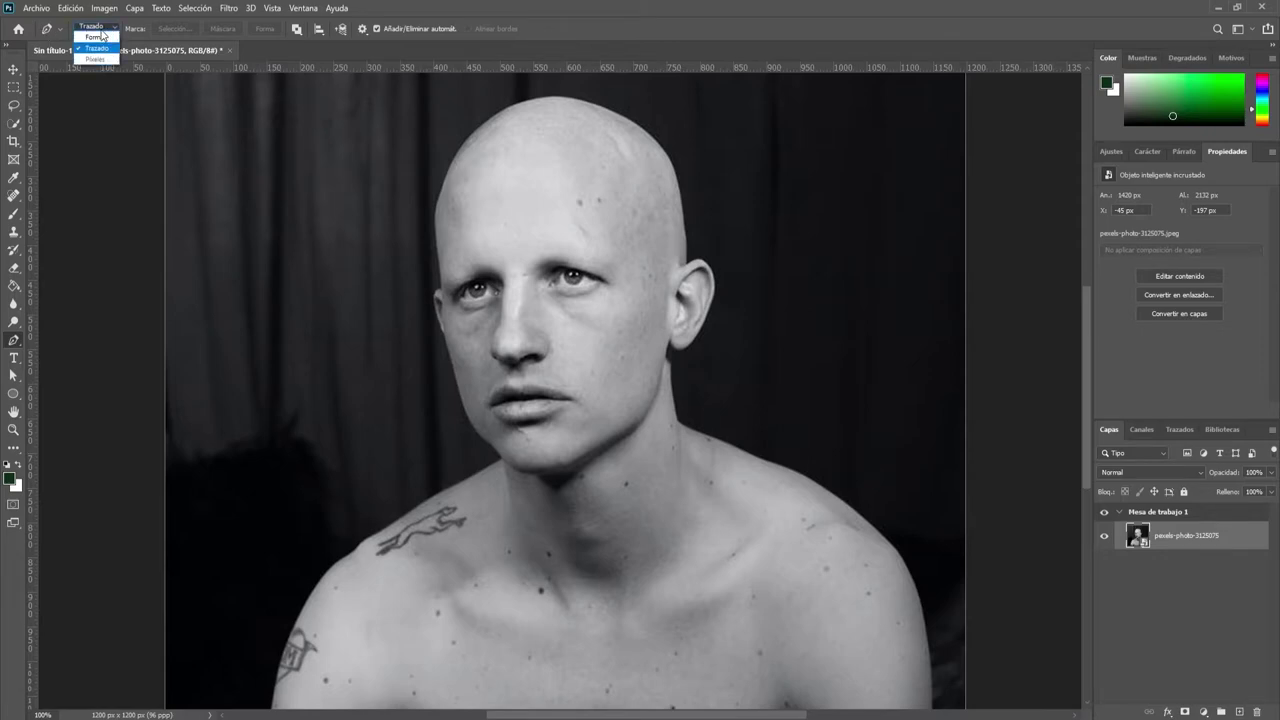
{"action": "left_click", "coordinate": [106, 49]}
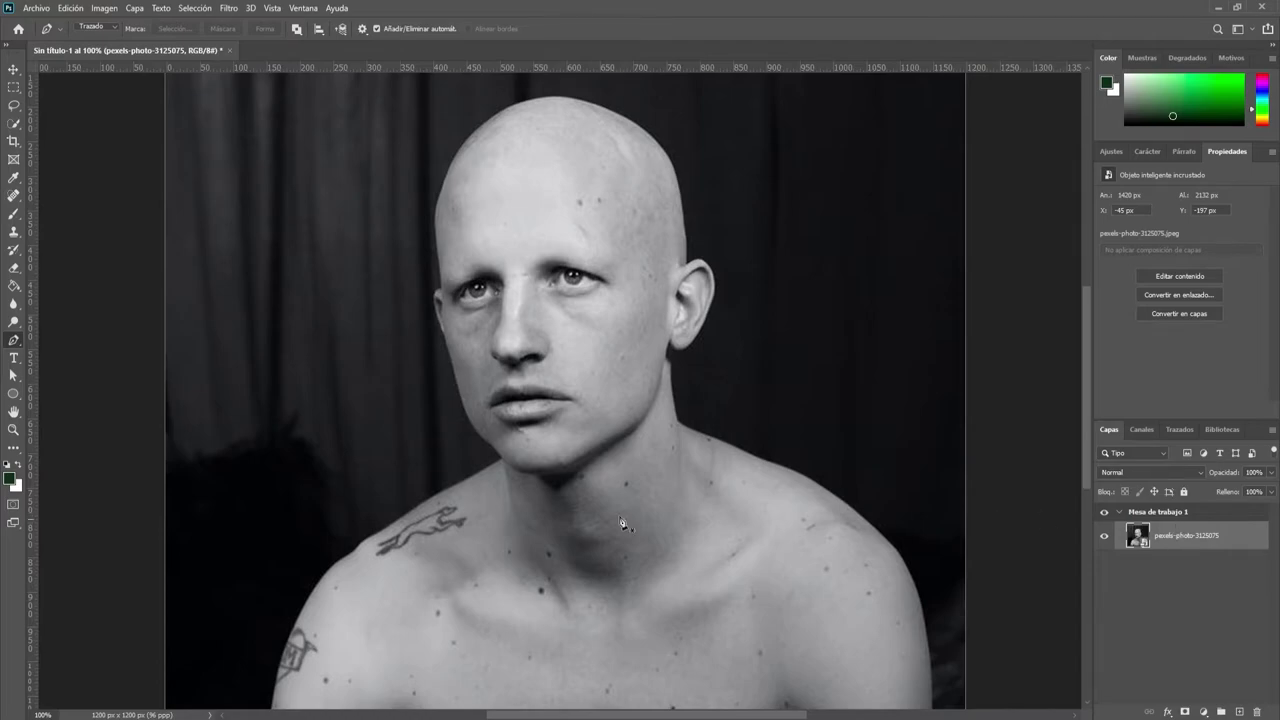
At 200% zoom, trace anchors from the jawline up over the skull, around the right ear and down the jaw.
{"action": "key", "text": "z"}
{"action": "left_click", "coordinate": [503, 461]}
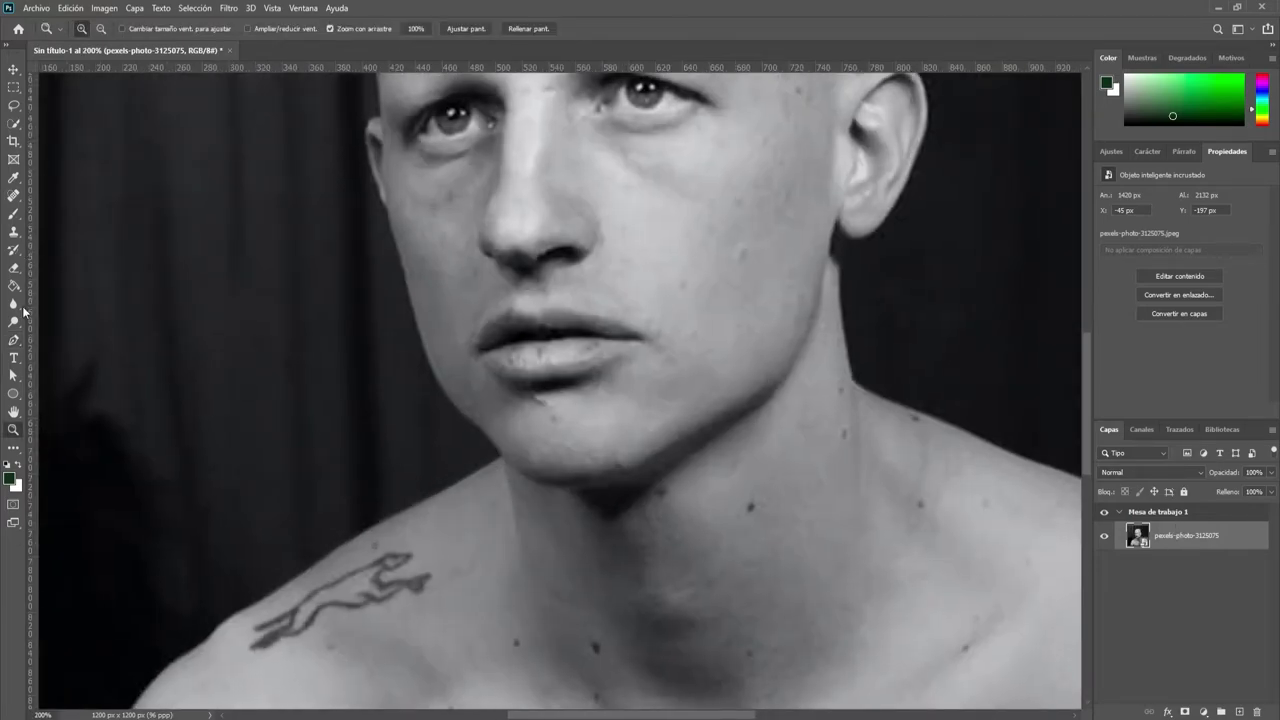
{"action": "left_click", "coordinate": [13, 340]}
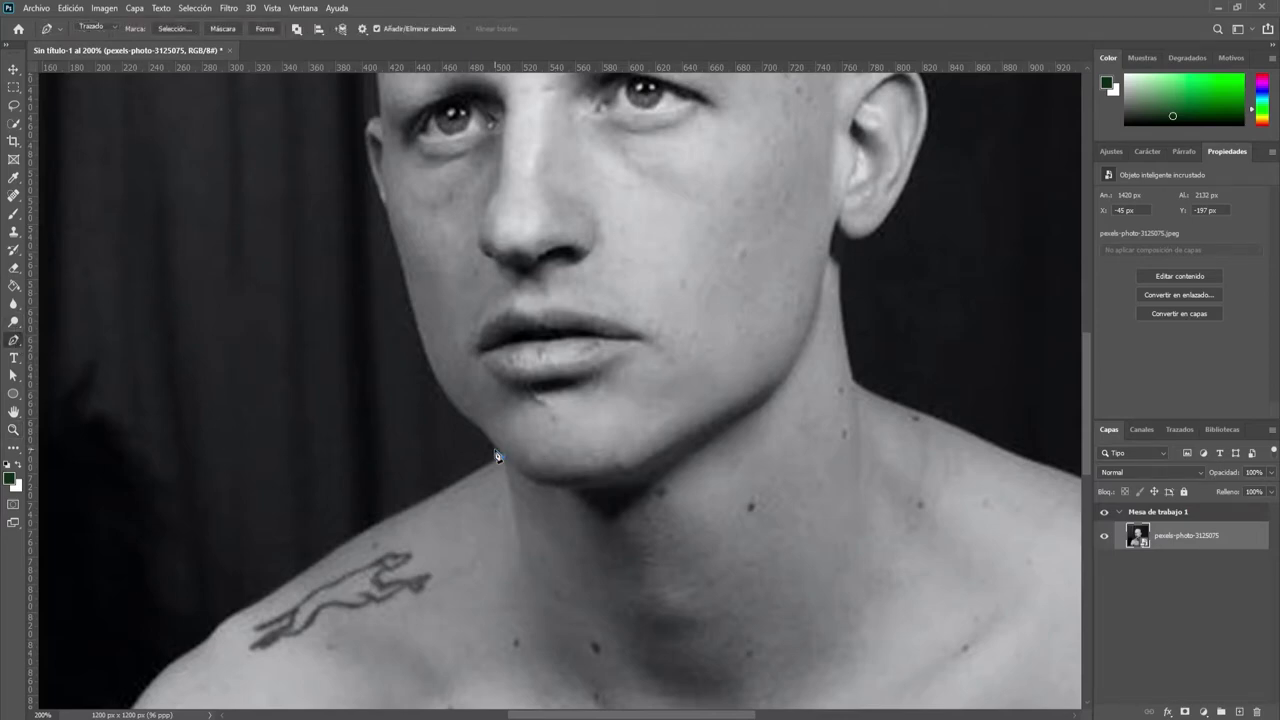
{"action": "left_click_drag", "start_coordinate": [496, 449], "coordinate": [503, 457]}
{"action": "mouse_move", "coordinate": [484, 436]}
{"action": "left_mouse_down"}
{"action": "mouse_move", "coordinate": [426, 357]}
{"action": "mouse_move", "coordinate": [391, 220]}
{"action": "mouse_move", "coordinate": [395, 502]}
{"action": "mouse_move", "coordinate": [382, 325]}
{"action": "left_mouse_up"}
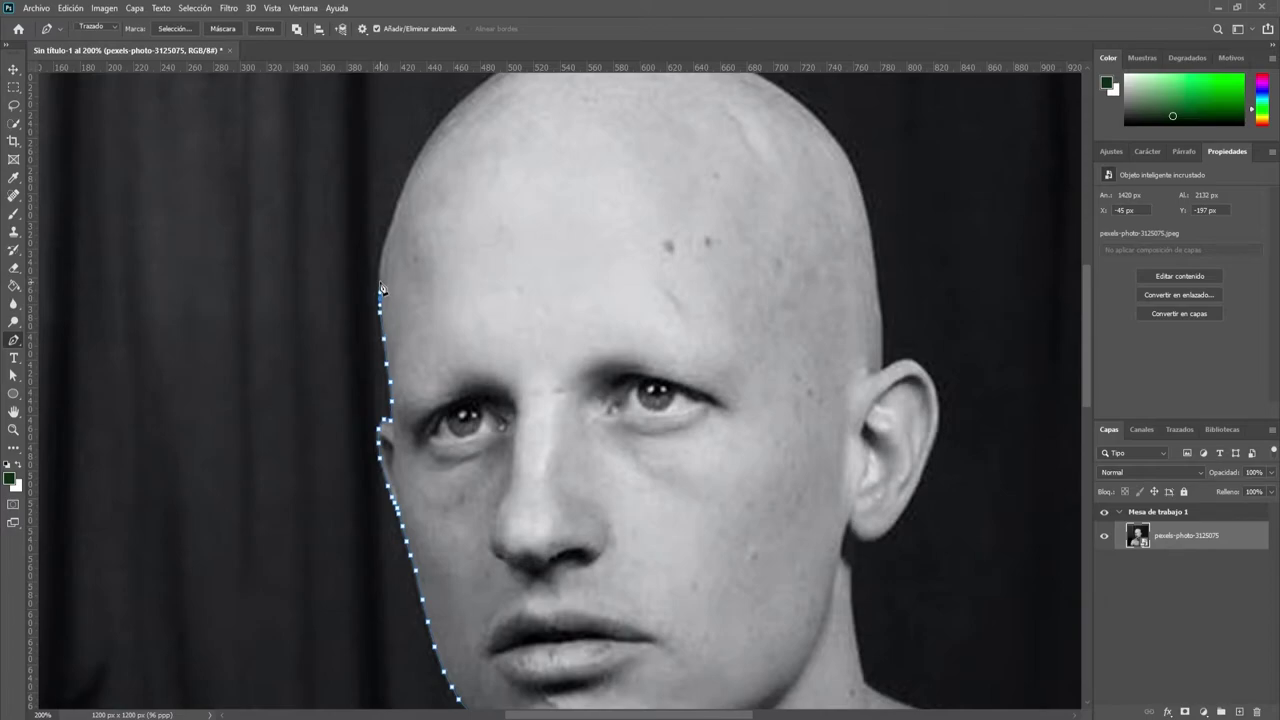
{"action": "mouse_move", "coordinate": [381, 268]}
{"action": "left_mouse_down"}
{"action": "mouse_move", "coordinate": [431, 144]}
{"action": "mouse_move", "coordinate": [350, 312]}
{"action": "mouse_move", "coordinate": [375, 262]}
{"action": "mouse_move", "coordinate": [428, 222]}
{"action": "mouse_move", "coordinate": [545, 200]}
{"action": "mouse_move", "coordinate": [633, 223]}
{"action": "mouse_move", "coordinate": [728, 286]}
{"action": "mouse_move", "coordinate": [771, 343]}
{"action": "mouse_move", "coordinate": [780, 408]}
{"action": "left_mouse_up"}
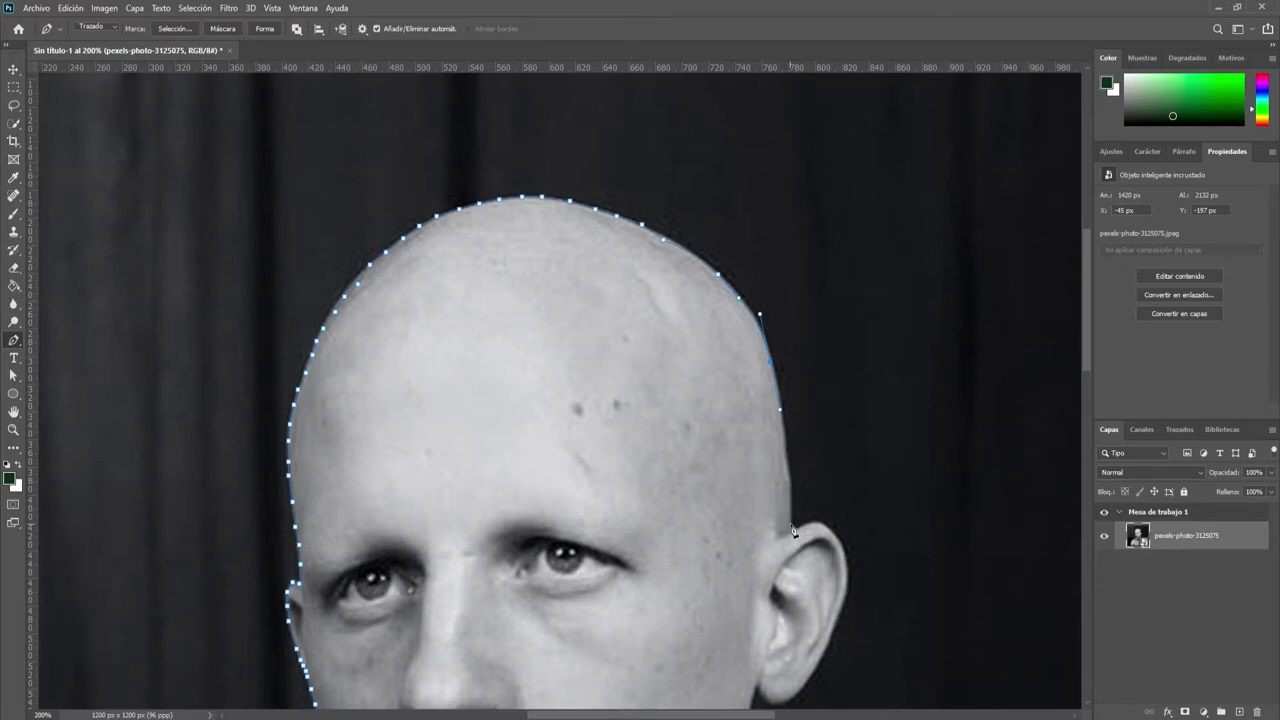
{"action": "mouse_move", "coordinate": [791, 540]}
{"action": "left_mouse_down"}
{"action": "mouse_move", "coordinate": [787, 583]}
{"action": "mouse_move", "coordinate": [813, 530]}
{"action": "mouse_move", "coordinate": [838, 542]}
{"action": "mouse_move", "coordinate": [849, 573]}
{"action": "mouse_move", "coordinate": [842, 625]}
{"action": "mouse_move", "coordinate": [806, 690]}
{"action": "mouse_move", "coordinate": [905, 387]}
{"action": "mouse_move", "coordinate": [870, 390]}
{"action": "left_mouse_up"}
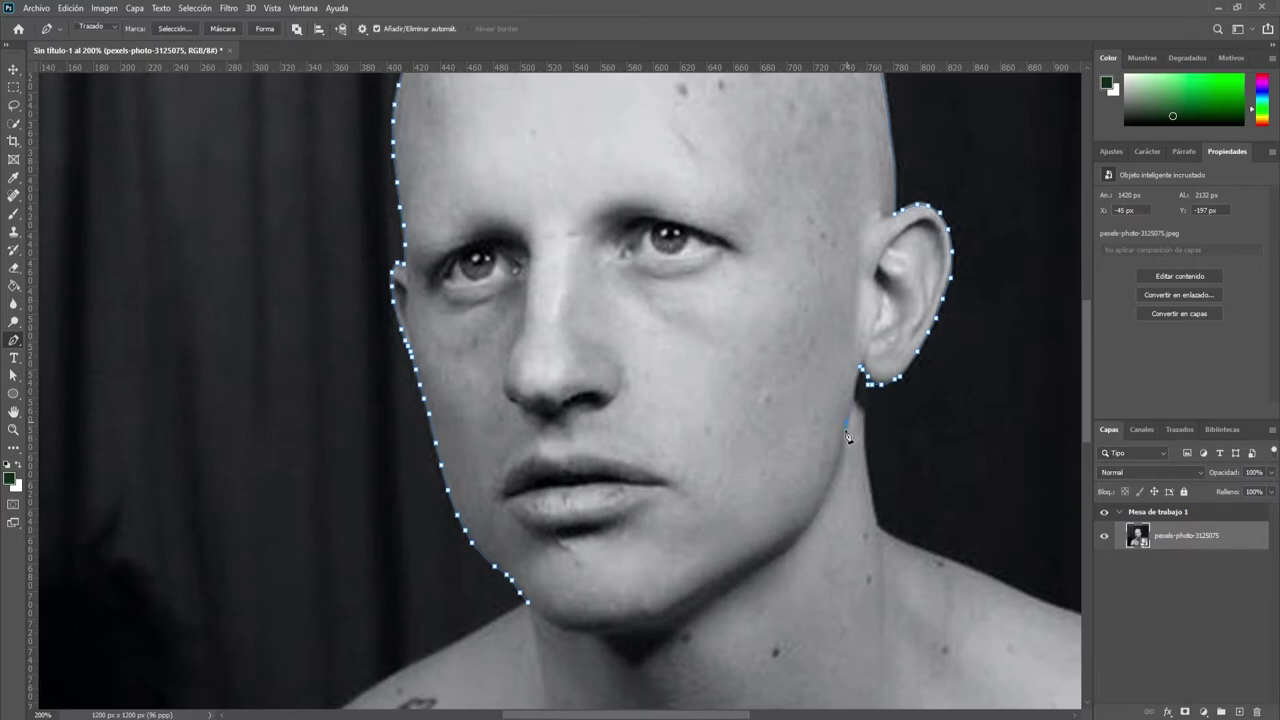
{"action": "mouse_move", "coordinate": [836, 475]}
{"action": "left_mouse_down"}
{"action": "mouse_move", "coordinate": [780, 562]}
{"action": "mouse_move", "coordinate": [676, 620]}
{"action": "mouse_move", "coordinate": [586, 632]}
{"action": "mouse_move", "coordinate": [533, 613]}
{"action": "left_mouse_up"}
Close the head path at the chin and nudge it slightly to fit the outline.
{"action": "left_click", "coordinate": [531, 610]}
{"action": "left_click", "coordinate": [13, 376]}
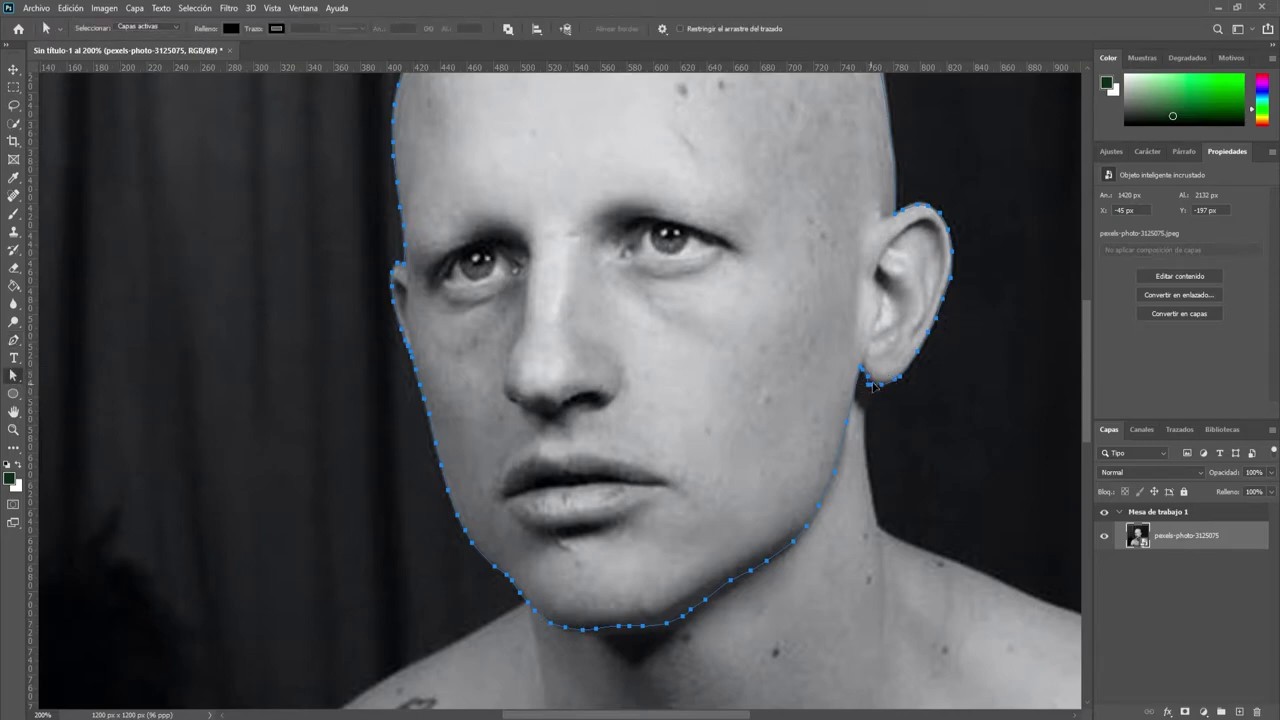
{"action": "left_click_drag", "start_coordinate": [870, 392], "coordinate": [870, 385]}
{"action": "left_click", "coordinate": [870, 388]}
Add an anchor on the crown and reshape the curve to hug the top of the skull.
{"action": "scroll", "coordinate": [540, 320], "scroll_direction": "up", "scroll_amount": 5}
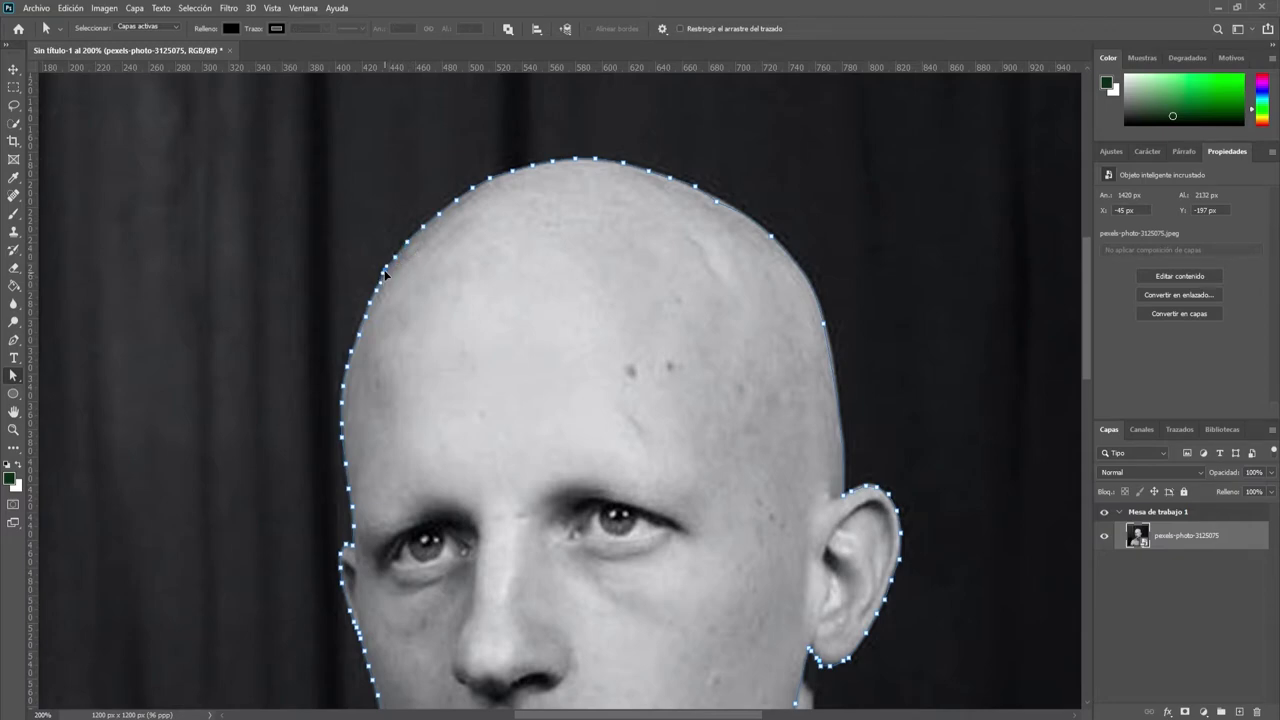
{"action": "left_click", "coordinate": [717, 201]}
{"action": "left_click_drag", "start_coordinate": [824, 323], "coordinate": [827, 331]}
{"action": "scroll", "coordinate": [236, 287], "scroll_direction": "down", "scroll_amount": 2}
{"action": "scroll", "coordinate": [236, 287], "scroll_direction": "down", "scroll_amount": 2}
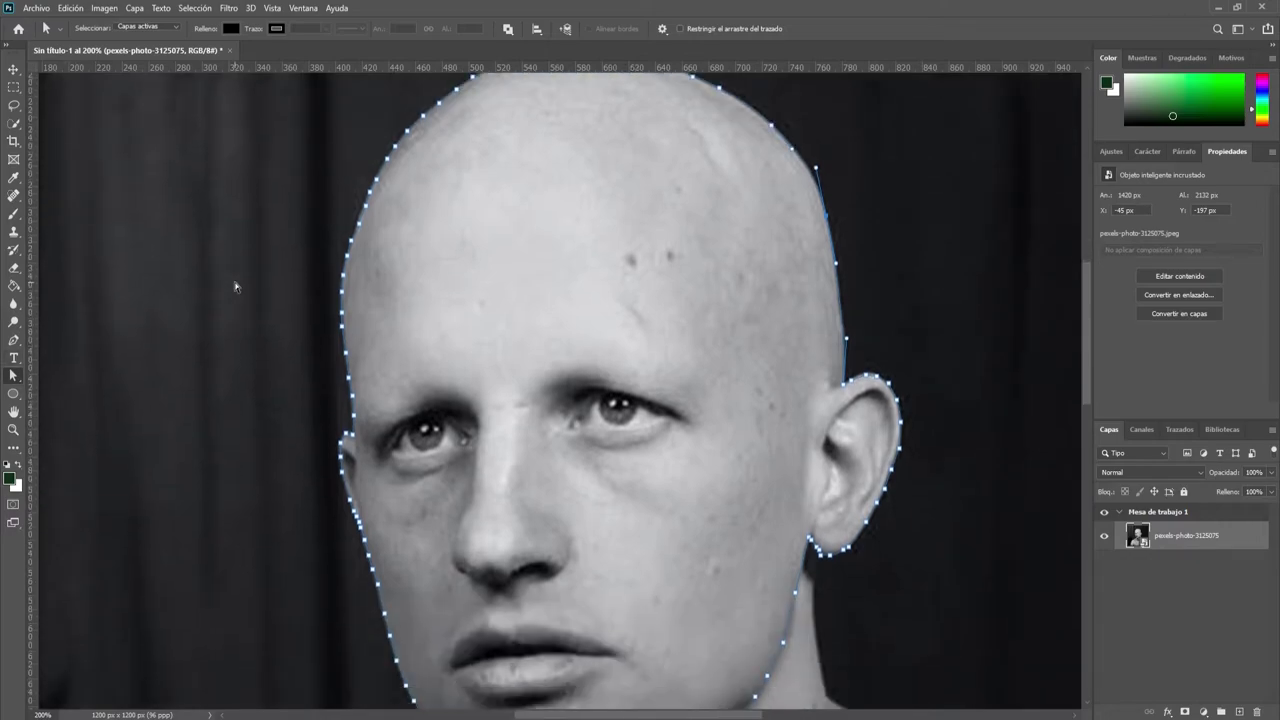
Turn the whole head outline path into a selection.
{"action": "key", "text": "z"}
{"action": "left_click", "coordinate": [424, 302], "text": "alt"}
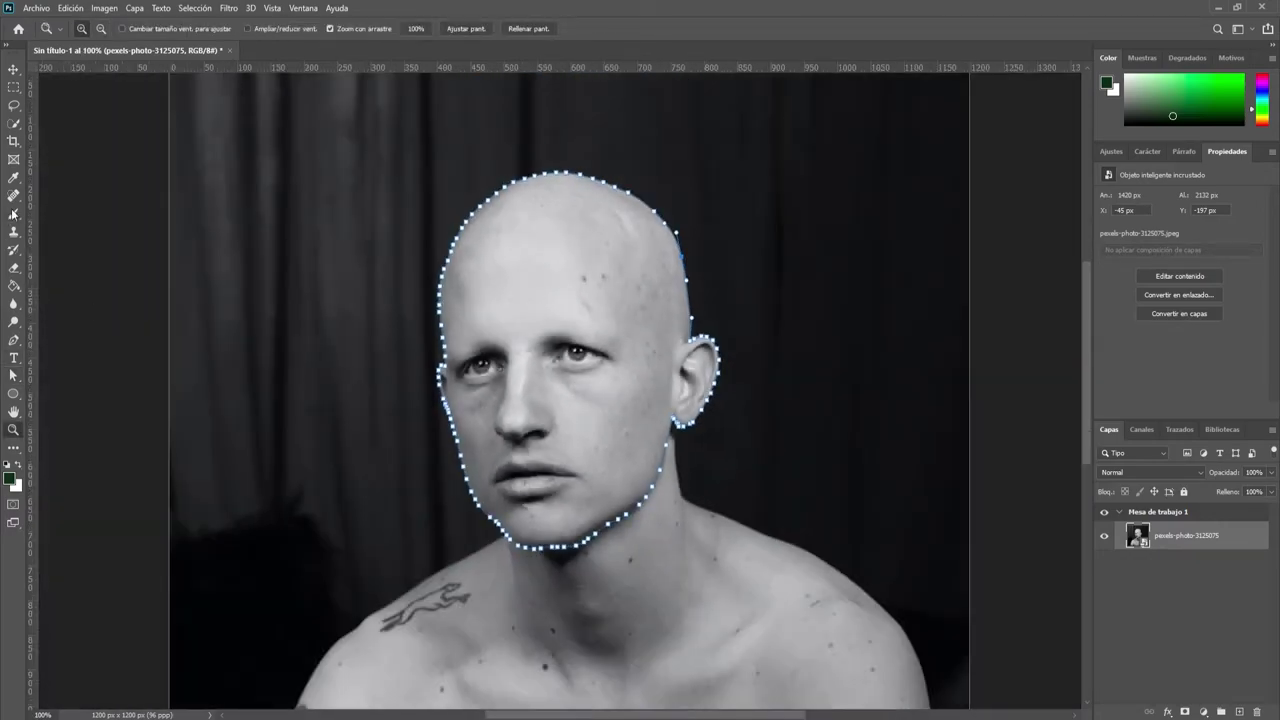
{"action": "left_click", "coordinate": [22, 375]}
{"action": "mouse_move", "coordinate": [376, 124]}
{"action": "left_mouse_down"}
{"action": "mouse_move", "coordinate": [692, 580]}
{"action": "mouse_move", "coordinate": [798, 580]}
{"action": "left_mouse_up"}
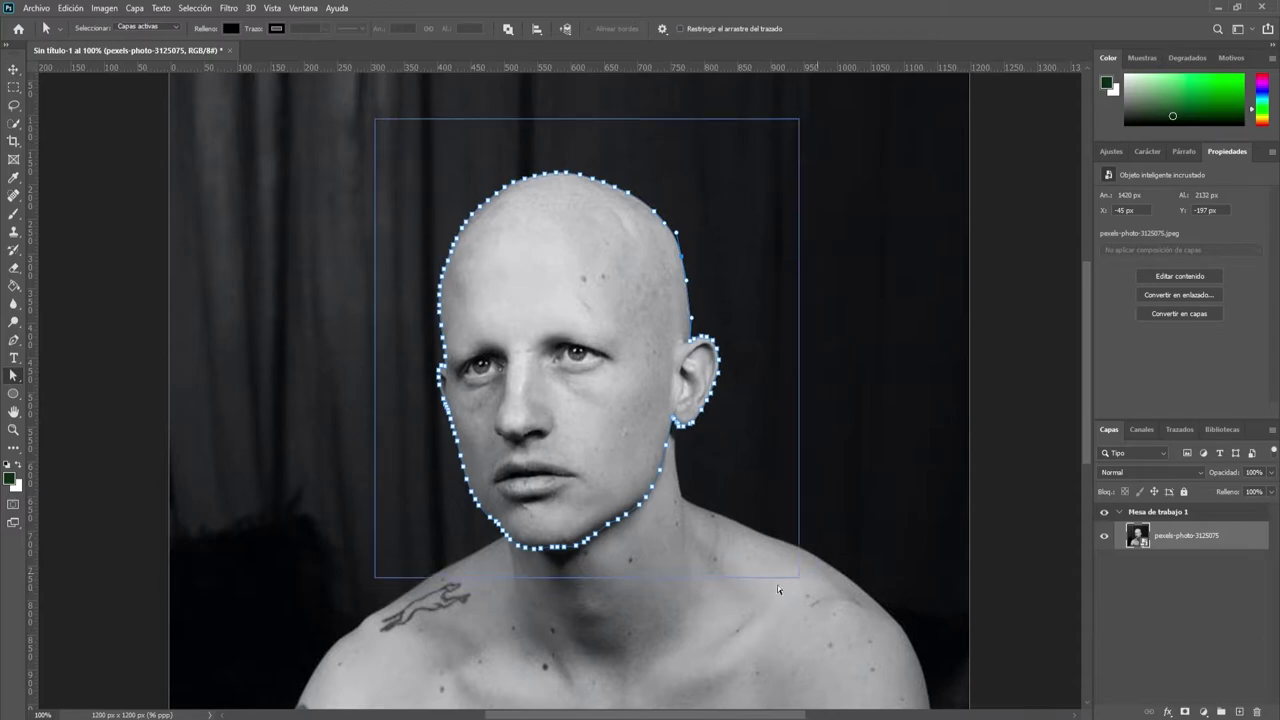
{"action": "left_click", "coordinate": [14, 341]}
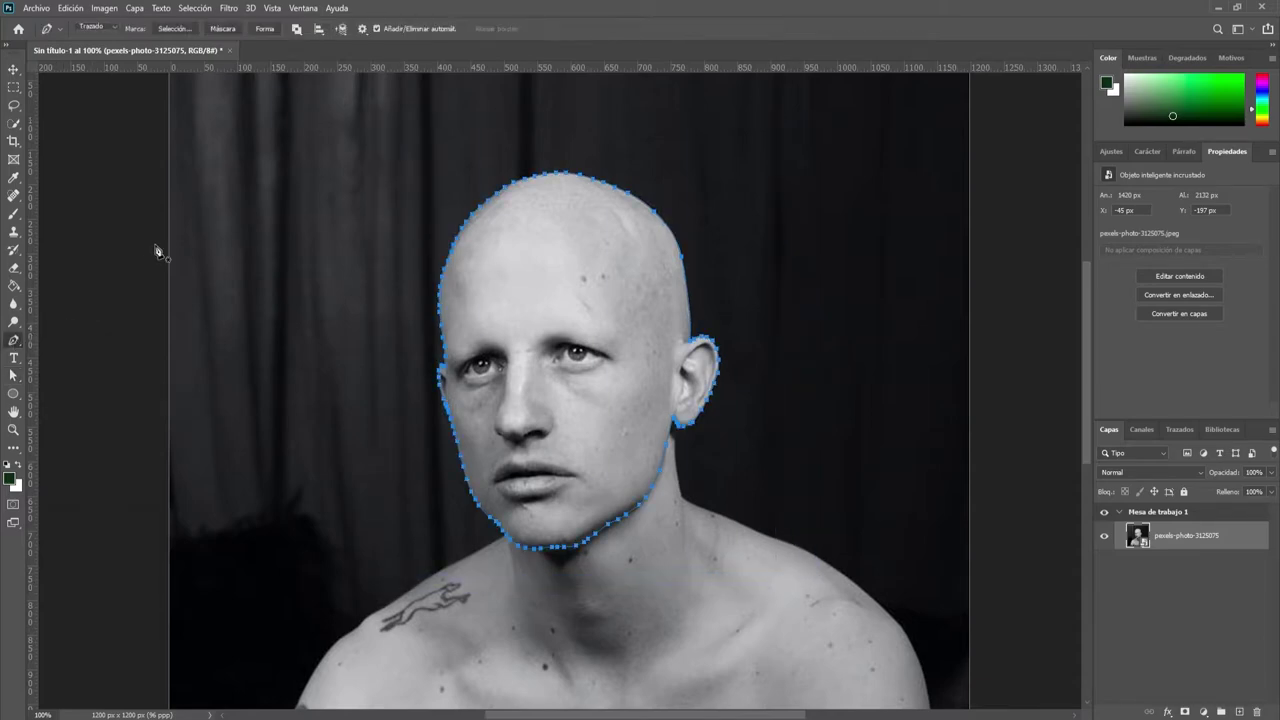
{"action": "left_click", "coordinate": [173, 30]}
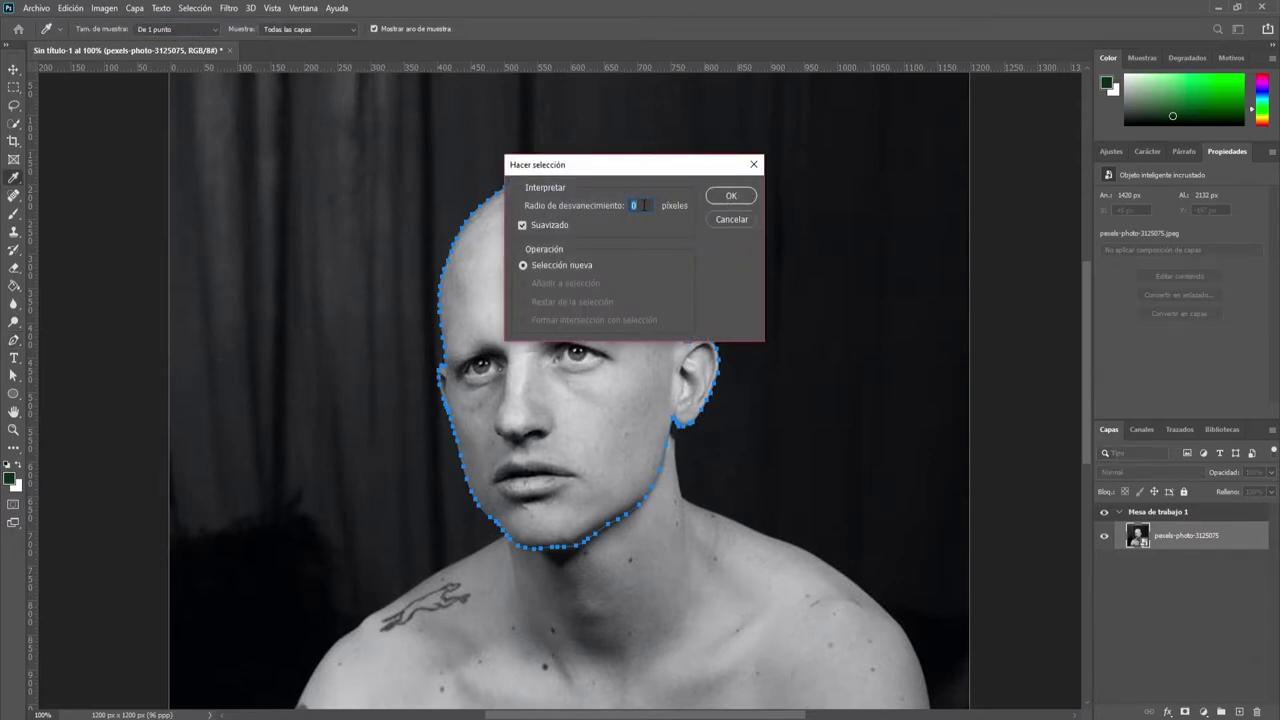
{"action": "left_click", "coordinate": [744, 197]}
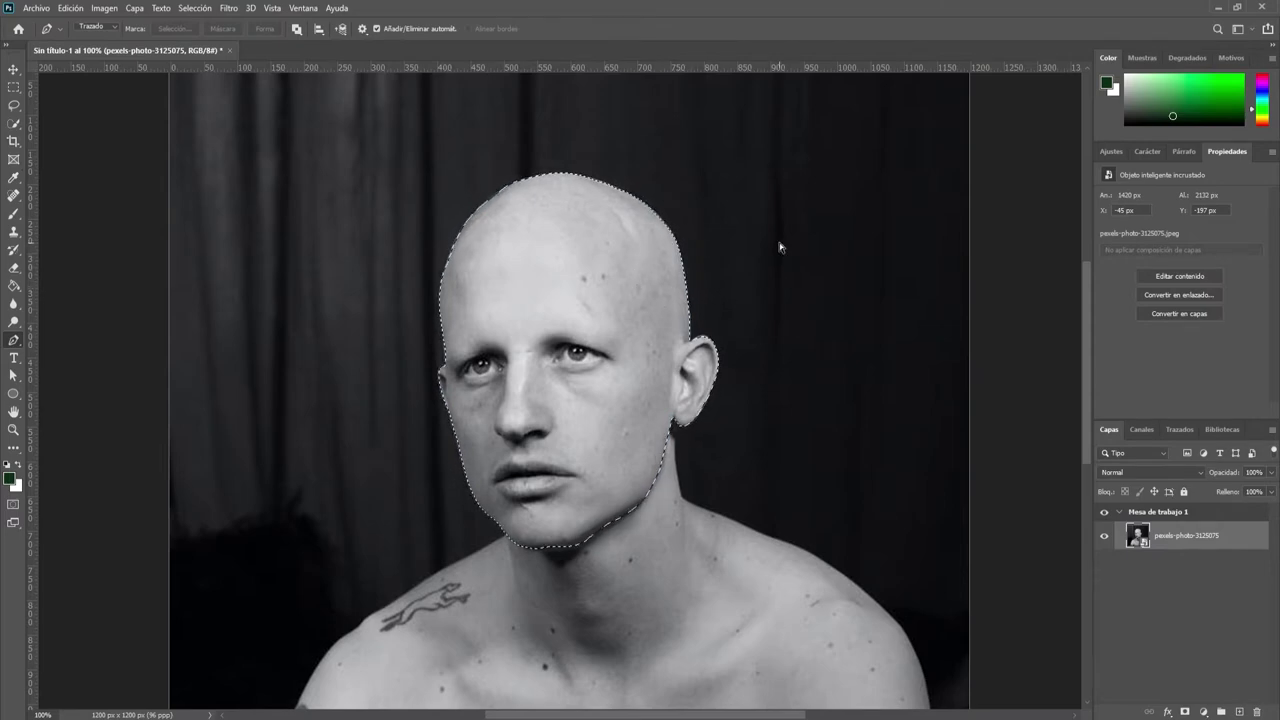
Copy the selected head to a new layer Capa 1, hide the original photo, and keep Capa 1 active.
{"action": "key", "text": "ctrl+j"}
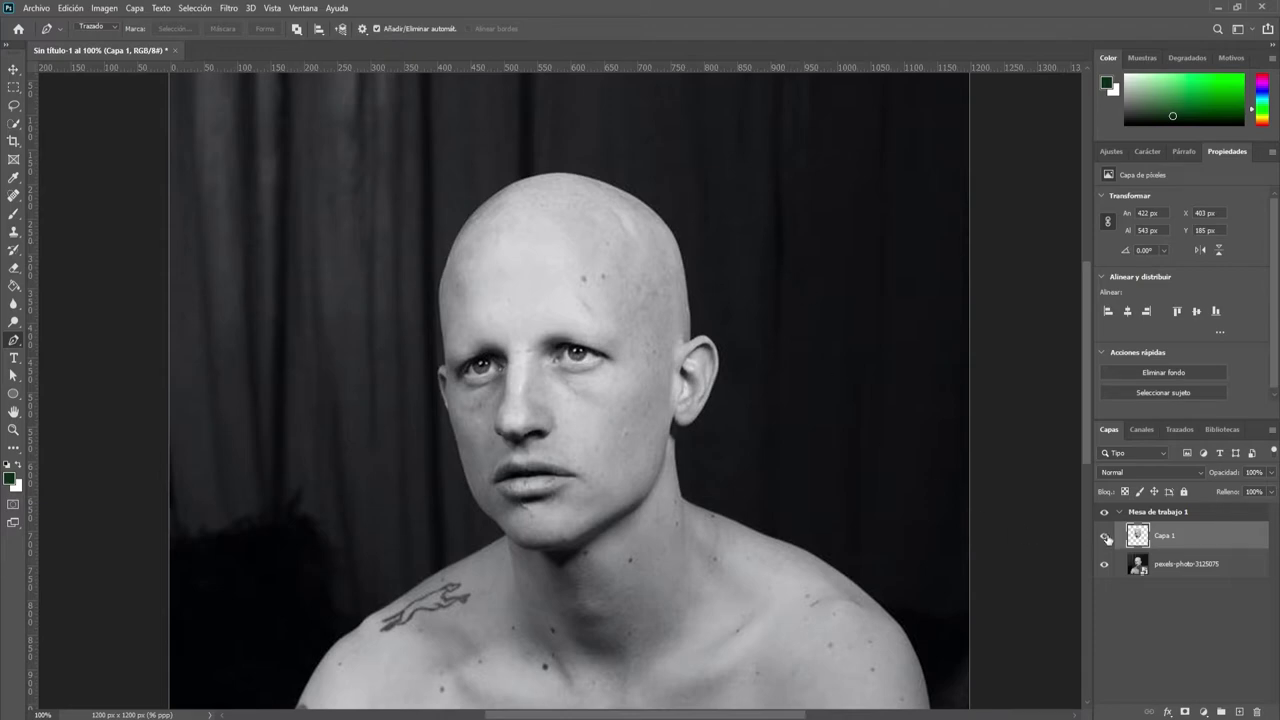
{"action": "left_click", "coordinate": [1105, 566]}
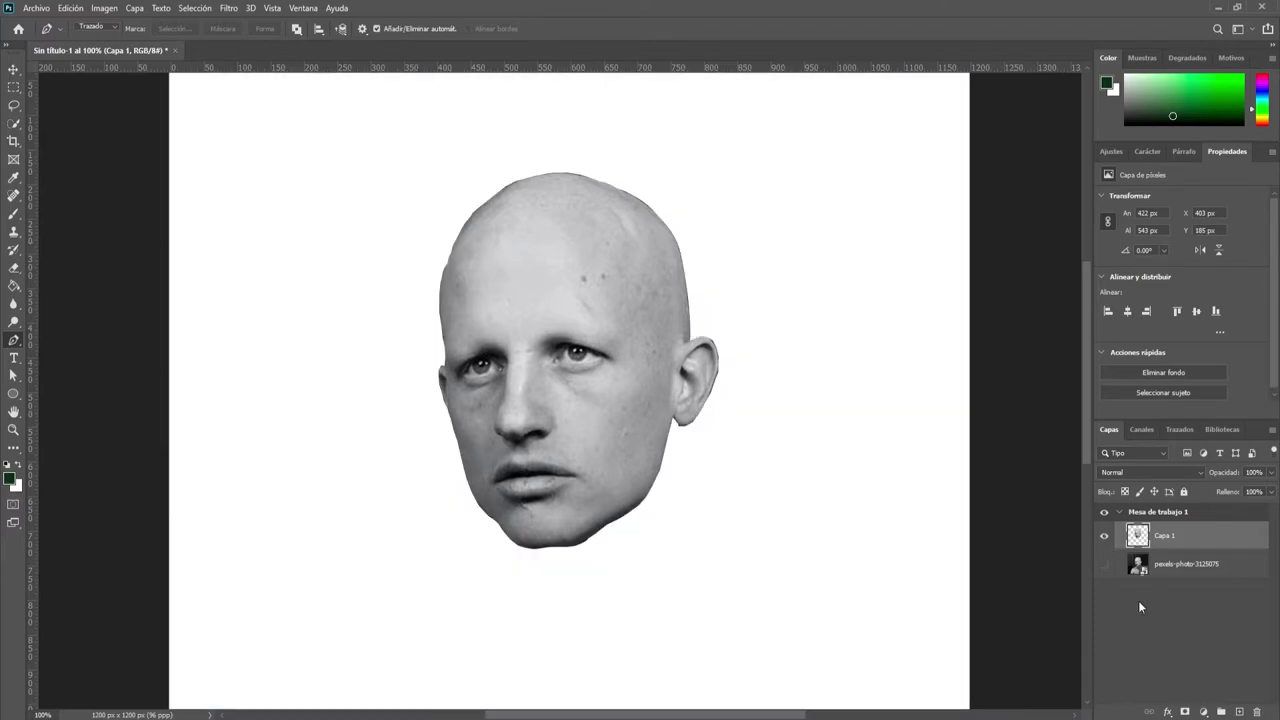
{"action": "left_click", "coordinate": [1183, 575]}
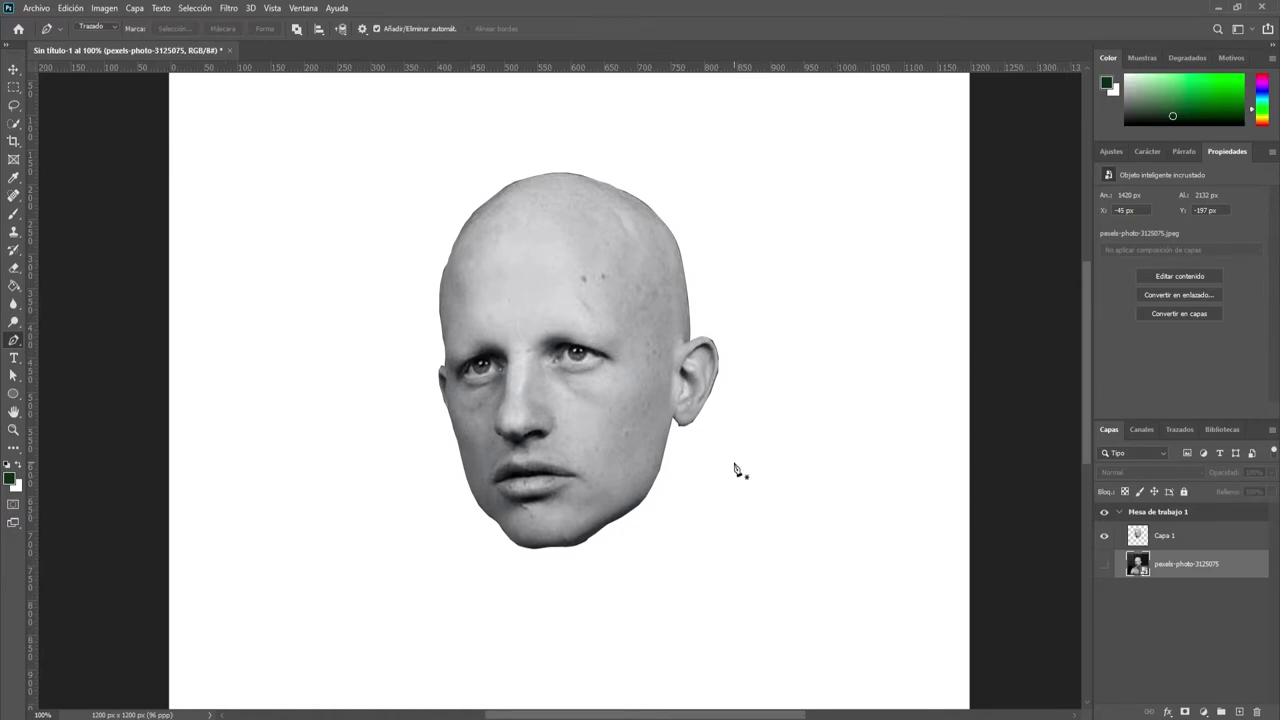
{"action": "key", "text": "z"}
{"action": "left_click", "coordinate": [640, 421], "text": "alt"}
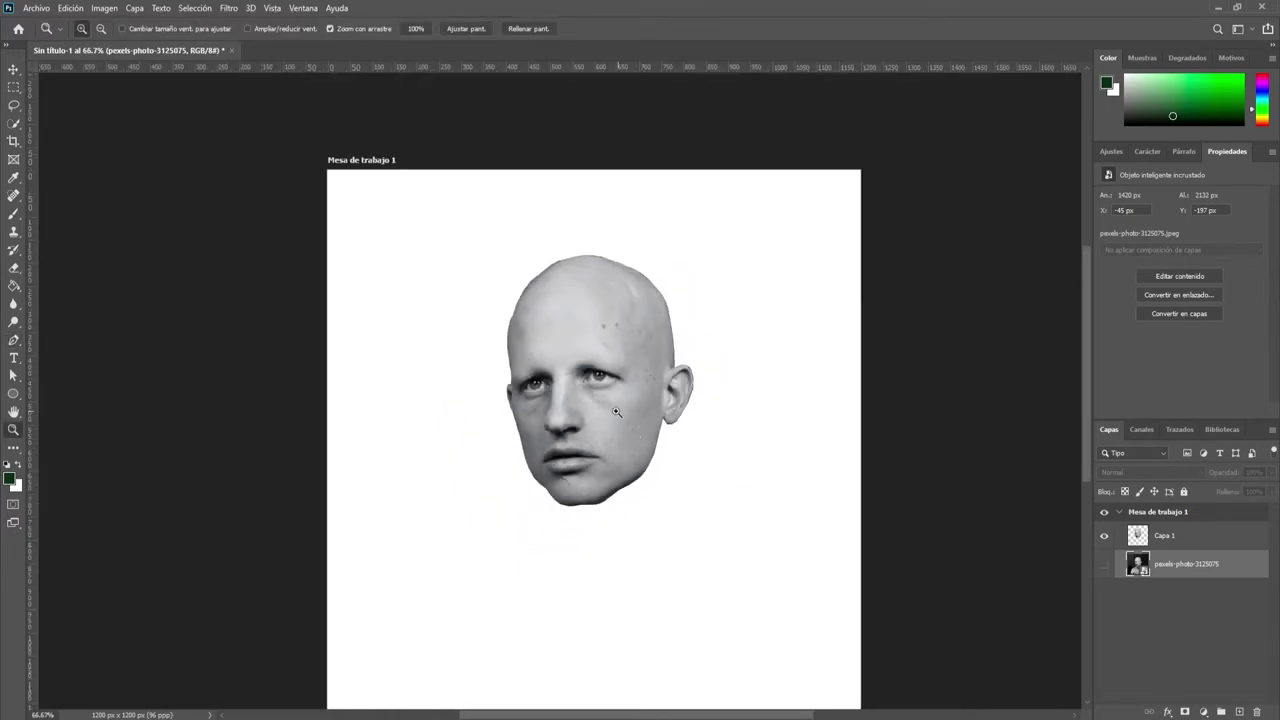
{"action": "left_click_drag", "start_coordinate": [552, 286], "coordinate": [566, 295]}
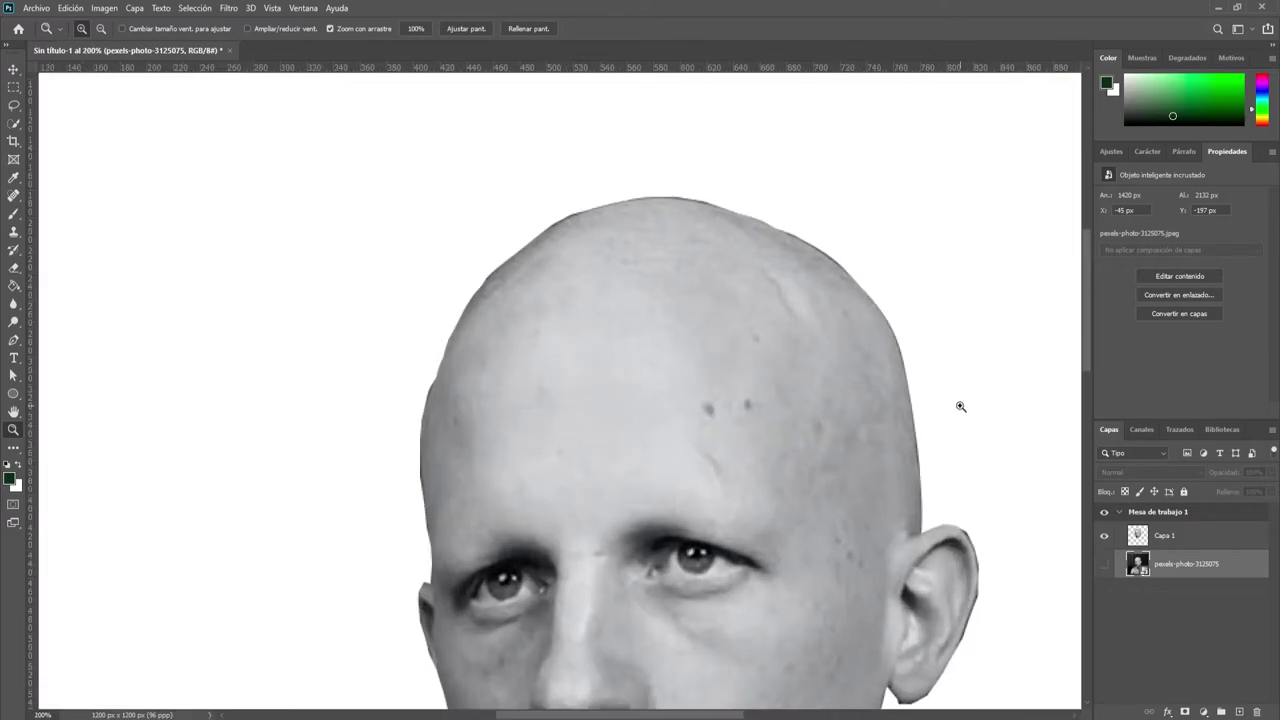
{"action": "left_click", "coordinate": [1190, 541]}
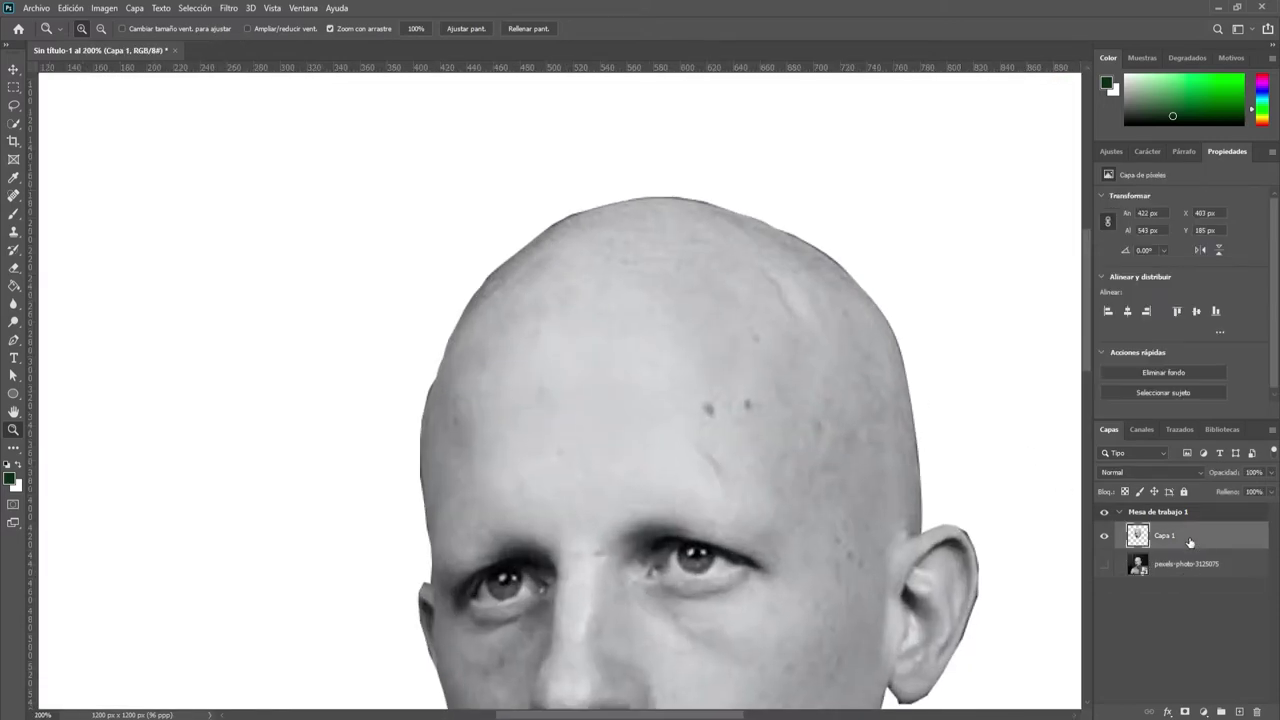
Erase the leftover fringe along the top-right edge of the cut-out head.
{"action": "left_click", "coordinate": [13, 267]}
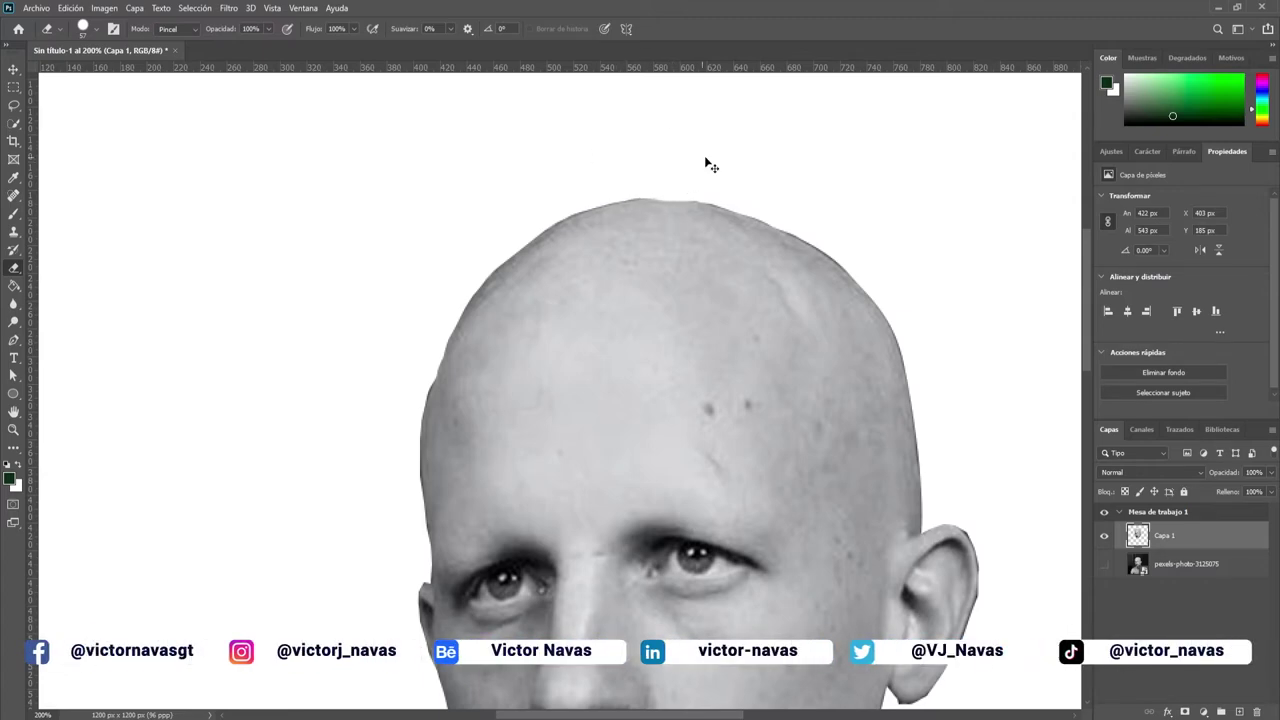
{"action": "left_click", "coordinate": [814, 196]}
{"action": "left_click_drag", "start_coordinate": [834, 211], "coordinate": [845, 218]}
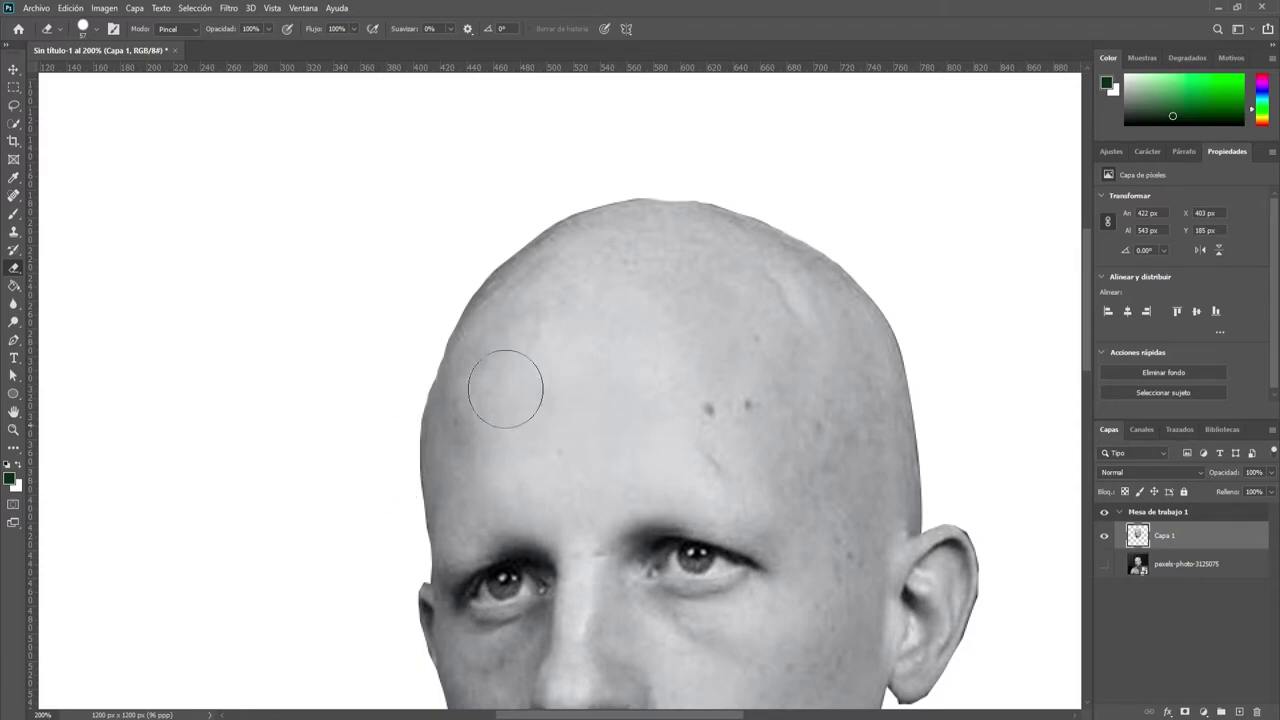
Shrink the eraser to a 17 px, 100% hardness round brush with the face in view.
{"action": "key", "text": "z"}
{"action": "mouse_move", "coordinate": [765, 498]}
{"action": "left_mouse_down"}
{"action": "mouse_move", "coordinate": [820, 592]}
{"action": "mouse_move", "coordinate": [620, 367]}
{"action": "left_mouse_up"}
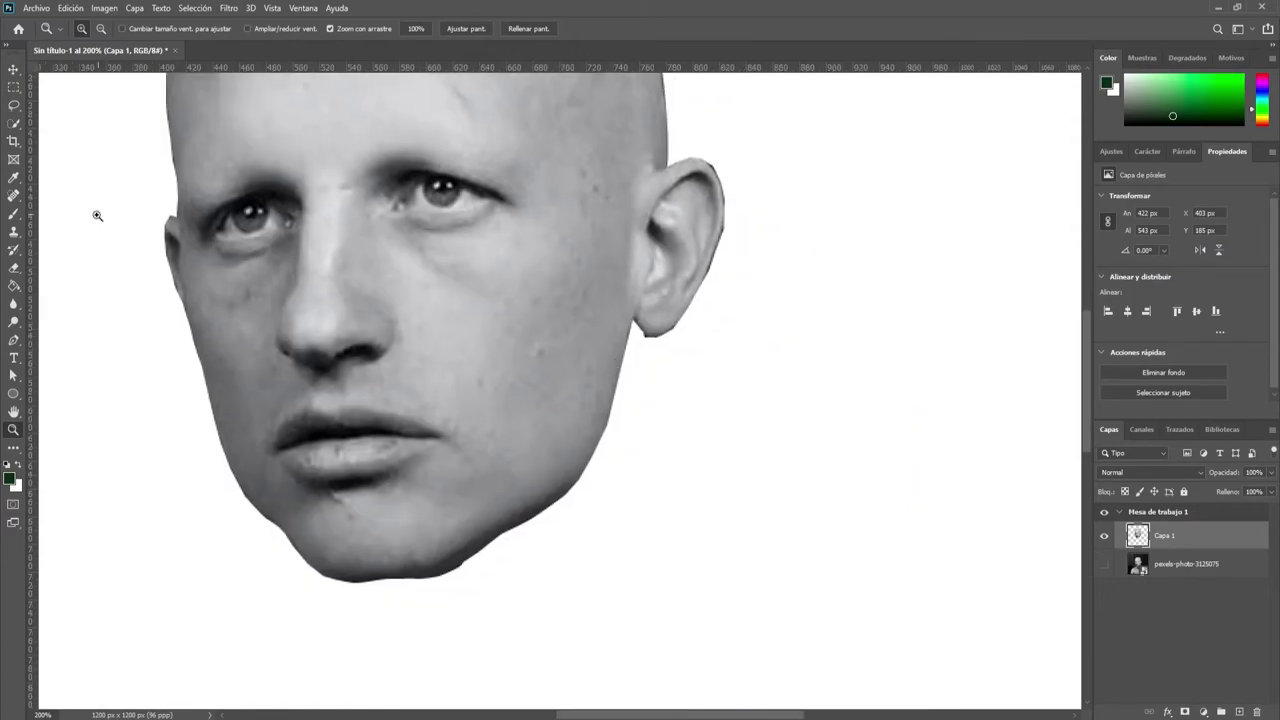
{"action": "left_click", "coordinate": [15, 268]}
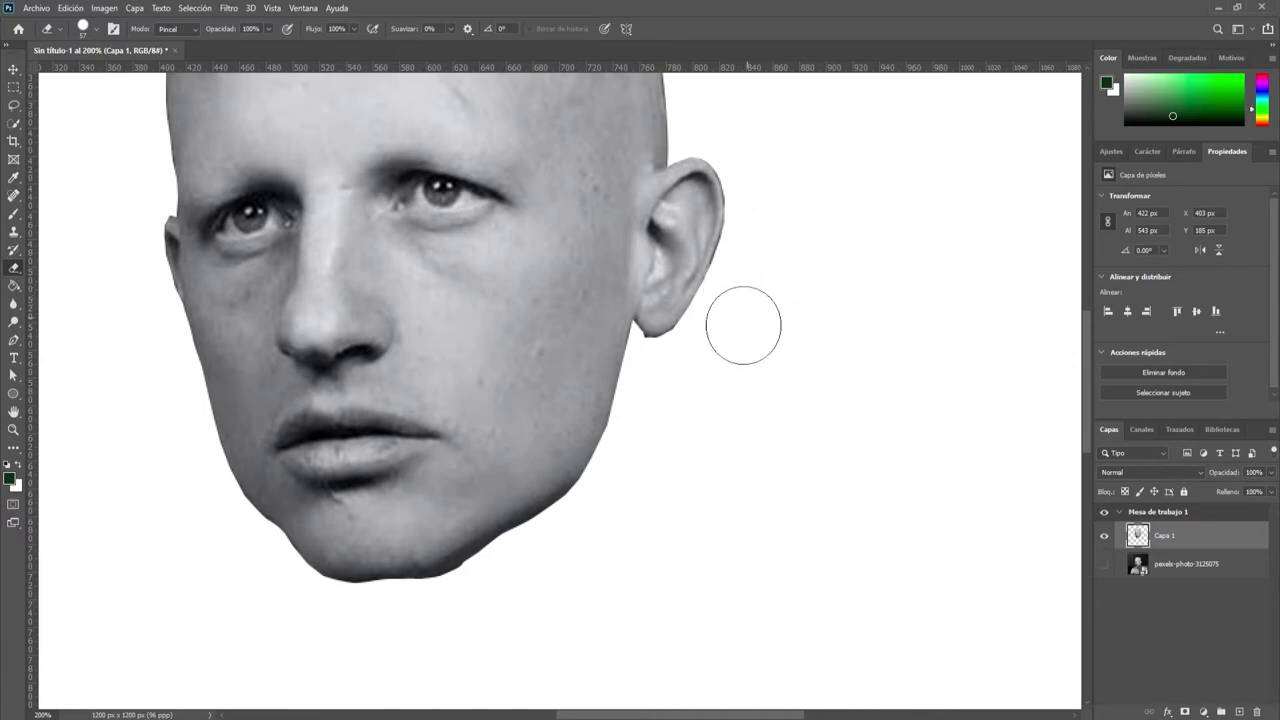
{"action": "right_click", "coordinate": [693, 399]}
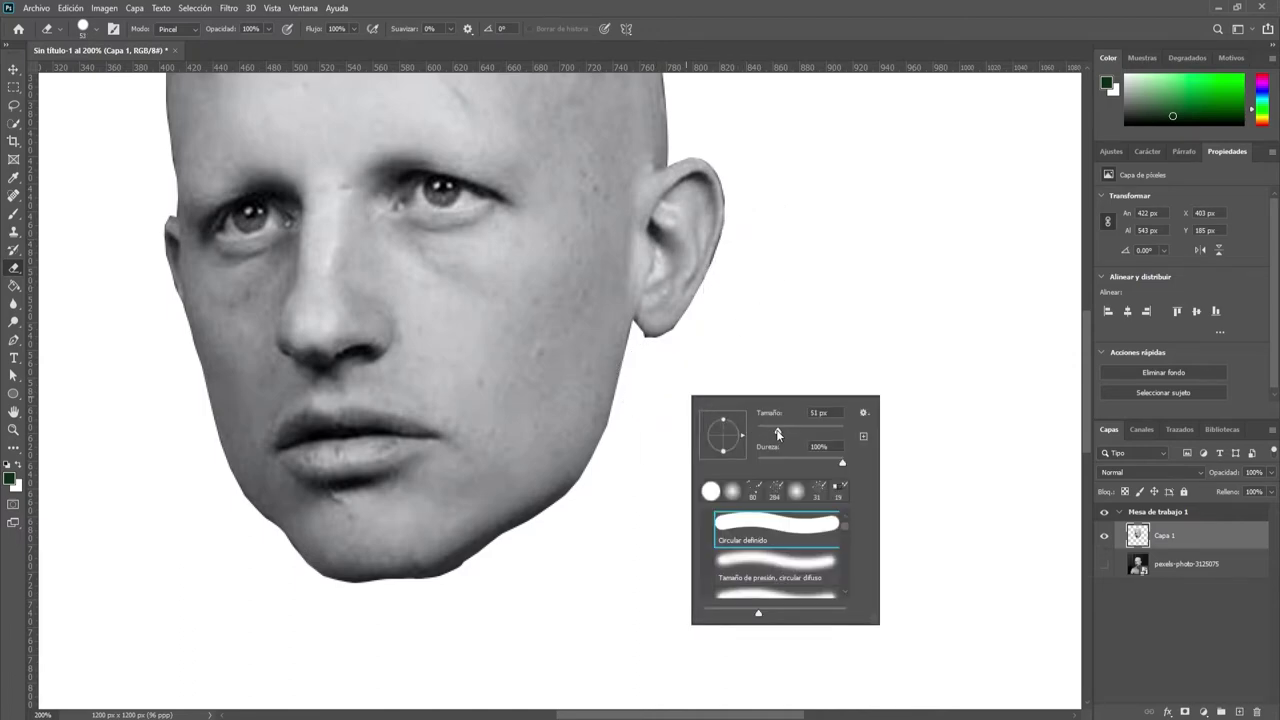
{"action": "left_click_drag", "start_coordinate": [767, 433], "coordinate": [762, 433]}
{"action": "key", "text": "Return"}
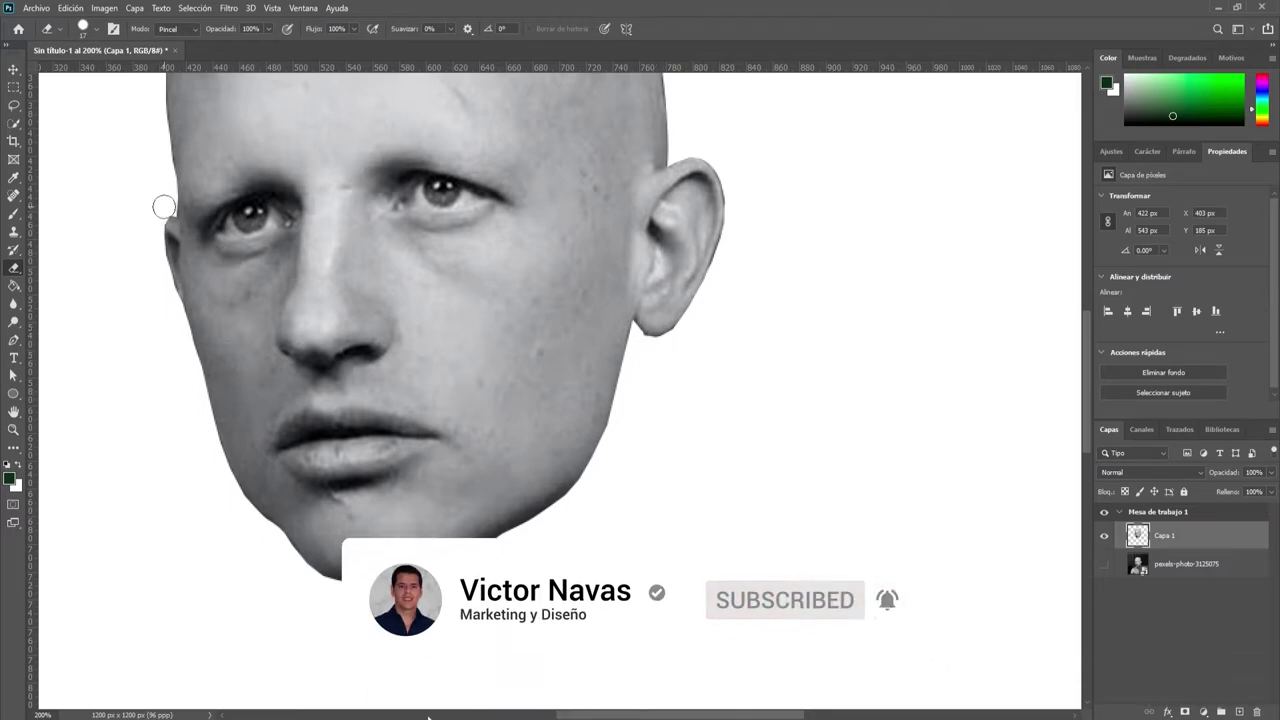
{"action": "left_click_drag", "start_coordinate": [566, 286], "coordinate": [742, 446]}
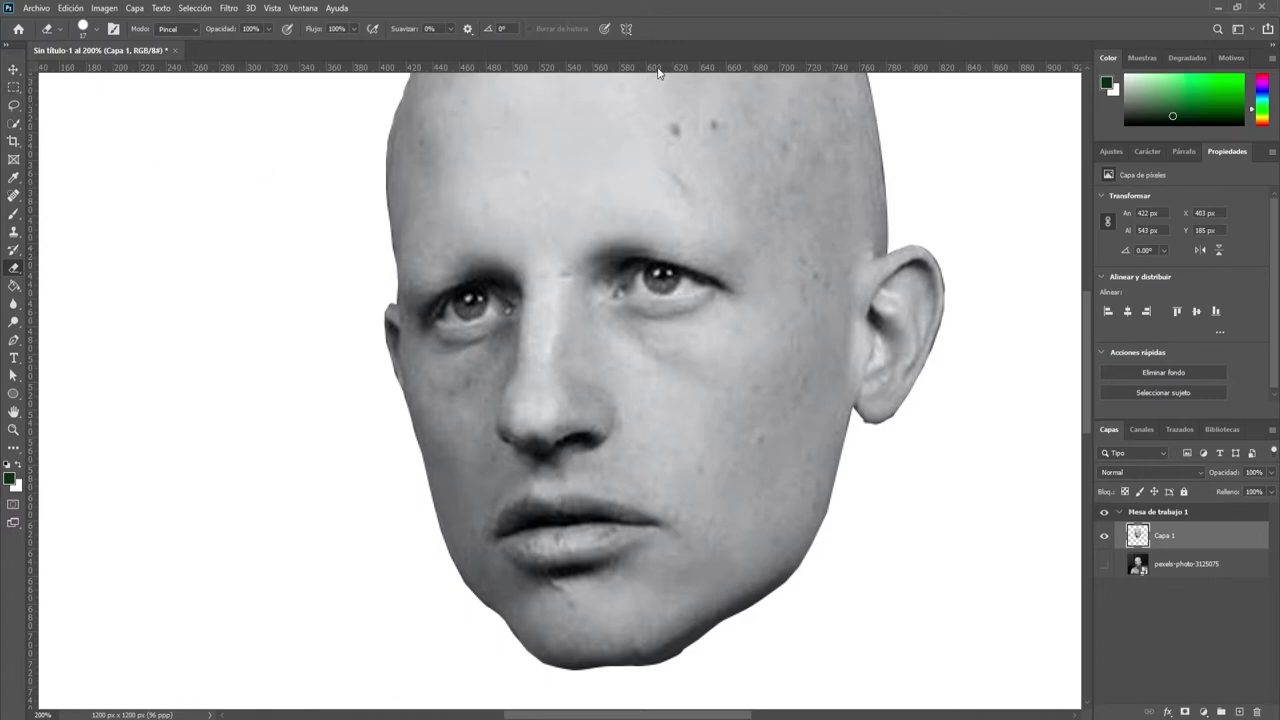
Drag three horizontal guides across the forehead, below the eyes and the lower face.
{"action": "left_click_drag", "start_coordinate": [657, 67], "coordinate": [690, 478]}
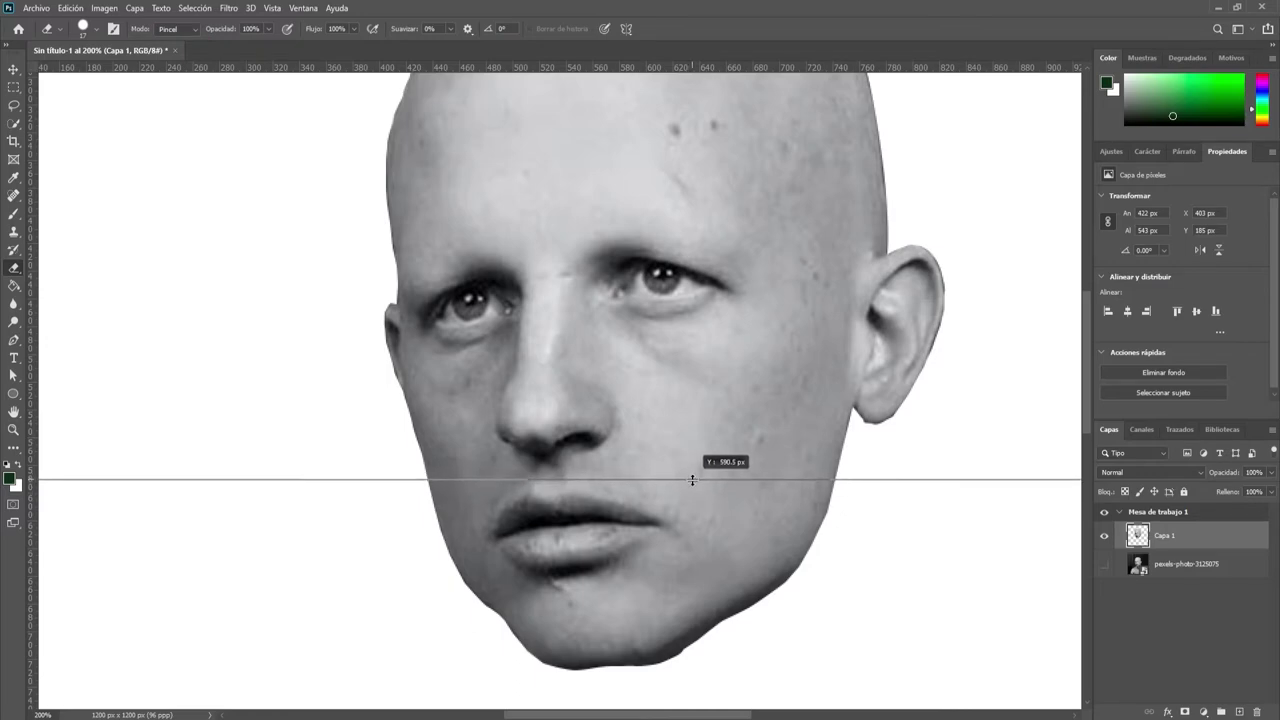
{"action": "left_click_drag", "start_coordinate": [690, 478], "coordinate": [690, 479]}
{"action": "left_click_drag", "start_coordinate": [716, 67], "coordinate": [711, 353]}
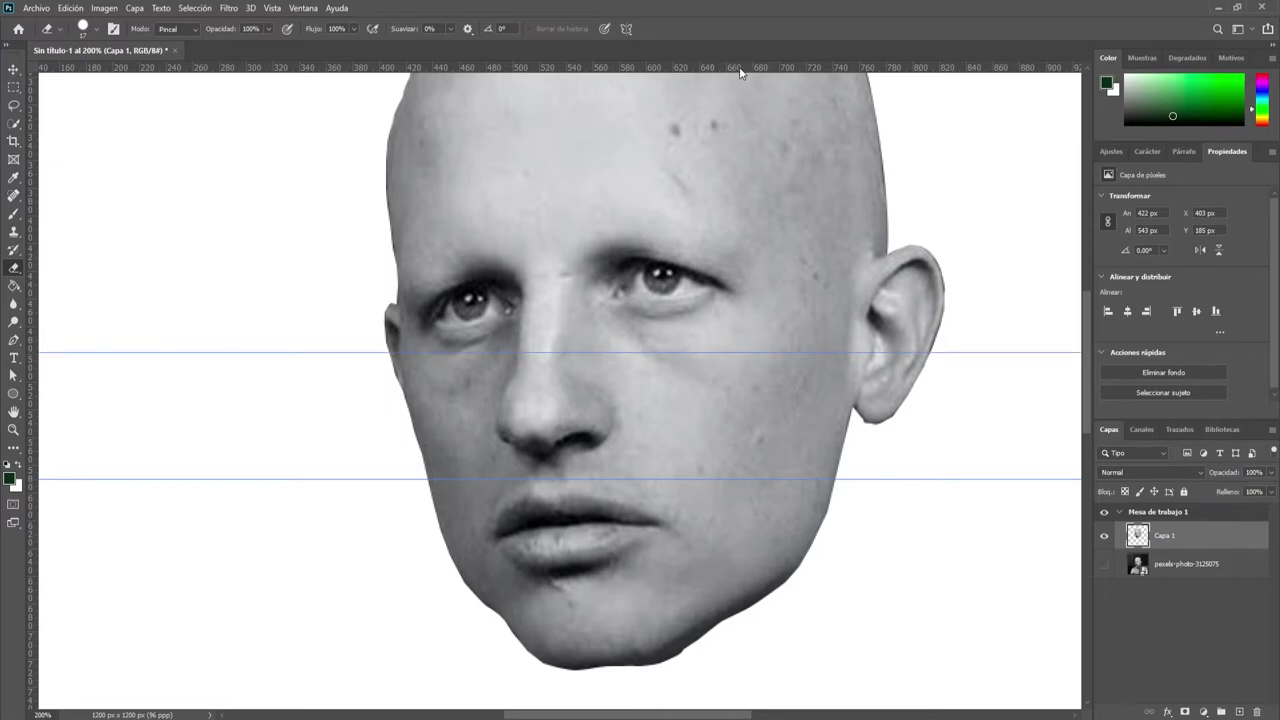
{"action": "left_click_drag", "start_coordinate": [741, 71], "coordinate": [734, 191]}
{"action": "scroll", "coordinate": [700, 170], "scroll_direction": "up", "scroll_amount": 2}
{"action": "scroll", "coordinate": [680, 150], "scroll_direction": "up", "scroll_amount": 1}
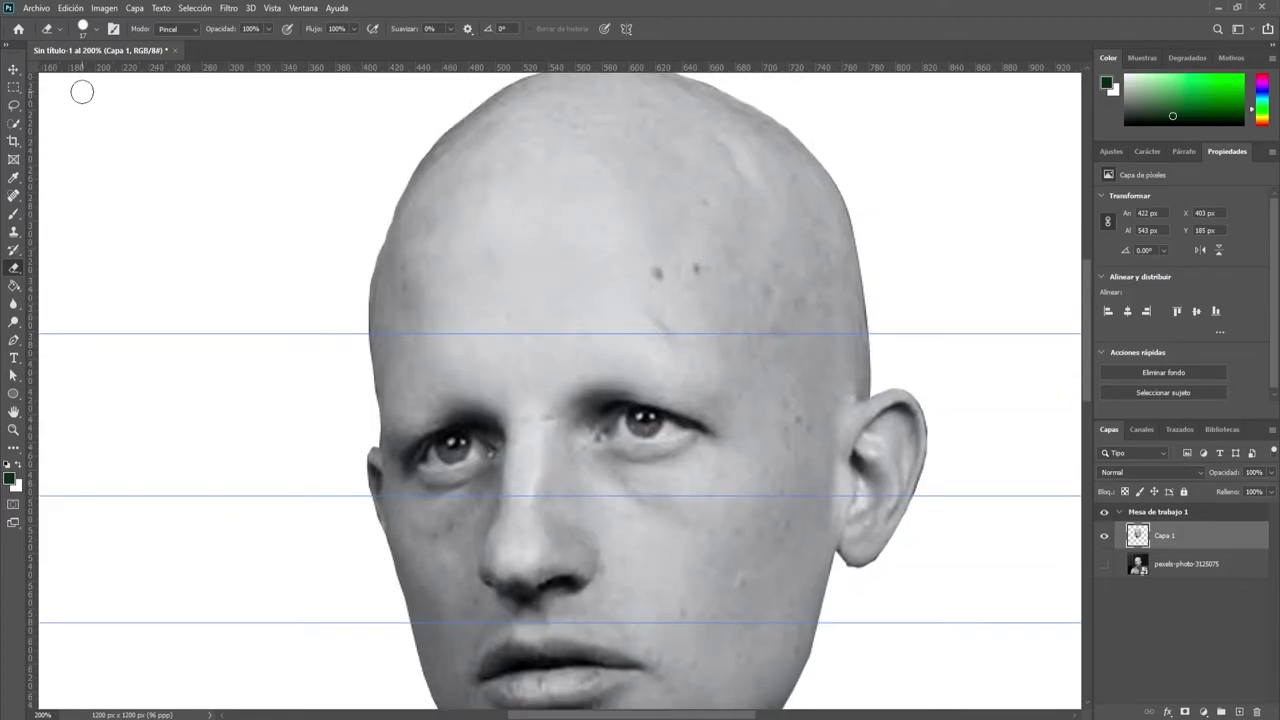
Fine-tune the guide positions with the Move tool, especially the one below the eyes.
{"action": "key", "text": "v"}
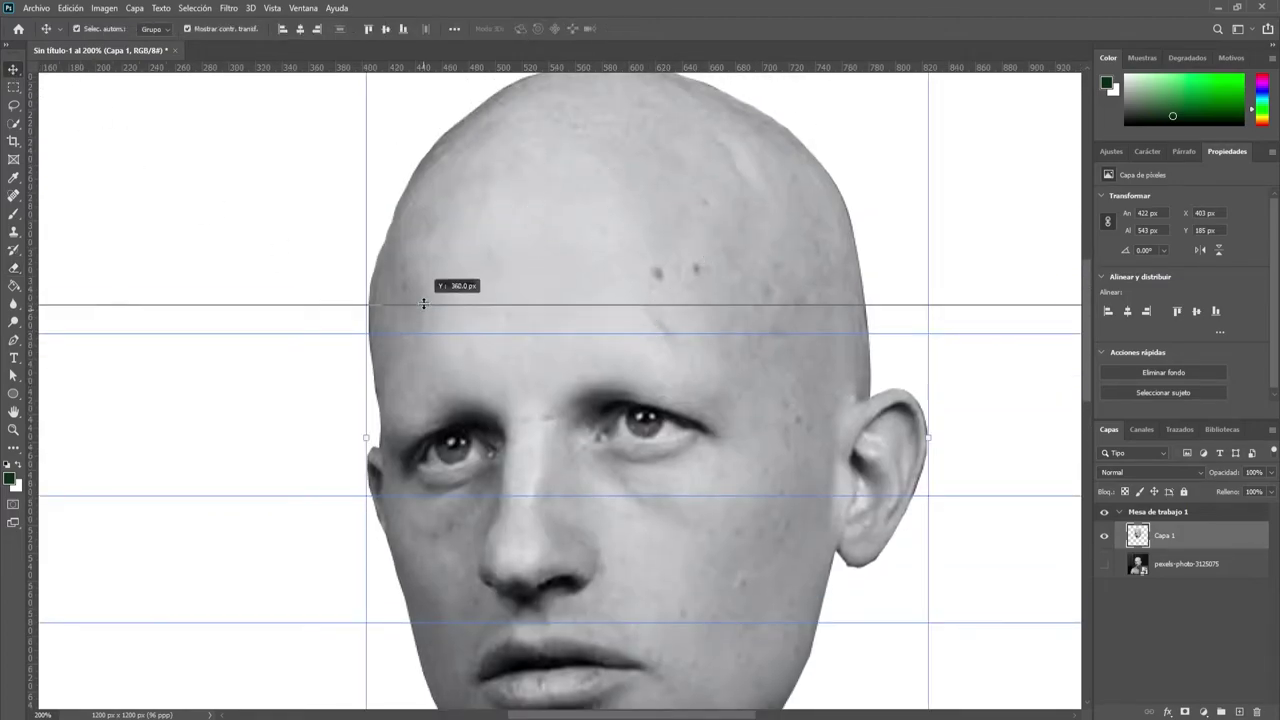
{"action": "left_click_drag", "start_coordinate": [424, 334], "coordinate": [430, 298]}
{"action": "scroll", "coordinate": [433, 298], "scroll_direction": "down", "scroll_amount": 1}
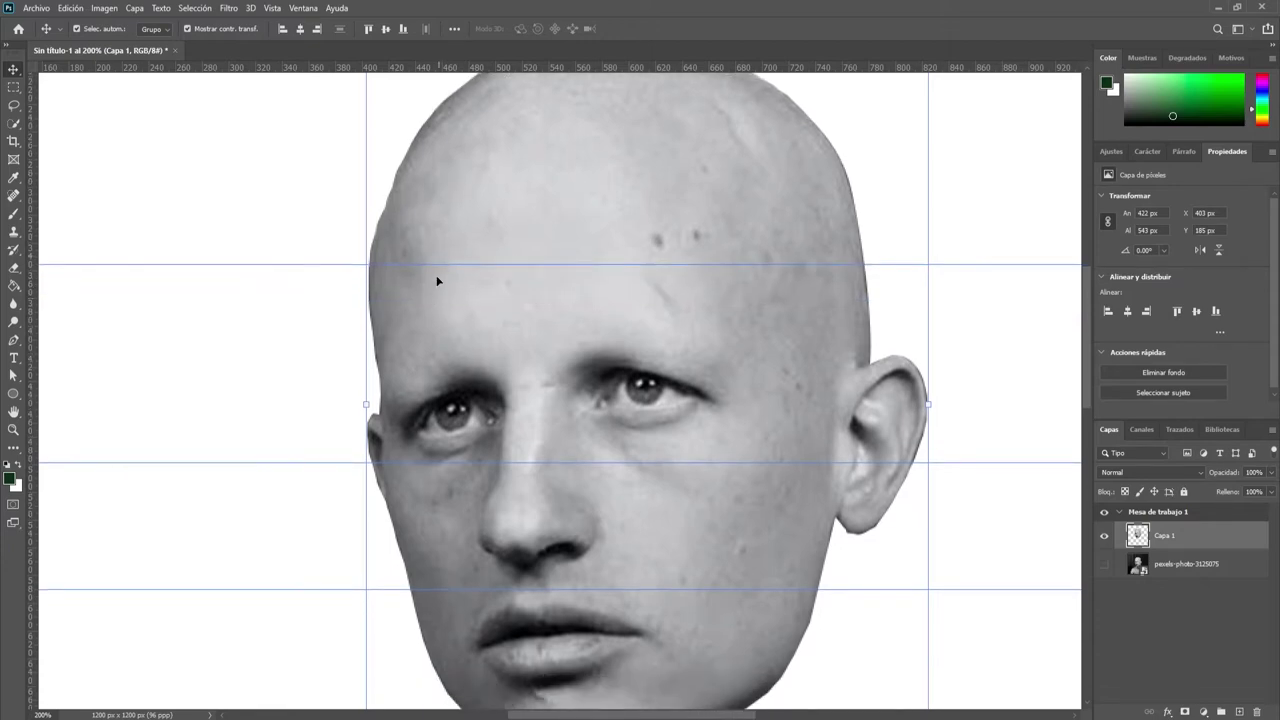
{"action": "scroll", "coordinate": [440, 328], "scroll_direction": "down", "scroll_amount": 2}
{"action": "scroll", "coordinate": [437, 336], "scroll_direction": "down", "scroll_amount": 1}
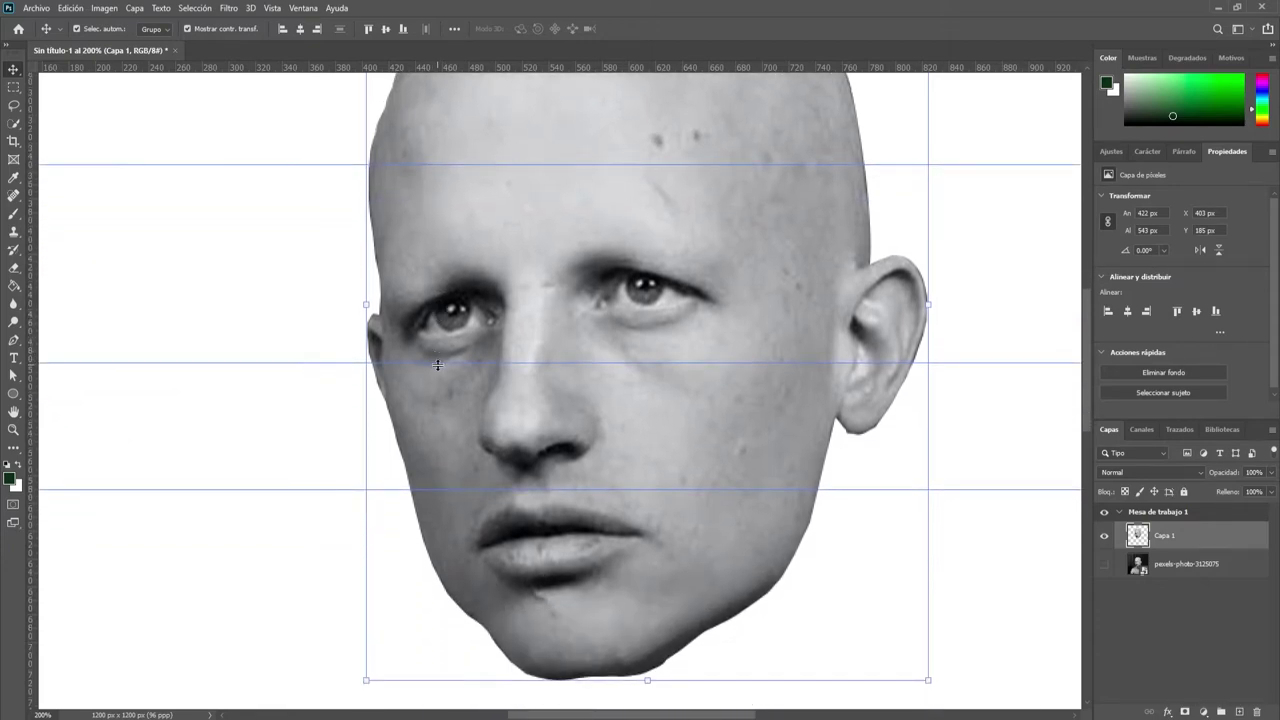
{"action": "left_click_drag", "start_coordinate": [437, 365], "coordinate": [439, 370]}
{"action": "scroll", "coordinate": [474, 407], "scroll_direction": "down", "scroll_amount": 1}
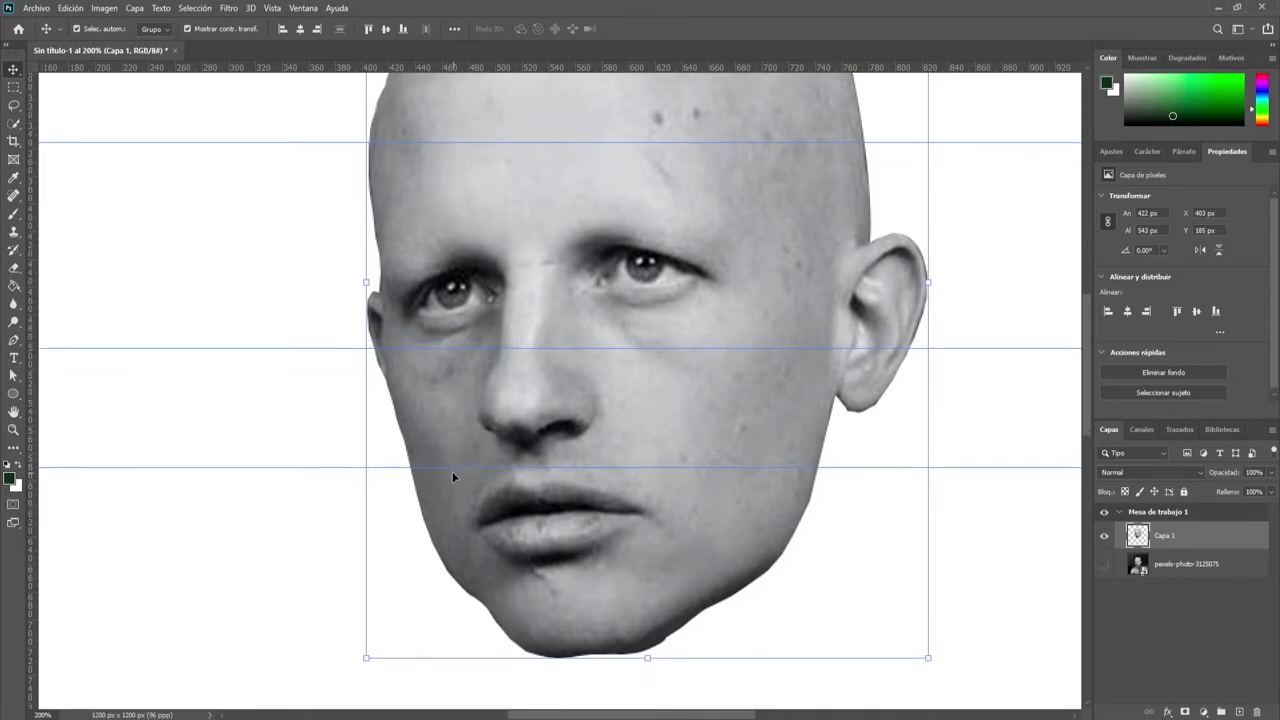
{"action": "left_click_drag", "start_coordinate": [453, 467], "coordinate": [454, 467]}
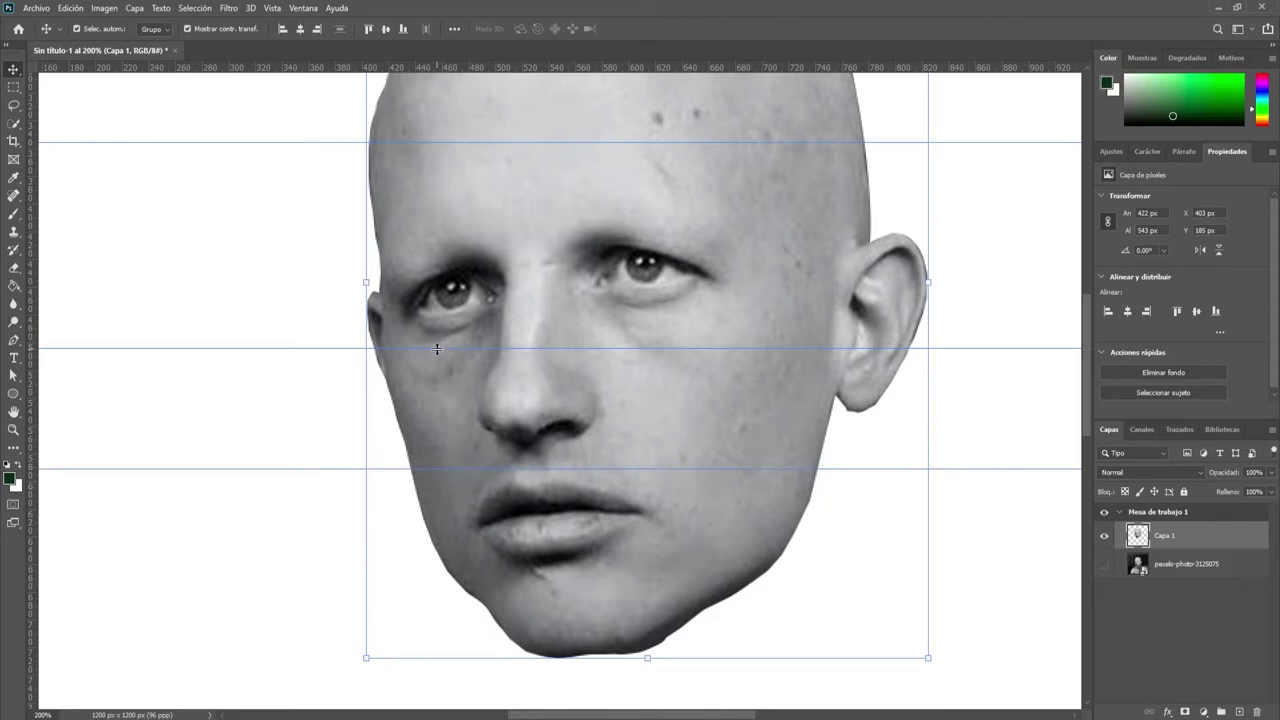
{"action": "left_click_drag", "start_coordinate": [436, 348], "coordinate": [436, 342]}
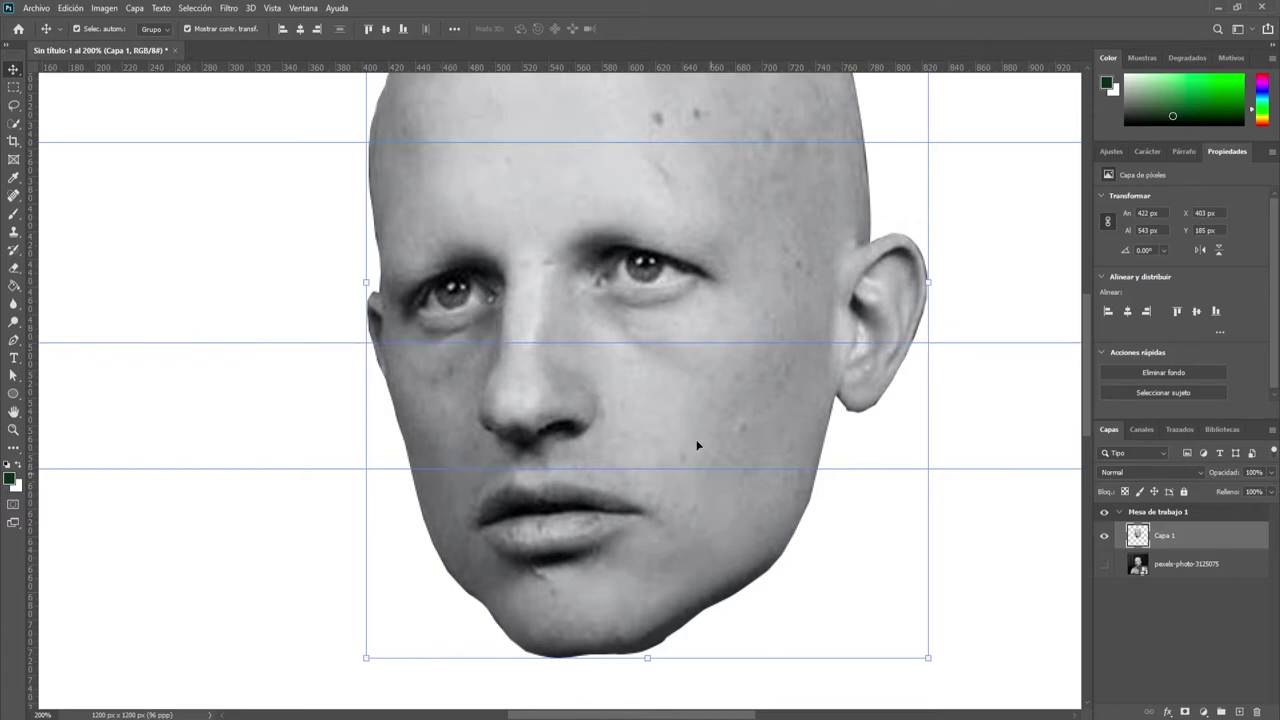
{"action": "scroll", "coordinate": [716, 344], "scroll_direction": "up", "scroll_amount": 2}
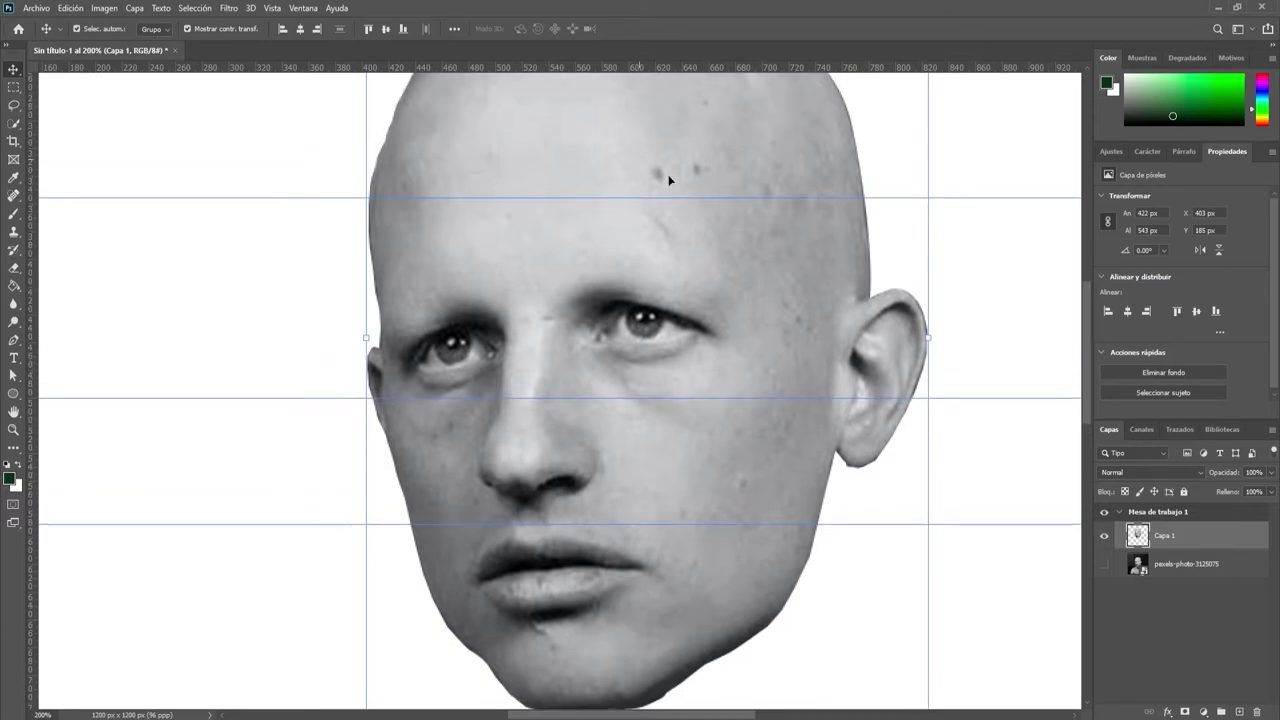
Zoom in around the mouth and nudge the lowest guide just above the lip.
{"action": "key", "text": "z"}
{"action": "left_click", "coordinate": [645, 425], "text": "alt"}
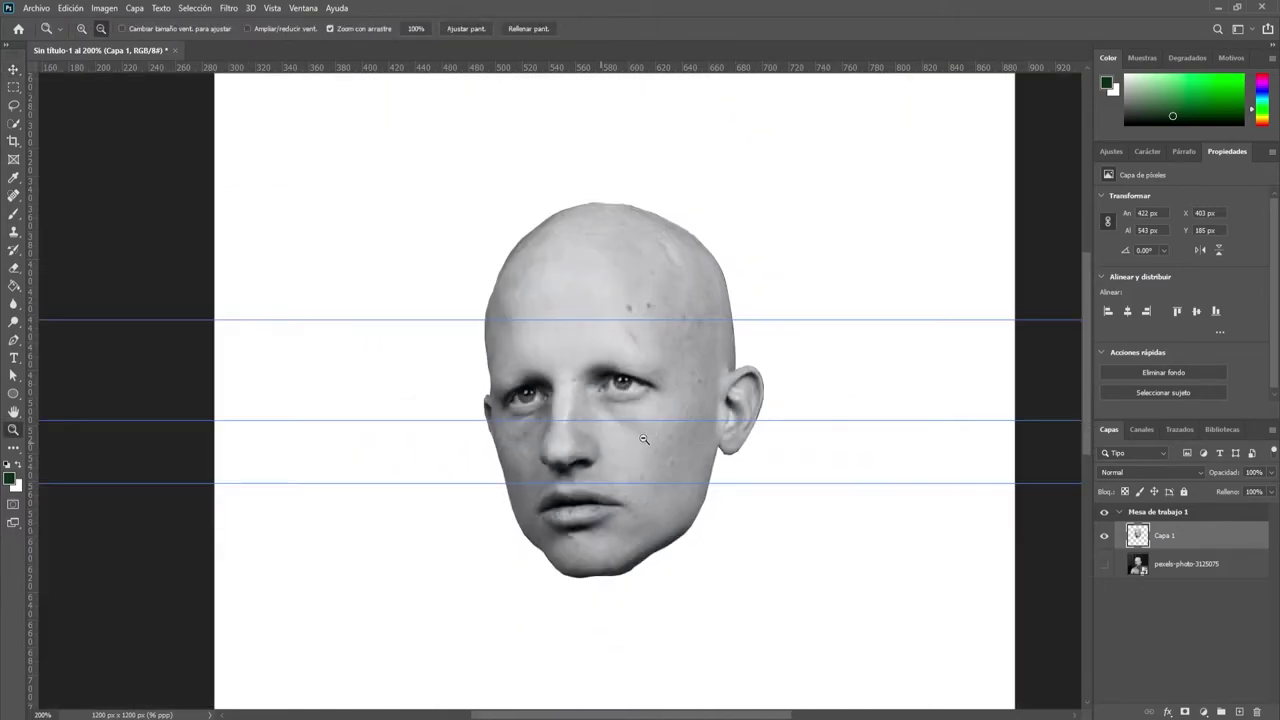
{"action": "left_click", "coordinate": [645, 497]}
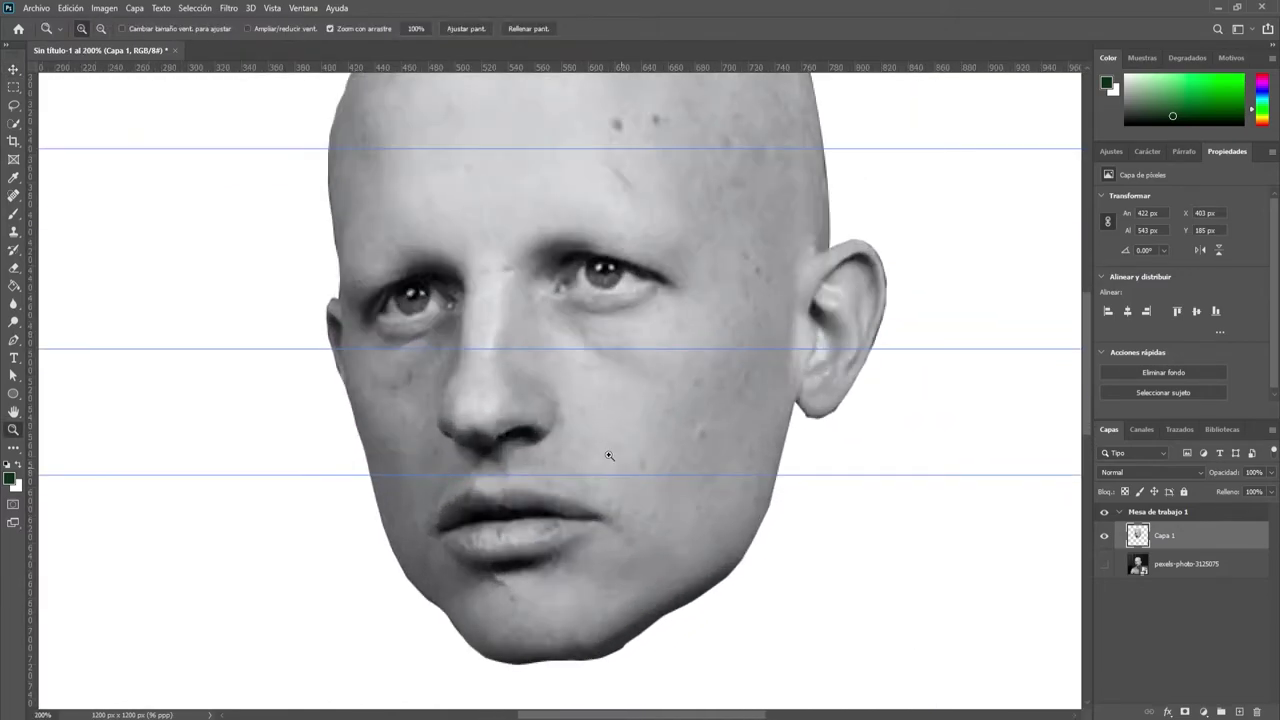
{"action": "left_click", "coordinate": [562, 407], "text": "alt"}
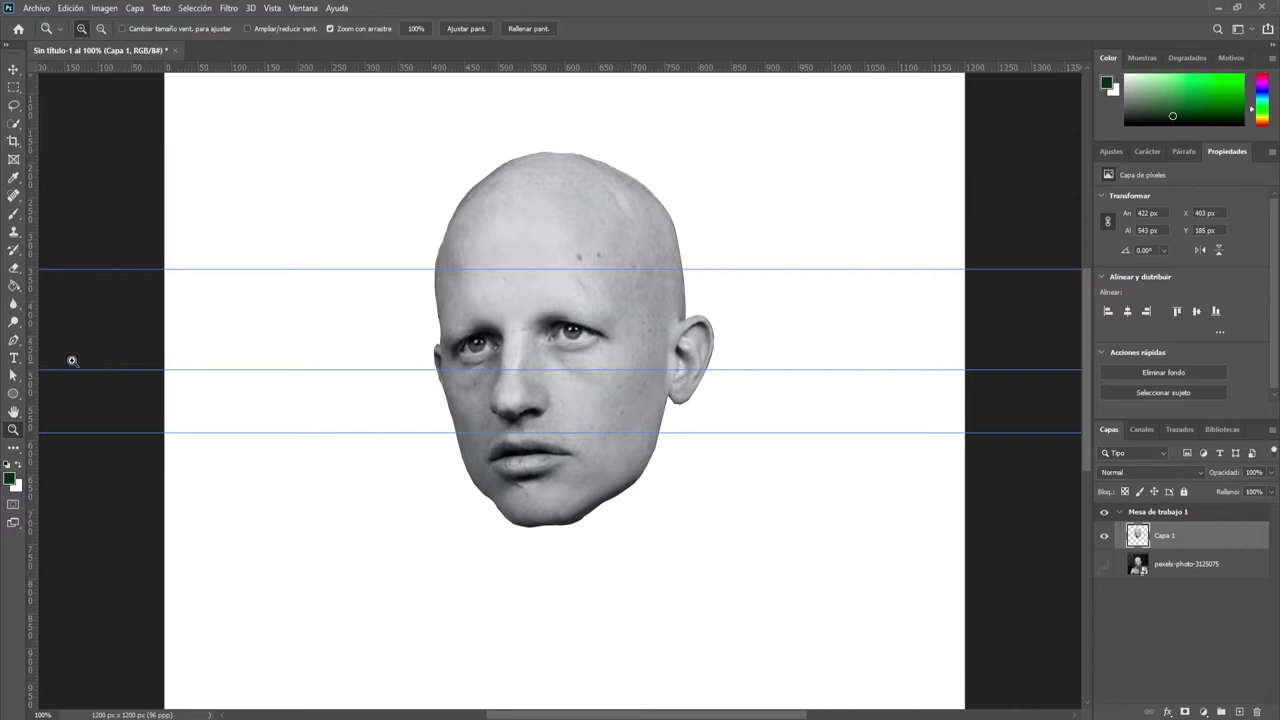
{"action": "left_click", "coordinate": [14, 340]}
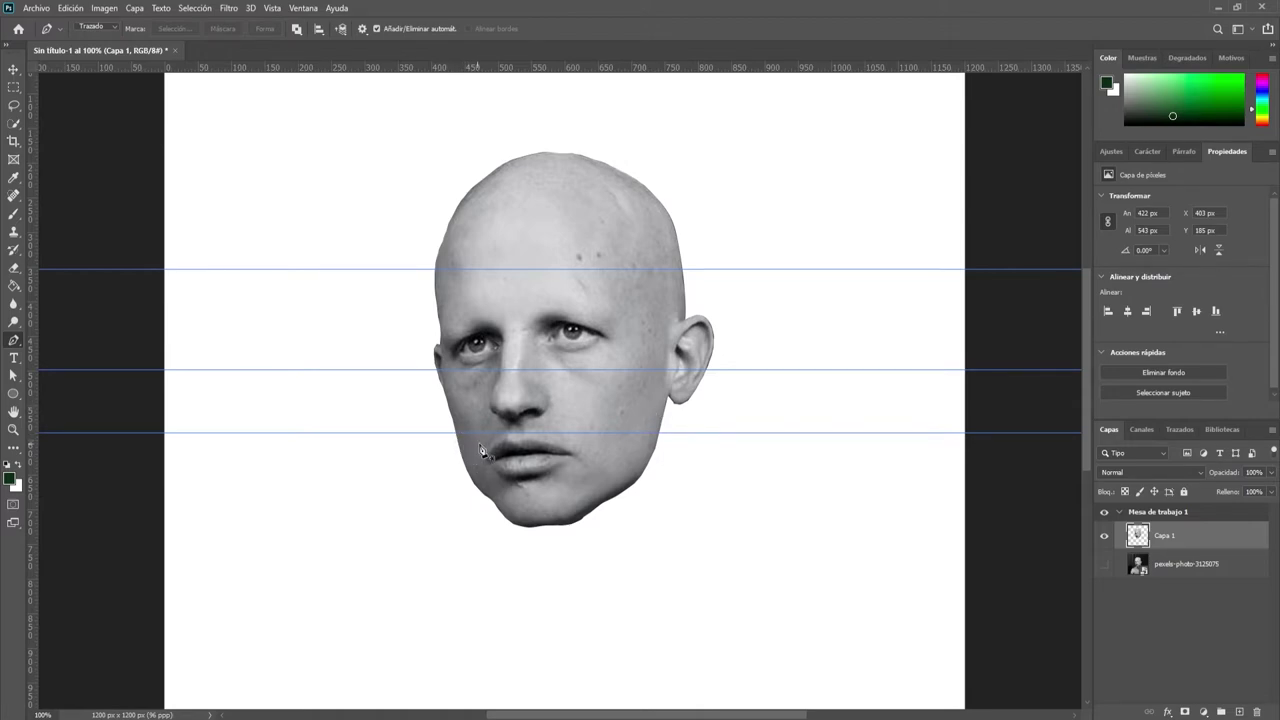
{"action": "key", "text": "z"}
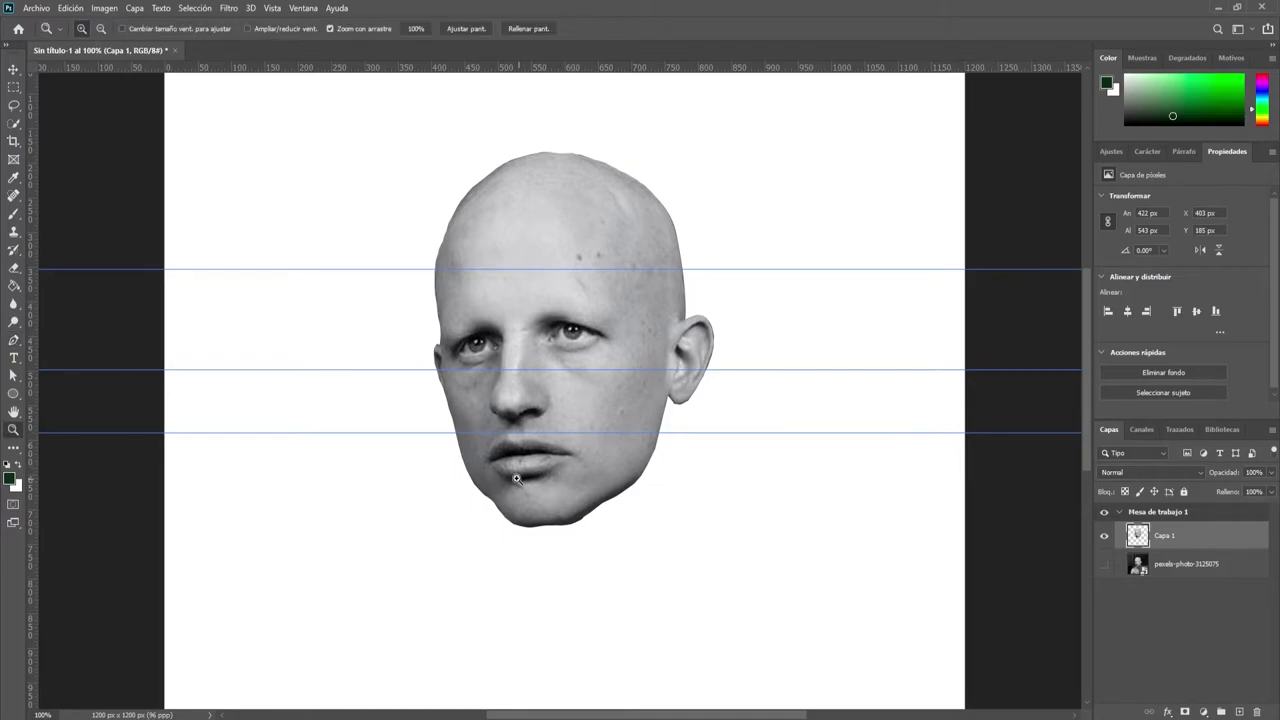
{"action": "left_click", "coordinate": [518, 460]}
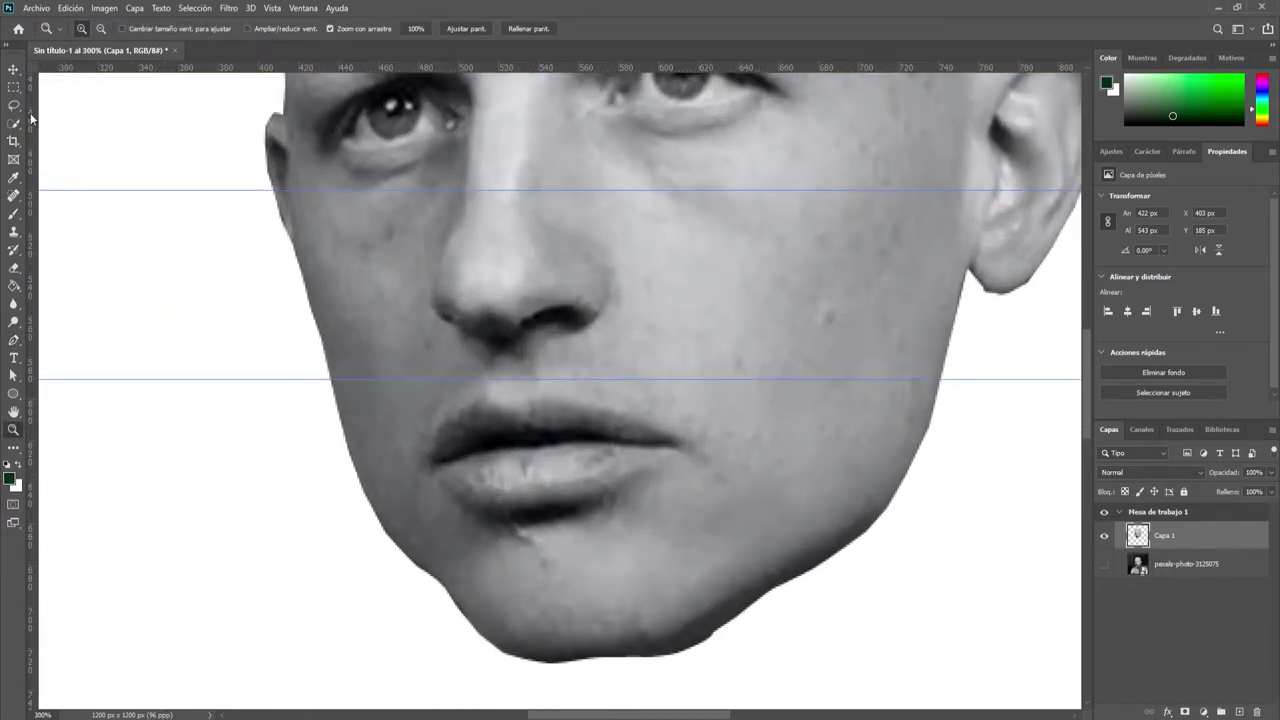
{"action": "key", "text": "v"}
{"action": "left_click_drag", "start_coordinate": [311, 378], "coordinate": [311, 368]}
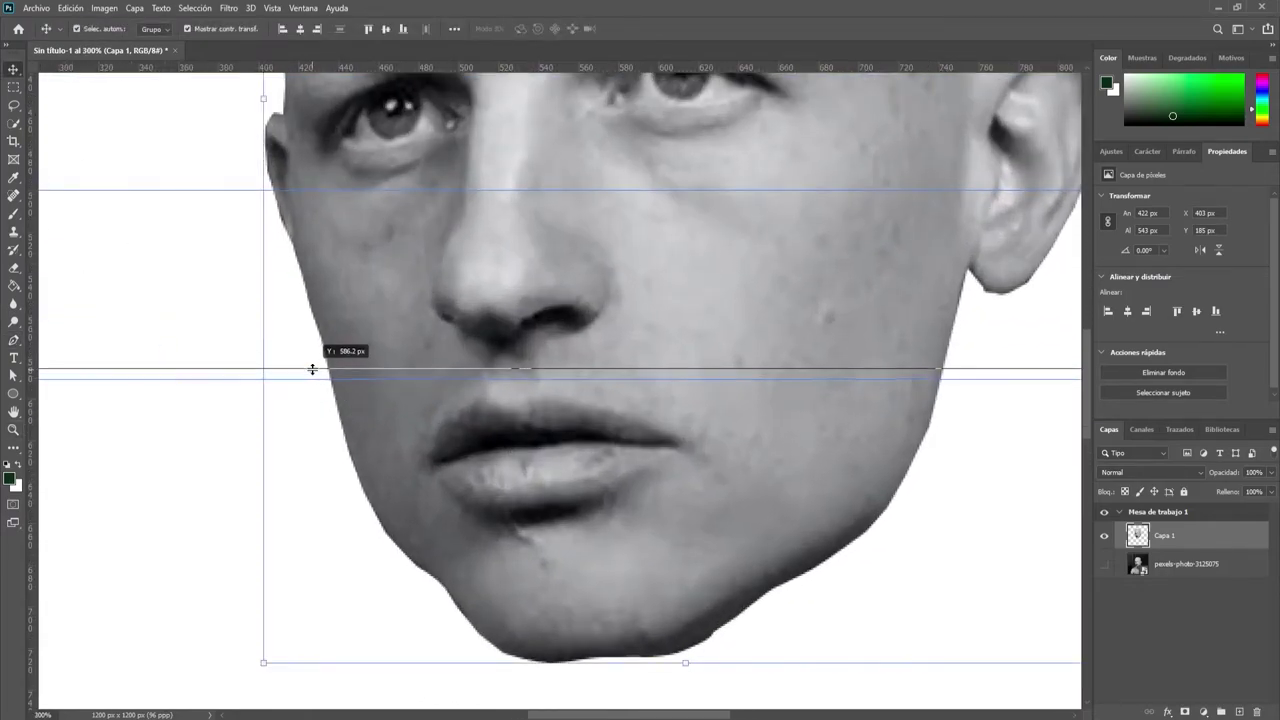
Draw a pen path along the lowest guide from left cheek to right jaw, then around the chin.
{"action": "left_click", "coordinate": [14, 341]}
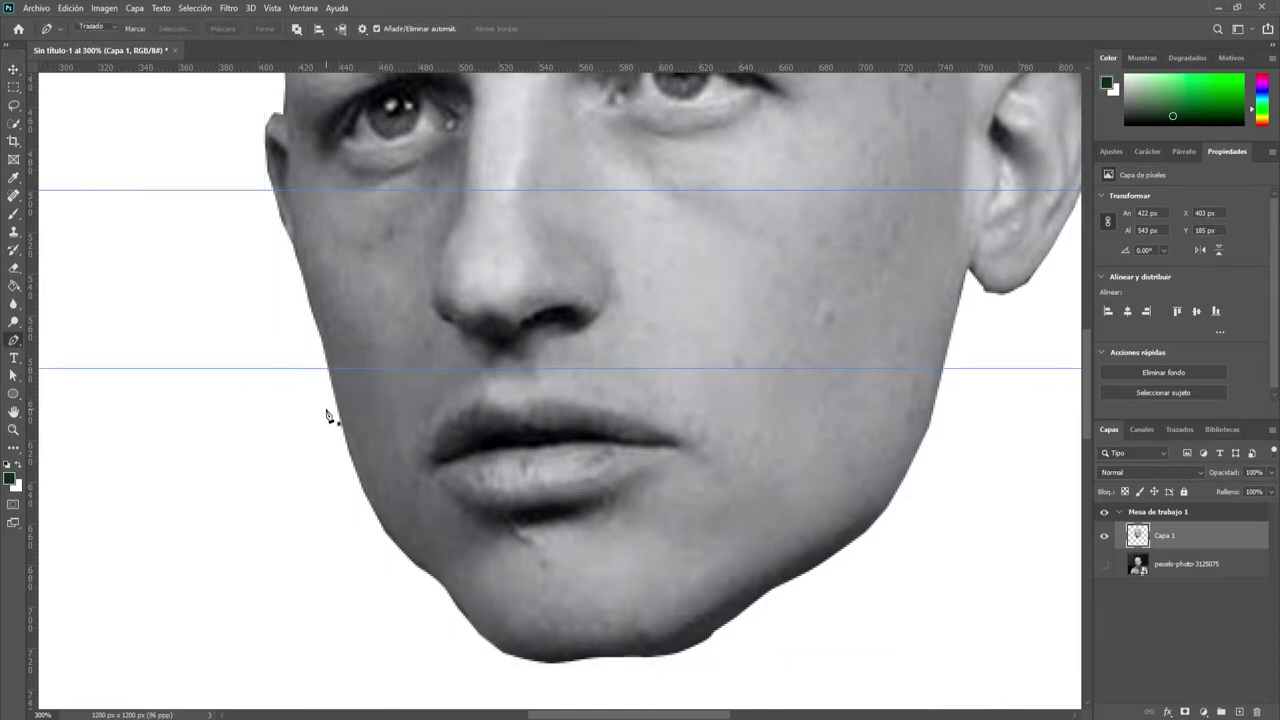
{"action": "left_click", "coordinate": [330, 370]}
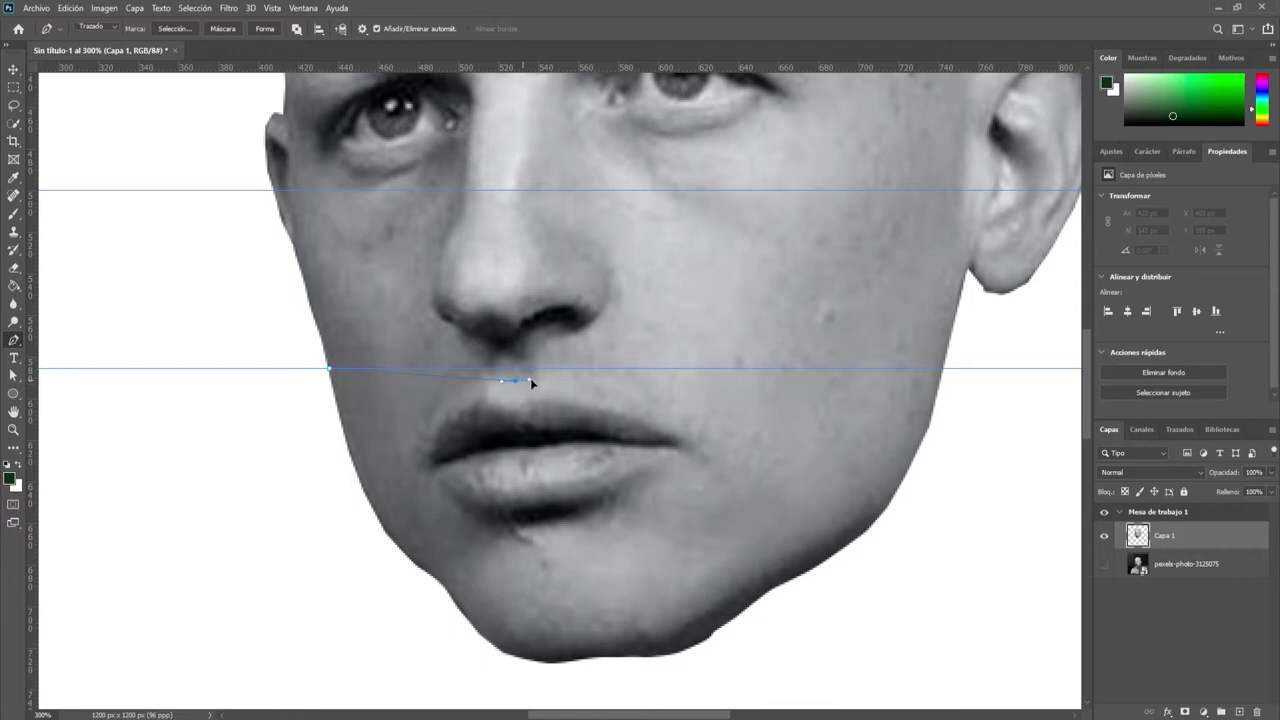
{"action": "left_click", "coordinate": [601, 380]}
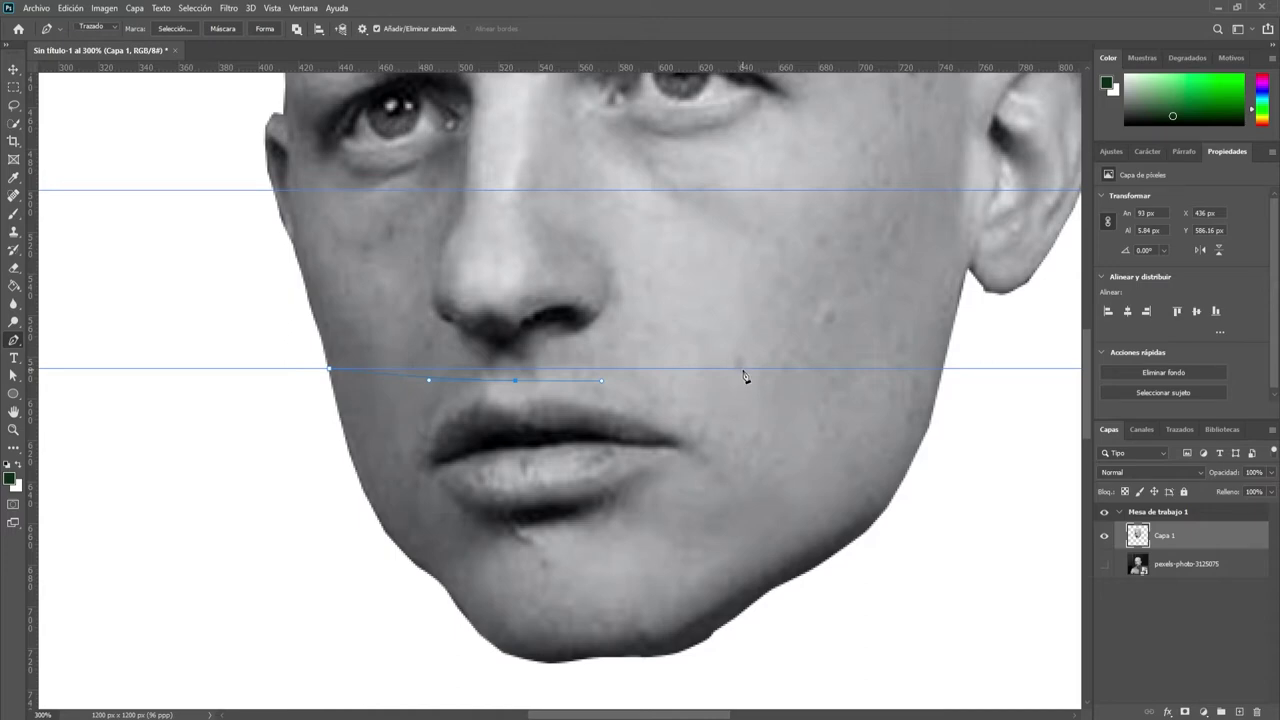
{"action": "left_click", "coordinate": [743, 369]}
{"action": "left_click_drag", "start_coordinate": [941, 369], "coordinate": [966, 382]}
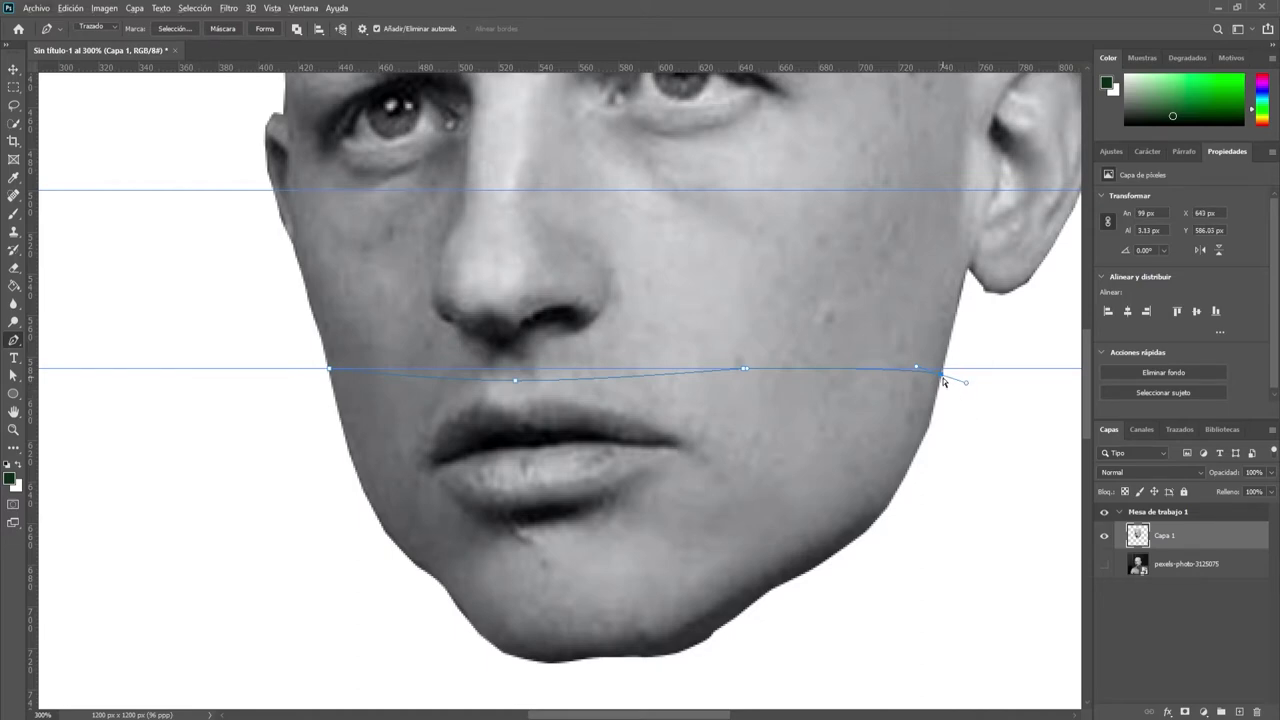
{"action": "key", "text": "ctrl+z"}
{"action": "left_click_drag", "start_coordinate": [941, 368], "coordinate": [968, 360]}
{"action": "mouse_move", "coordinate": [942, 370]}
{"action": "left_mouse_down"}
{"action": "mouse_move", "coordinate": [628, 694]}
{"action": "mouse_move", "coordinate": [449, 674]}
{"action": "mouse_move", "coordinate": [340, 534]}
{"action": "mouse_move", "coordinate": [300, 423]}
{"action": "mouse_move", "coordinate": [329, 369]}
{"action": "left_mouse_up"}
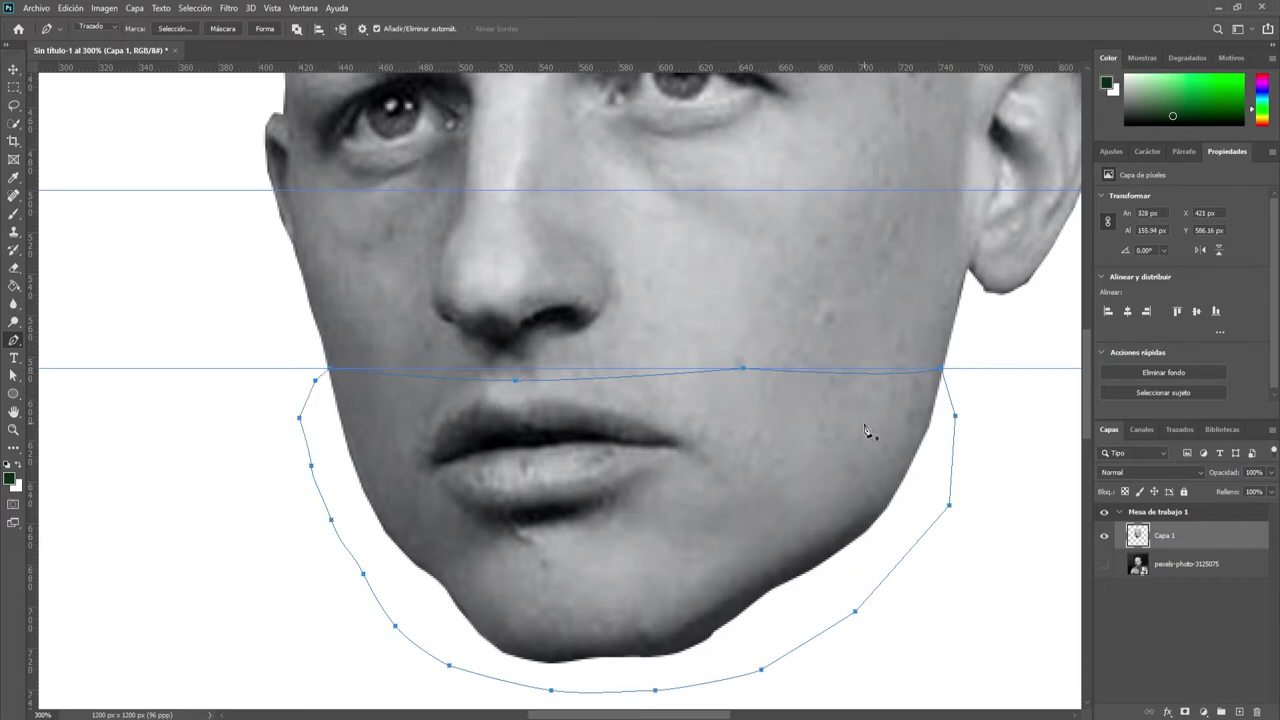
Flatten the lower-face path's top edge onto the lowest guide, then bend it into a wave.
{"action": "left_click", "coordinate": [13, 375]}
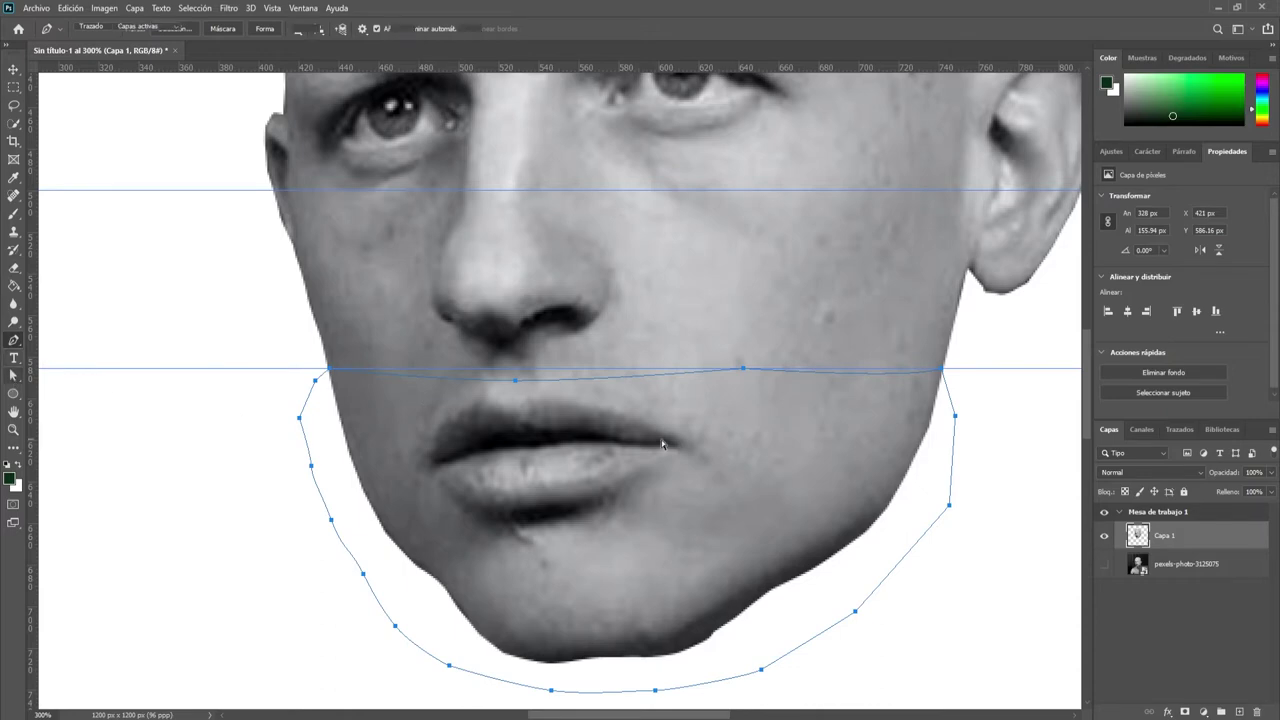
{"action": "left_click", "coordinate": [745, 372]}
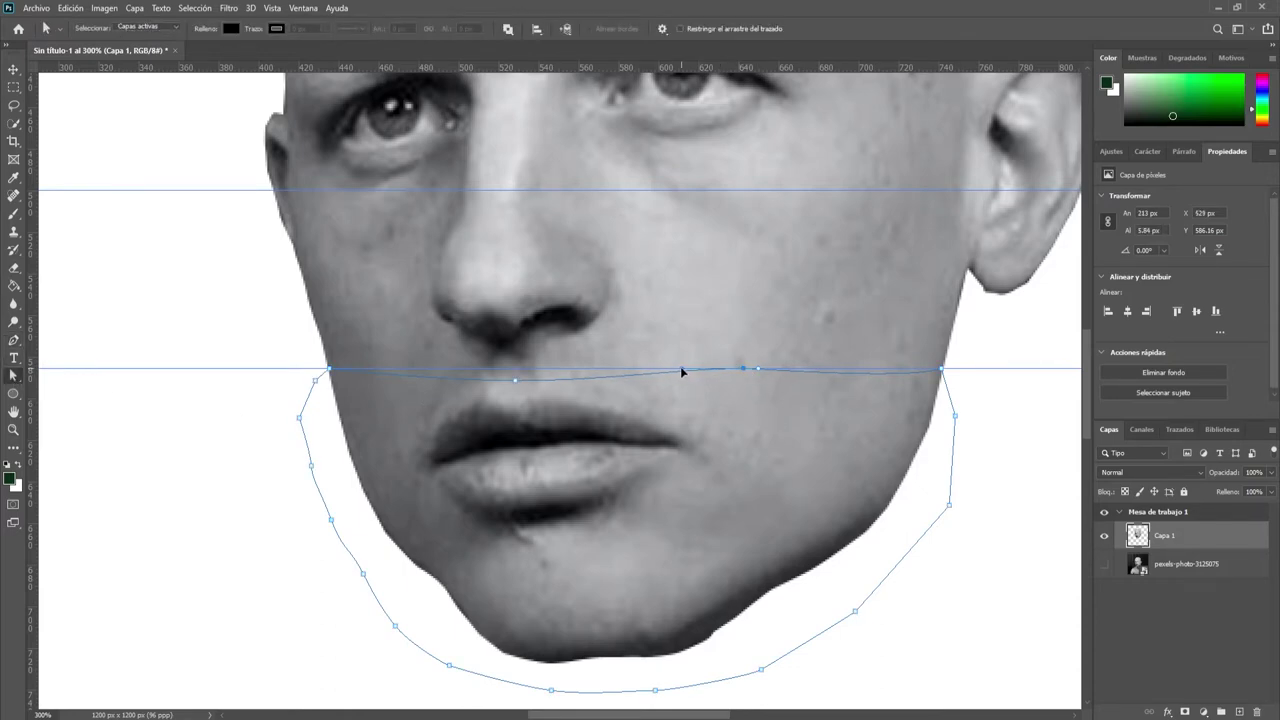
{"action": "left_click", "coordinate": [516, 380]}
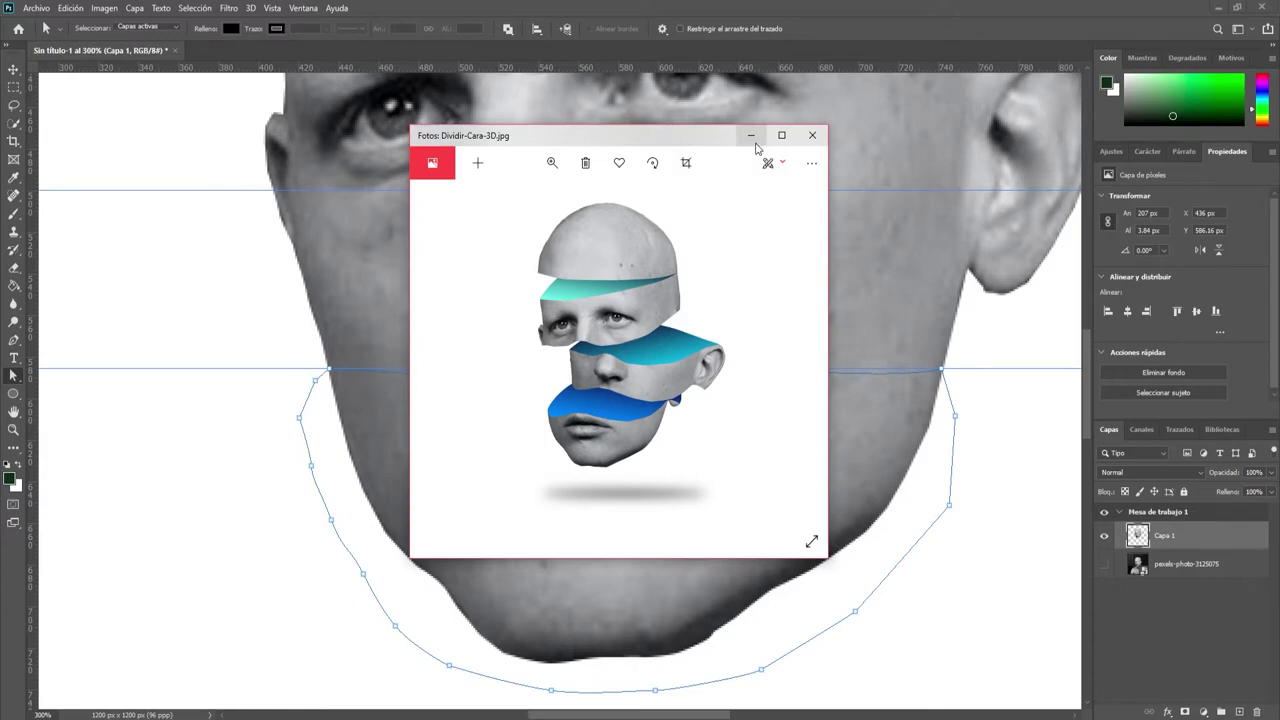
{"action": "left_click", "coordinate": [752, 136]}
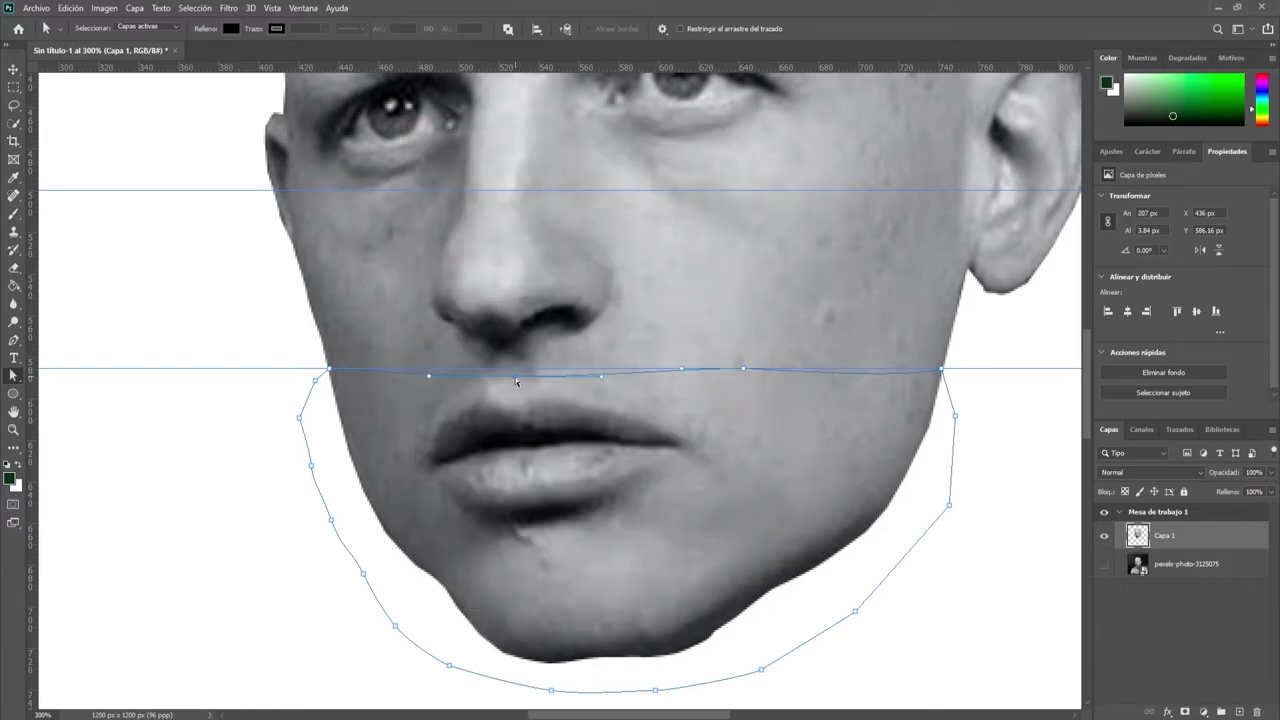
{"action": "left_click_drag", "start_coordinate": [515, 379], "coordinate": [514, 374]}
{"action": "left_click", "coordinate": [334, 389]}
{"action": "left_click_drag", "start_coordinate": [744, 370], "coordinate": [745, 381]}
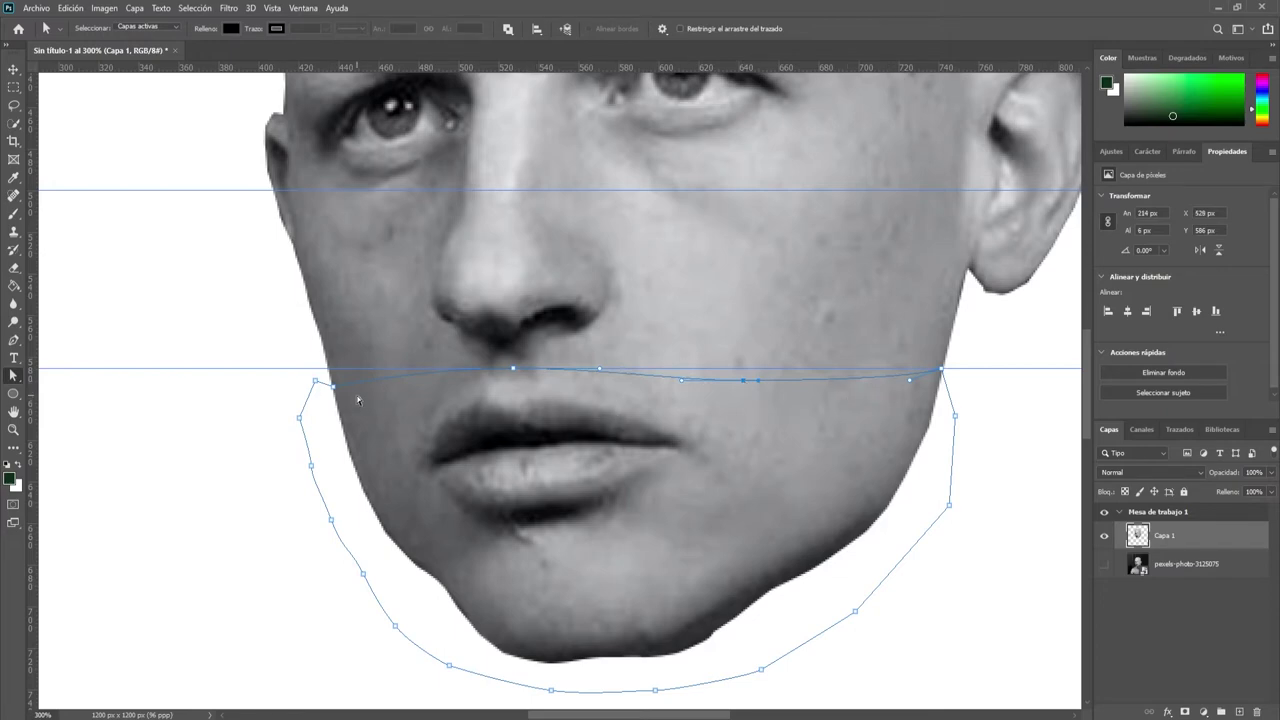
Zoom out to view the whole face and marquee-select every anchor of the jaw path.
{"action": "left_click", "coordinate": [12, 69]}
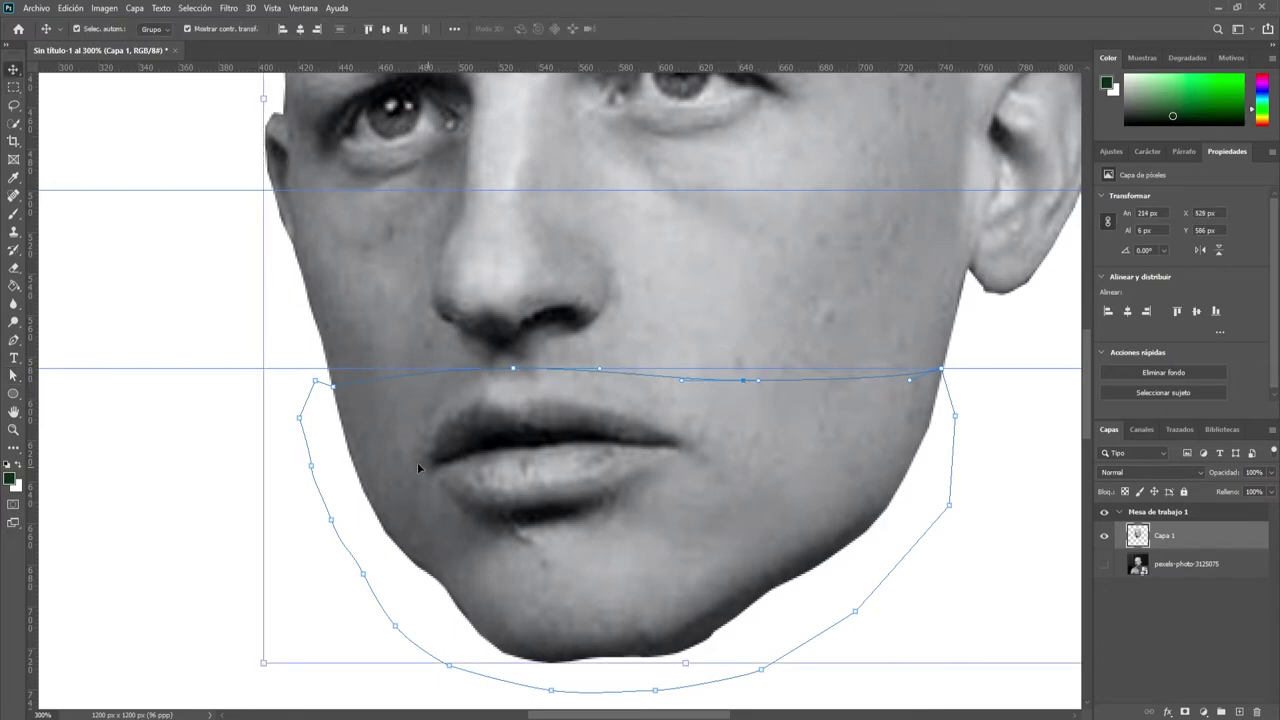
{"action": "key", "text": "z"}
{"action": "key", "text": "ctrl+minus"}
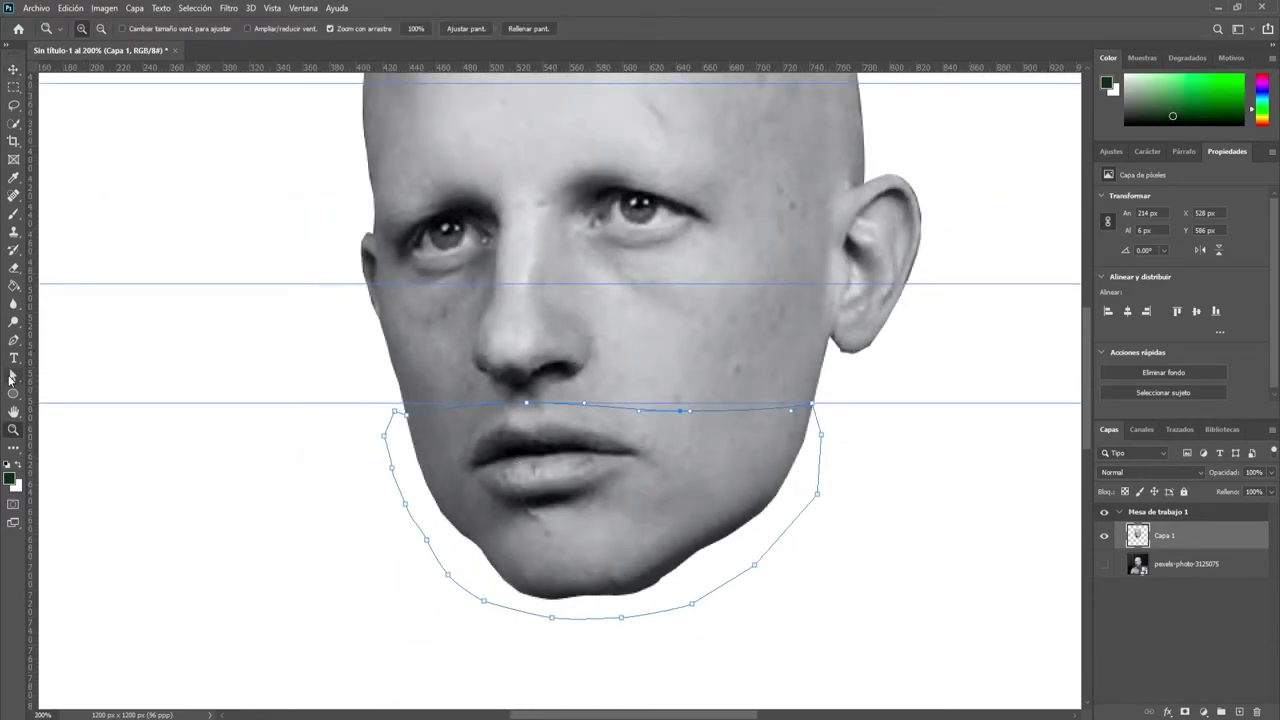
{"action": "left_click", "coordinate": [13, 375]}
{"action": "mouse_move", "coordinate": [306, 353]}
{"action": "left_mouse_down"}
{"action": "mouse_move", "coordinate": [716, 589]}
{"action": "mouse_move", "coordinate": [906, 641]}
{"action": "left_mouse_up"}
Convert the jaw path to a selection, cut it to Capa 2, and lower it 26 px.
{"action": "left_click", "coordinate": [15, 341]}
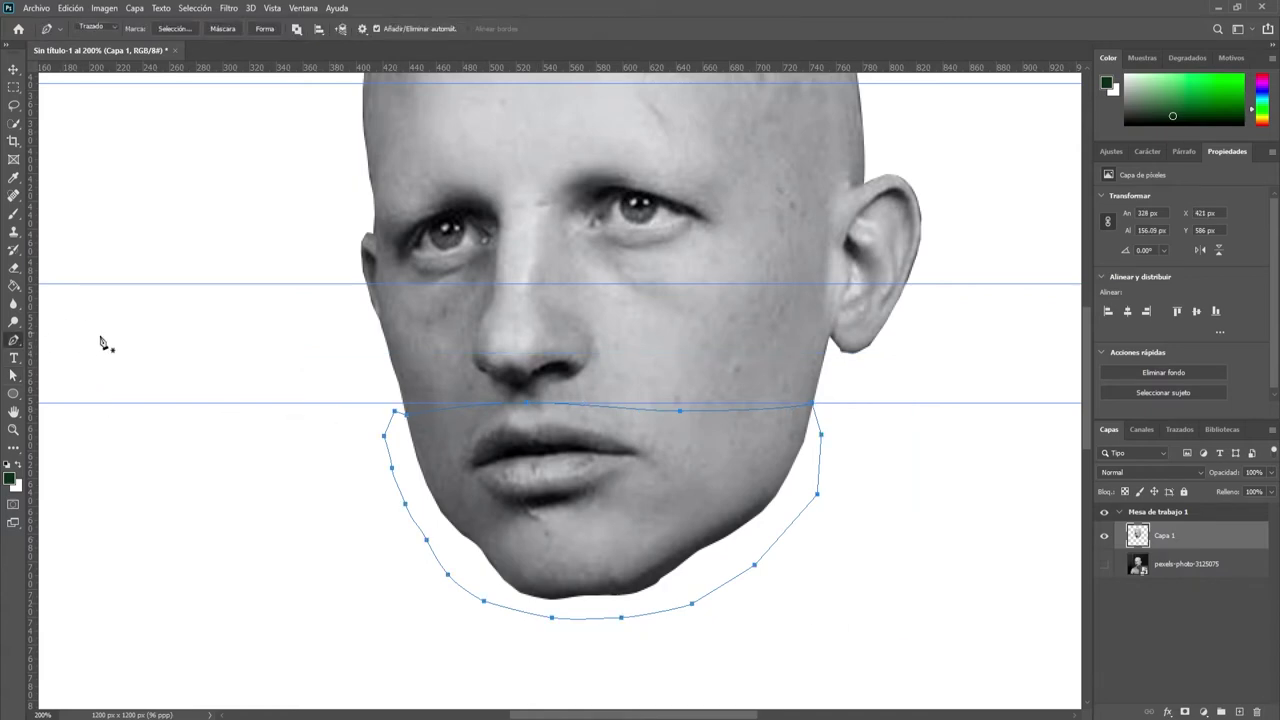
{"action": "left_click", "coordinate": [174, 29]}
{"action": "left_click", "coordinate": [729, 196]}
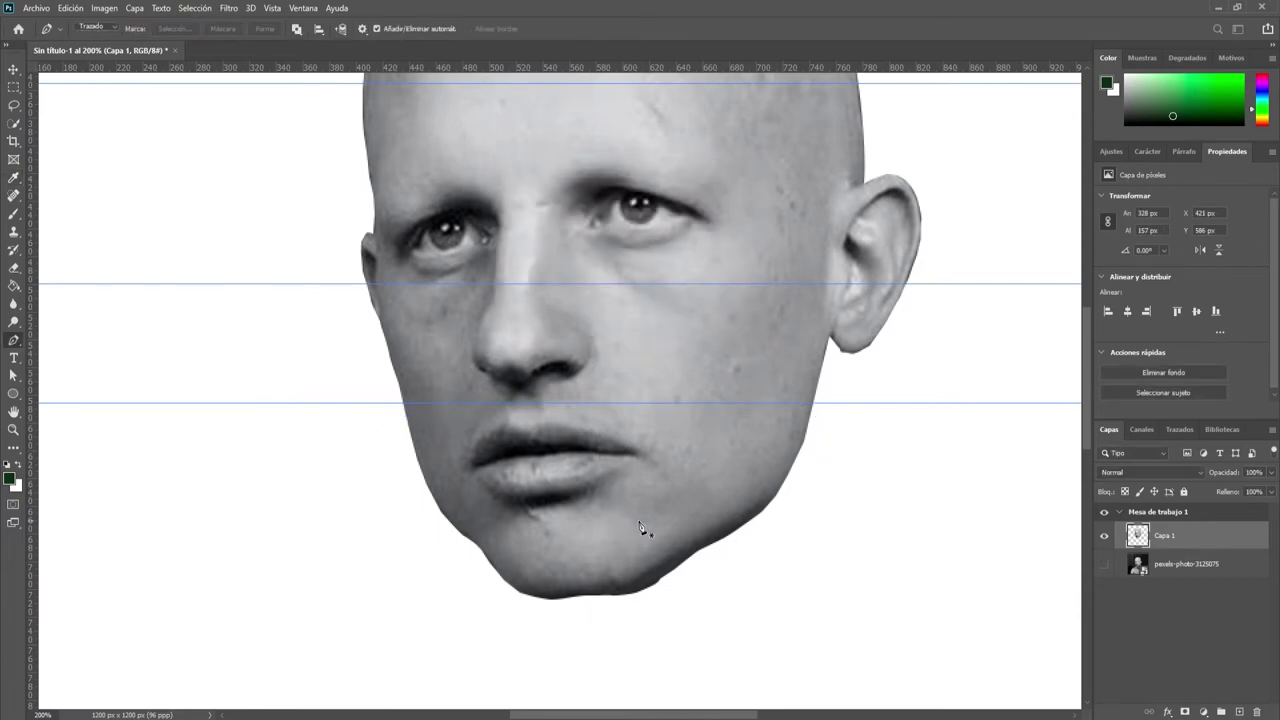
{"action": "left_click", "coordinate": [13, 125]}
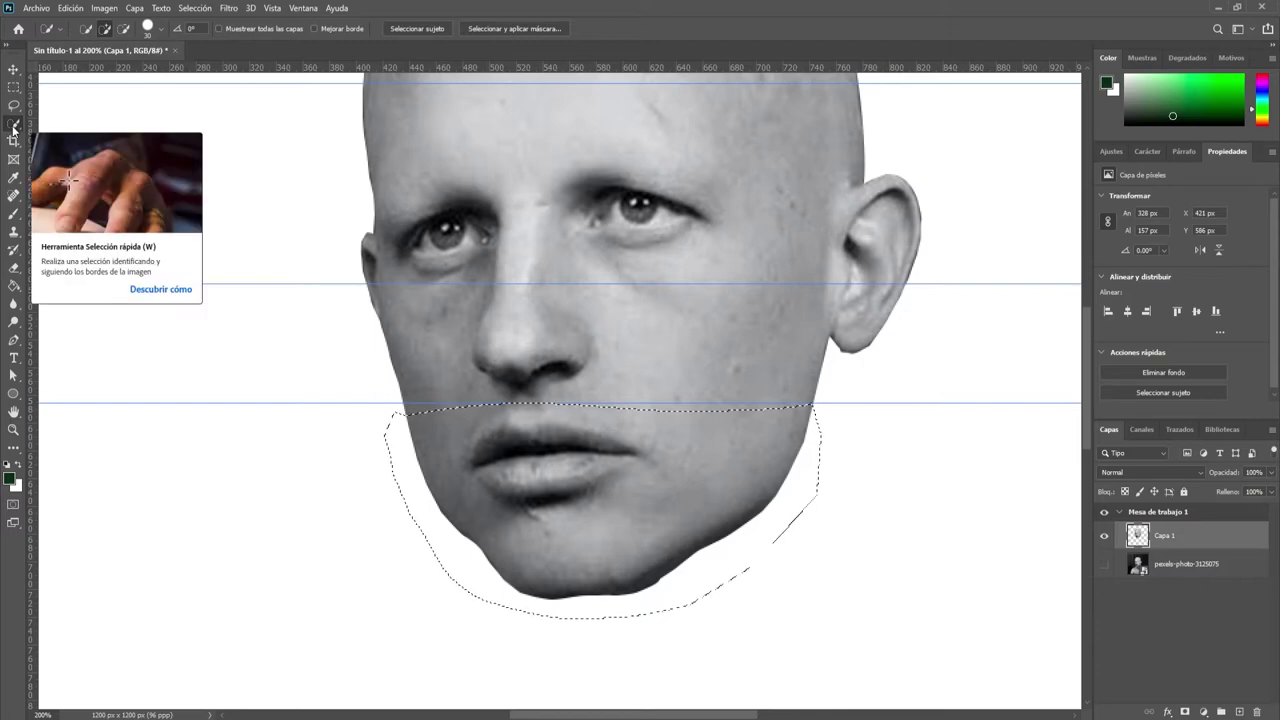
{"action": "right_click", "coordinate": [582, 457]}
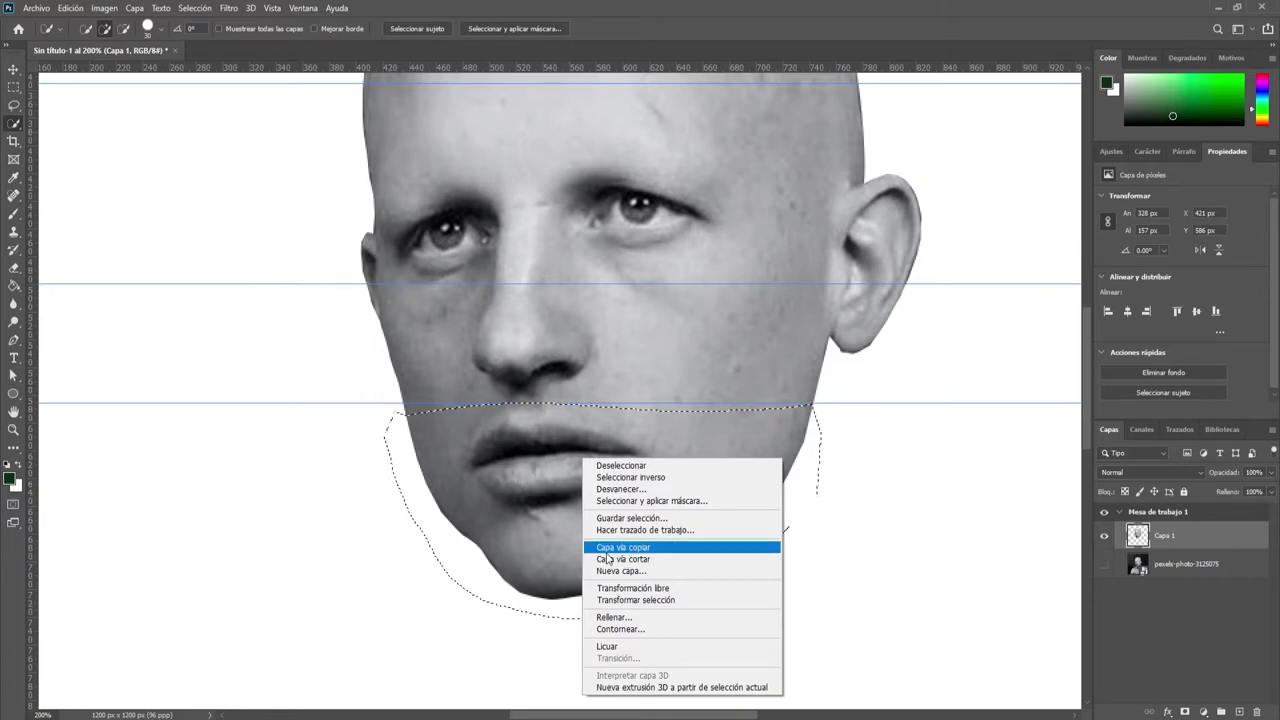
{"action": "left_click", "coordinate": [625, 560]}
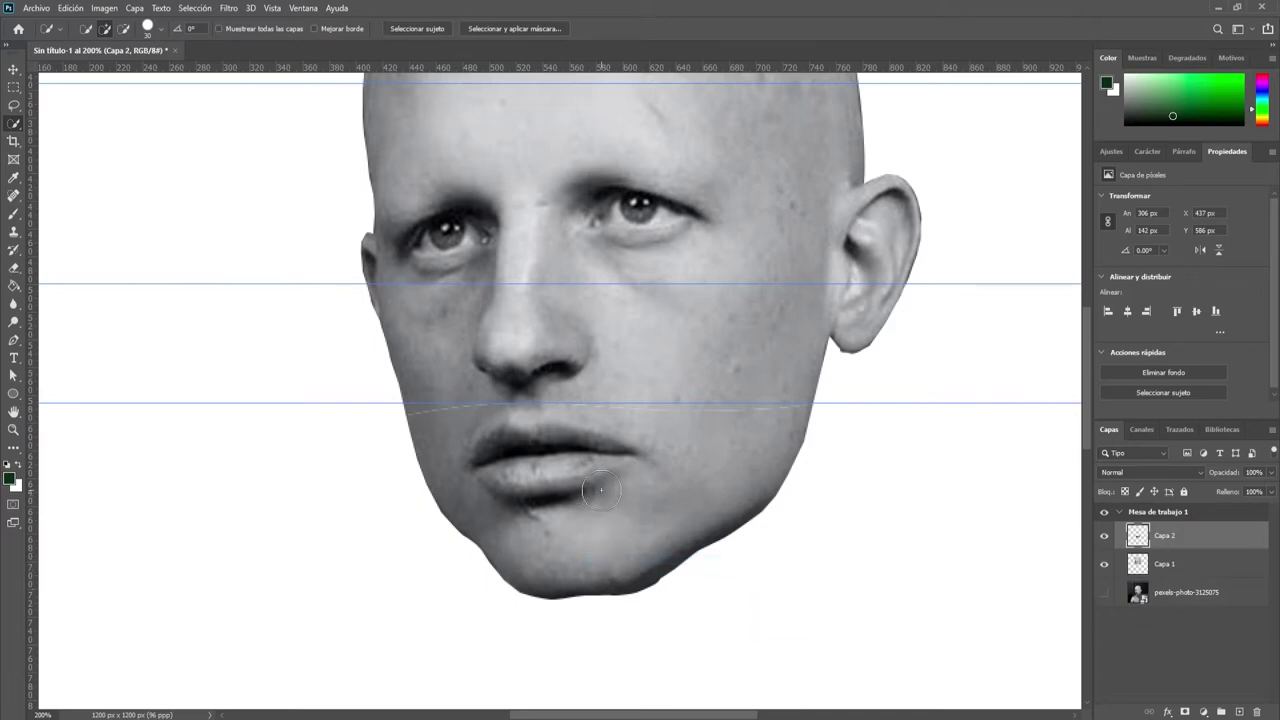
{"action": "key", "text": "v"}
{"action": "left_click_drag", "start_coordinate": [664, 487], "coordinate": [662, 526]}
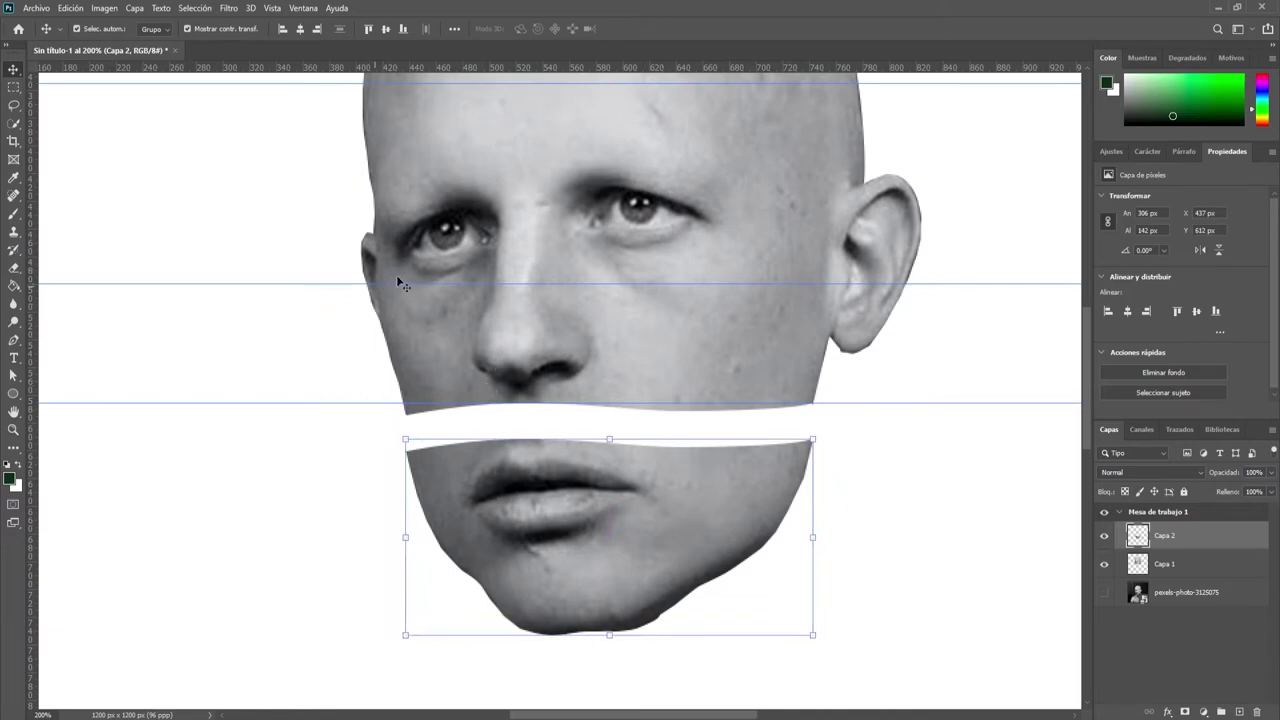
With Capa 1 active, nudge the under-eye guide a few pixels lower.
{"action": "left_click", "coordinate": [1195, 566]}
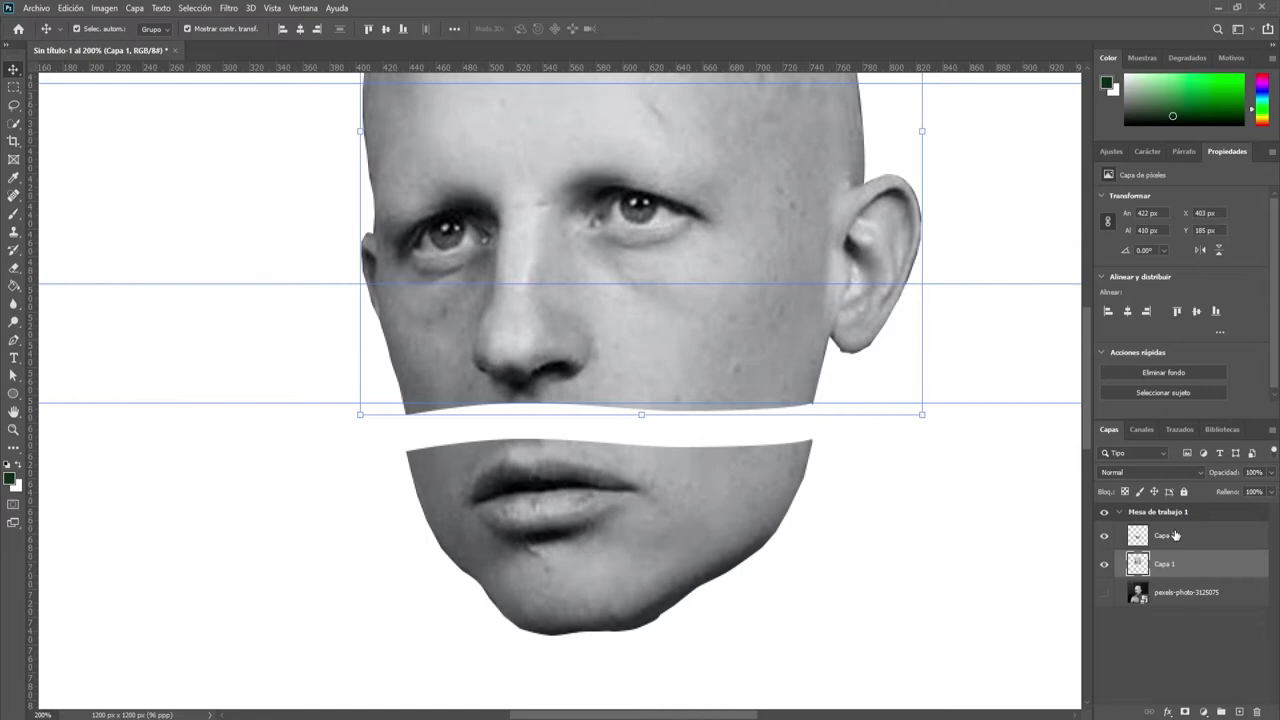
{"action": "left_click", "coordinate": [1176, 536]}
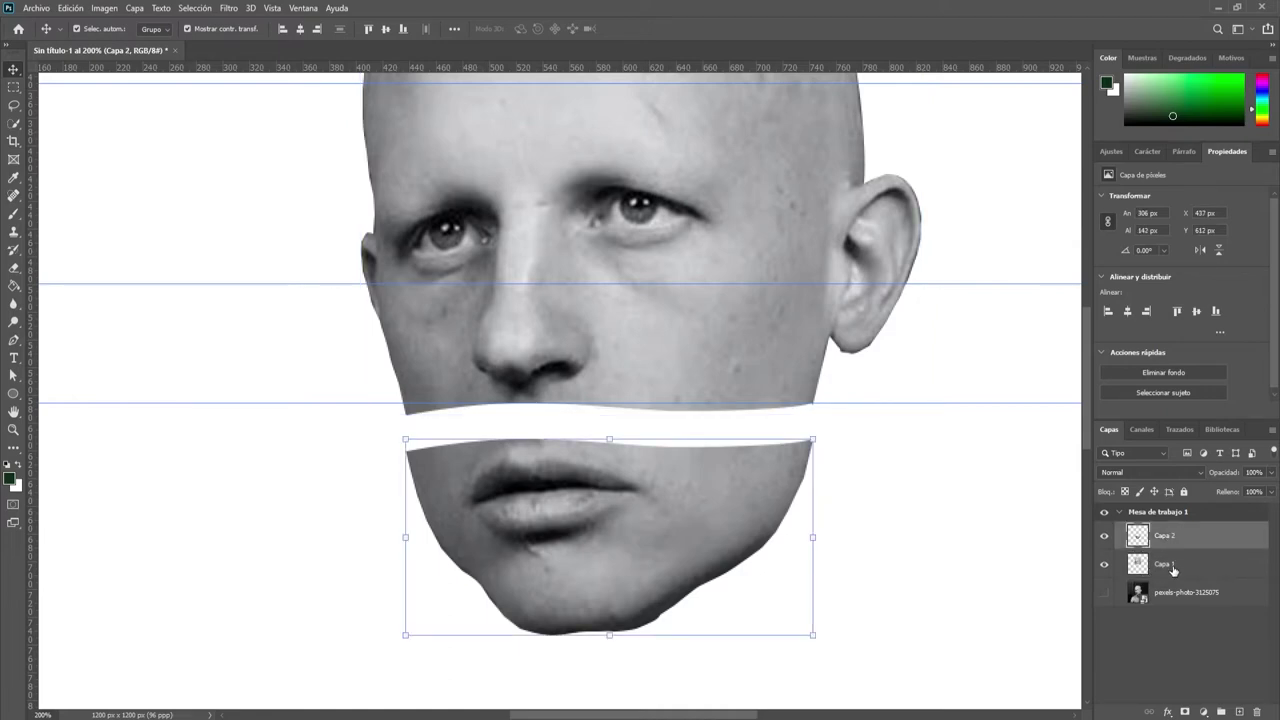
{"action": "left_click", "coordinate": [1174, 568]}
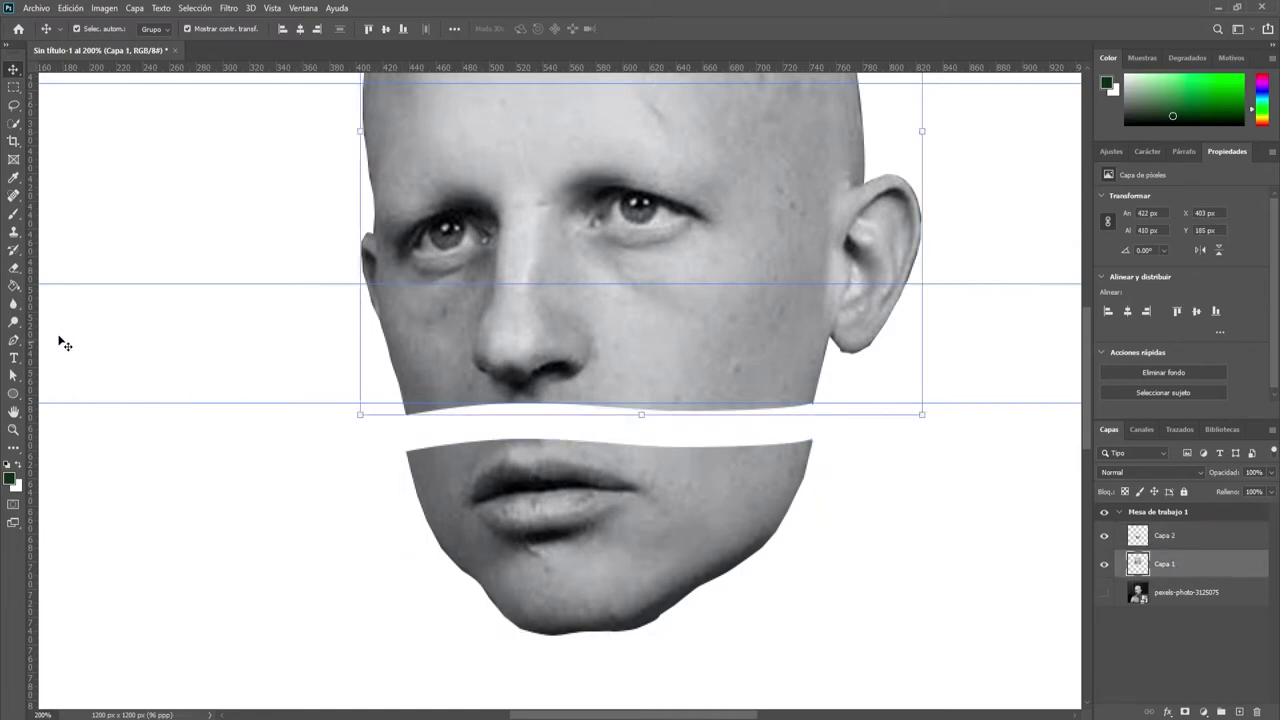
{"action": "left_click", "coordinate": [14, 341]}
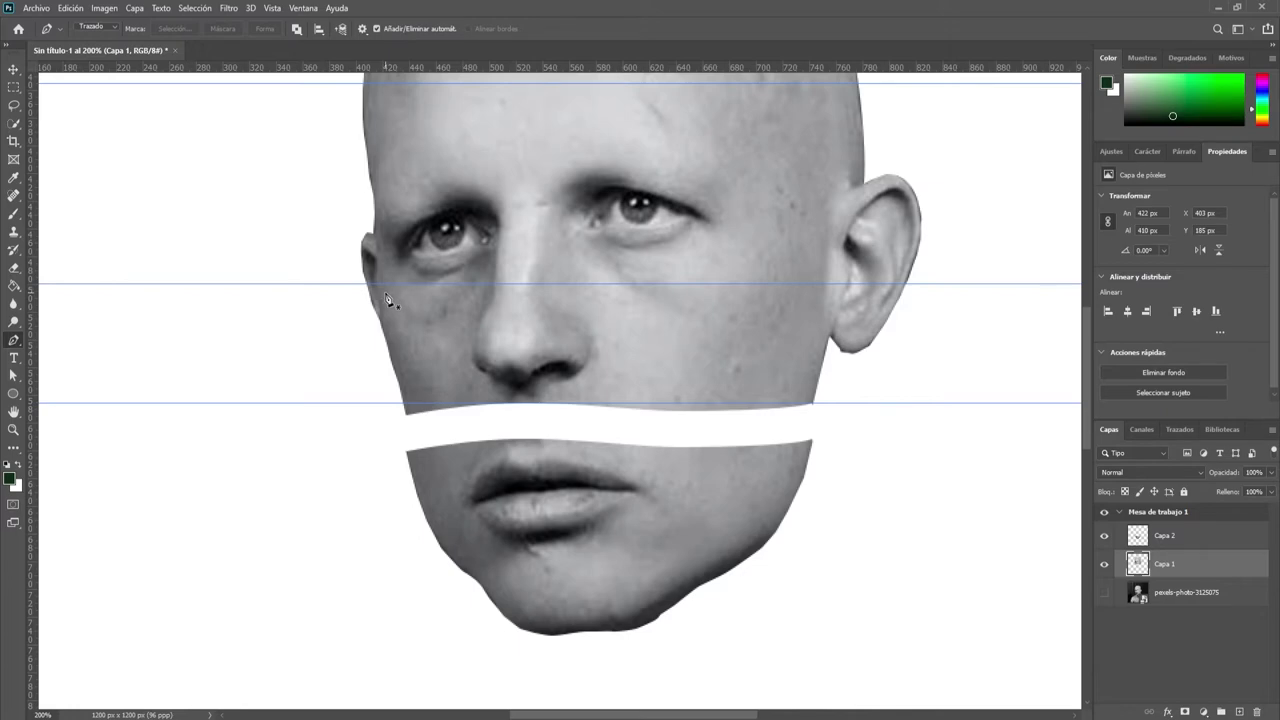
{"action": "left_click", "coordinate": [14, 72]}
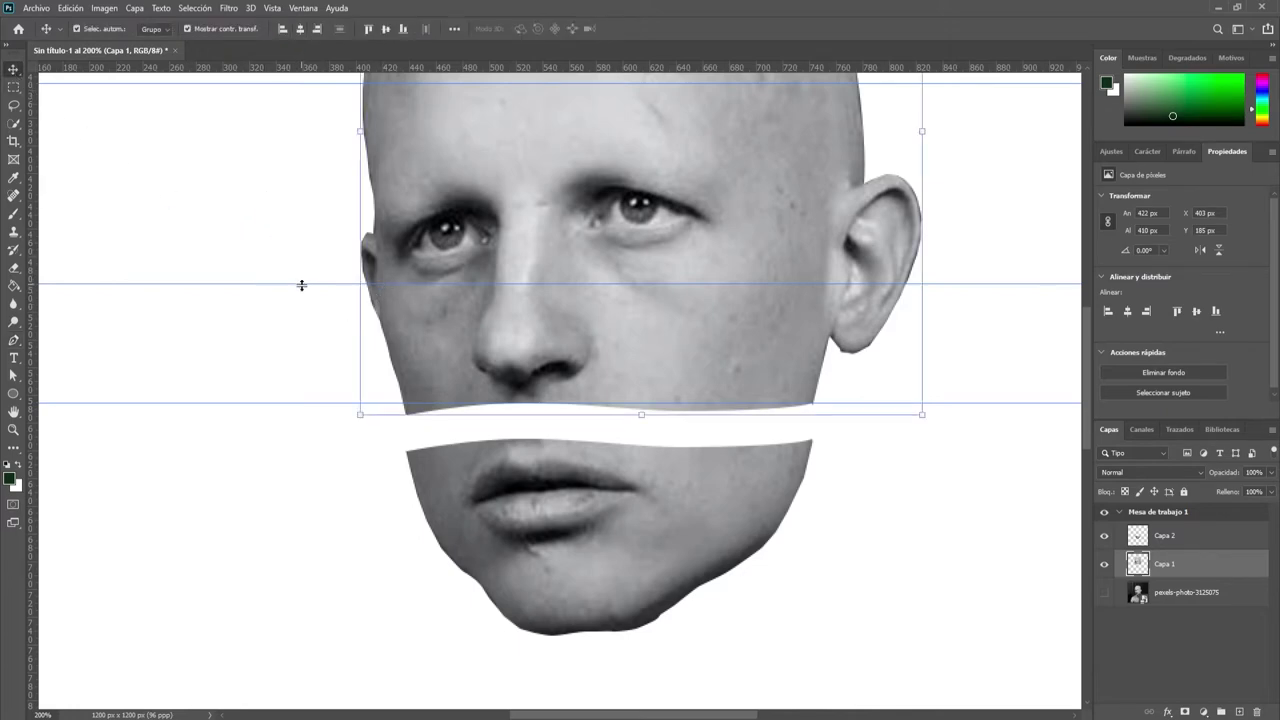
{"action": "left_click_drag", "start_coordinate": [301, 285], "coordinate": [303, 290]}
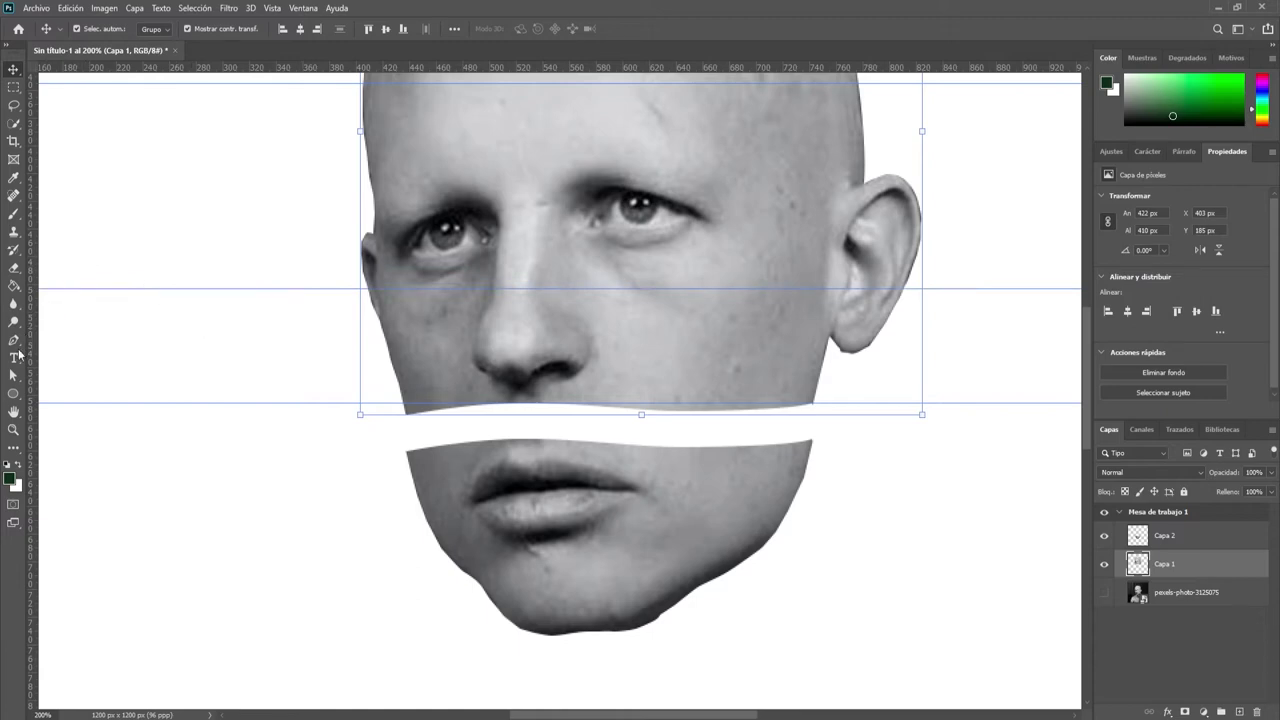
{"action": "left_click", "coordinate": [14, 341]}
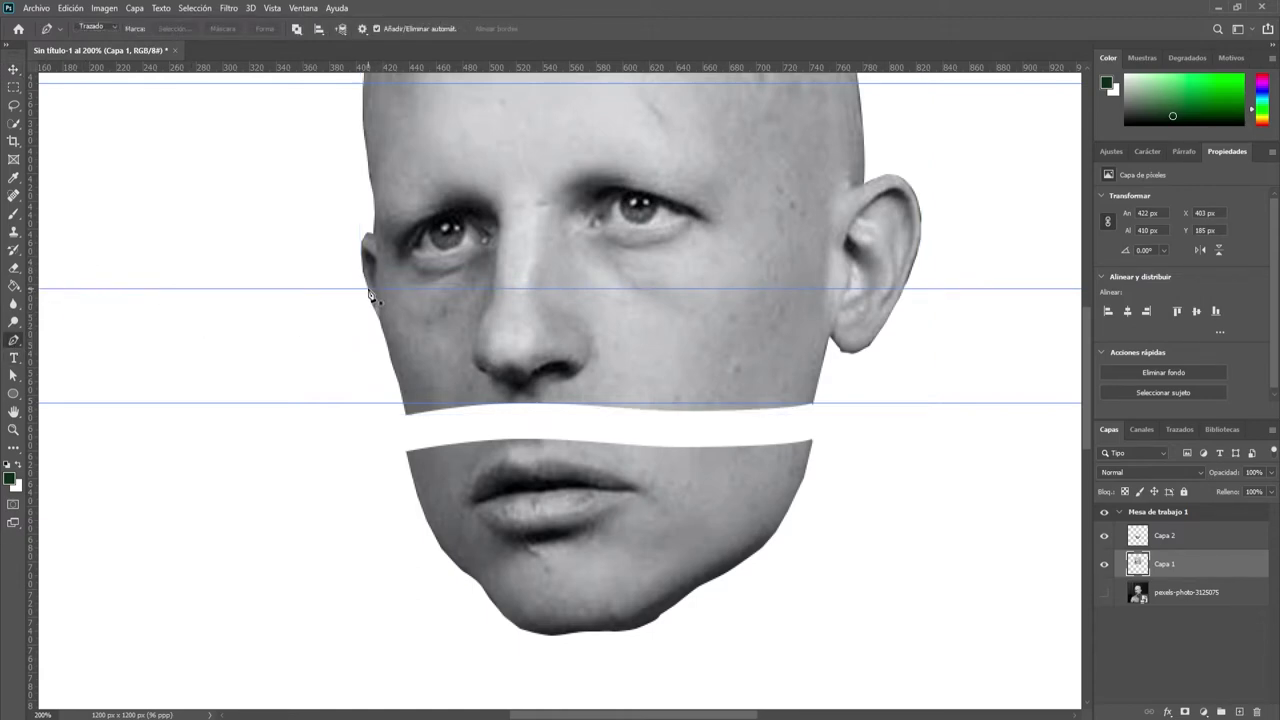
Start the middle-band path with a curved top edge from the left cheek, under the right eye, to the ear.
{"action": "left_click", "coordinate": [368, 290]}
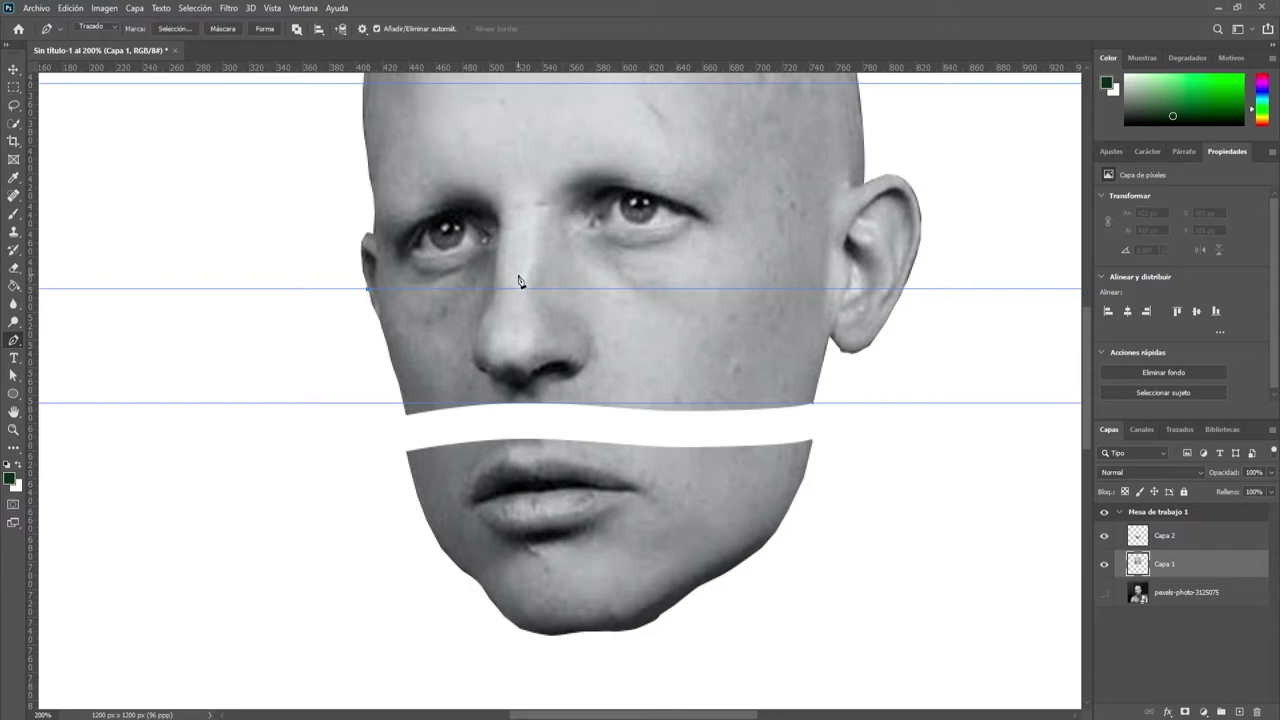
{"action": "left_click_drag", "start_coordinate": [561, 283], "coordinate": [591, 280]}
{"action": "left_click", "coordinate": [662, 293]}
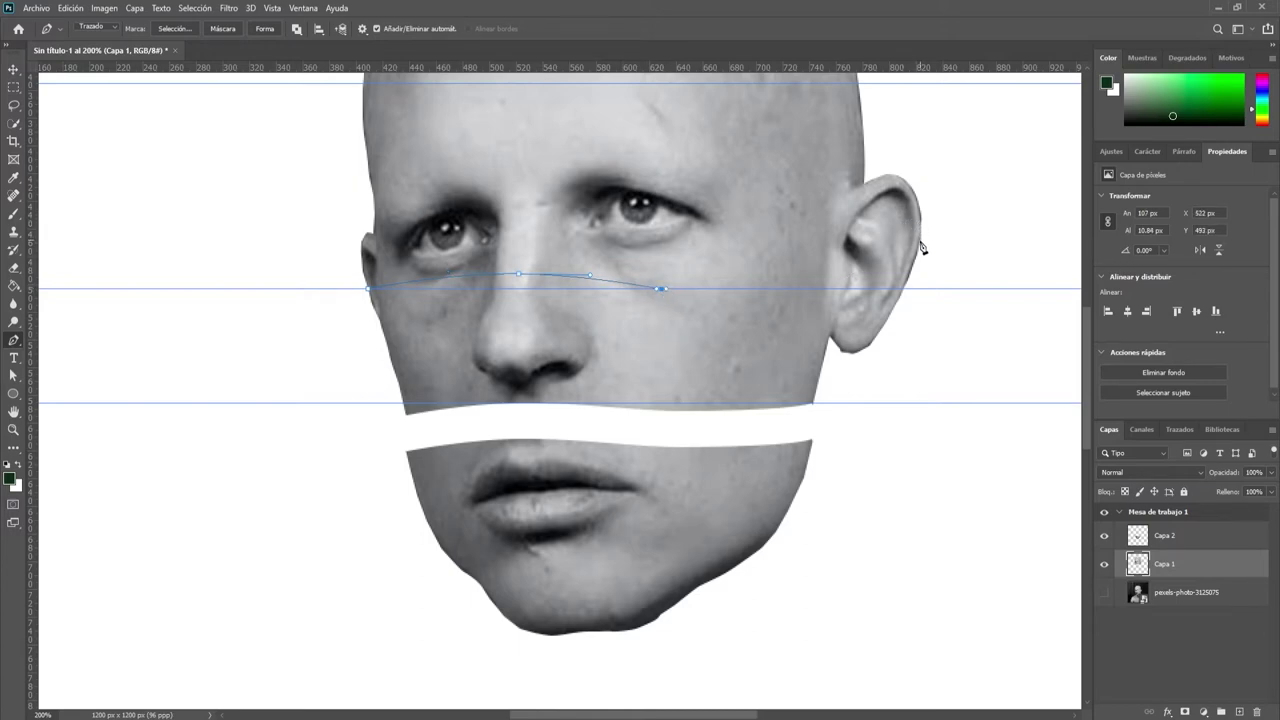
{"action": "left_click_drag", "start_coordinate": [919, 244], "coordinate": [980, 258]}
Trace the path down the right cheek, along the lips, and up the left side to close it.
{"action": "left_click", "coordinate": [918, 244], "text": "alt"}
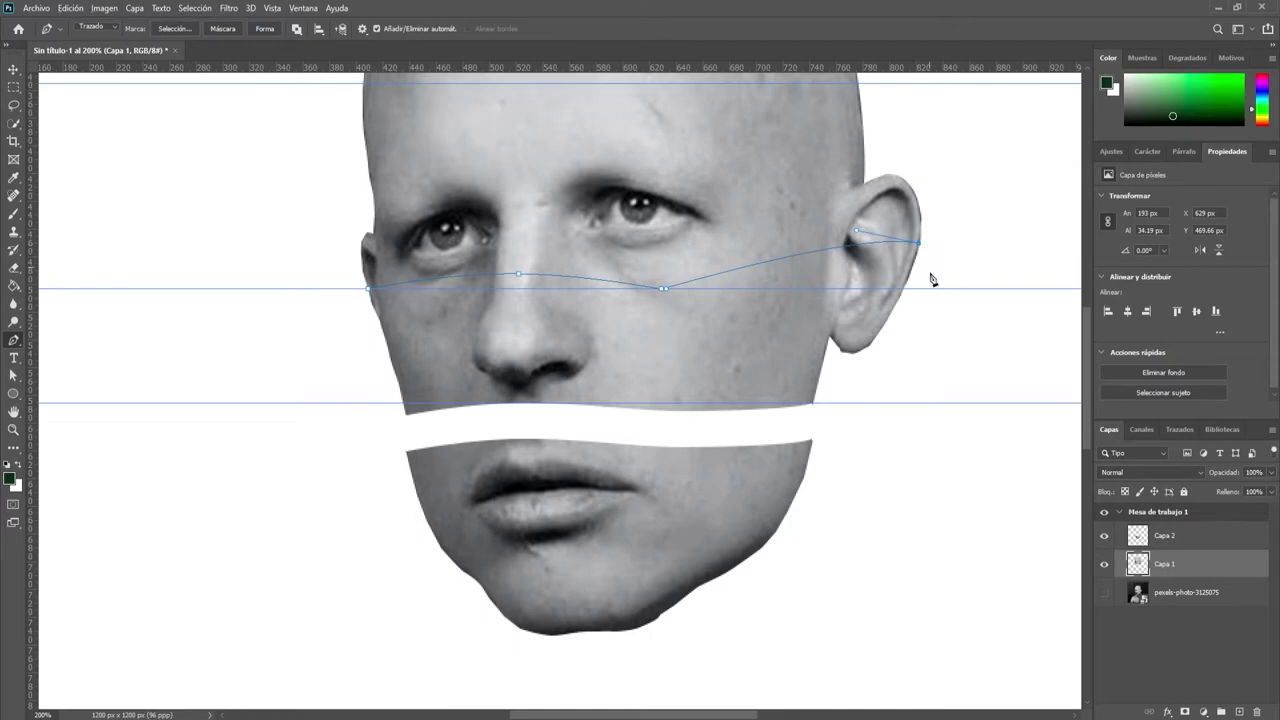
{"action": "left_click", "coordinate": [942, 318]}
{"action": "left_click", "coordinate": [929, 369]}
{"action": "left_click", "coordinate": [905, 427]}
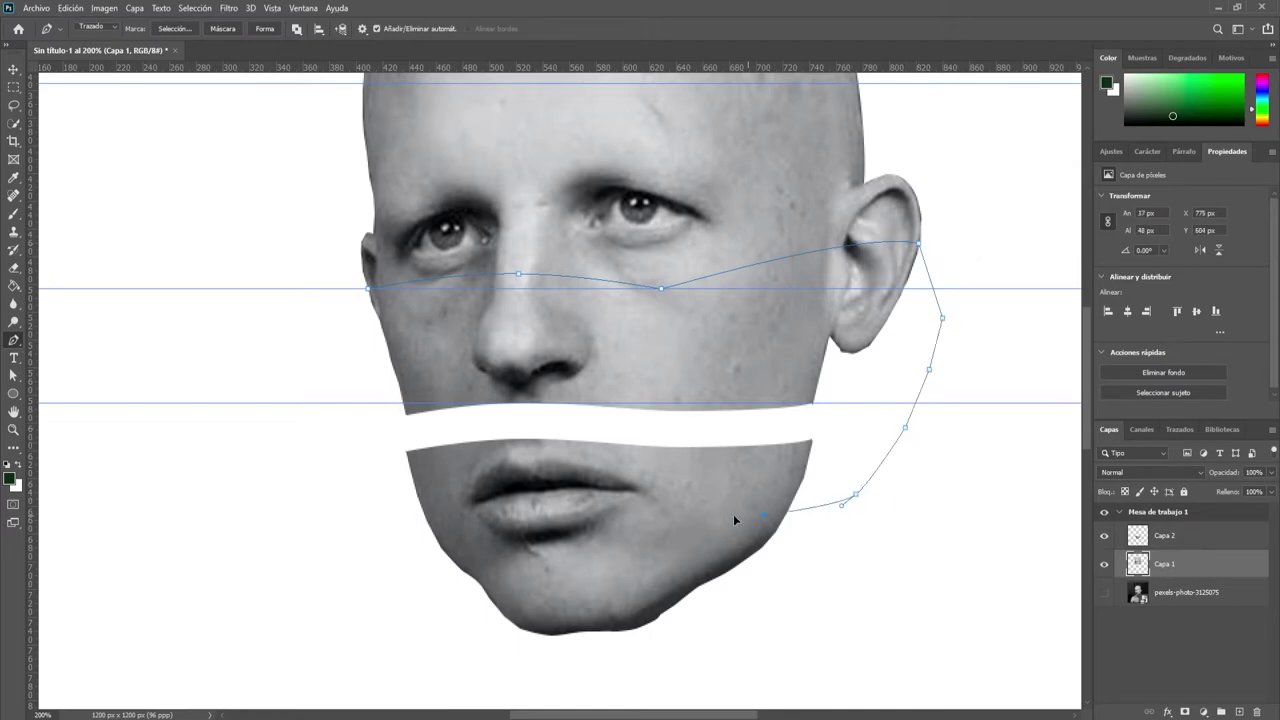
{"action": "left_click", "coordinate": [763, 515]}
{"action": "left_click", "coordinate": [633, 503]}
{"action": "left_click", "coordinate": [521, 493]}
{"action": "left_click", "coordinate": [426, 487]}
{"action": "left_click", "coordinate": [347, 440]}
{"action": "left_click", "coordinate": [339, 316]}
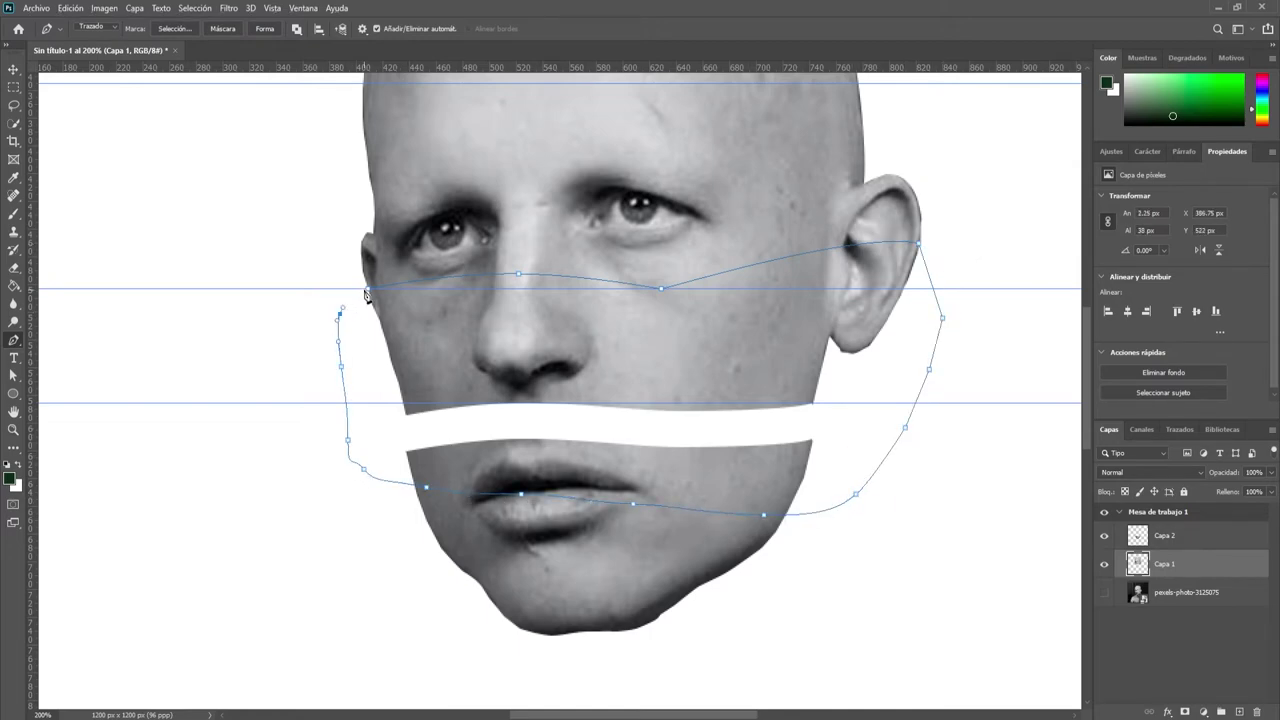
{"action": "left_click", "coordinate": [367, 290]}
Smooth the curve at the anchor below the right eye and select the right-side anchors.
{"action": "left_click", "coordinate": [12, 376]}
{"action": "left_click", "coordinate": [660, 289]}
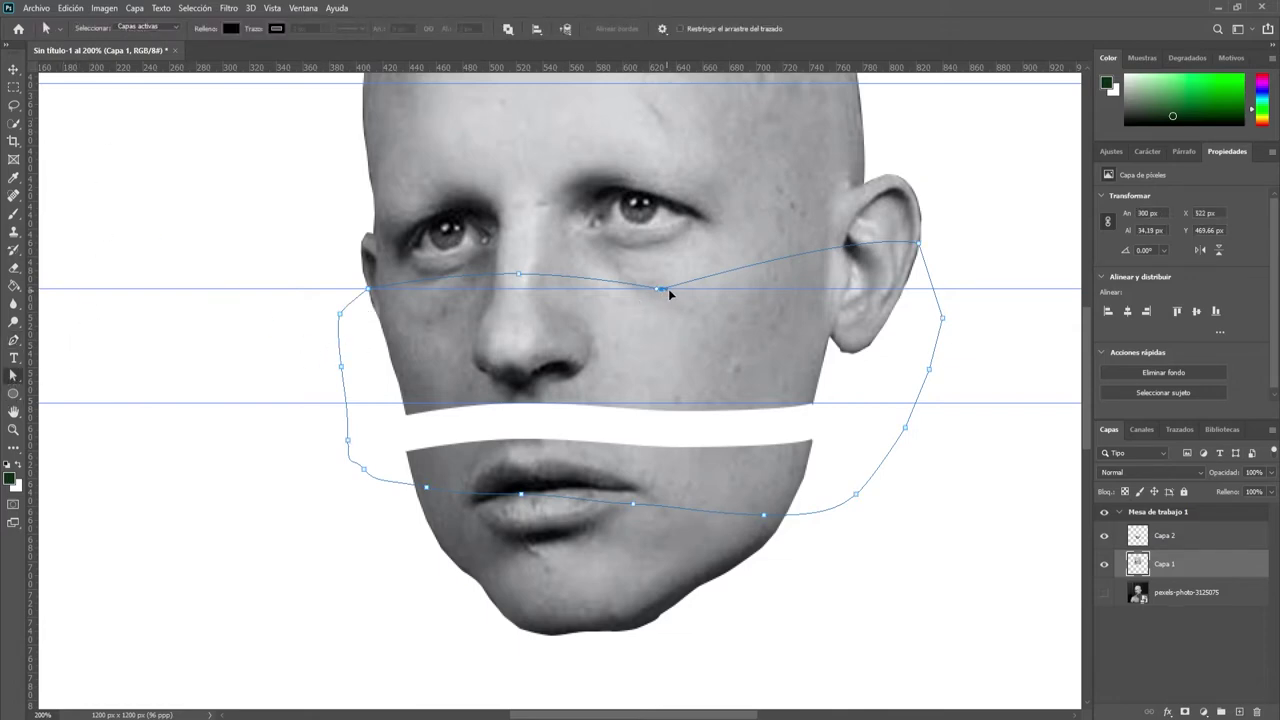
{"action": "left_click_drag", "start_coordinate": [668, 288], "coordinate": [887, 295]}
{"action": "left_click_drag", "start_coordinate": [644, 290], "coordinate": [630, 289]}
{"action": "left_click_drag", "start_coordinate": [202, 158], "coordinate": [1026, 608]}
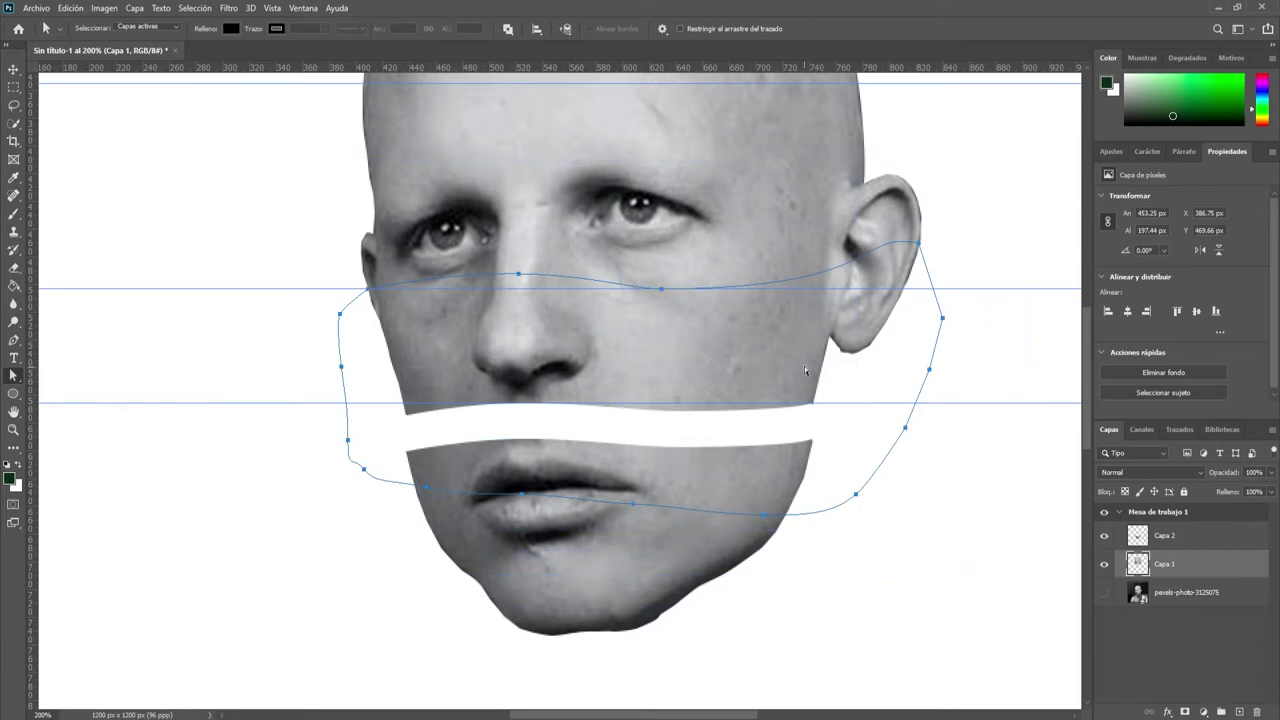
{"action": "left_click", "coordinate": [14, 340]}
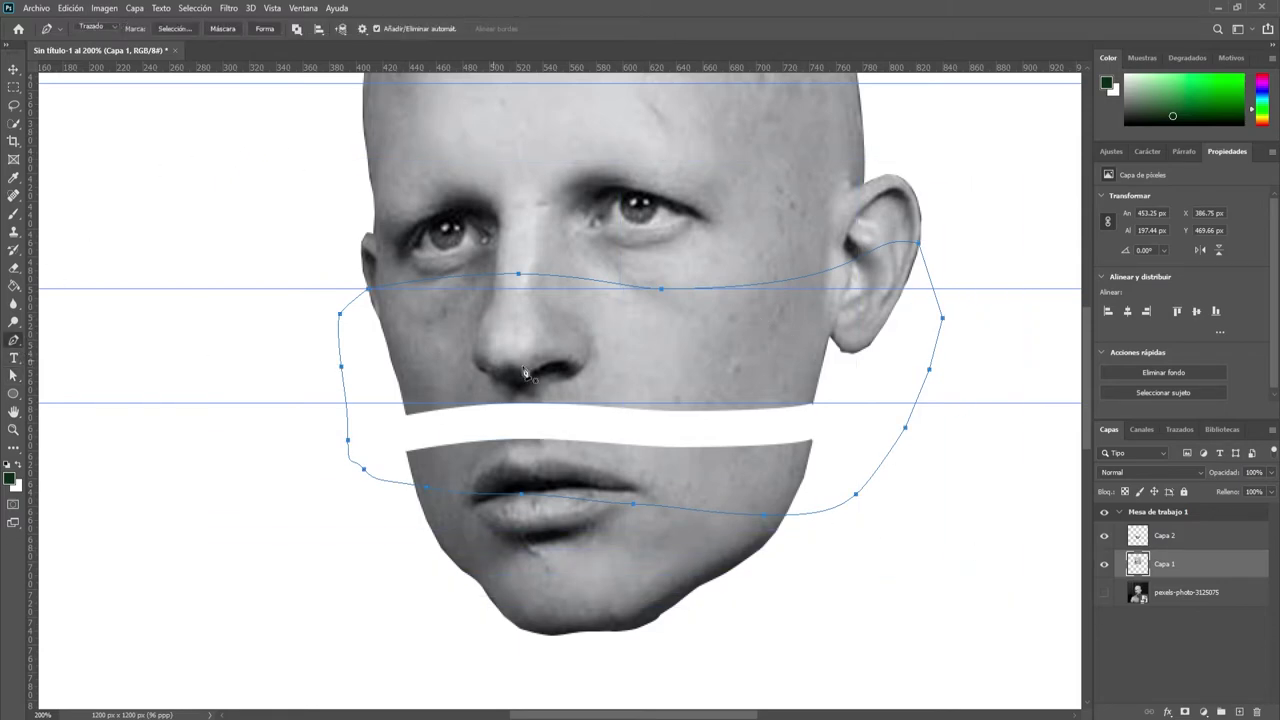
Convert the middle-band path to a selection, cut it to Capa 3, and nudge it down.
{"action": "left_click", "coordinate": [182, 32]}
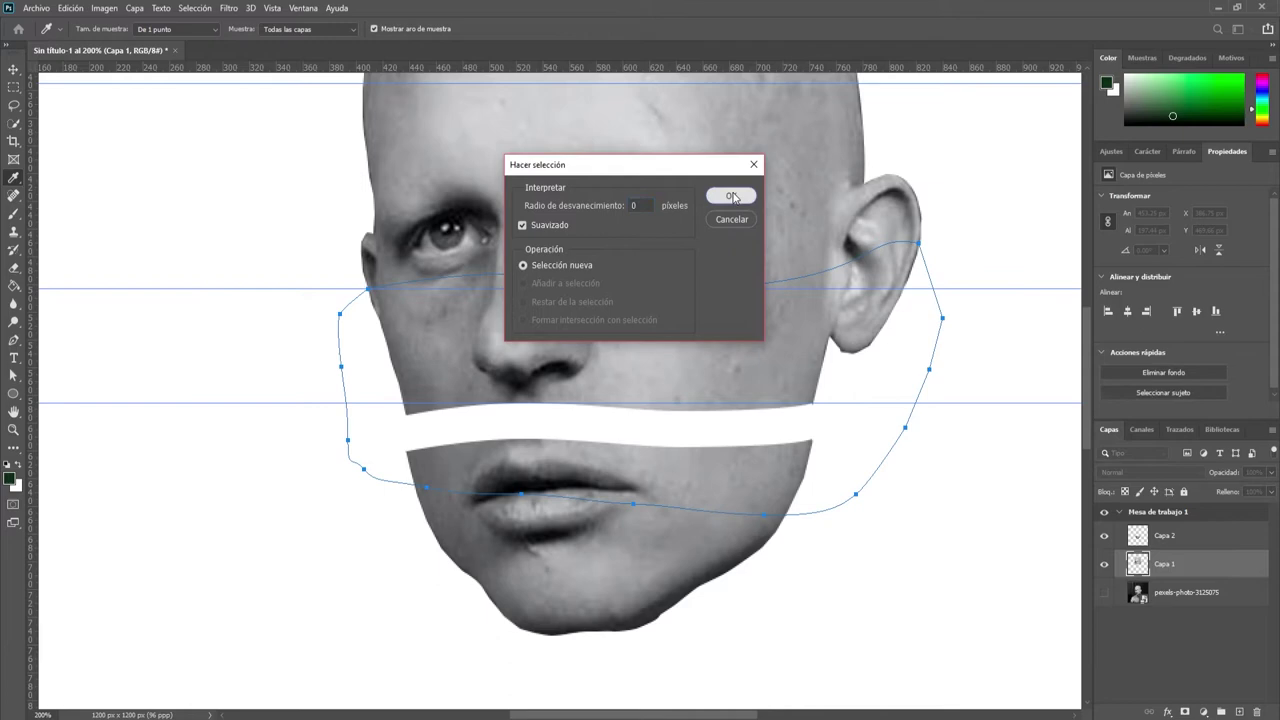
{"action": "left_click", "coordinate": [733, 197]}
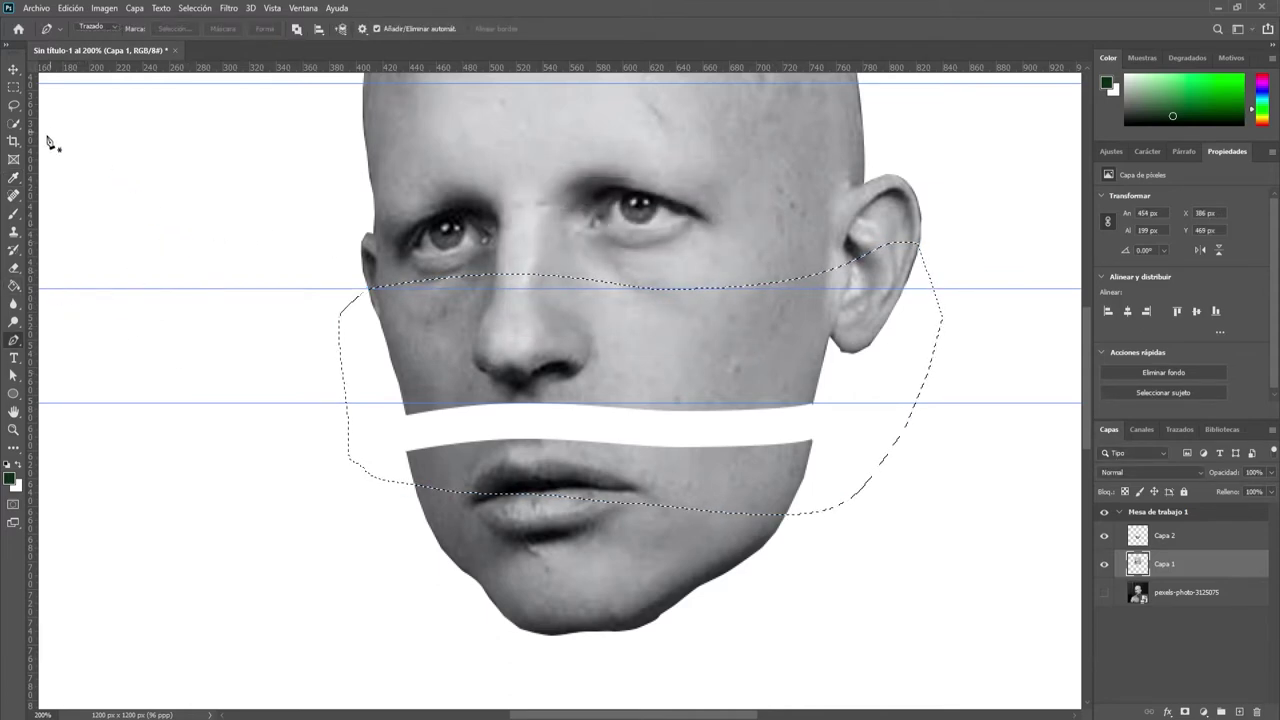
{"action": "left_click", "coordinate": [13, 124]}
{"action": "right_click", "coordinate": [635, 338]}
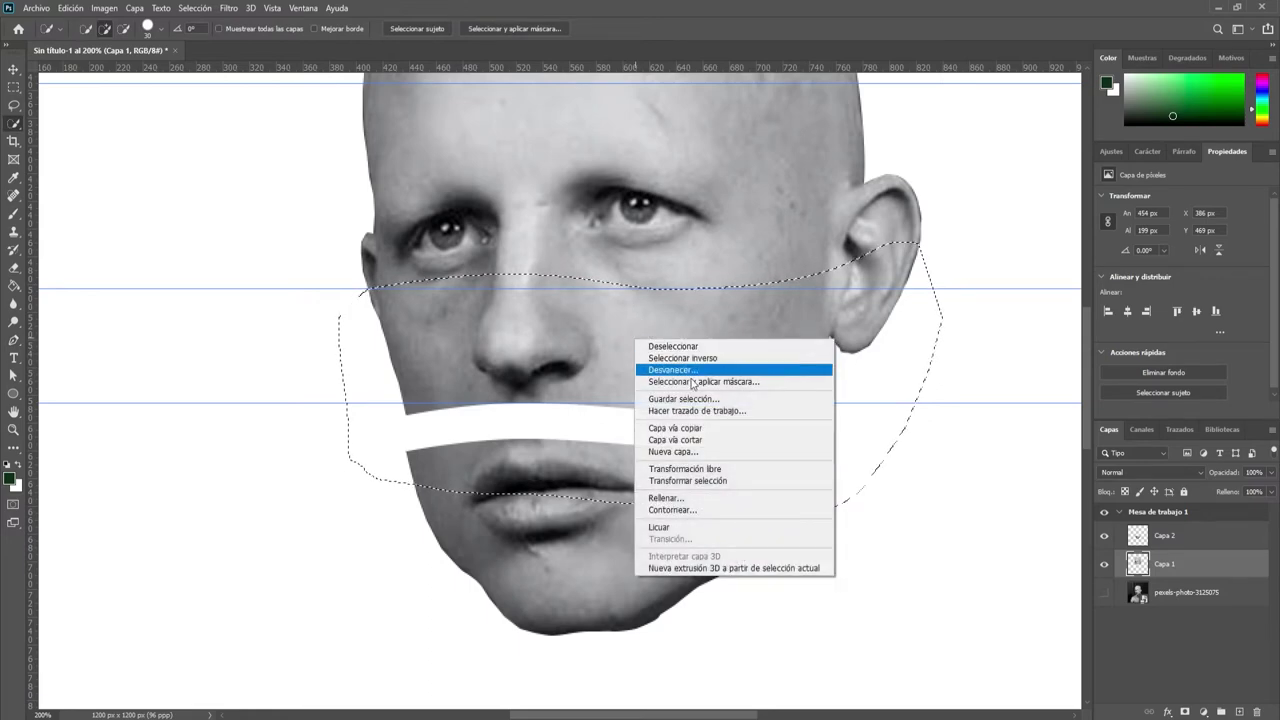
{"action": "left_click", "coordinate": [726, 441]}
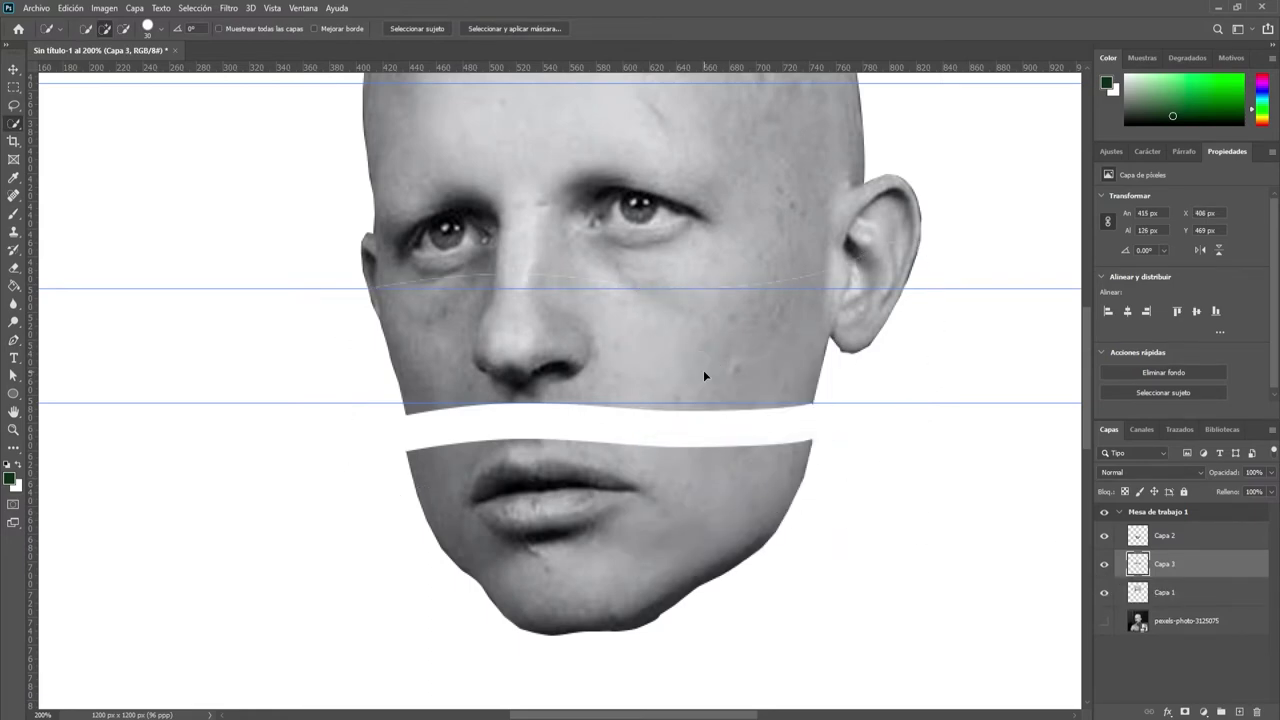
{"action": "key", "text": "v"}
{"action": "key", "text": "Down"}
{"action": "key", "text": "Down"}
{"action": "key", "text": "Down"}
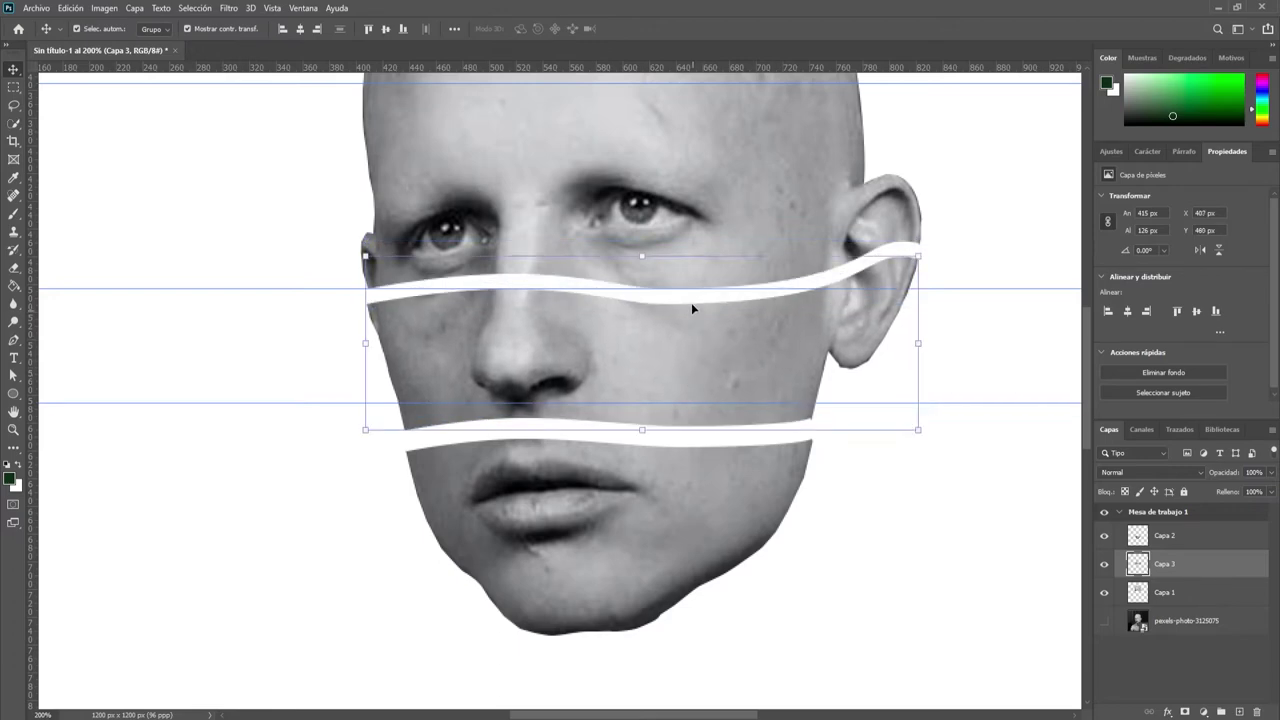
Pan up to the top of the head and briefly check the reference image.
{"action": "left_click_drag", "start_coordinate": [693, 243], "coordinate": [680, 419]}
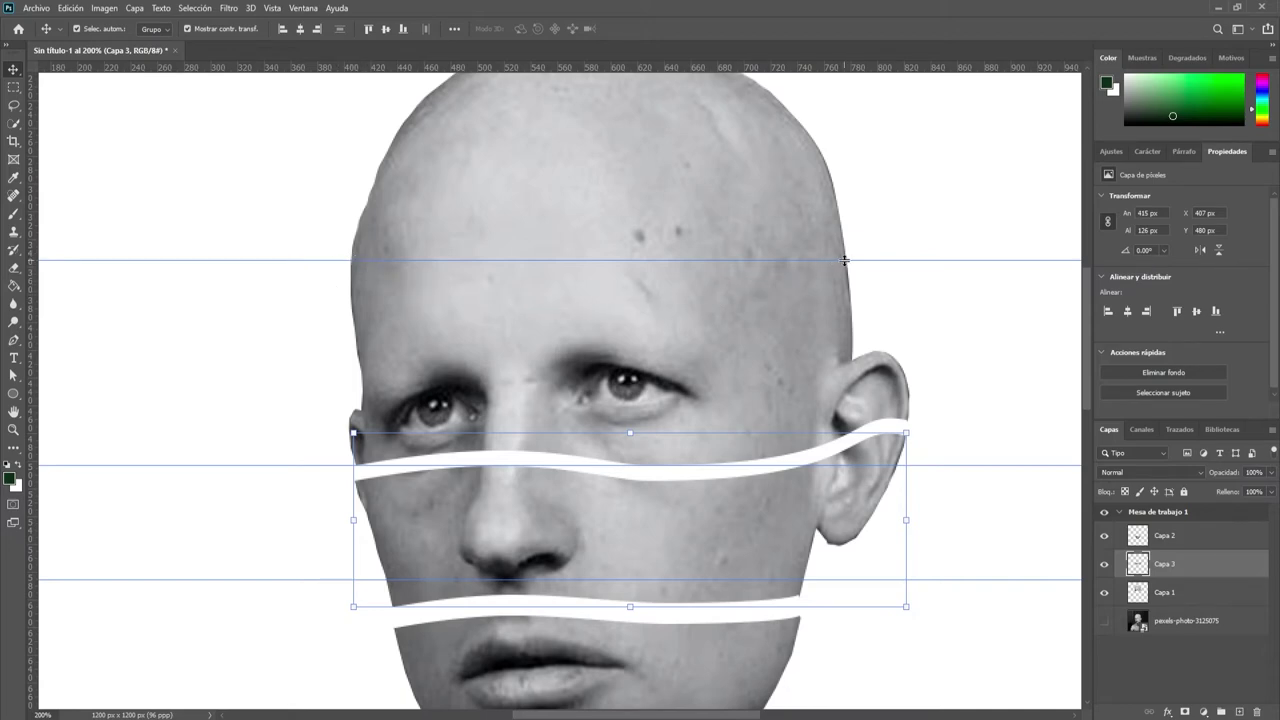
{"action": "key", "text": "alt+Tab"}
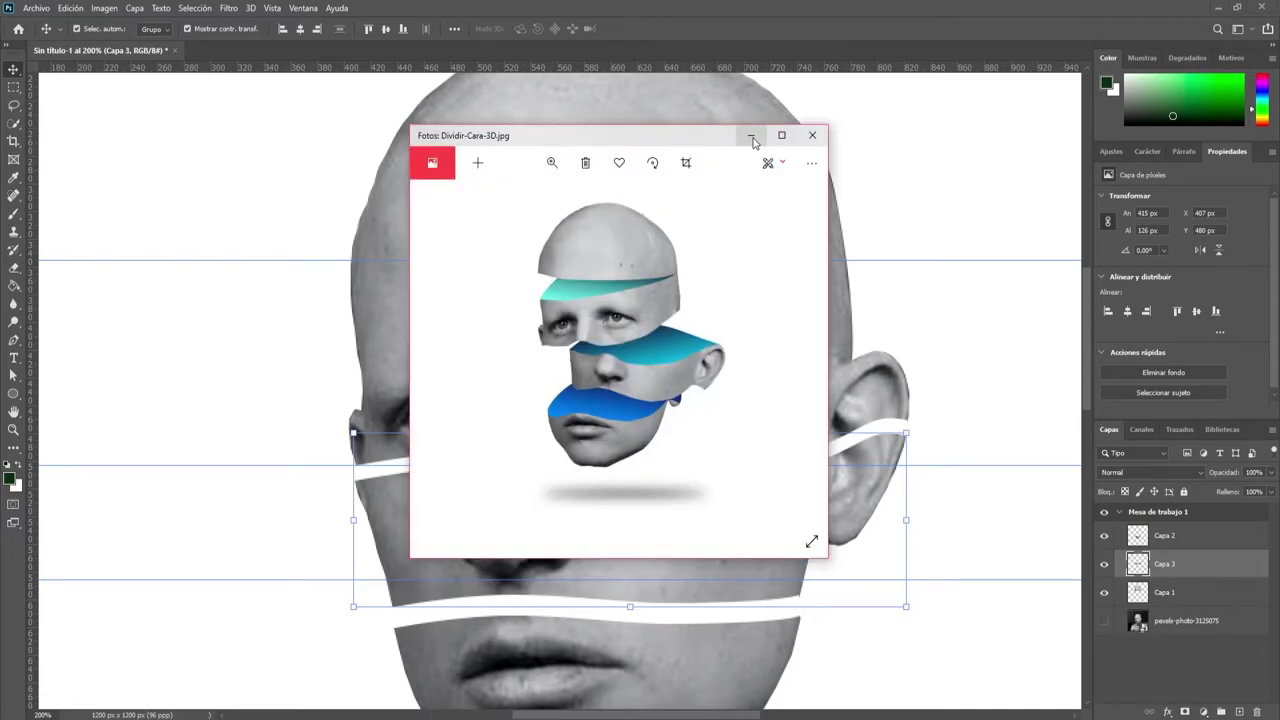
{"action": "left_click", "coordinate": [751, 135]}
{"action": "left_click", "coordinate": [15, 343]}
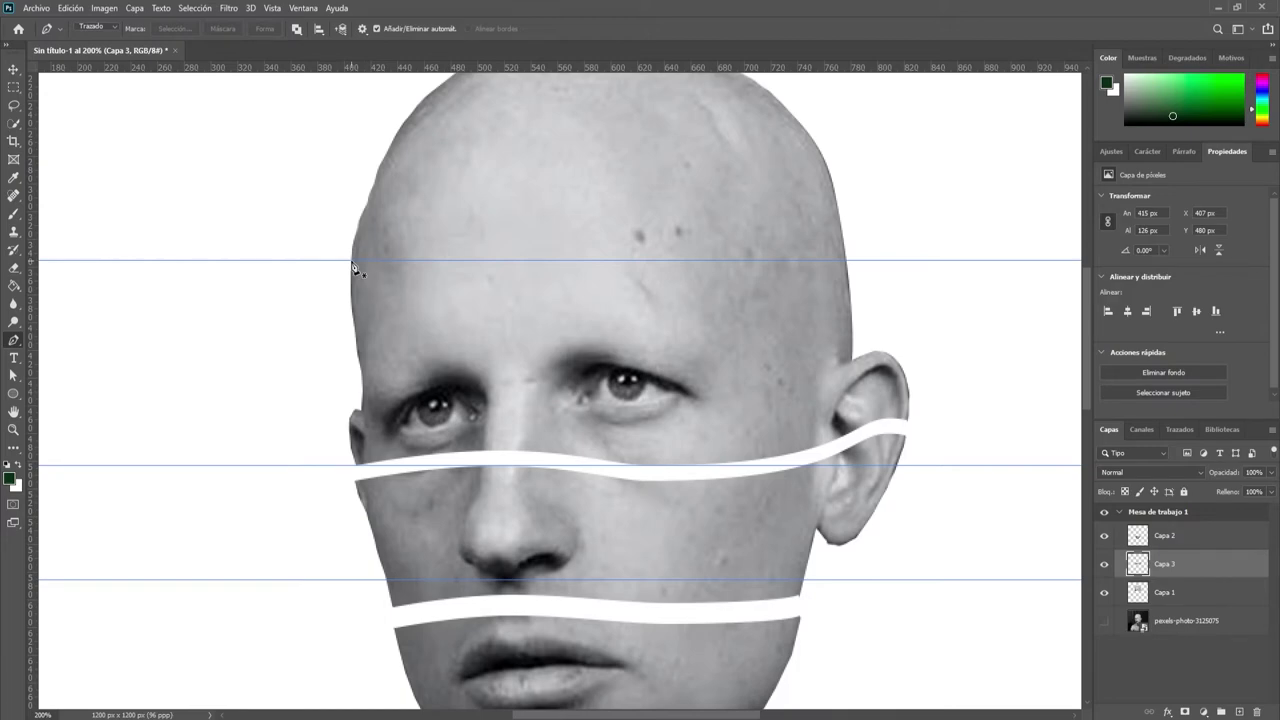
On Capa 1, draw a wavy cut line across the forehead from the head's left to right edge.
{"action": "left_click", "coordinate": [1180, 594]}
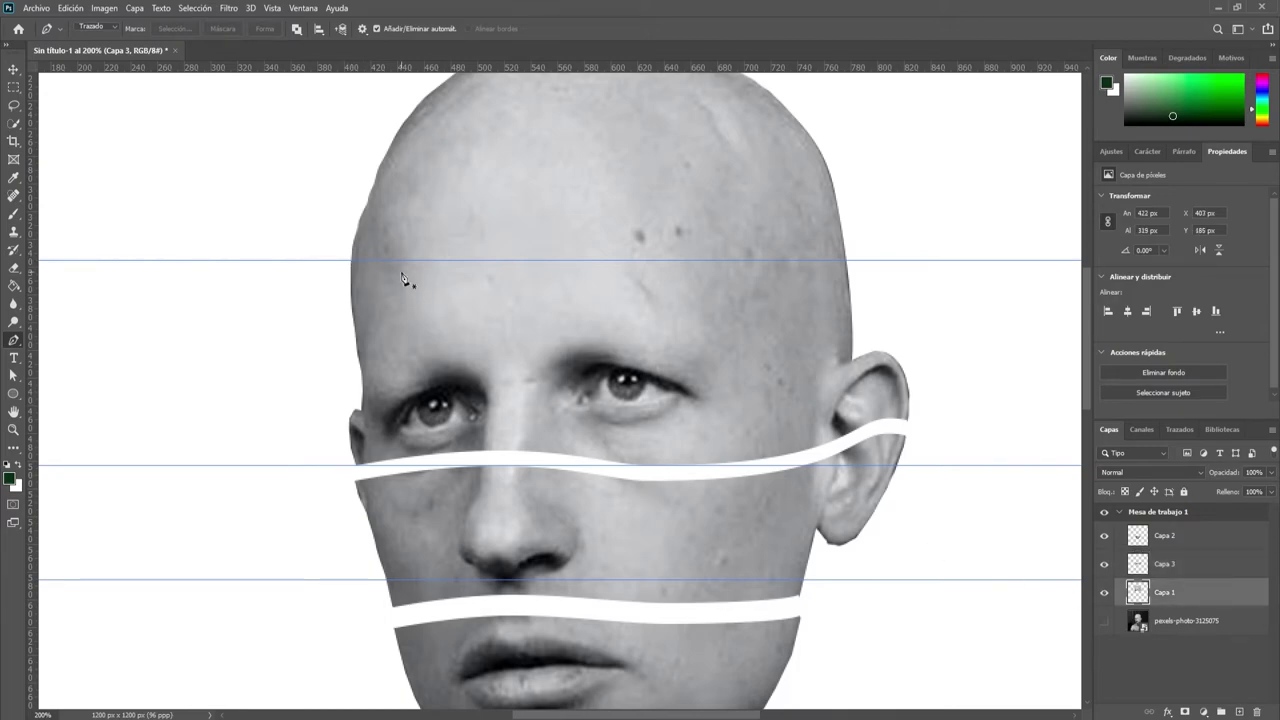
{"action": "left_click", "coordinate": [351, 261]}
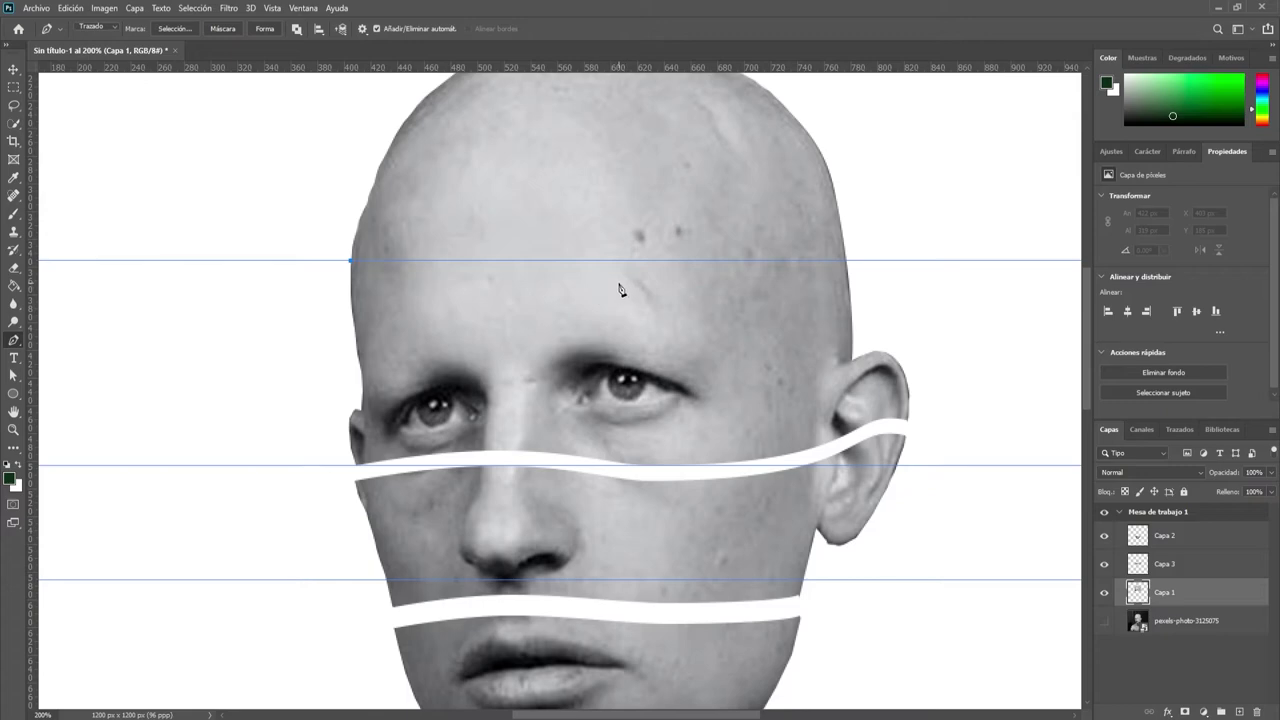
{"action": "mouse_move", "coordinate": [619, 283]}
{"action": "left_mouse_down"}
{"action": "mouse_move", "coordinate": [746, 277]}
{"action": "mouse_move", "coordinate": [665, 281]}
{"action": "mouse_move", "coordinate": [684, 274]}
{"action": "left_mouse_up"}
{"action": "left_click", "coordinate": [846, 262]}
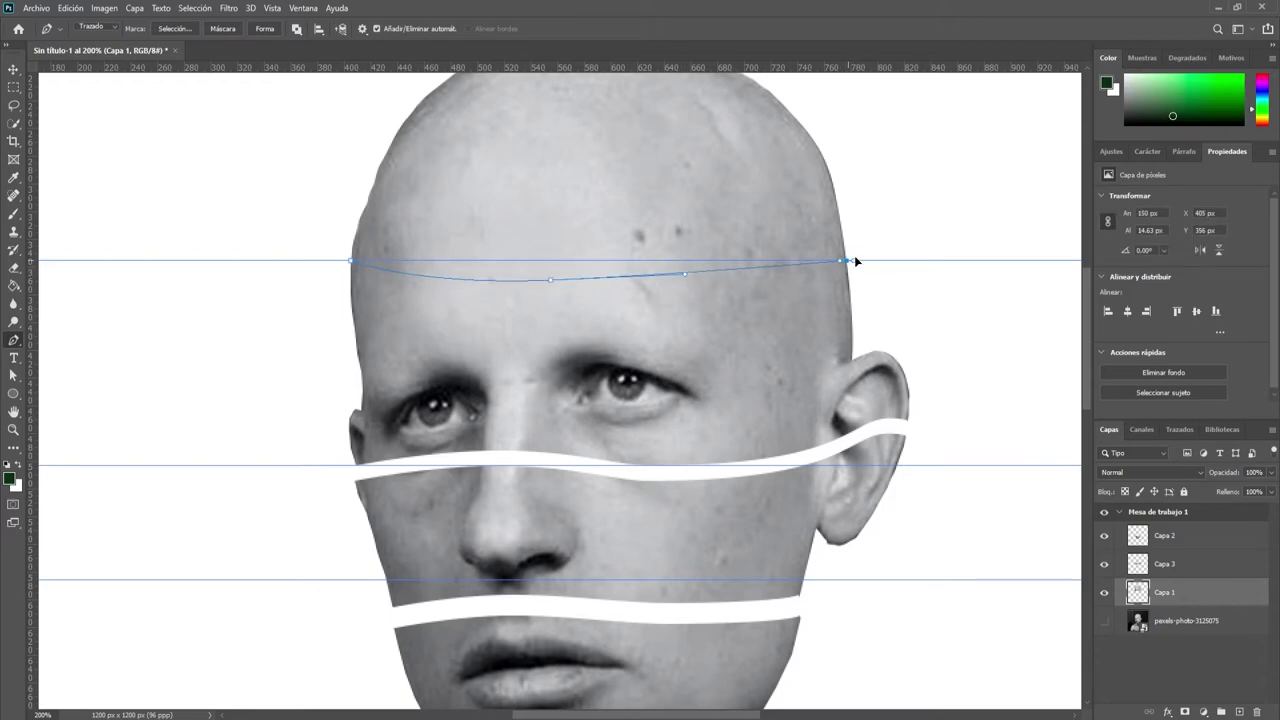
{"action": "left_click_drag", "start_coordinate": [855, 261], "coordinate": [856, 261]}
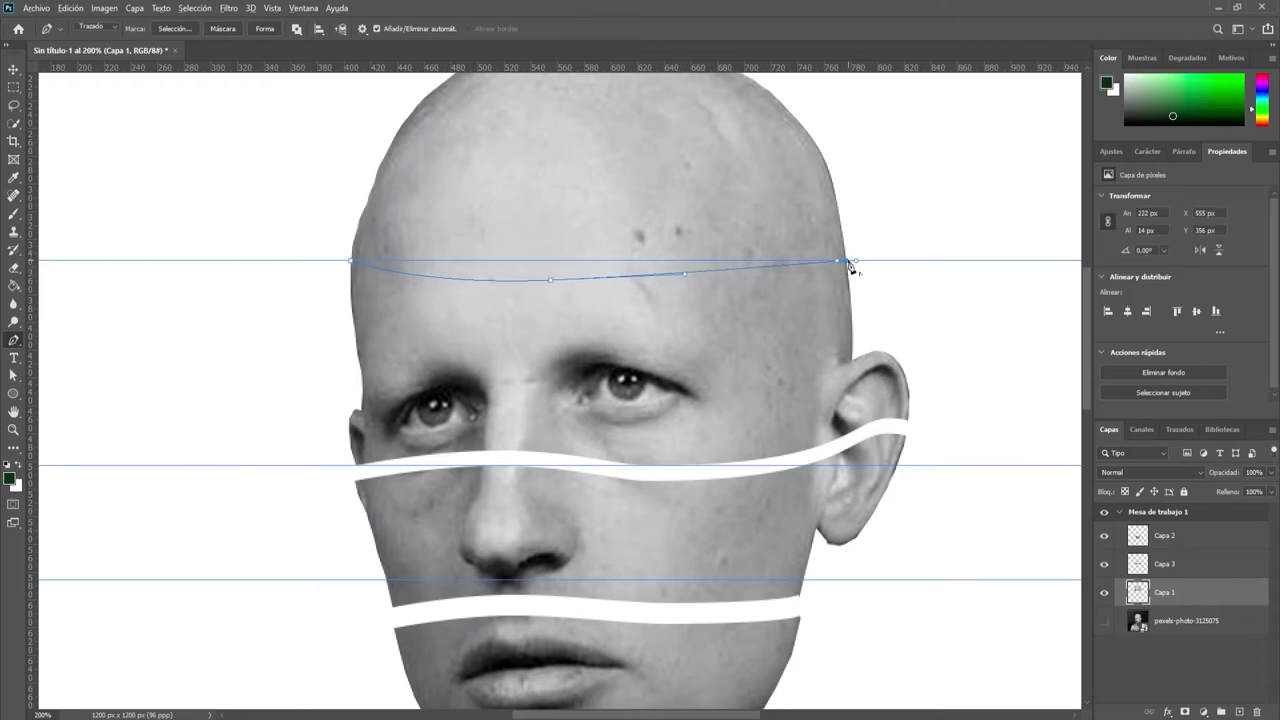
Continue the outline around the right ear, along the gap below the eyes, and close it on the left.
{"action": "left_click", "coordinate": [943, 348]}
{"action": "left_click", "coordinate": [971, 443]}
{"action": "left_click", "coordinate": [959, 508]}
{"action": "left_click", "coordinate": [877, 552]}
{"action": "left_click_drag", "start_coordinate": [526, 526], "coordinate": [488, 523]}
{"action": "left_click", "coordinate": [400, 512]}
{"action": "left_click", "coordinate": [307, 506]}
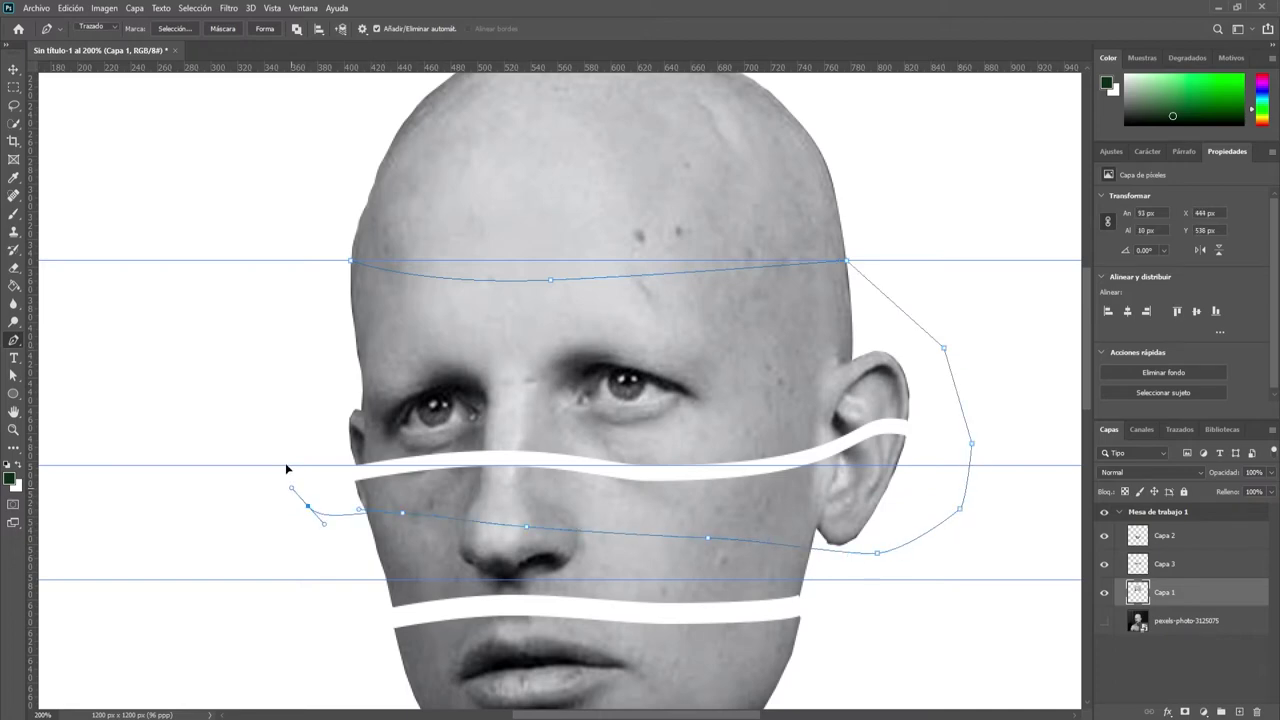
{"action": "left_click", "coordinate": [286, 456]}
{"action": "left_click", "coordinate": [300, 383]}
{"action": "left_click", "coordinate": [323, 312]}
{"action": "left_click", "coordinate": [350, 262]}
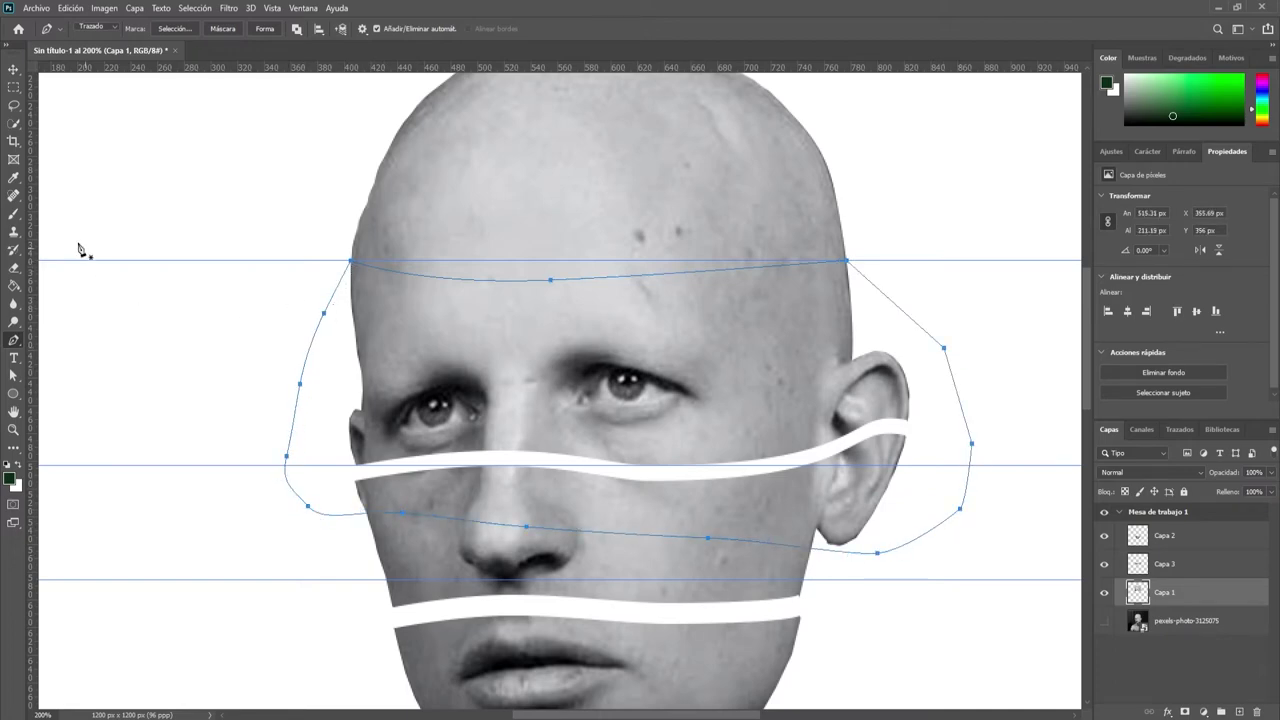
Select the closed outline, make it a selection, and cut the eye band onto Capa 4.
{"action": "left_click", "coordinate": [13, 375]}
{"action": "left_click_drag", "start_coordinate": [218, 188], "coordinate": [1024, 598]}
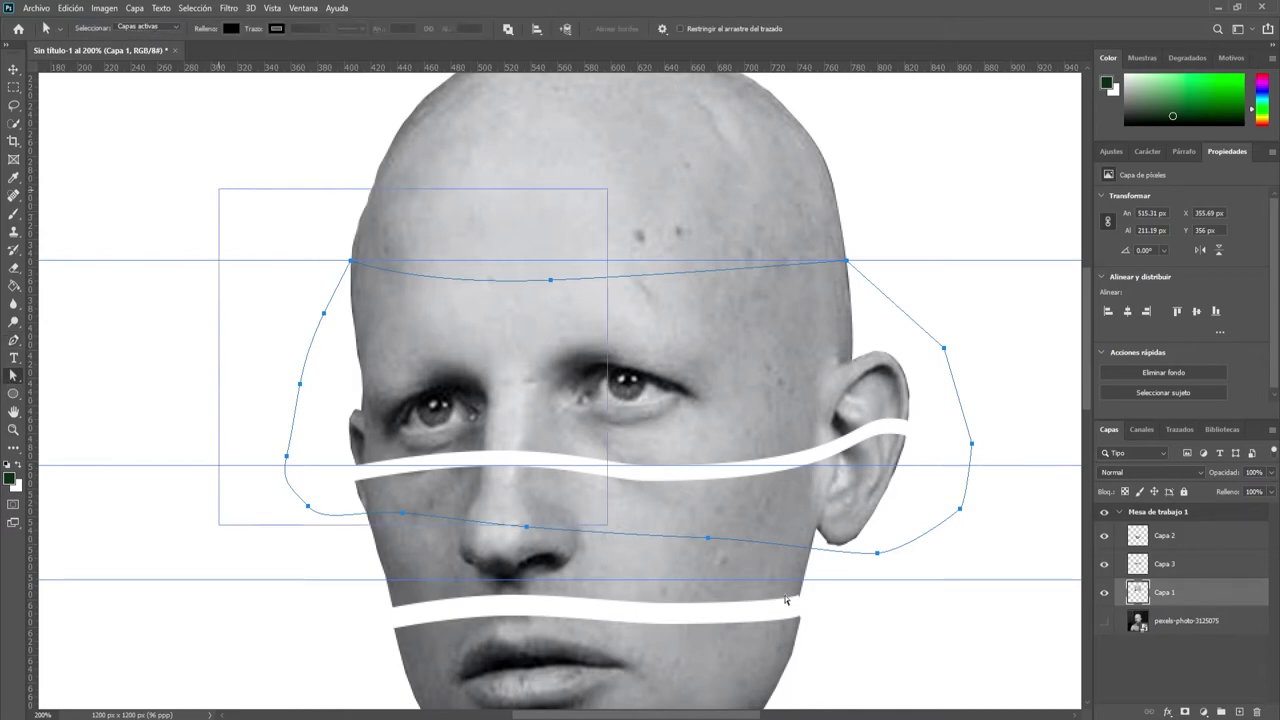
{"action": "key", "text": "i"}
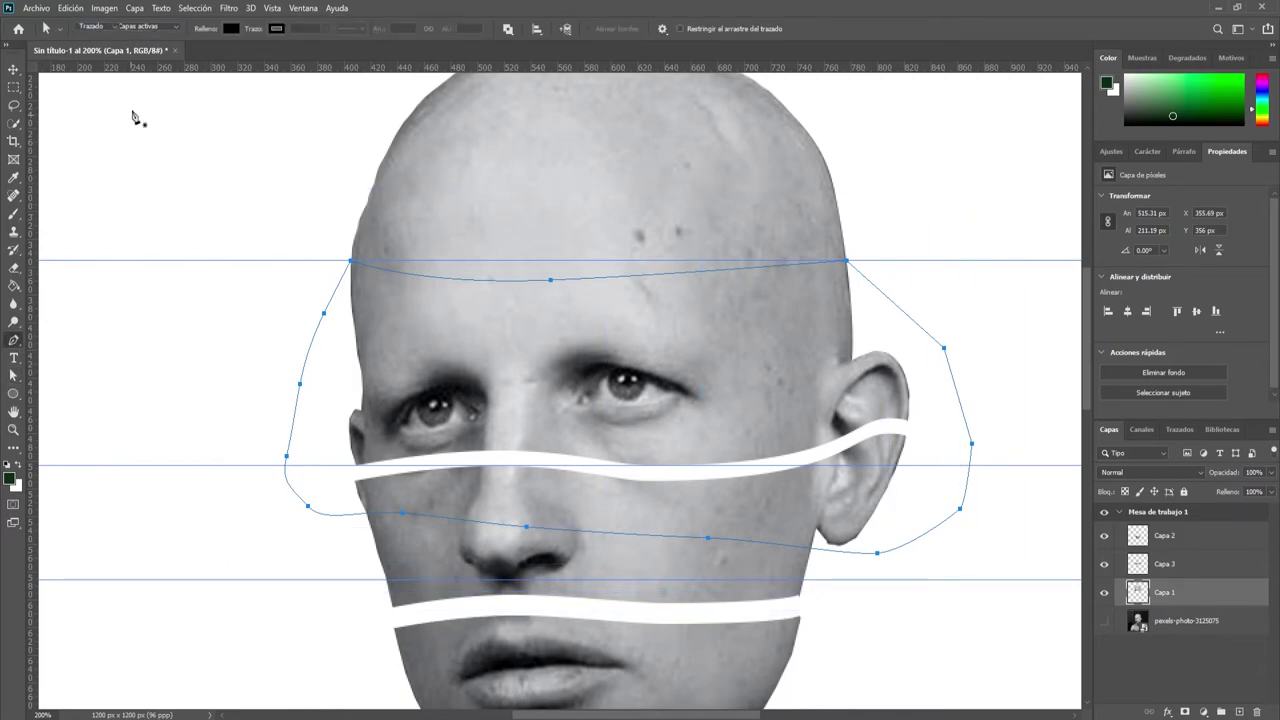
{"action": "left_click", "coordinate": [728, 196]}
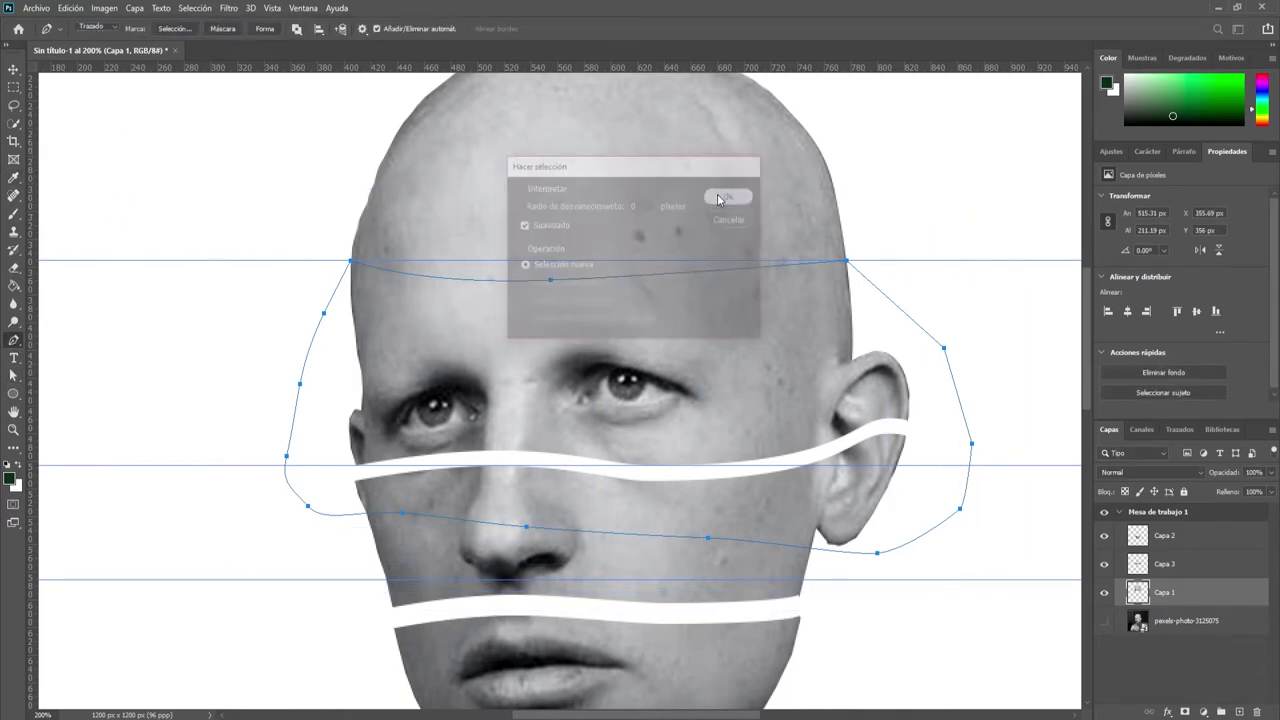
{"action": "left_click", "coordinate": [13, 123]}
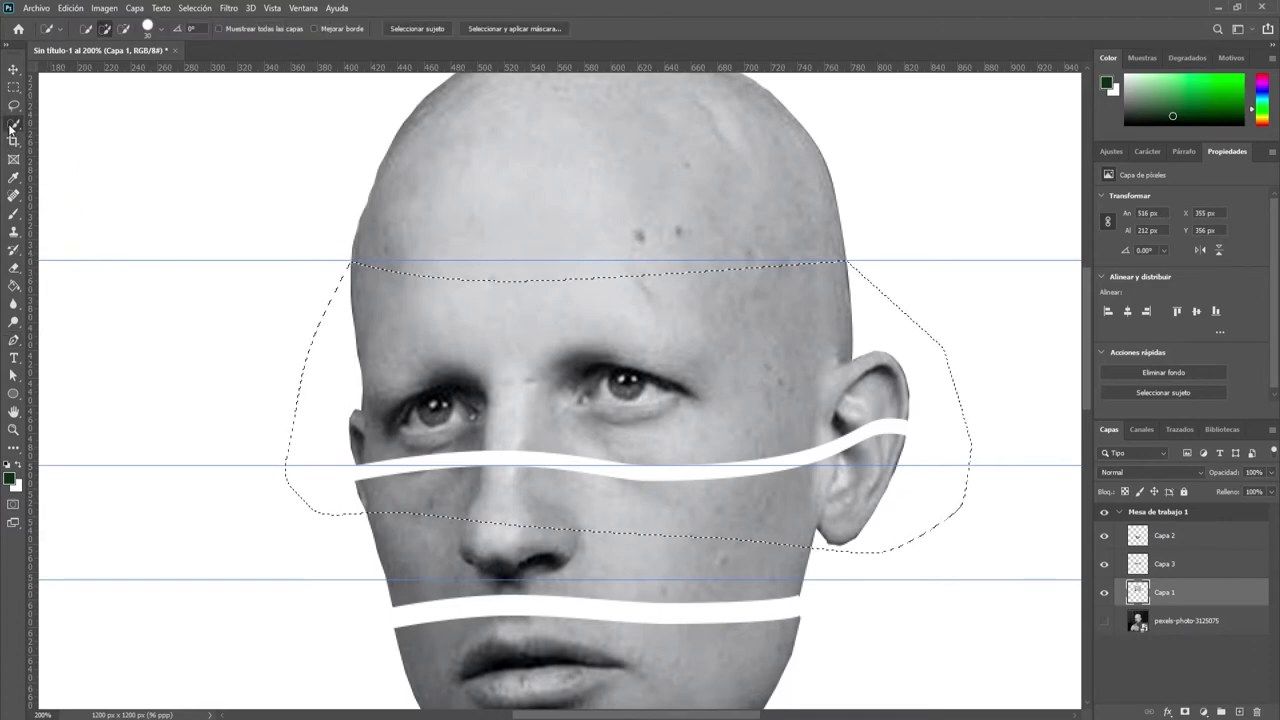
{"action": "right_click", "coordinate": [636, 340]}
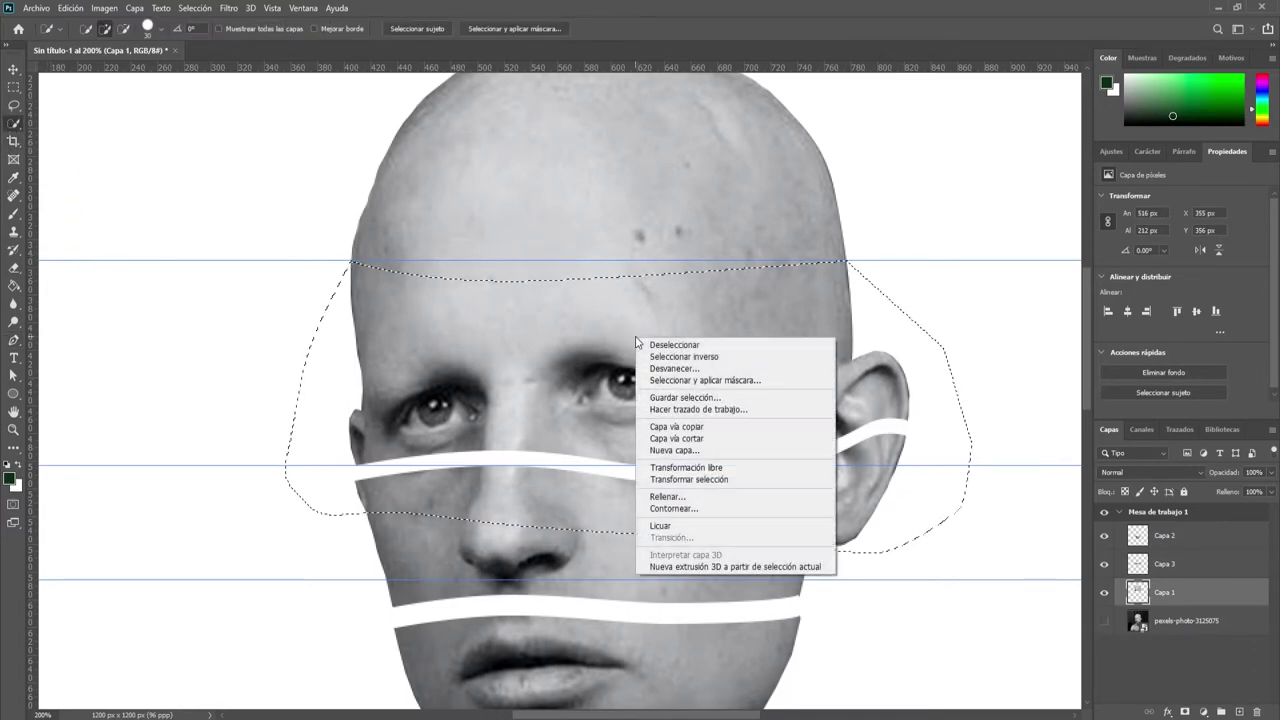
{"action": "left_click", "coordinate": [712, 439]}
Lift the crown piece up to open a forehead gap, then zoom out to the whole head.
{"action": "key", "text": "v"}
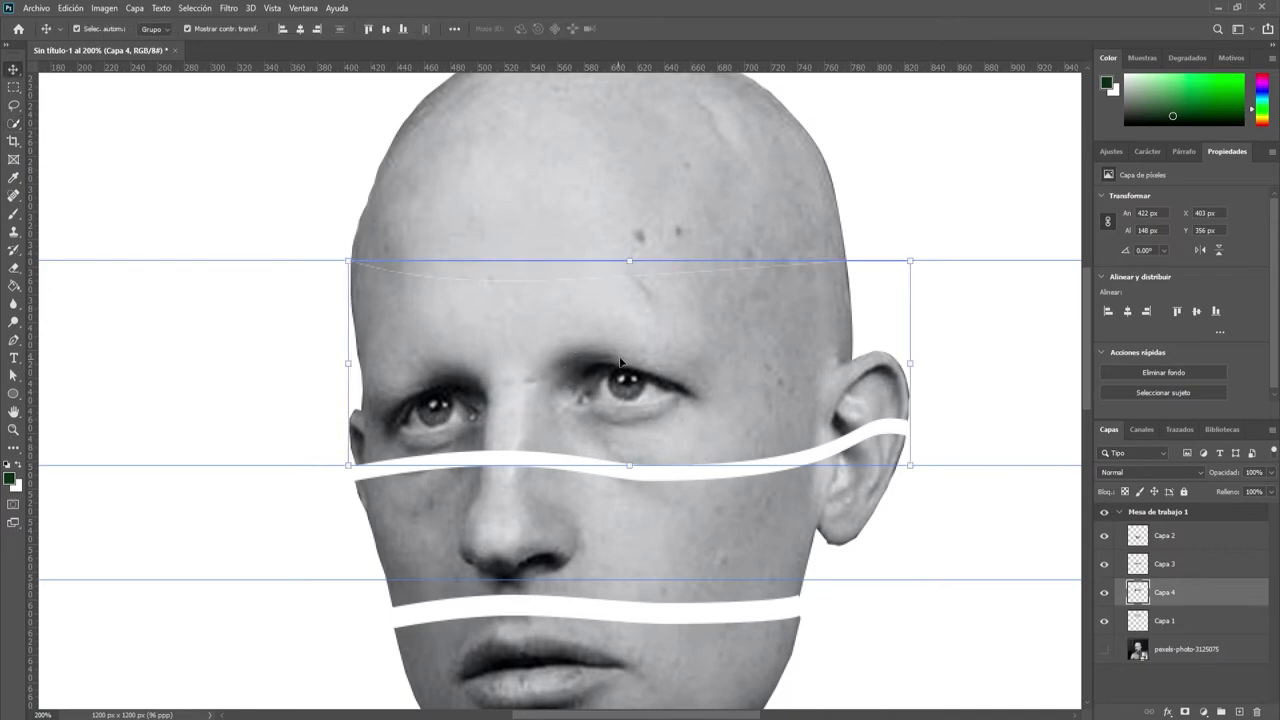
{"action": "left_click_drag", "start_coordinate": [620, 366], "coordinate": [620, 366]}
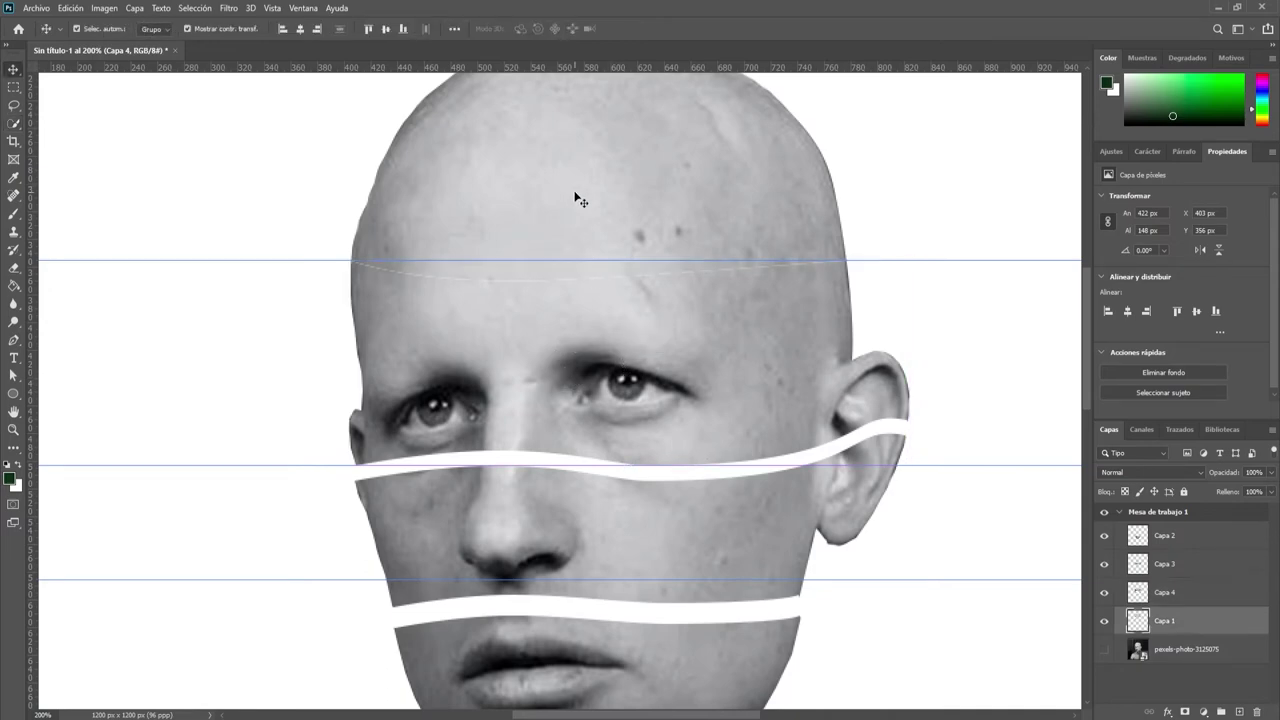
{"action": "left_click_drag", "start_coordinate": [574, 196], "coordinate": [574, 163]}
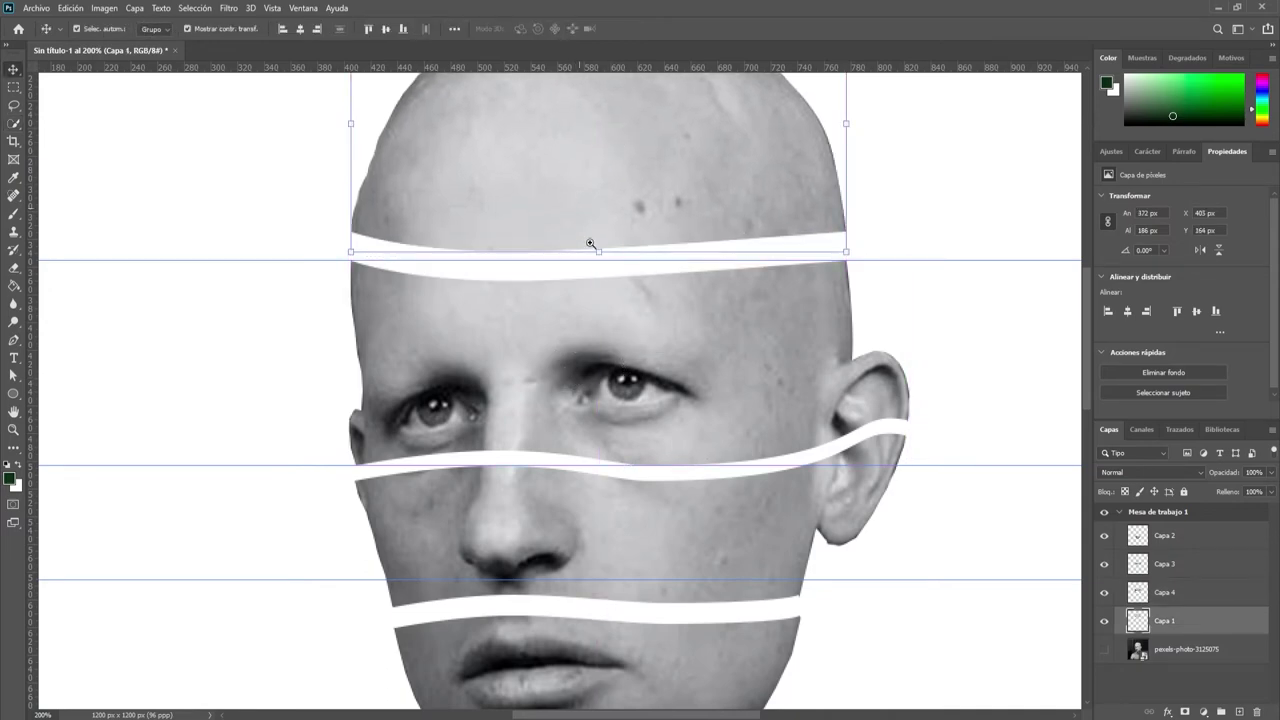
{"action": "key", "text": "z"}
{"action": "left_click", "coordinate": [623, 415], "text": "alt"}
Drag the top two horizontal guides onto the top ruler, leaving only the lowest guide.
{"action": "left_click", "coordinate": [644, 437]}
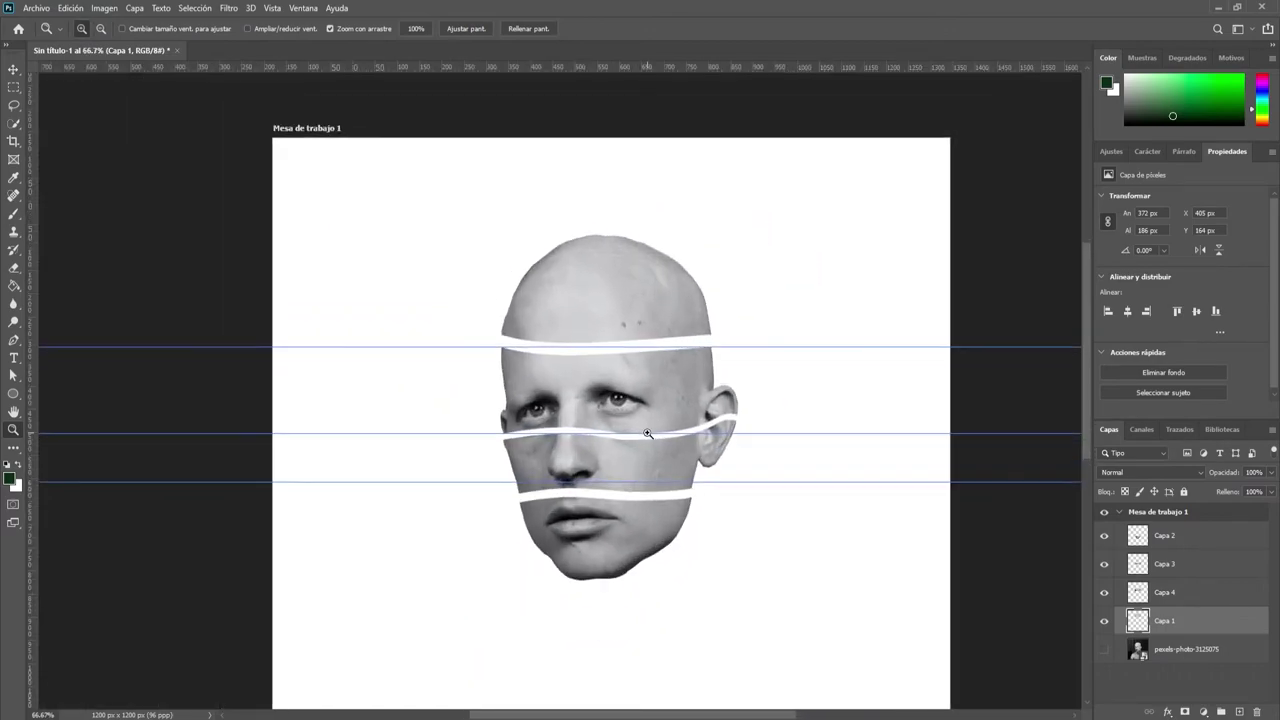
{"action": "left_click", "coordinate": [14, 69]}
{"action": "key", "text": "ctrl+h"}
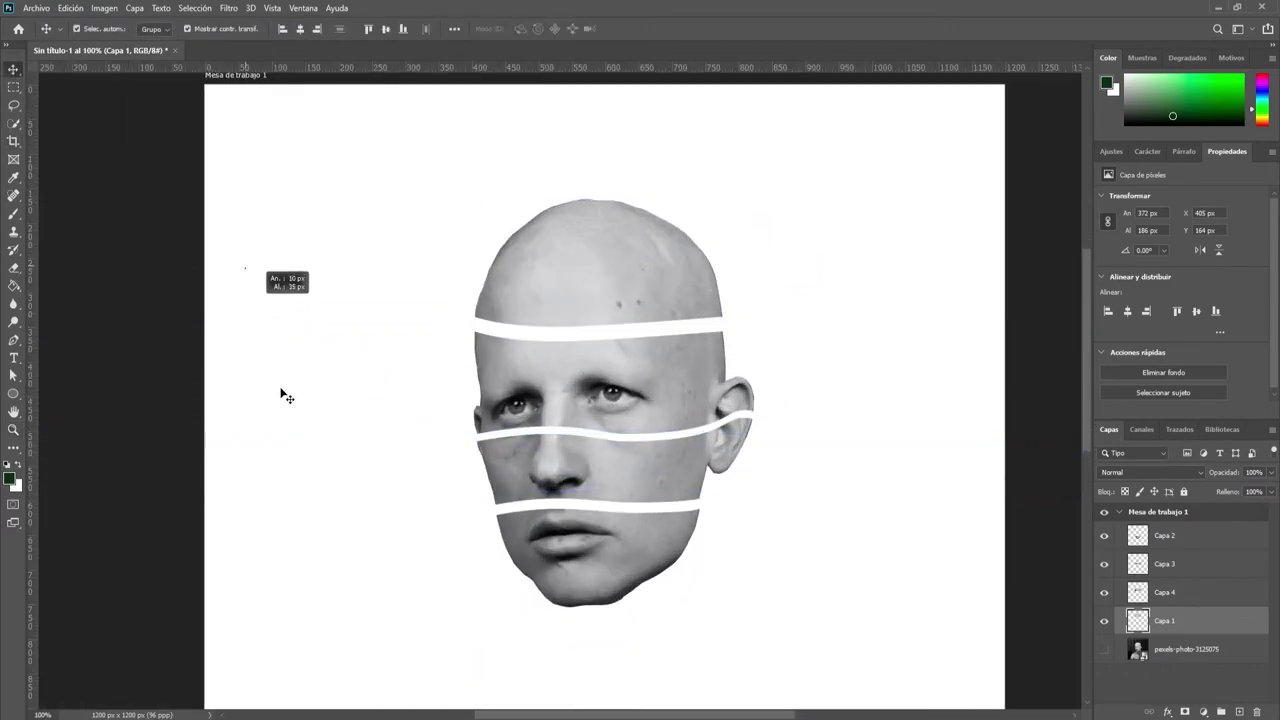
{"action": "left_click_drag", "start_coordinate": [245, 265], "coordinate": [330, 566]}
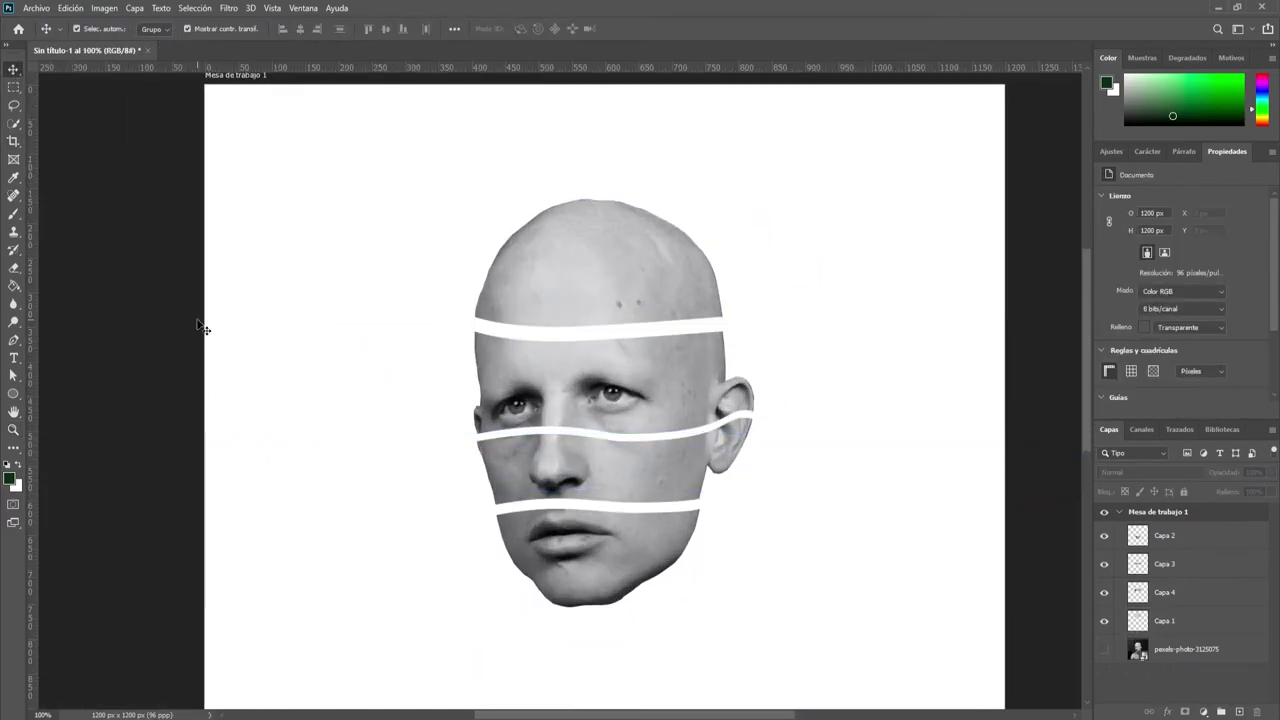
{"action": "key", "text": "ctrl+h"}
{"action": "left_click", "coordinate": [851, 403]}
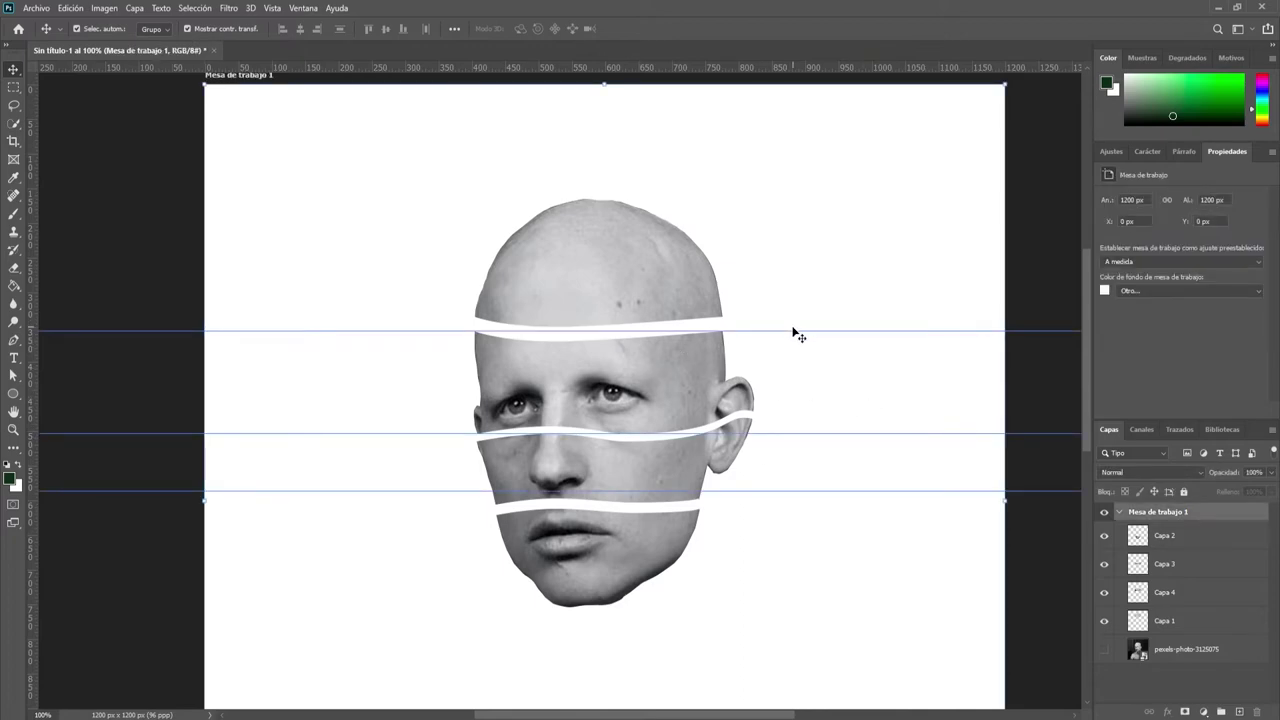
{"action": "left_click_drag", "start_coordinate": [791, 331], "coordinate": [806, 66]}
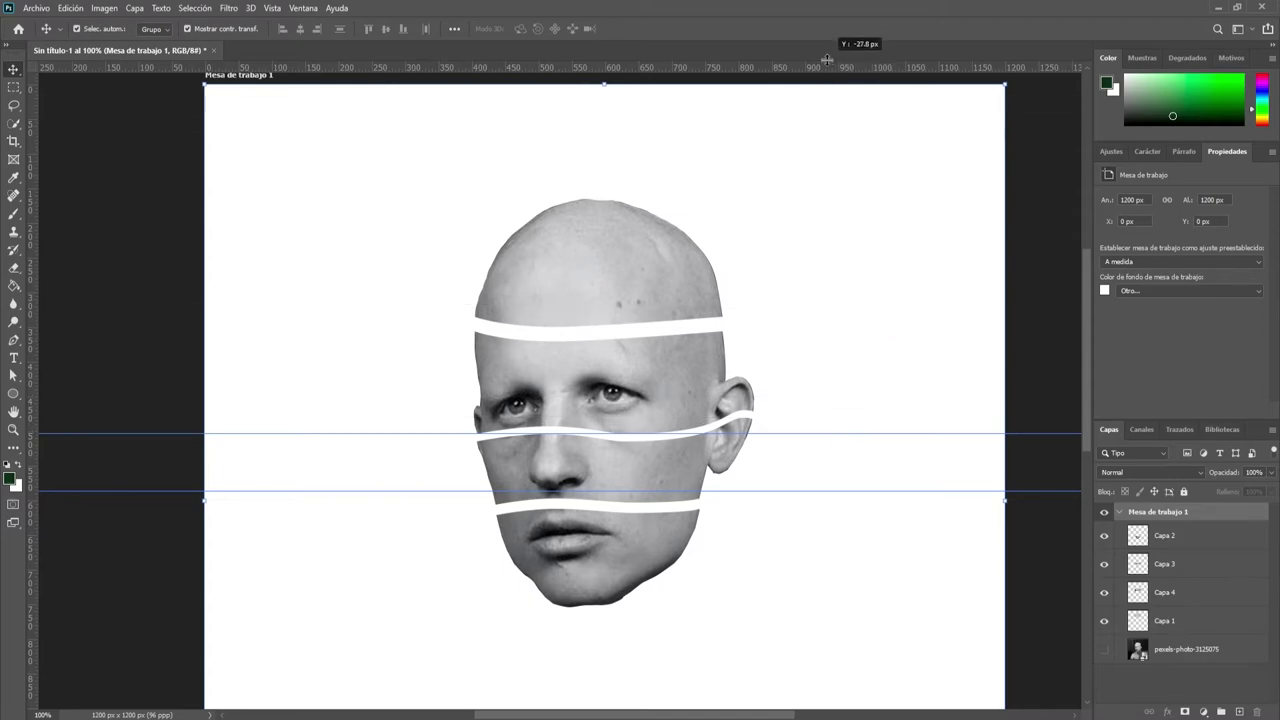
{"action": "left_click_drag", "start_coordinate": [842, 429], "coordinate": [800, 68]}
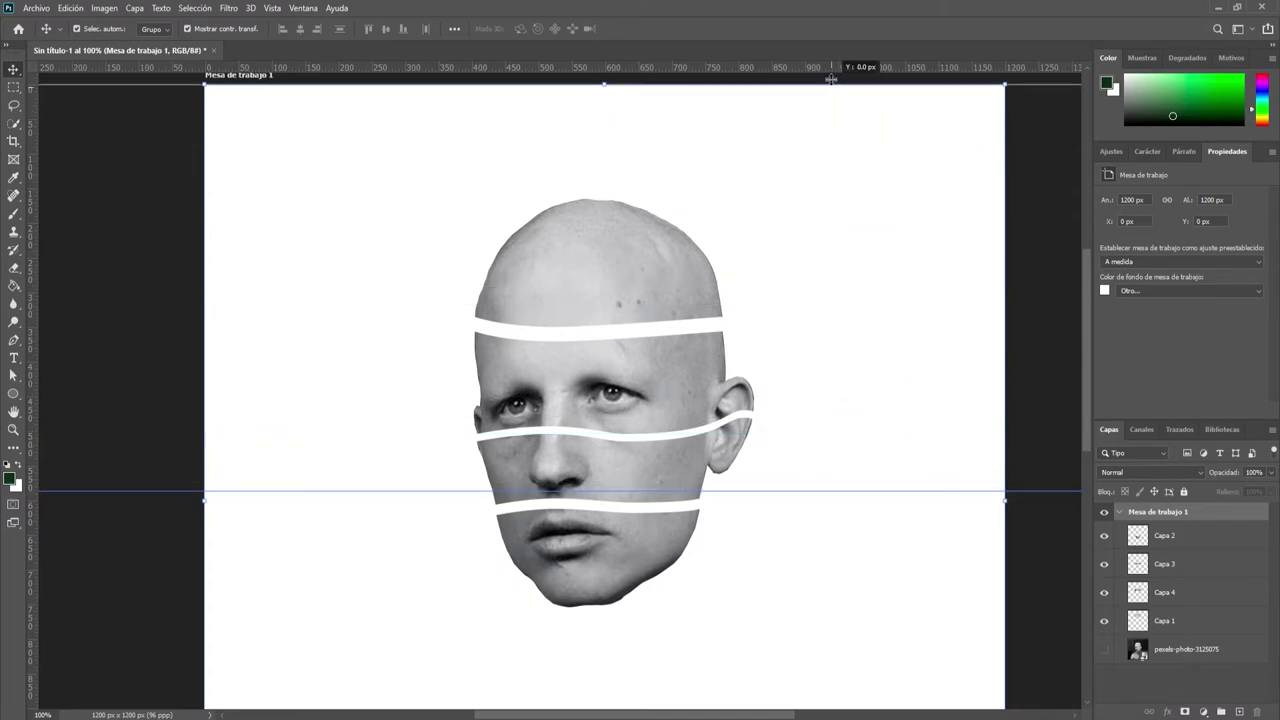
Rename Capa 2 to boca and Capa 3 to nariz.
{"action": "left_click", "coordinate": [619, 545]}
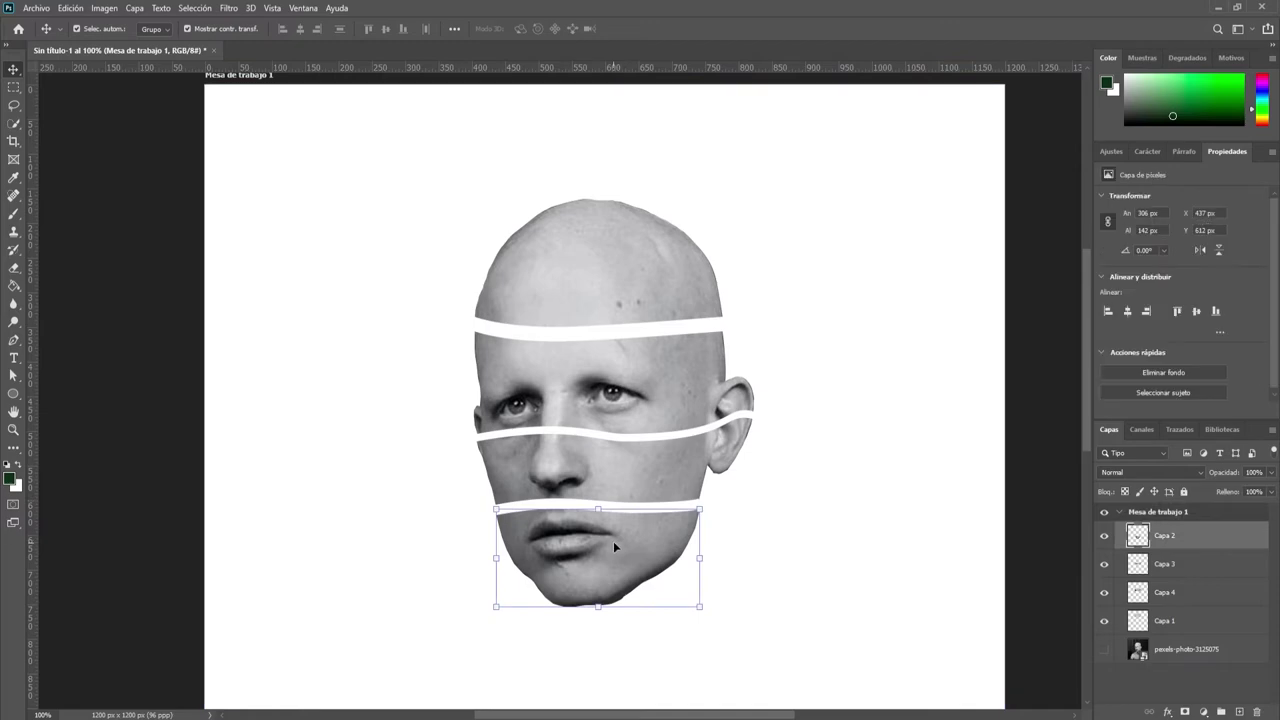
{"action": "scroll", "coordinate": [613, 541], "scroll_direction": "down", "scroll_amount": 3}
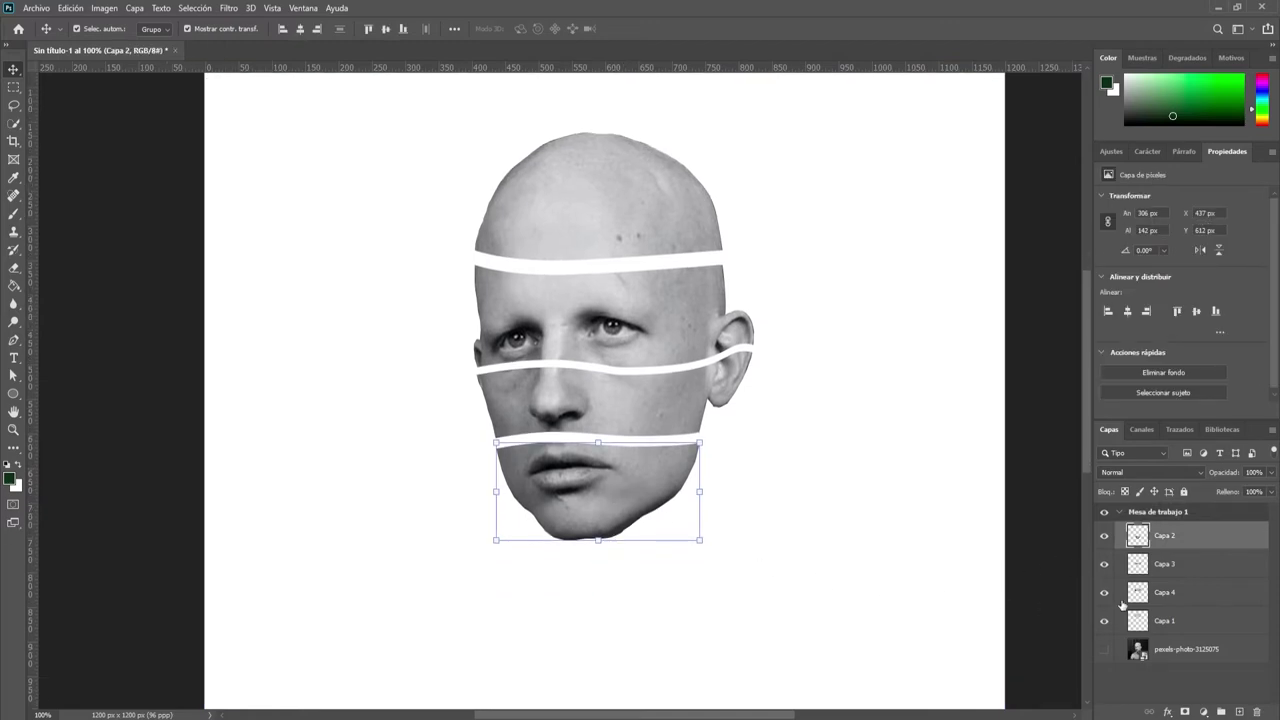
{"action": "double_click", "coordinate": [1165, 536]}
{"action": "type", "text": "ca"}
{"action": "key", "text": "Return"}
{"action": "double_click", "coordinate": [1166, 566]}
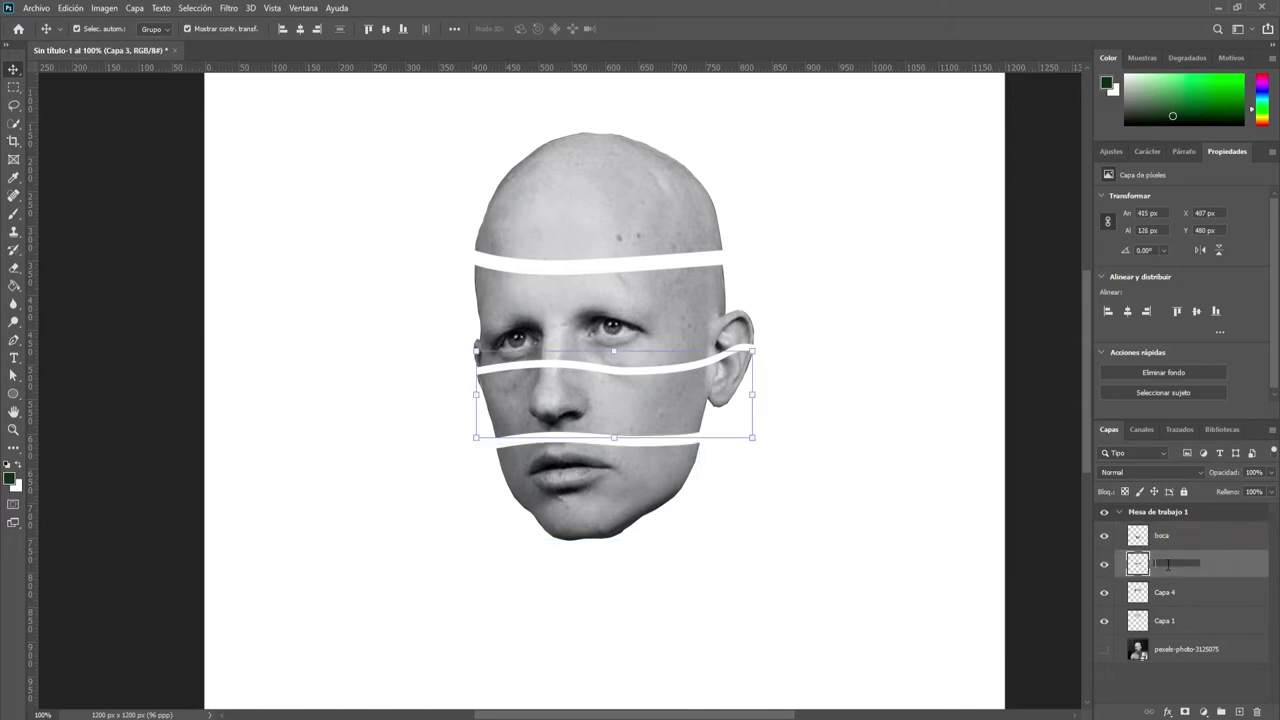
{"action": "type", "text": "iz"}
{"action": "key", "text": "Return"}
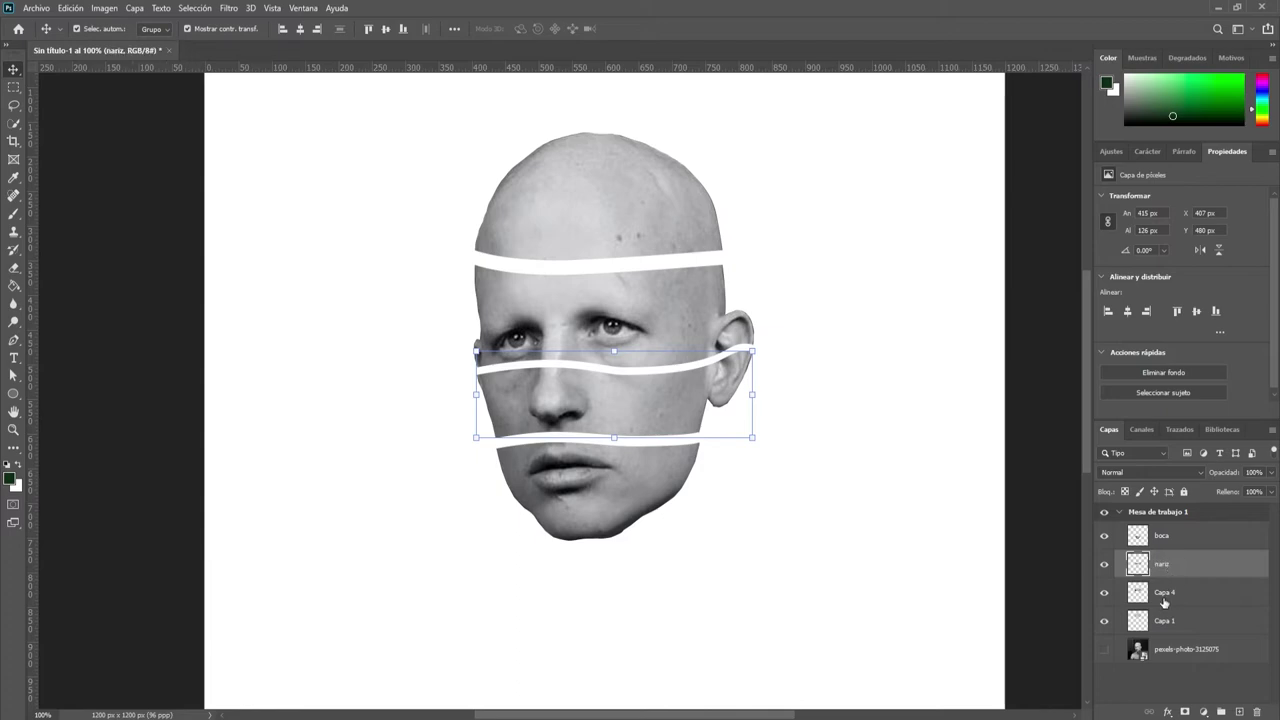
Rename Capa 4 to ojos and Capa 1 to frente, then lower the boca piece further.
{"action": "double_click", "coordinate": [1166, 593]}
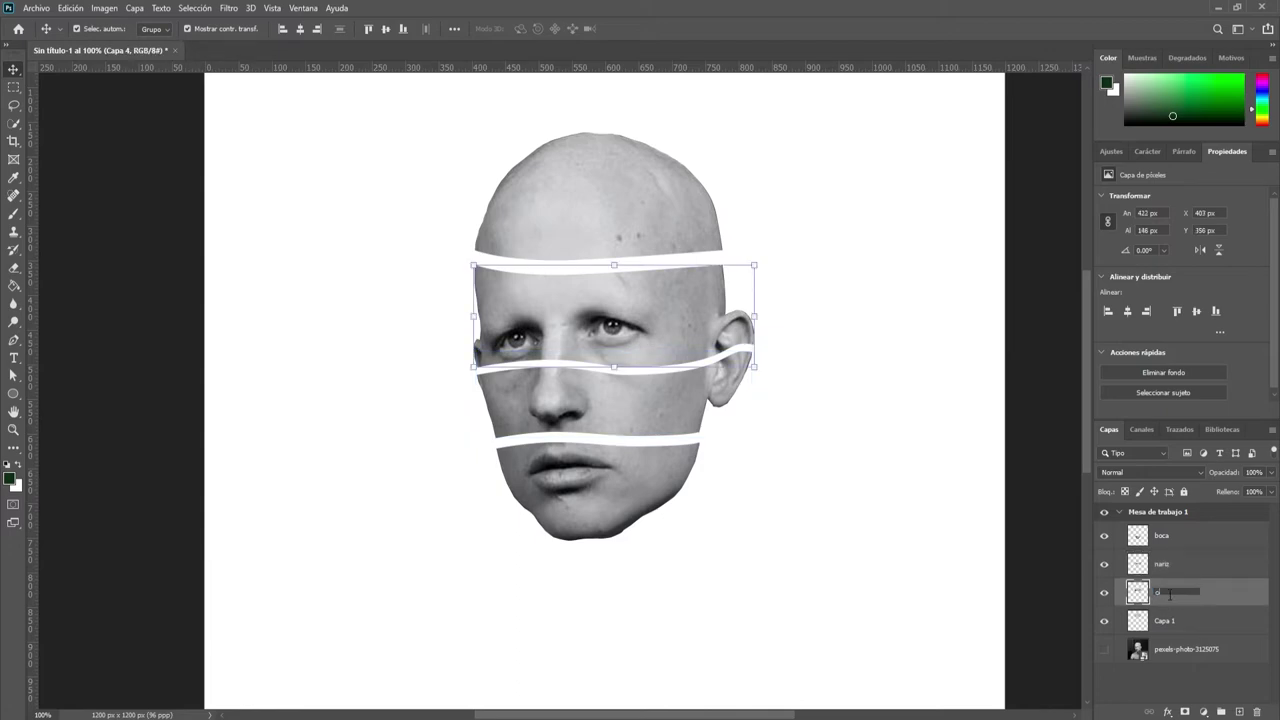
{"action": "key", "text": "Return"}
{"action": "double_click", "coordinate": [1164, 621]}
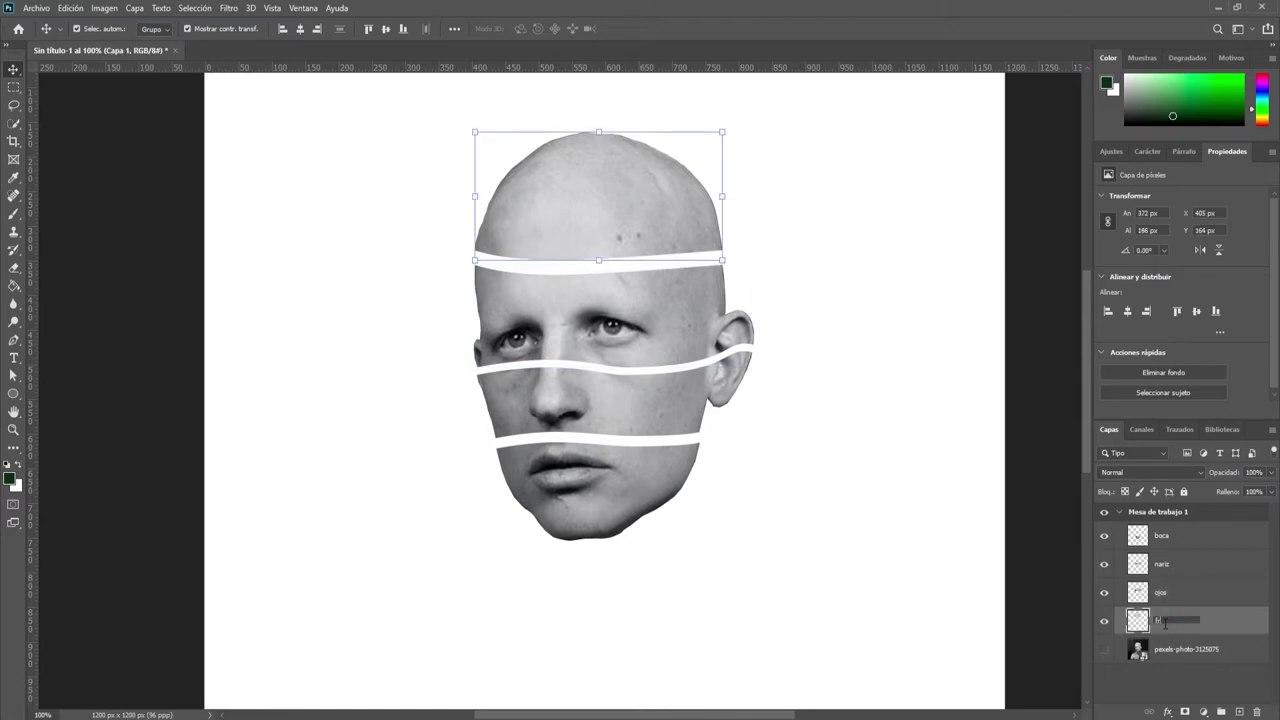
{"action": "type", "text": "ent"}
{"action": "key", "text": "Return"}
{"action": "left_click_drag", "start_coordinate": [635, 513], "coordinate": [638, 558]}
Set the Pen tool to Shape mode and zoom in on the mouth area.
{"action": "key", "text": "z"}
{"action": "left_click", "coordinate": [631, 512]}
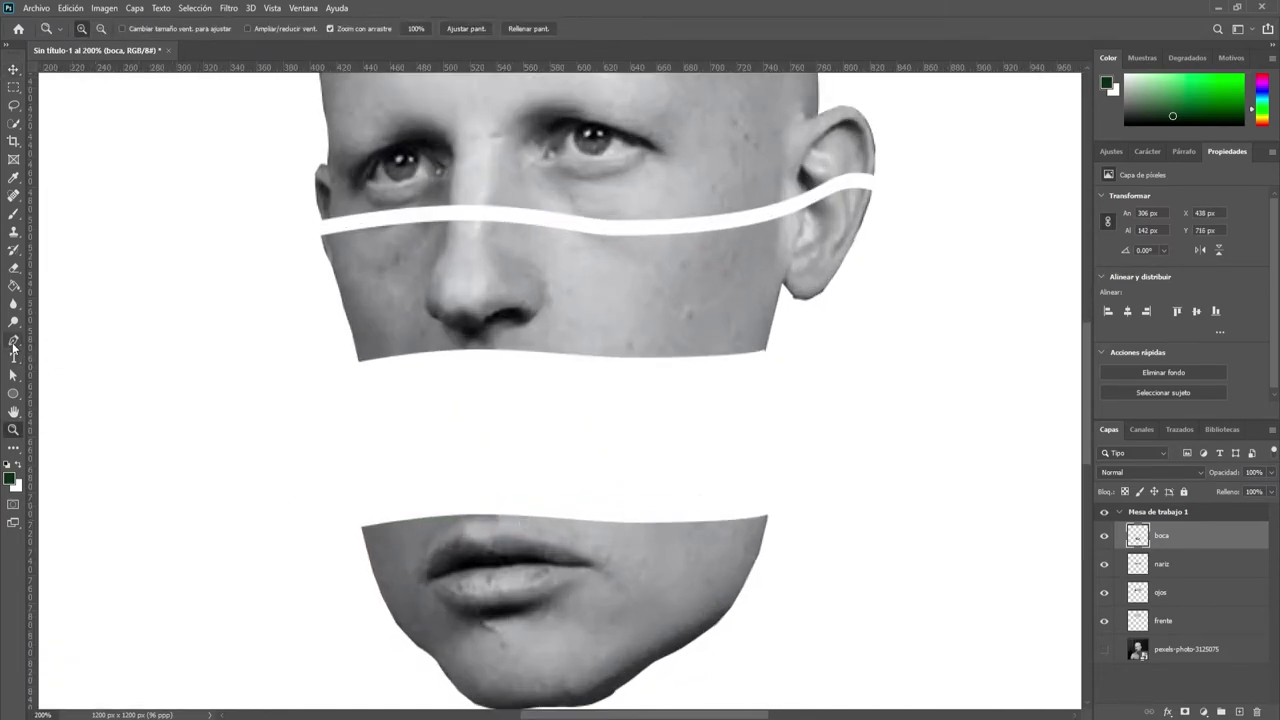
{"action": "left_click", "coordinate": [14, 341]}
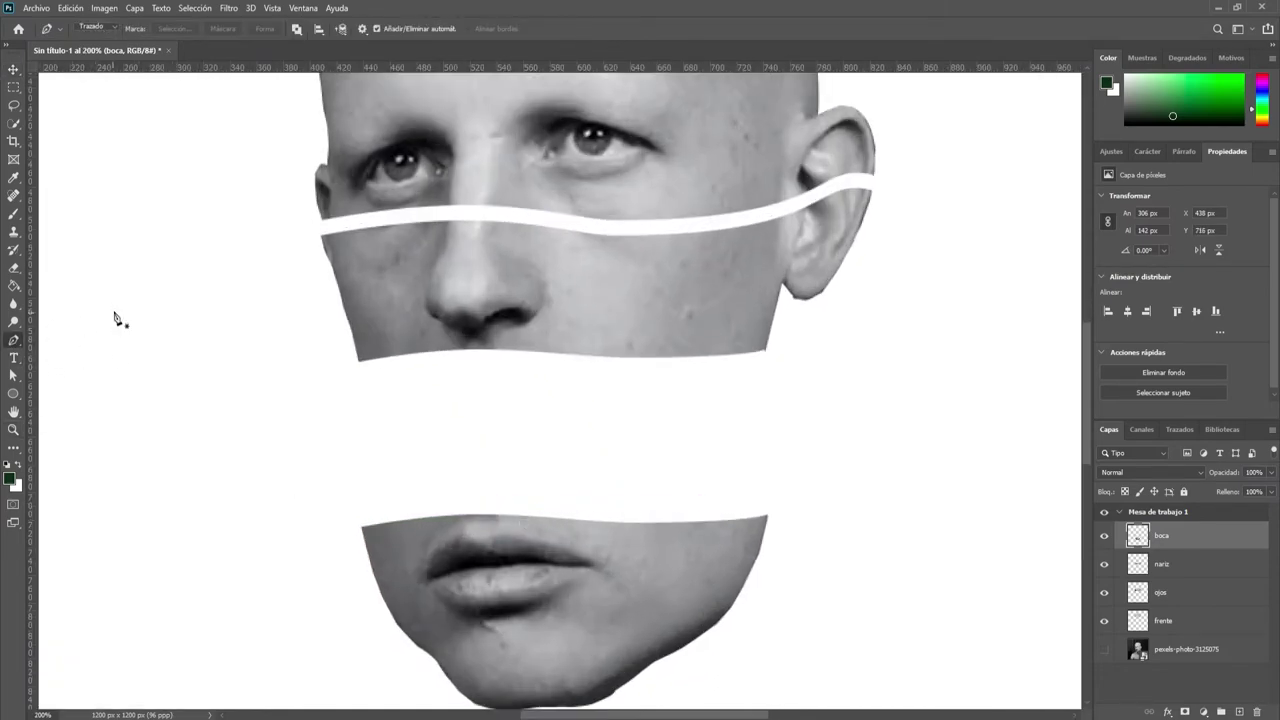
{"action": "left_click", "coordinate": [111, 32]}
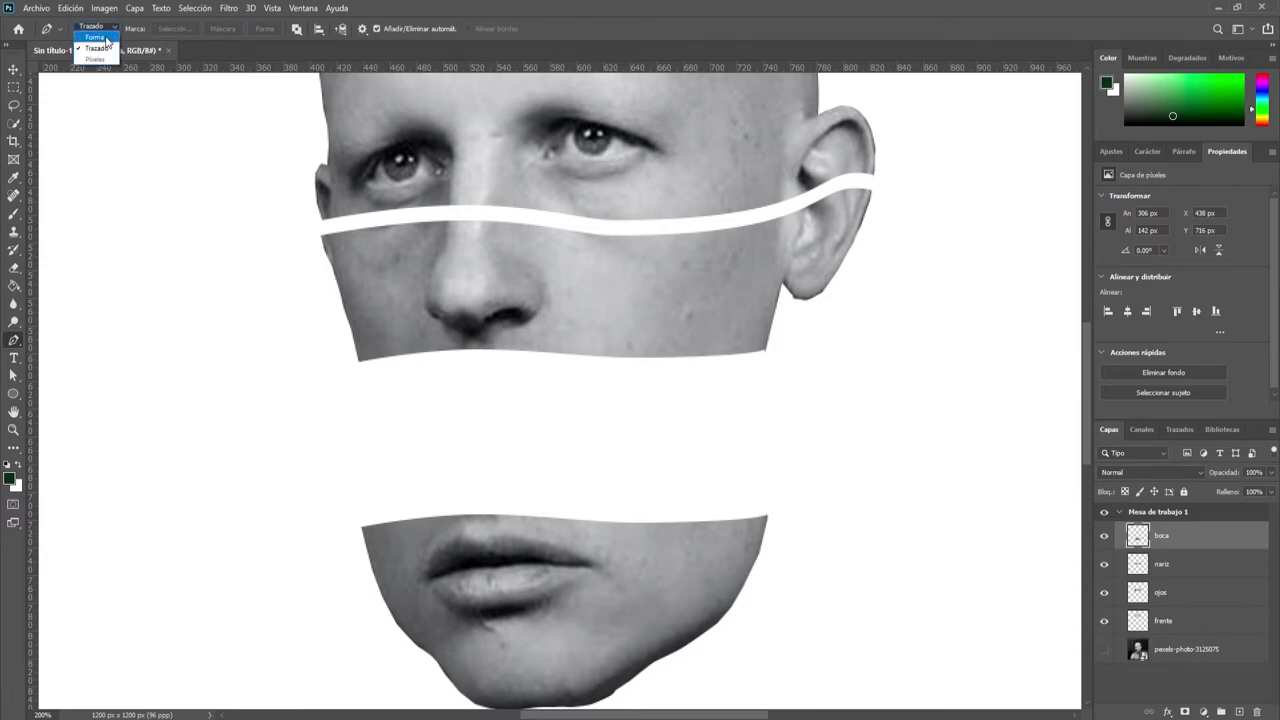
{"action": "left_click", "coordinate": [95, 37]}
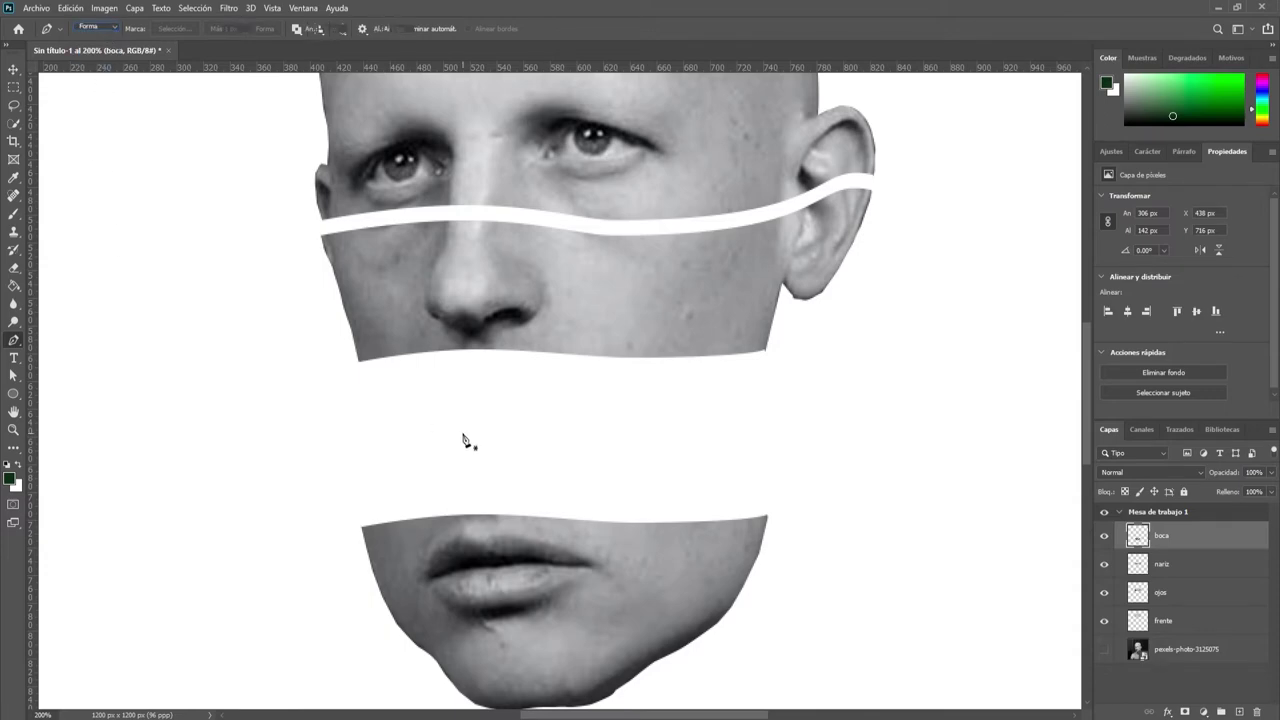
{"action": "key", "text": "z"}
{"action": "left_click", "coordinate": [366, 535]}
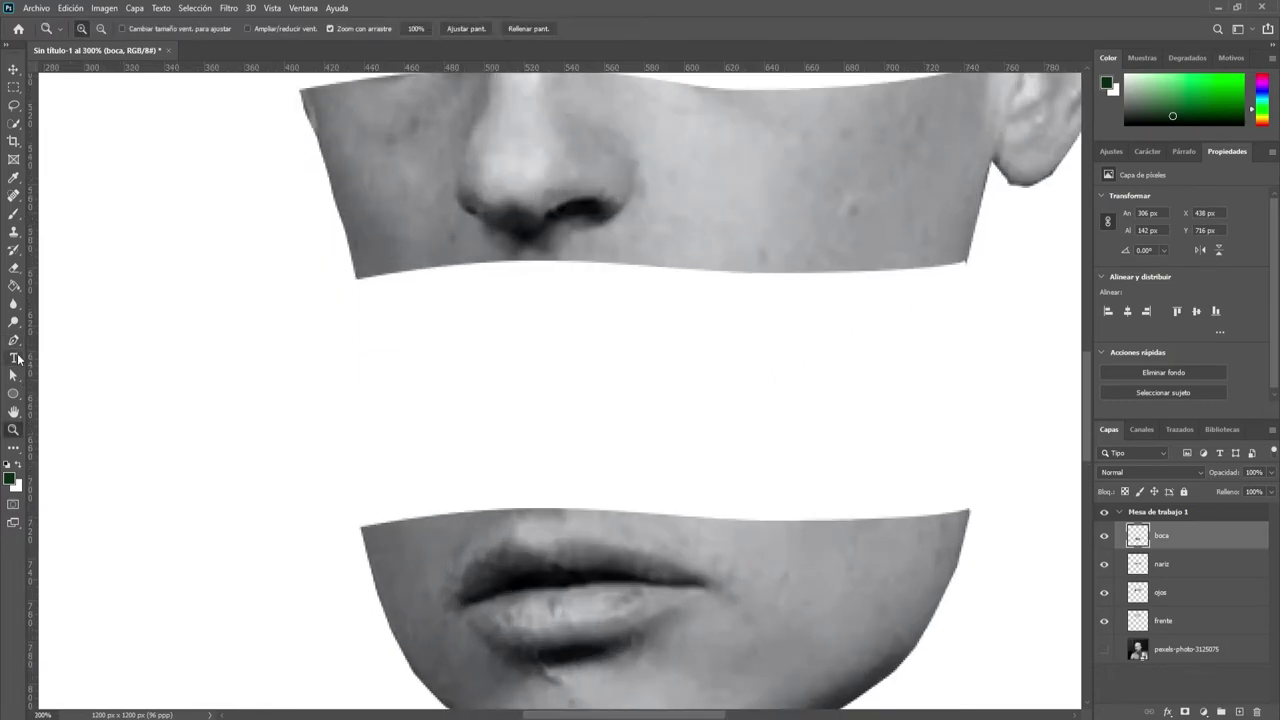
{"action": "left_click", "coordinate": [14, 340]}
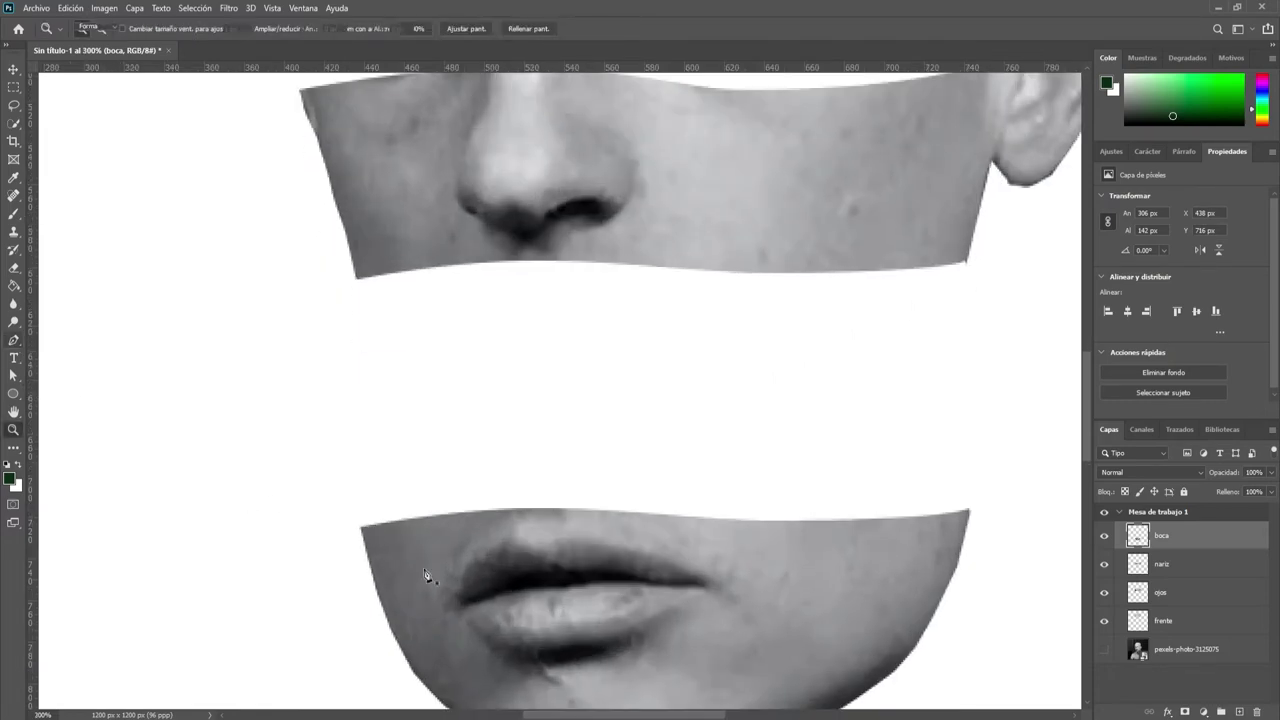
Draw a closed wavy shape from the mouth piece's top-left corner across the gap and along the lips.
{"action": "left_click", "coordinate": [360, 526]}
{"action": "left_click_drag", "start_coordinate": [529, 387], "coordinate": [650, 367]}
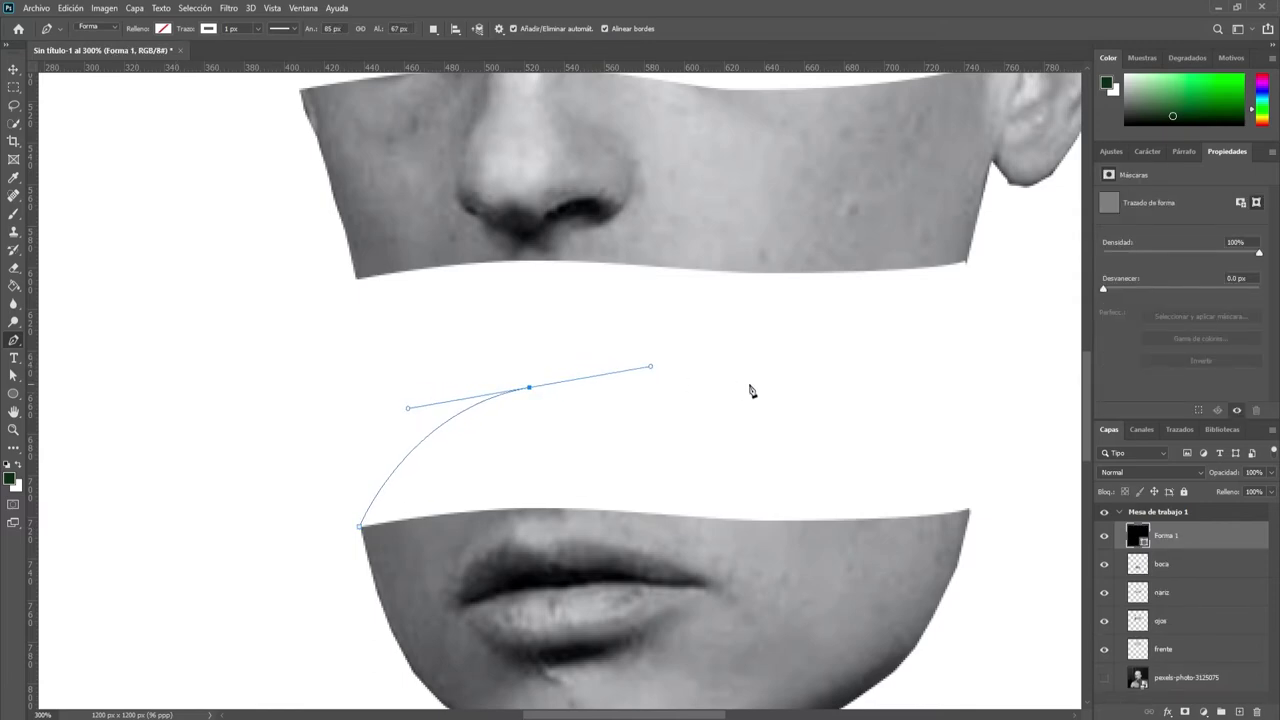
{"action": "left_click_drag", "start_coordinate": [783, 389], "coordinate": [839, 400]}
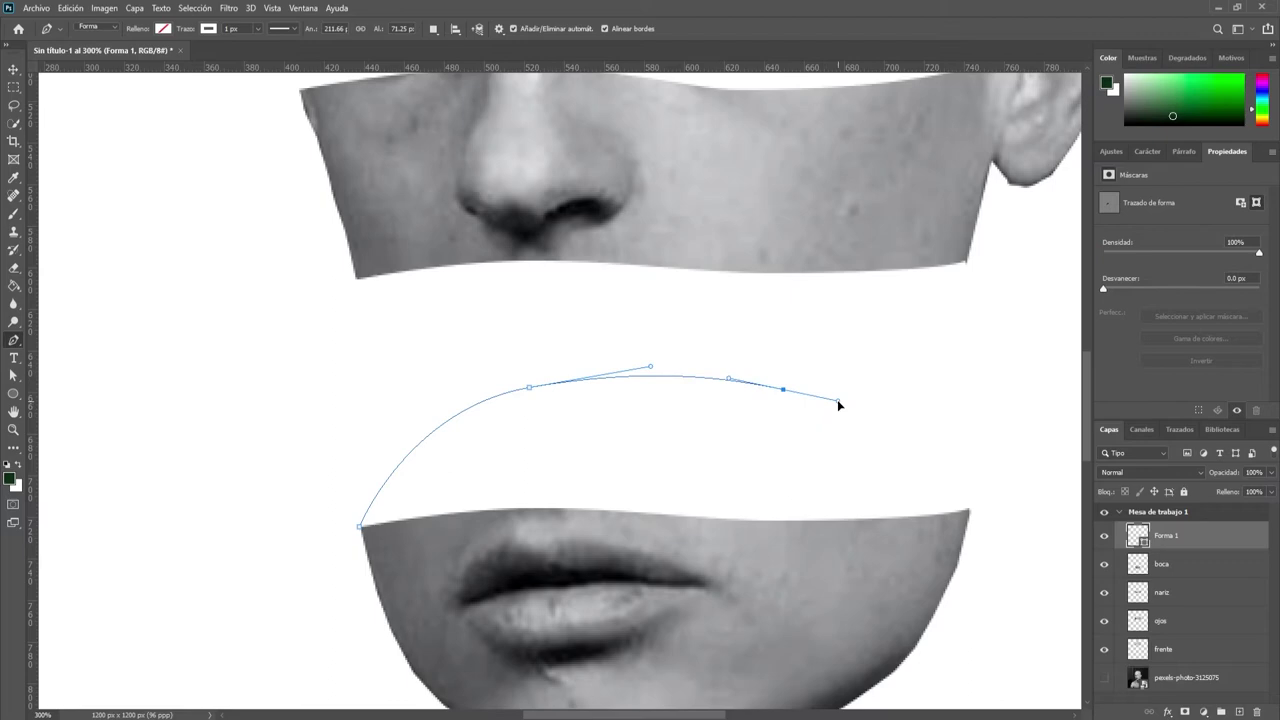
{"action": "left_click_drag", "start_coordinate": [965, 408], "coordinate": [993, 408]}
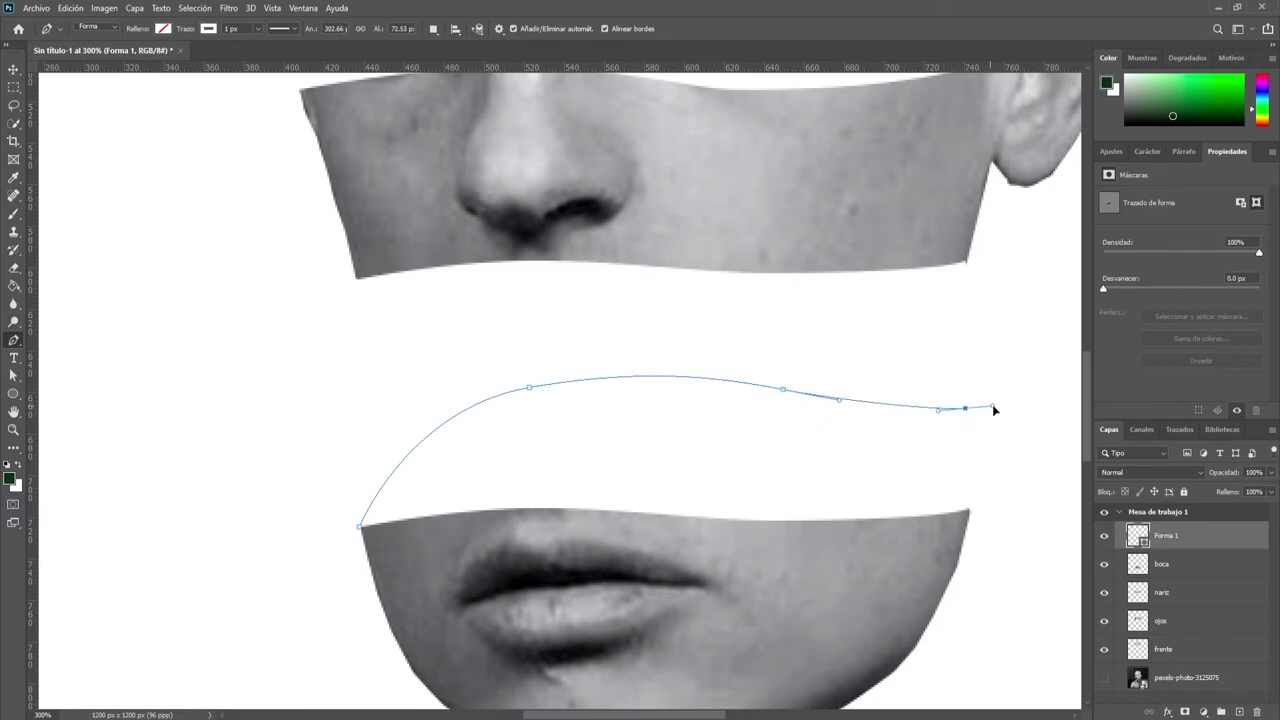
{"action": "mouse_move", "coordinate": [969, 510]}
{"action": "left_mouse_down"}
{"action": "mouse_move", "coordinate": [933, 541]}
{"action": "mouse_move", "coordinate": [953, 553]}
{"action": "left_mouse_up"}
{"action": "left_click_drag", "start_coordinate": [773, 579], "coordinate": [760, 578]}
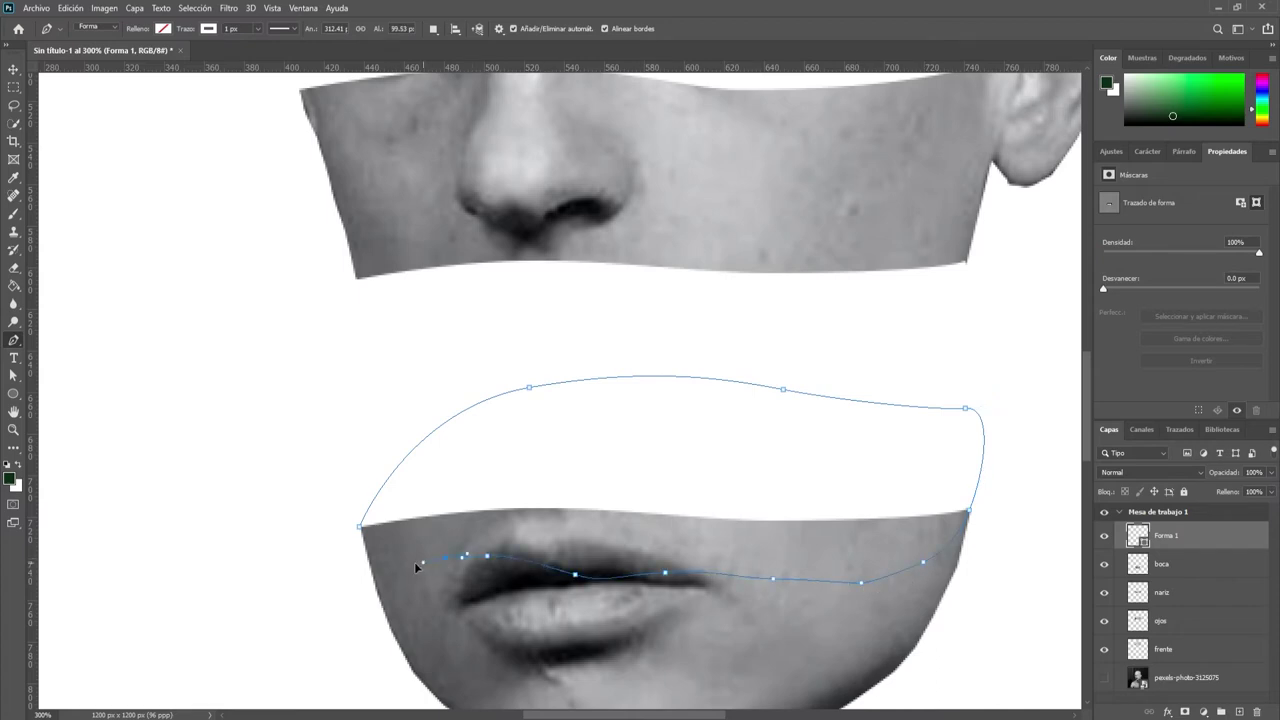
{"action": "left_click", "coordinate": [414, 563]}
{"action": "left_click", "coordinate": [360, 528]}
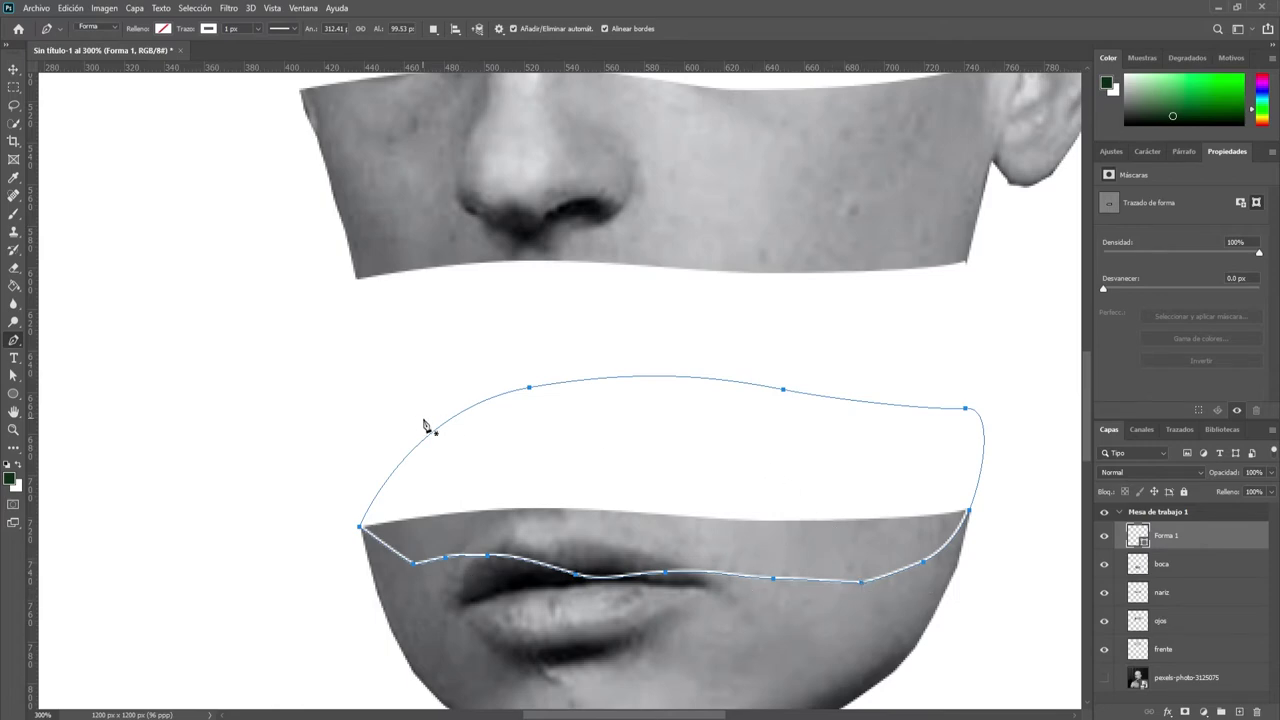
{"action": "left_click", "coordinate": [18, 468]}
Give Forma 1 no stroke and a black-to-white linear gradient fill, then reorder the face layers.
{"action": "left_click", "coordinate": [208, 30]}
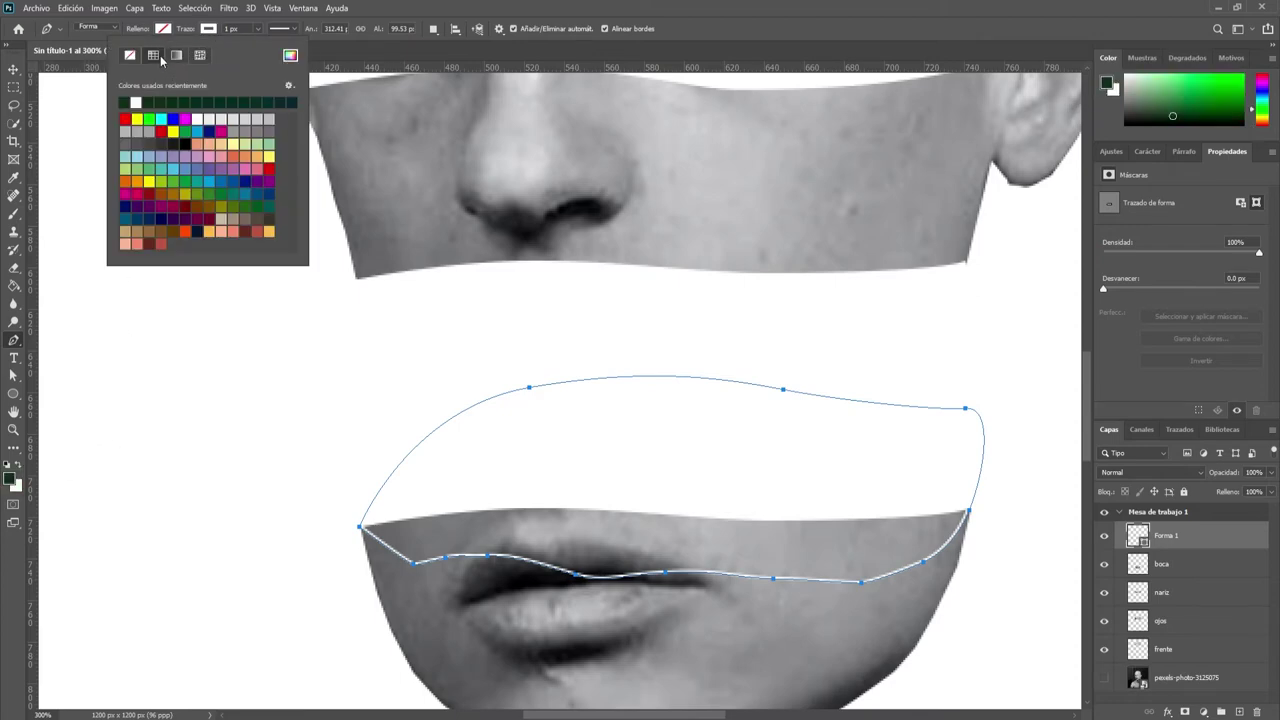
{"action": "left_click", "coordinate": [131, 57]}
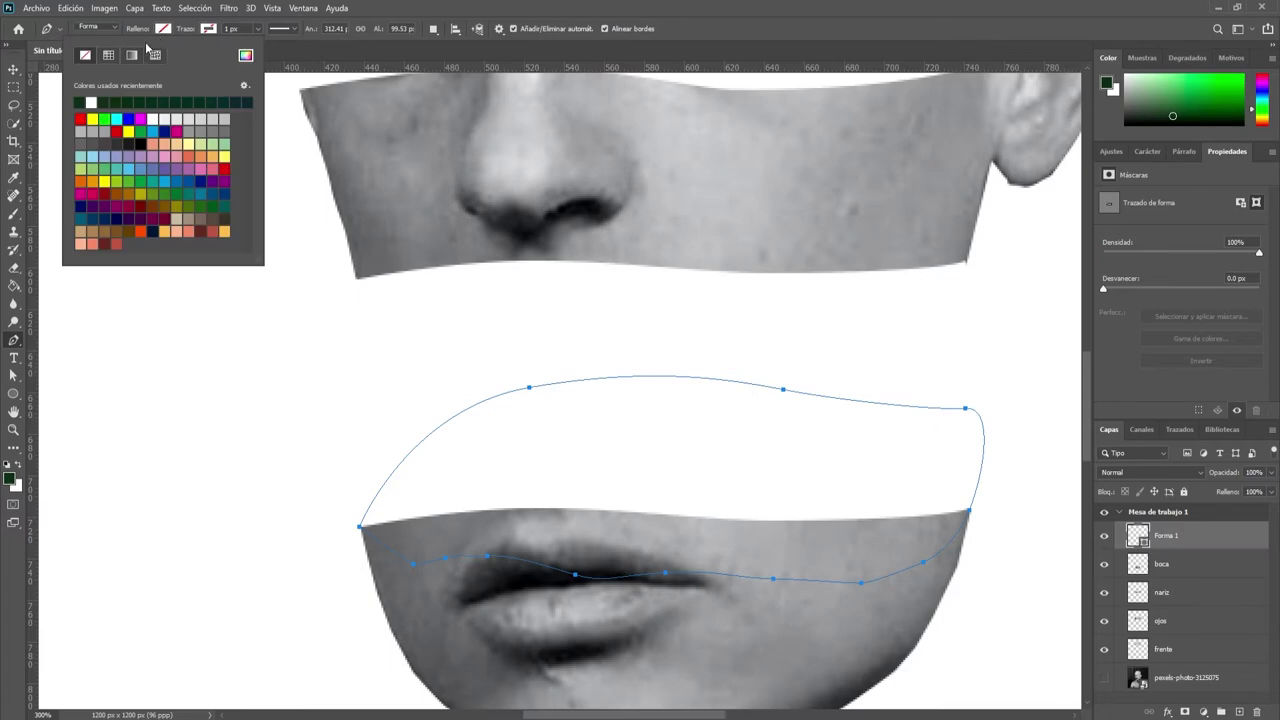
{"action": "left_click", "coordinate": [131, 56]}
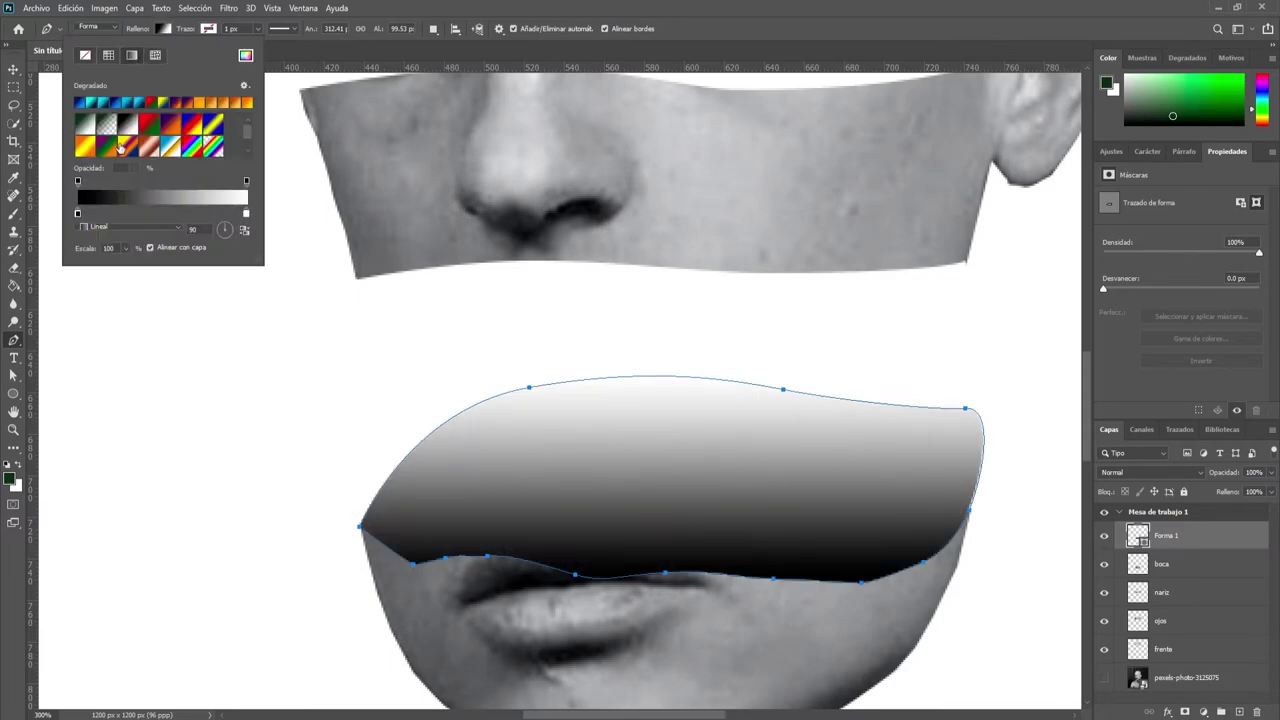
{"action": "left_click", "coordinate": [13, 69]}
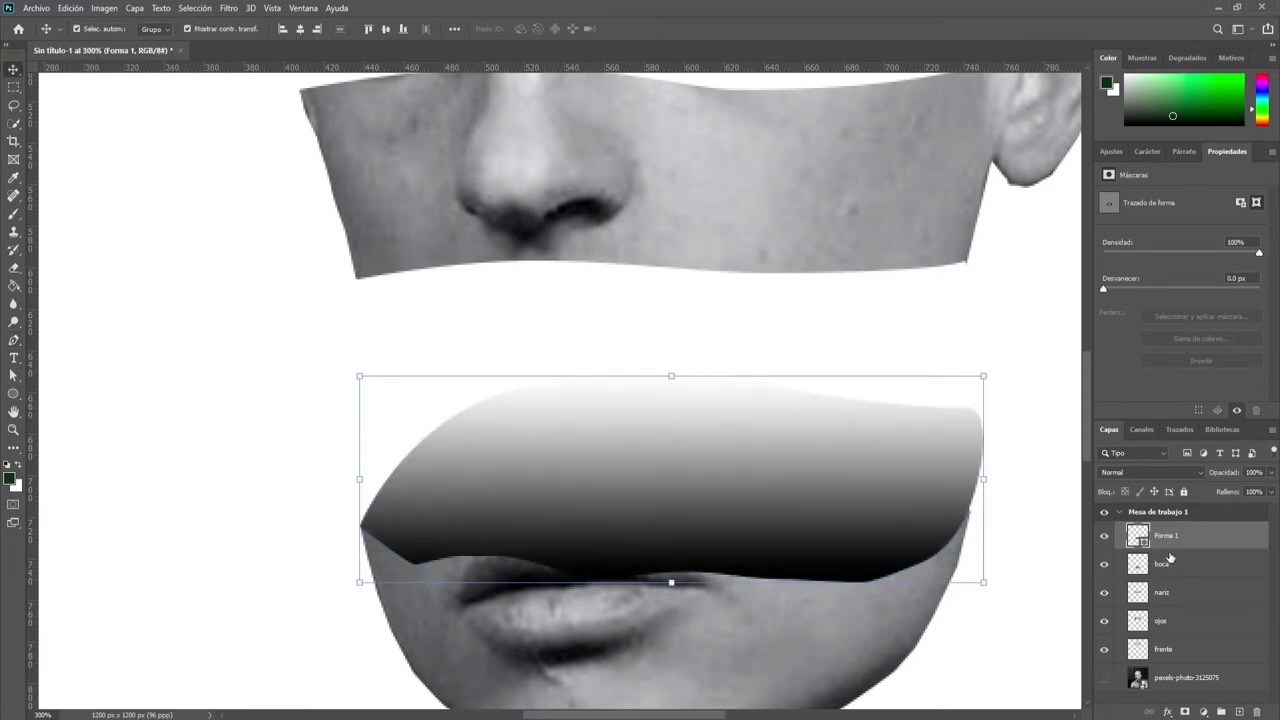
{"action": "left_click_drag", "start_coordinate": [1185, 540], "coordinate": [1196, 660]}
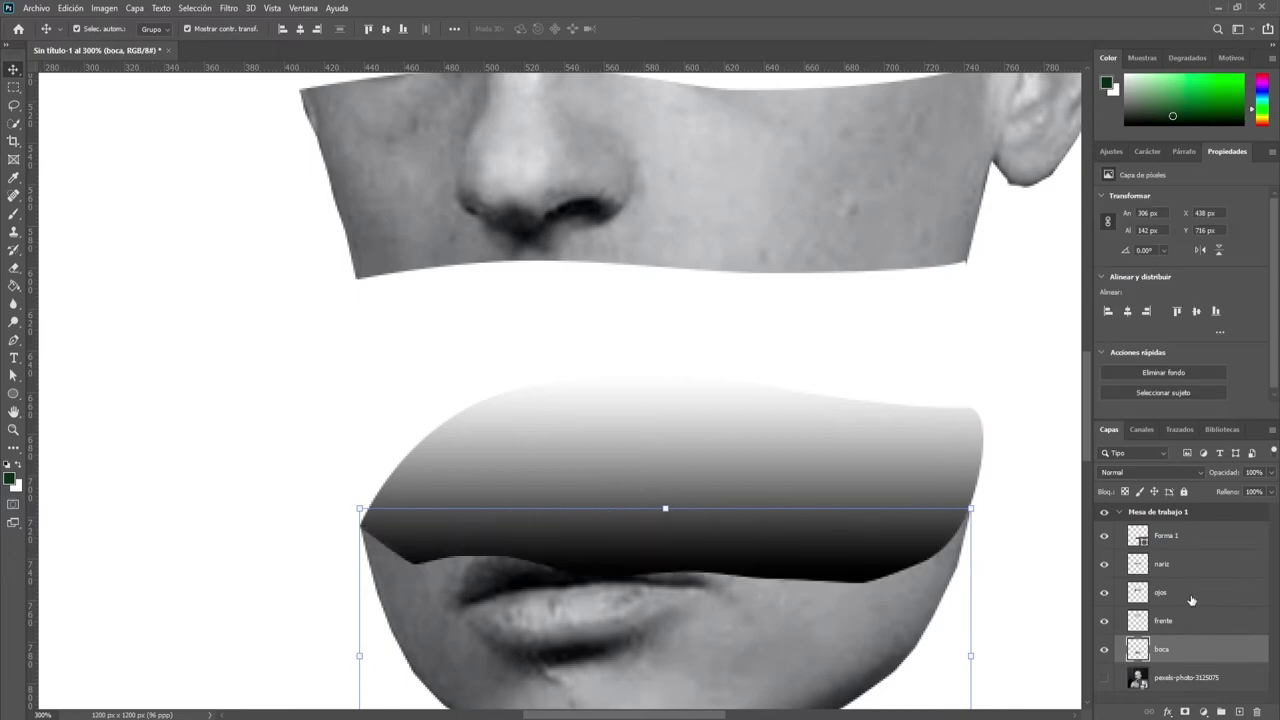
Reorder the nariz and ojos layers and send the gradient shape behind the mouth strip.
{"action": "left_click_drag", "start_coordinate": [1190, 565], "coordinate": [1190, 637]}
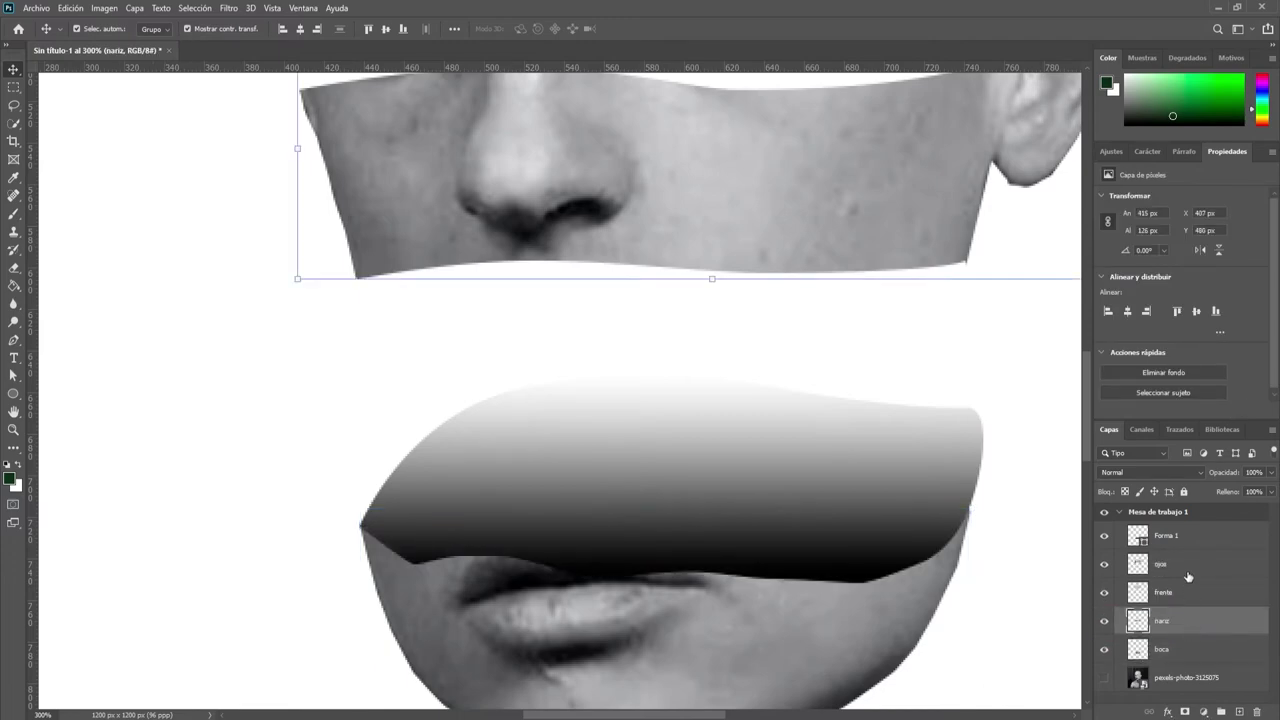
{"action": "left_click_drag", "start_coordinate": [1188, 576], "coordinate": [1189, 607]}
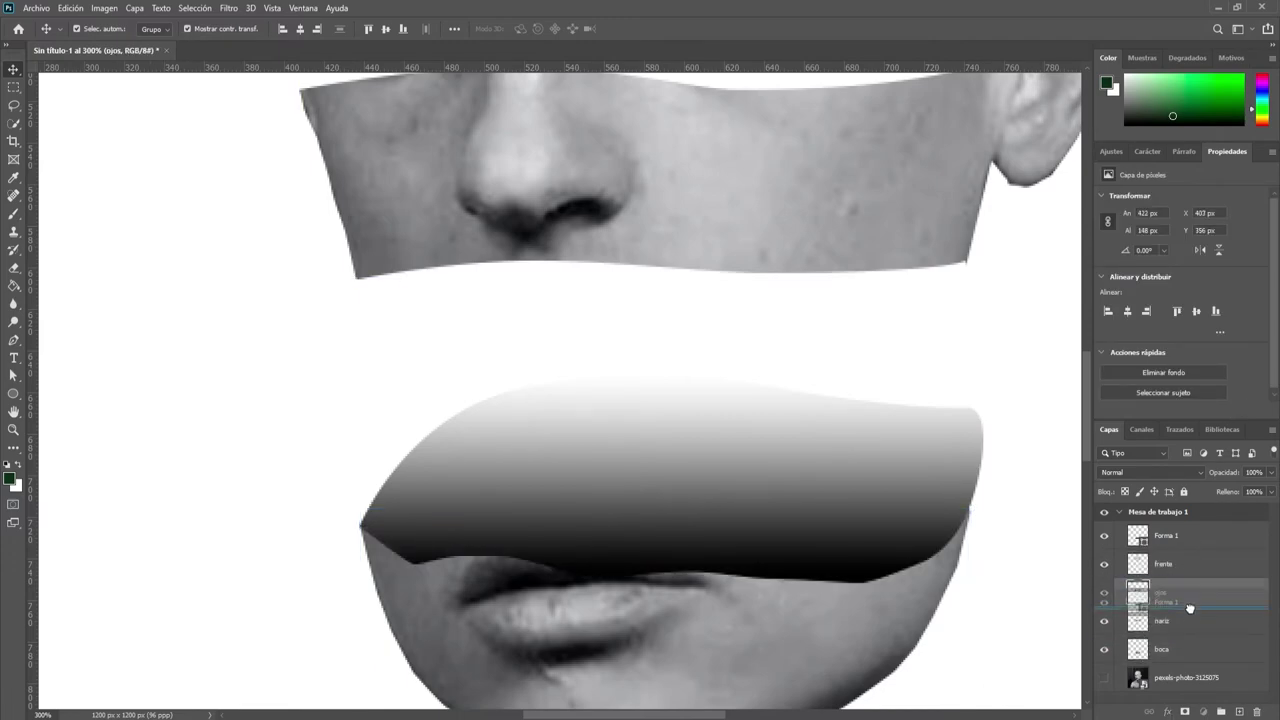
{"action": "left_click_drag", "start_coordinate": [1189, 607], "coordinate": [1190, 660]}
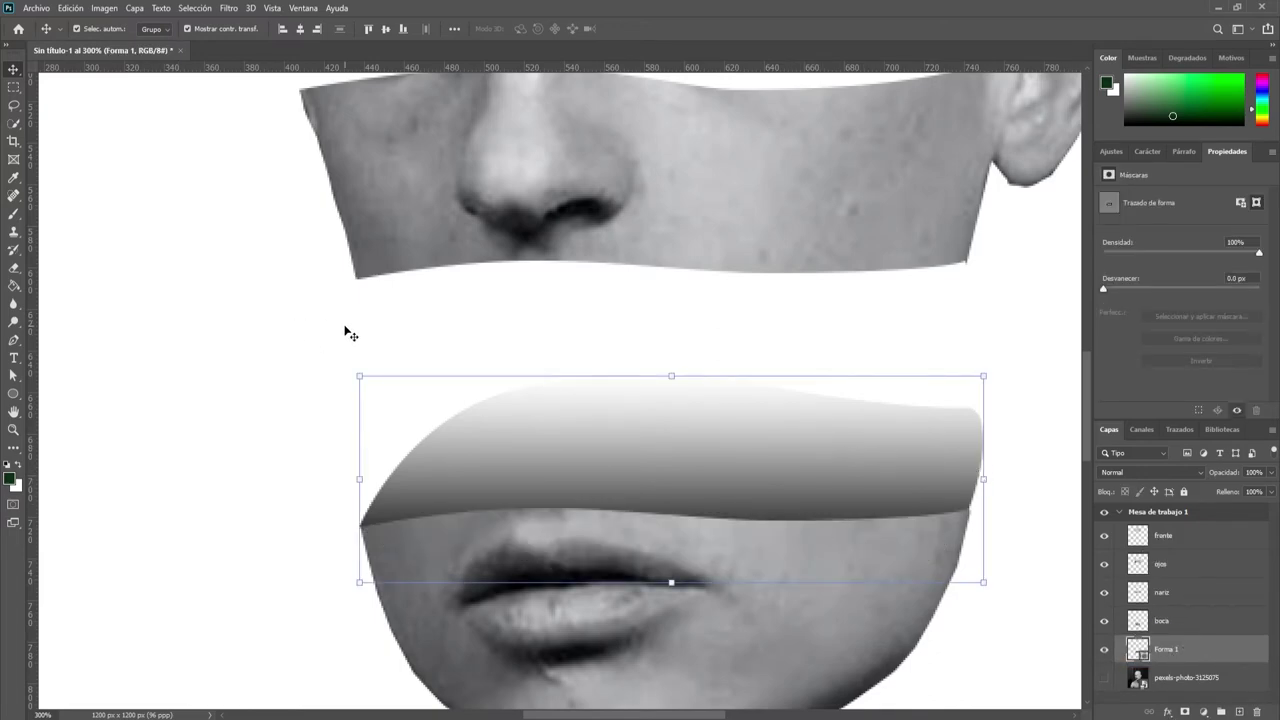
Adjust the gradient shape's right-side anchors and curves so its right end becomes rounded.
{"action": "key", "text": "a"}
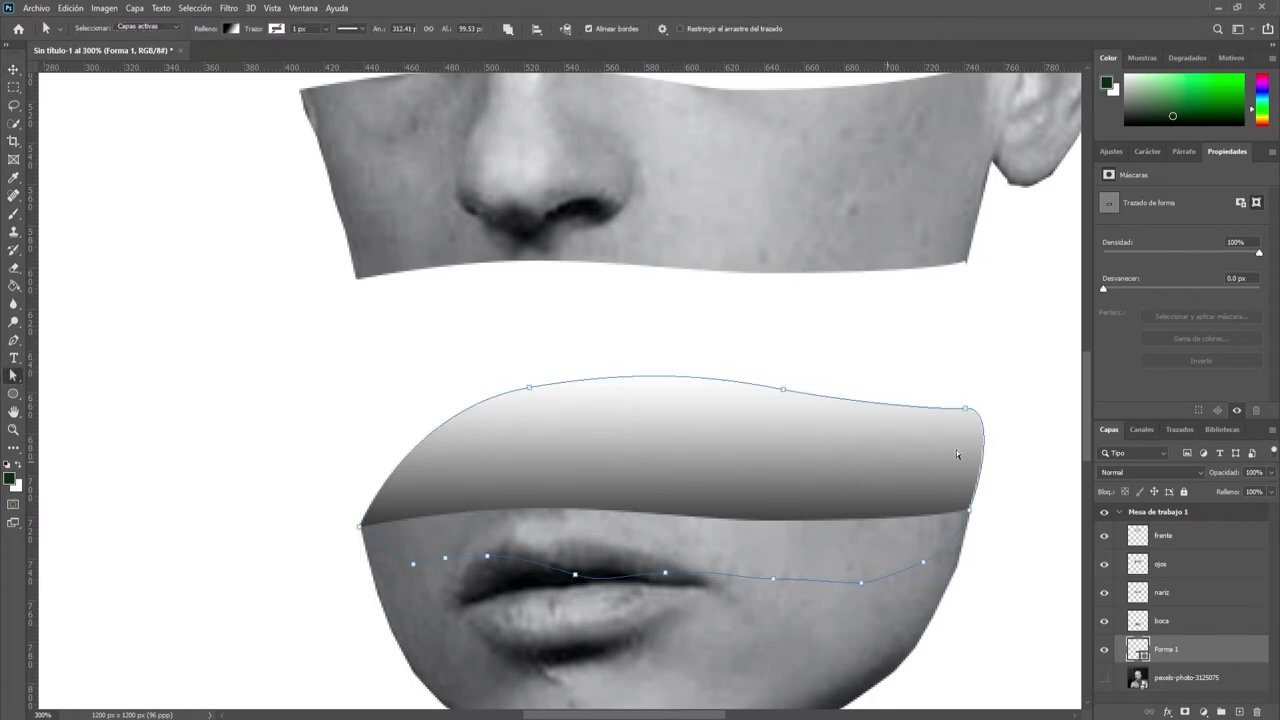
{"action": "left_click", "coordinate": [966, 411]}
{"action": "left_click_drag", "start_coordinate": [995, 407], "coordinate": [1057, 417]}
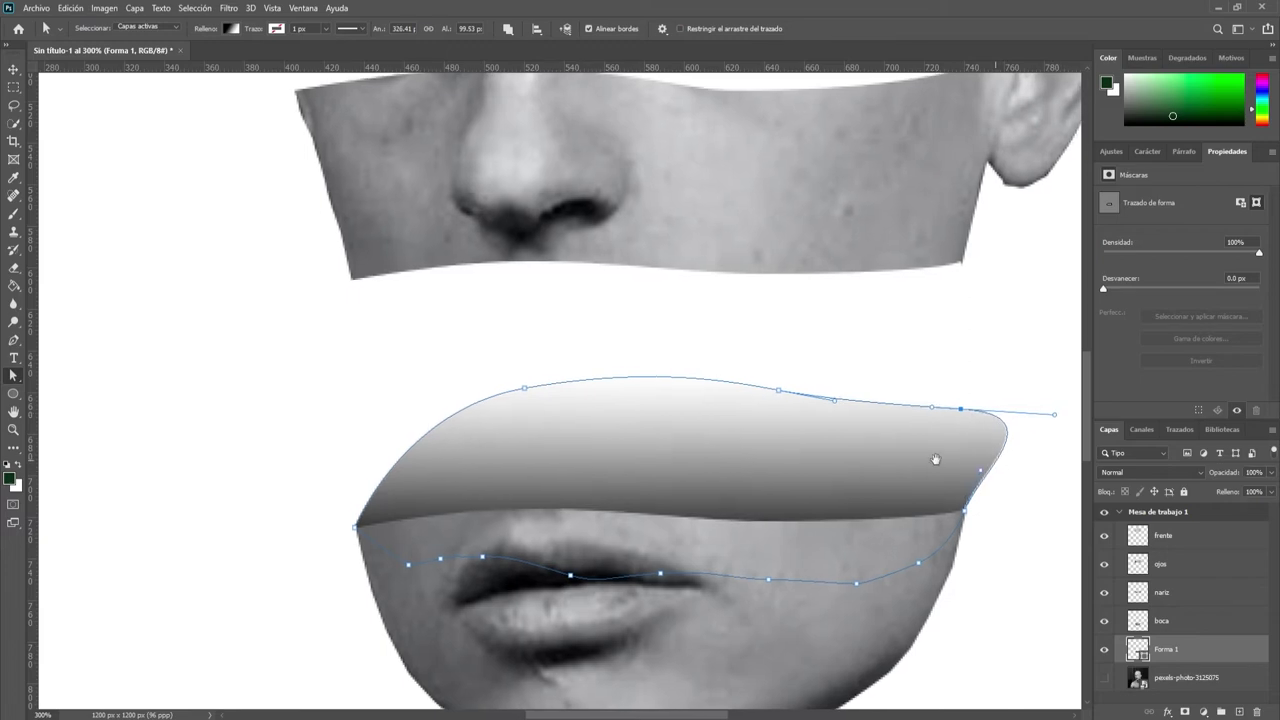
{"action": "left_click_drag", "start_coordinate": [996, 459], "coordinate": [834, 447]}
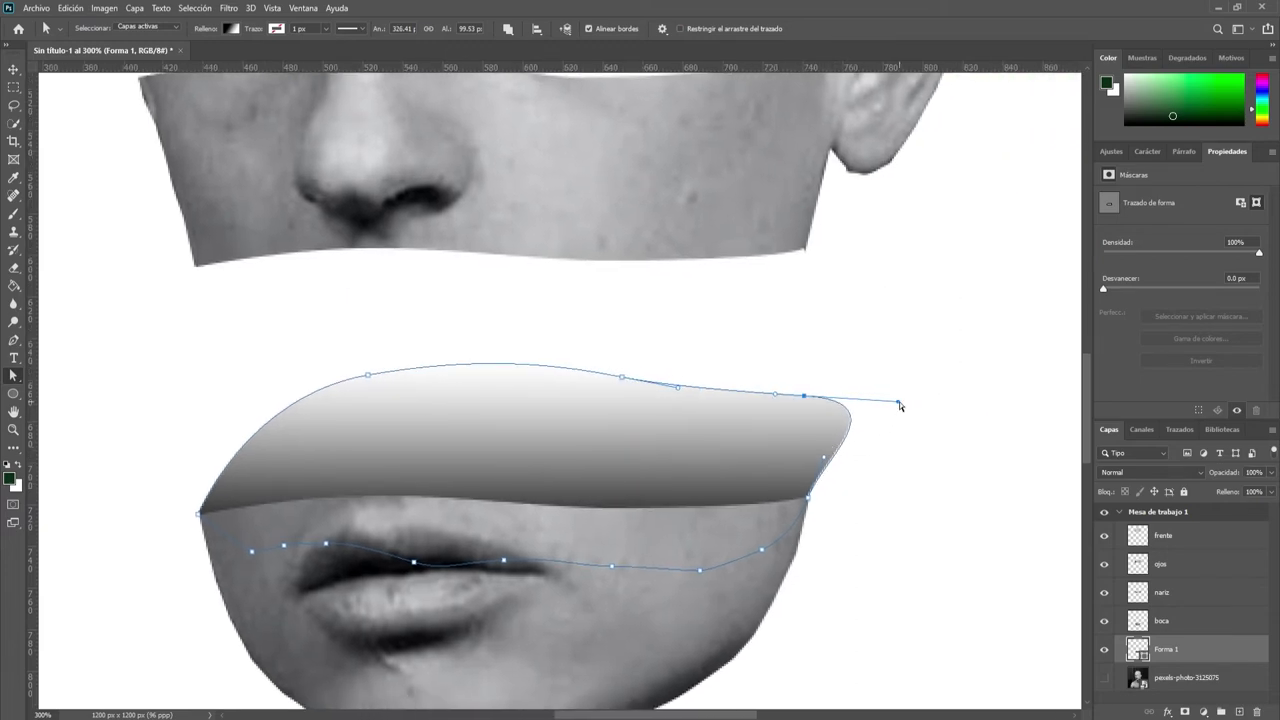
{"action": "mouse_move", "coordinate": [899, 401]}
{"action": "left_mouse_down"}
{"action": "mouse_move", "coordinate": [816, 398]}
{"action": "mouse_move", "coordinate": [827, 402]}
{"action": "left_mouse_up"}
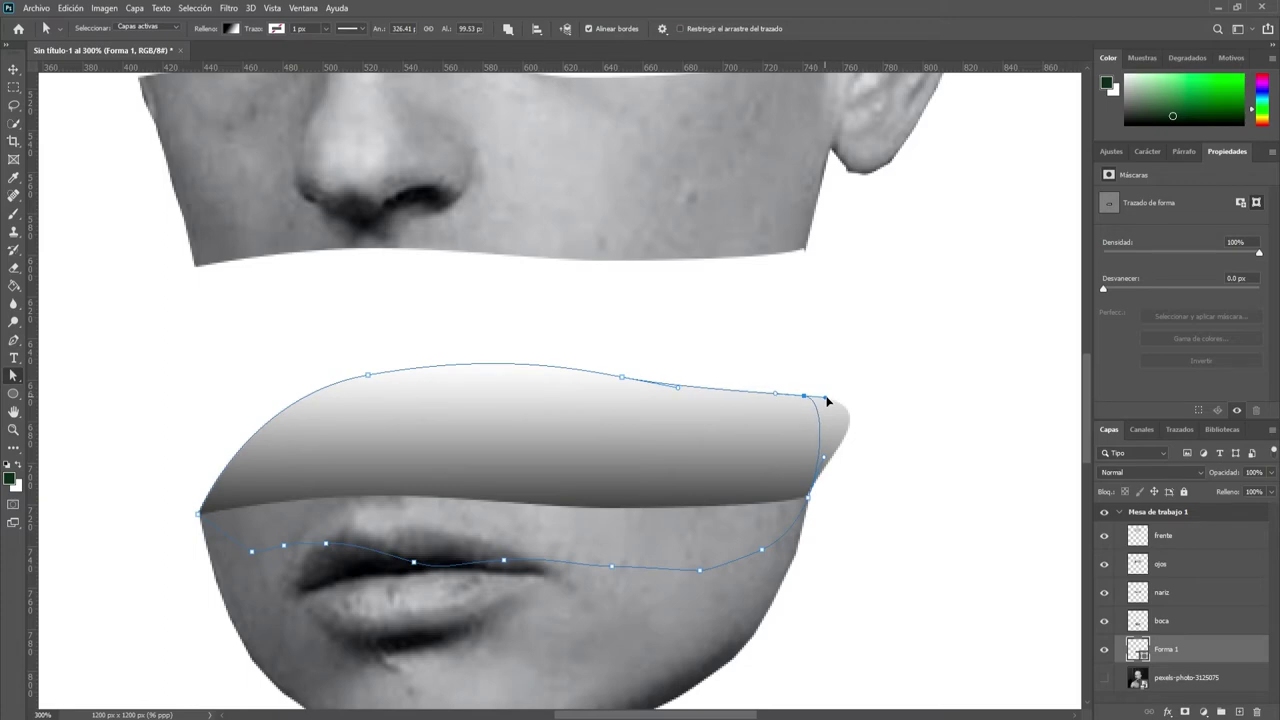
{"action": "left_click", "coordinate": [824, 459]}
{"action": "left_click_drag", "start_coordinate": [824, 459], "coordinate": [823, 457]}
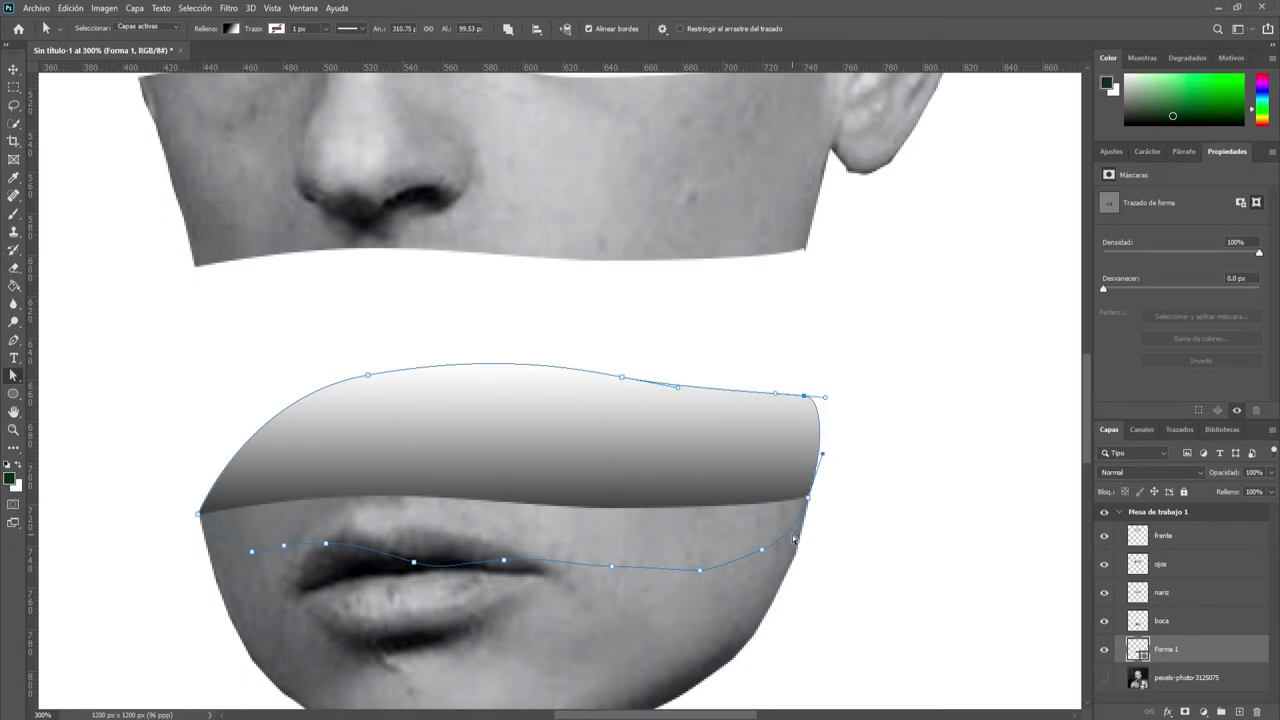
{"action": "left_click_drag", "start_coordinate": [793, 539], "coordinate": [796, 544]}
{"action": "left_click", "coordinate": [477, 312]}
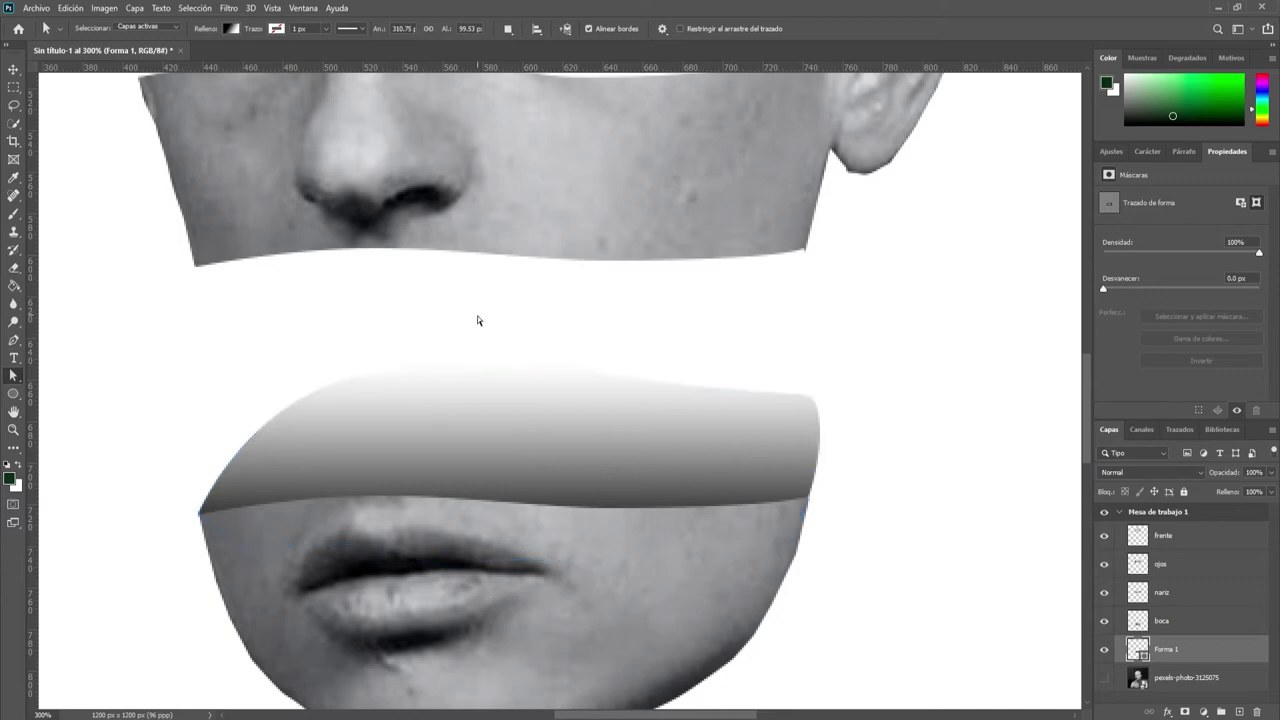
Lower the nose strip by about 67 px.
{"action": "left_click_drag", "start_coordinate": [477, 206], "coordinate": [496, 362]}
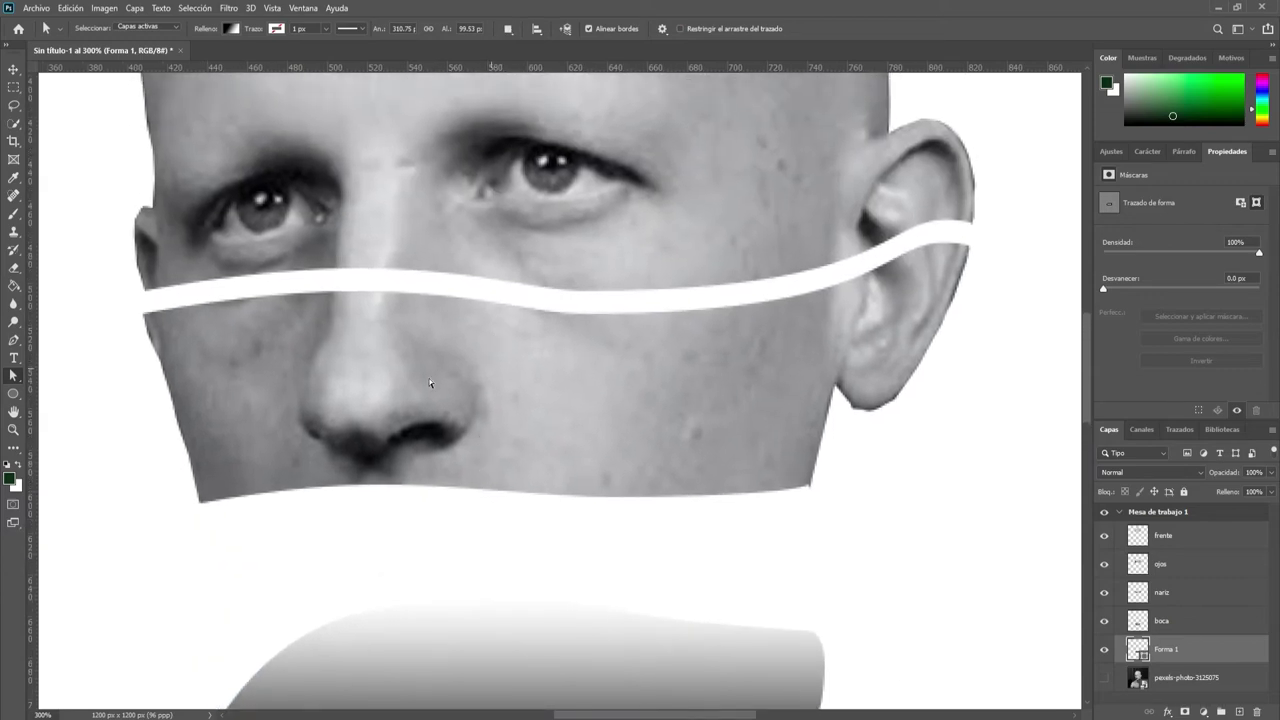
{"action": "key", "text": "v"}
{"action": "left_click", "coordinate": [611, 413]}
{"action": "left_click_drag", "start_coordinate": [611, 413], "coordinate": [611, 544]}
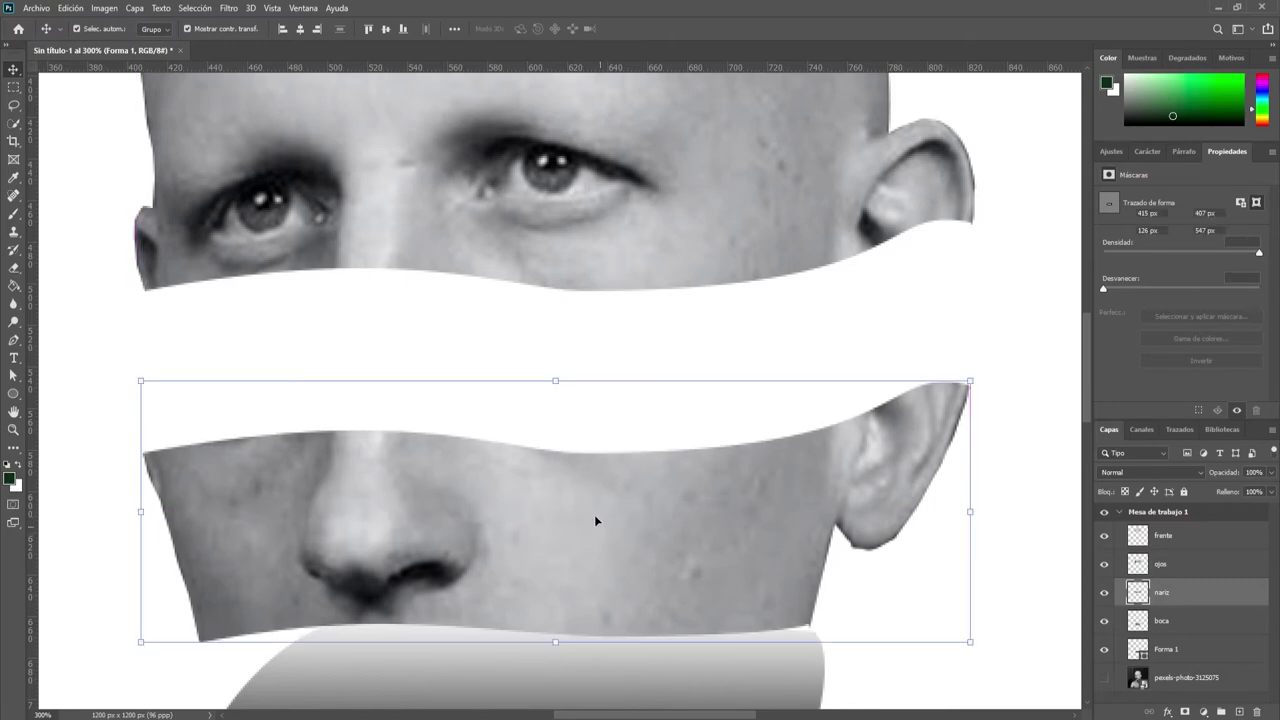
Finish lowering the nose strip, then drag a Forma 1 copia duplicate up beneath it.
{"action": "scroll", "coordinate": [594, 517], "scroll_direction": "up", "scroll_amount": 2}
{"action": "scroll", "coordinate": [576, 505], "scroll_direction": "down", "scroll_amount": 2}
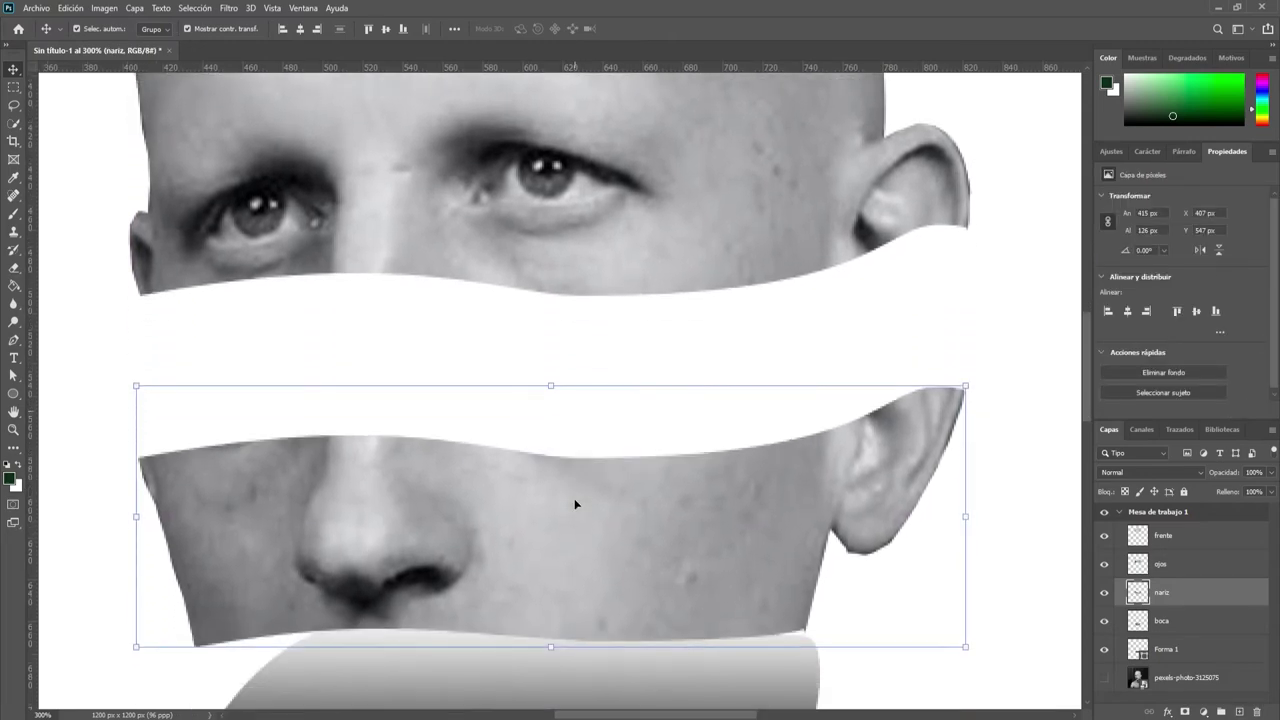
{"action": "scroll", "coordinate": [576, 505], "scroll_direction": "down", "scroll_amount": 3}
{"action": "scroll", "coordinate": [576, 505], "scroll_direction": "down", "scroll_amount": 1}
{"action": "left_click_drag", "start_coordinate": [563, 409], "coordinate": [564, 417]}
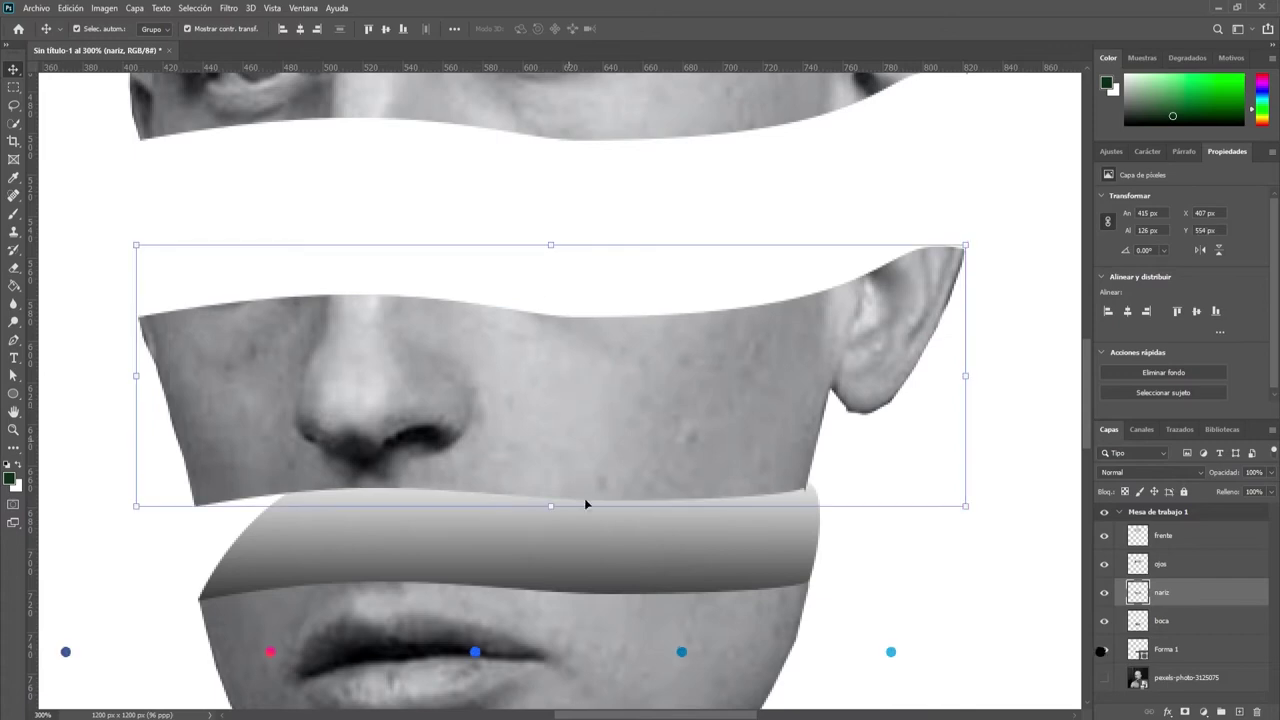
{"action": "left_click", "coordinate": [599, 536]}
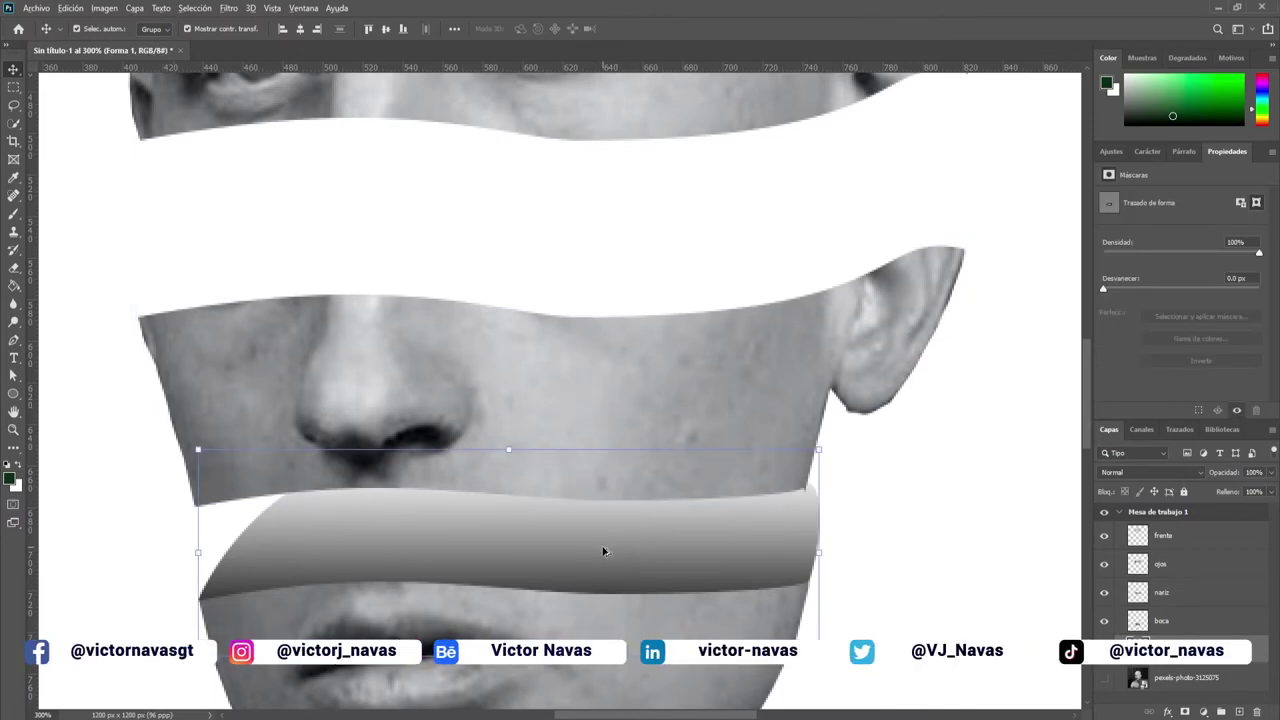
{"action": "mouse_move", "coordinate": [603, 551]}
{"action": "left_mouse_down"}
{"action": "mouse_move", "coordinate": [593, 273]}
{"action": "mouse_move", "coordinate": [545, 267]}
{"action": "left_mouse_up"}
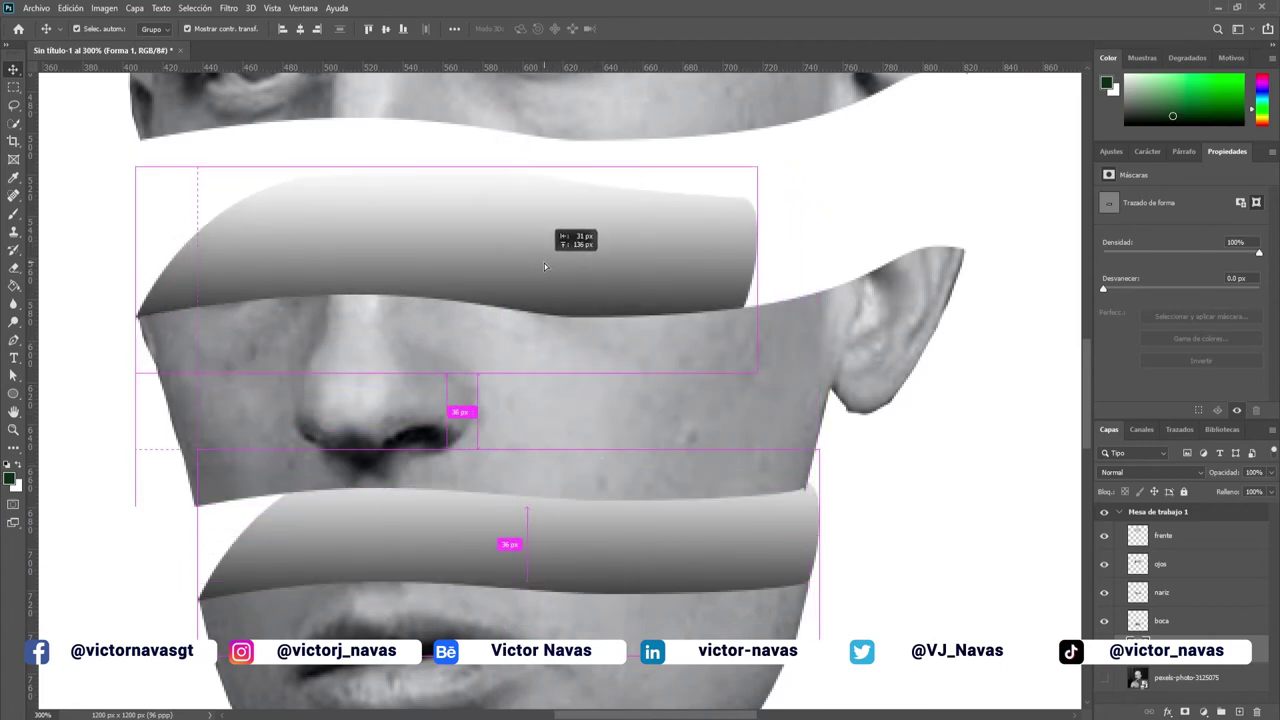
Drop the Forma 1 copia gradient behind the nose strip and stretch it out toward the ear.
{"action": "left_click_drag", "start_coordinate": [545, 267], "coordinate": [546, 264]}
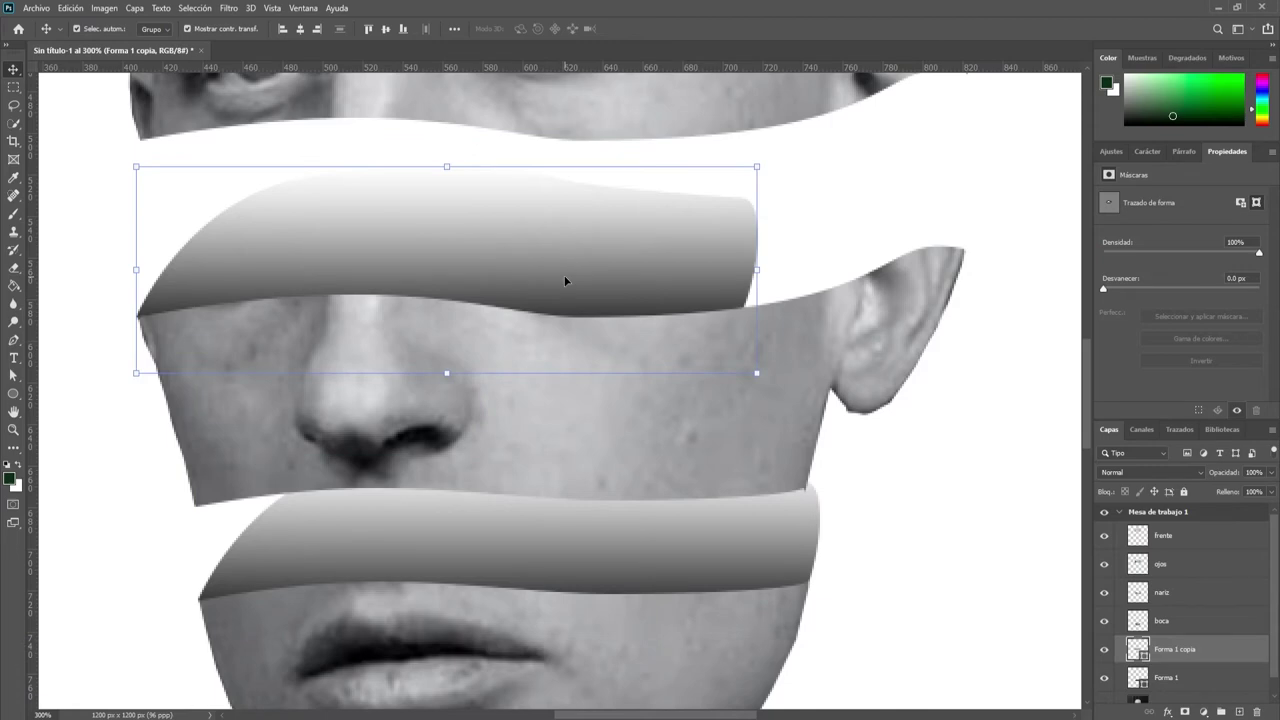
{"action": "key", "text": "Right"}
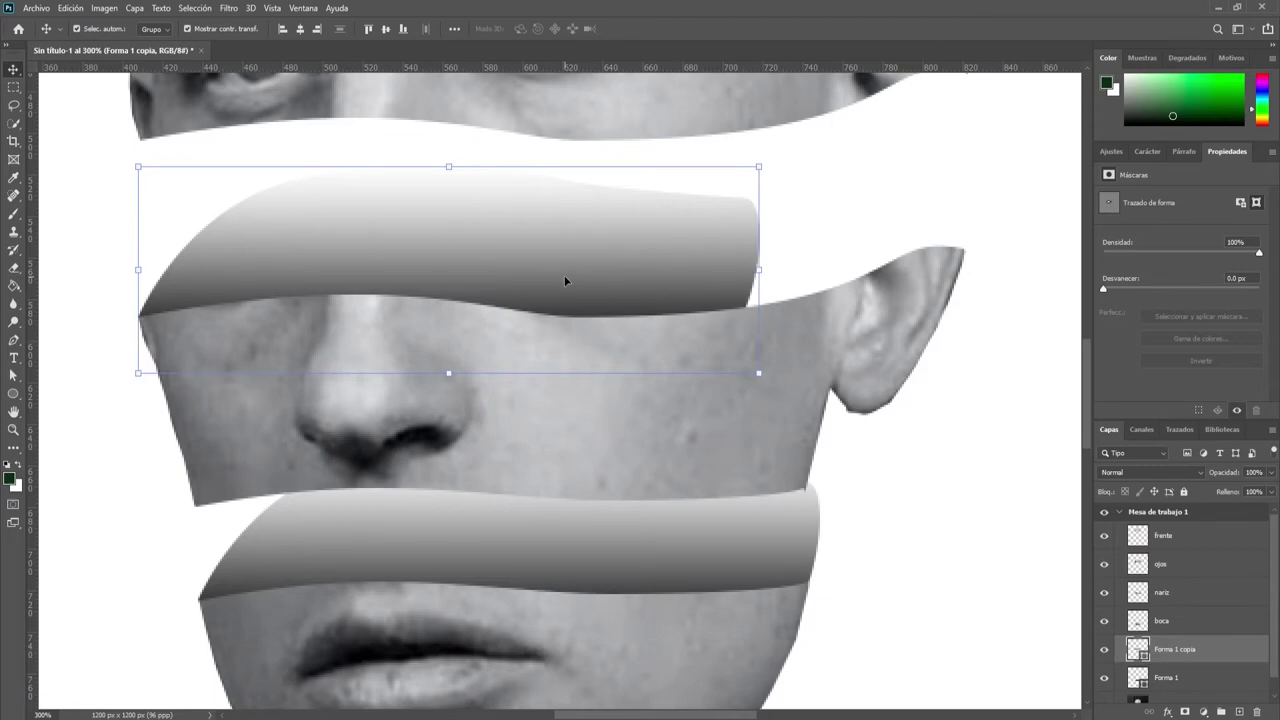
{"action": "left_click_drag", "start_coordinate": [760, 268], "coordinate": [966, 248]}
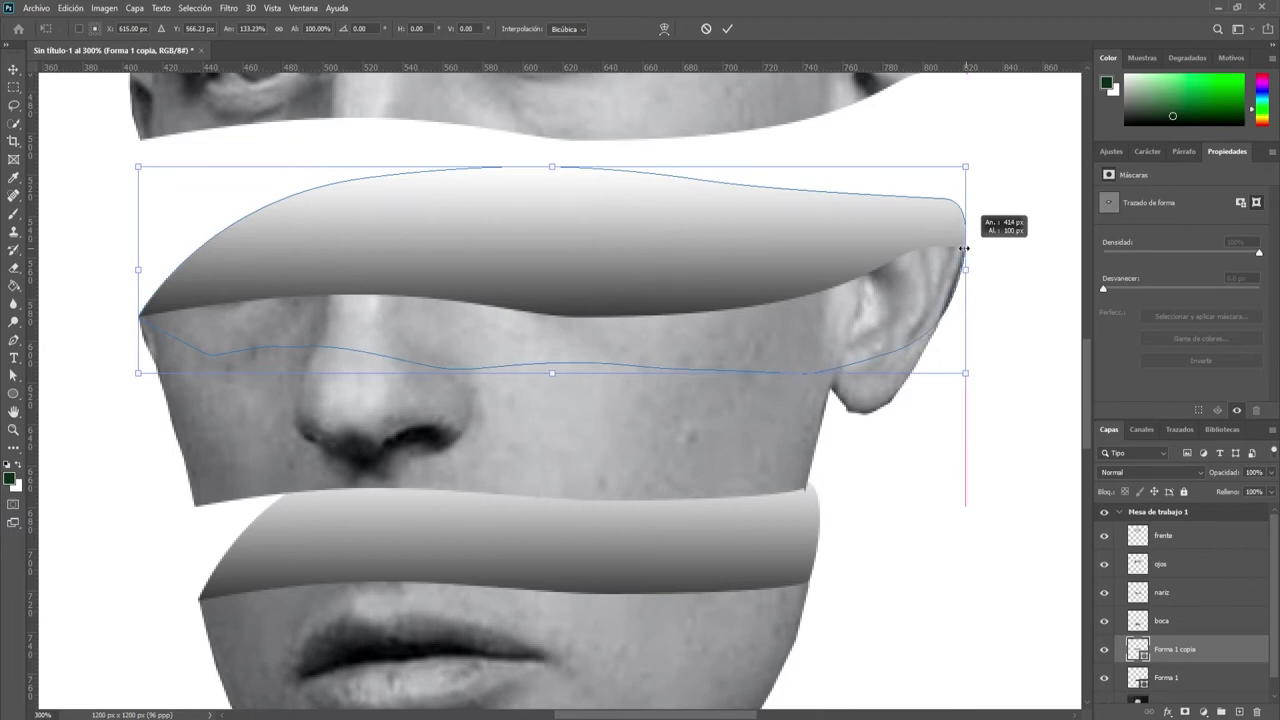
{"action": "left_click_drag", "start_coordinate": [965, 248], "coordinate": [742, 382]}
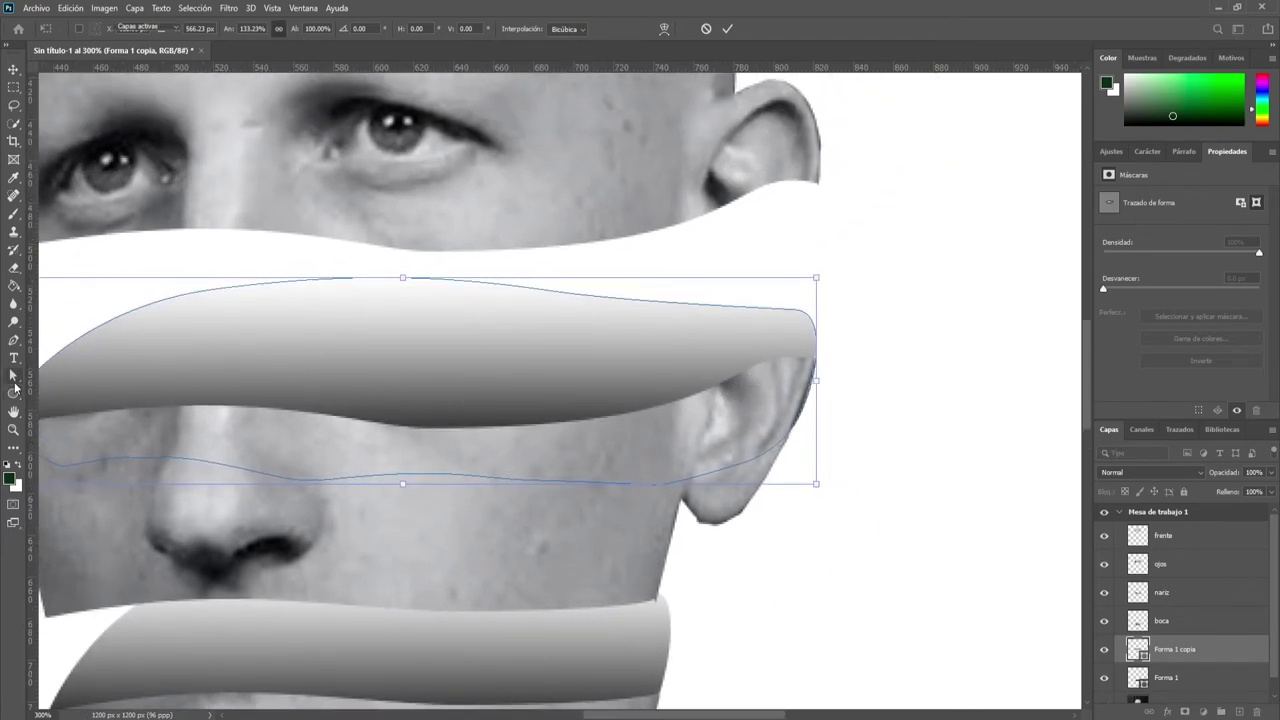
Reshape the copy's curve beside the ear to fill the gap under the eyes.
{"action": "right_click", "coordinate": [14, 378]}
{"action": "left_click", "coordinate": [782, 453]}
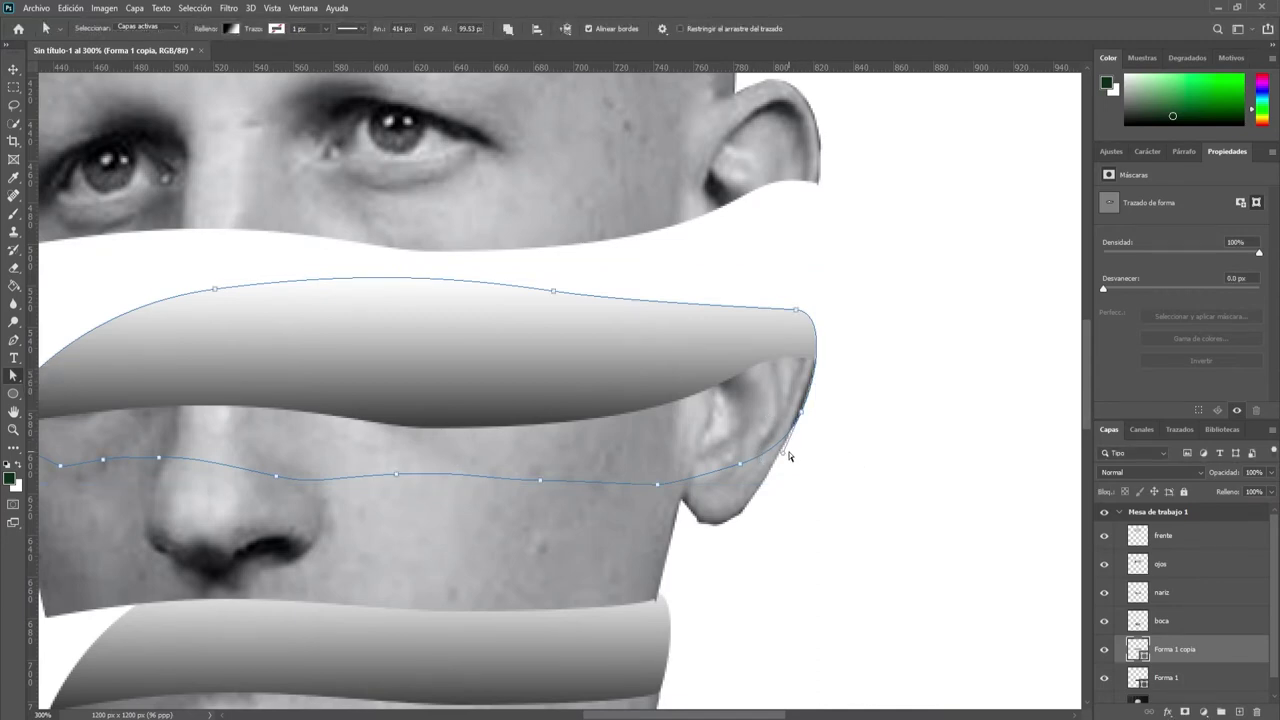
{"action": "left_click_drag", "start_coordinate": [782, 456], "coordinate": [825, 372]}
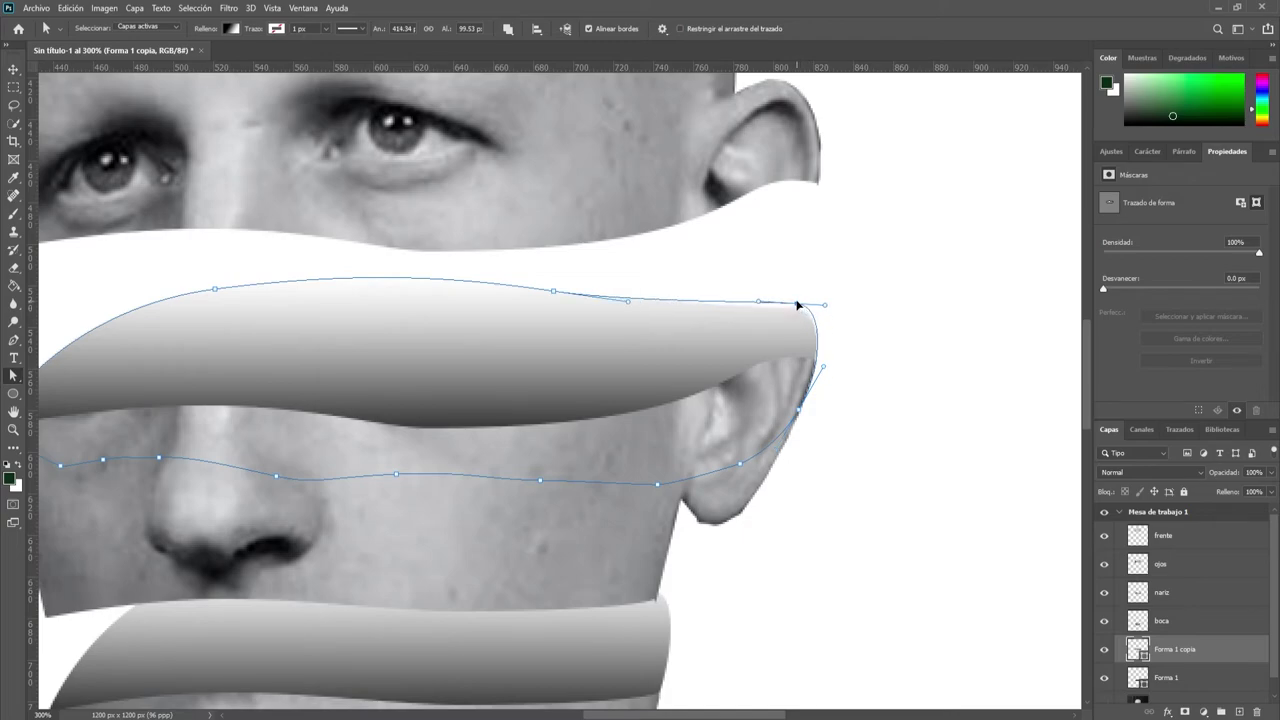
{"action": "left_click", "coordinate": [842, 421]}
{"action": "left_click_drag", "start_coordinate": [320, 320], "coordinate": [671, 505]}
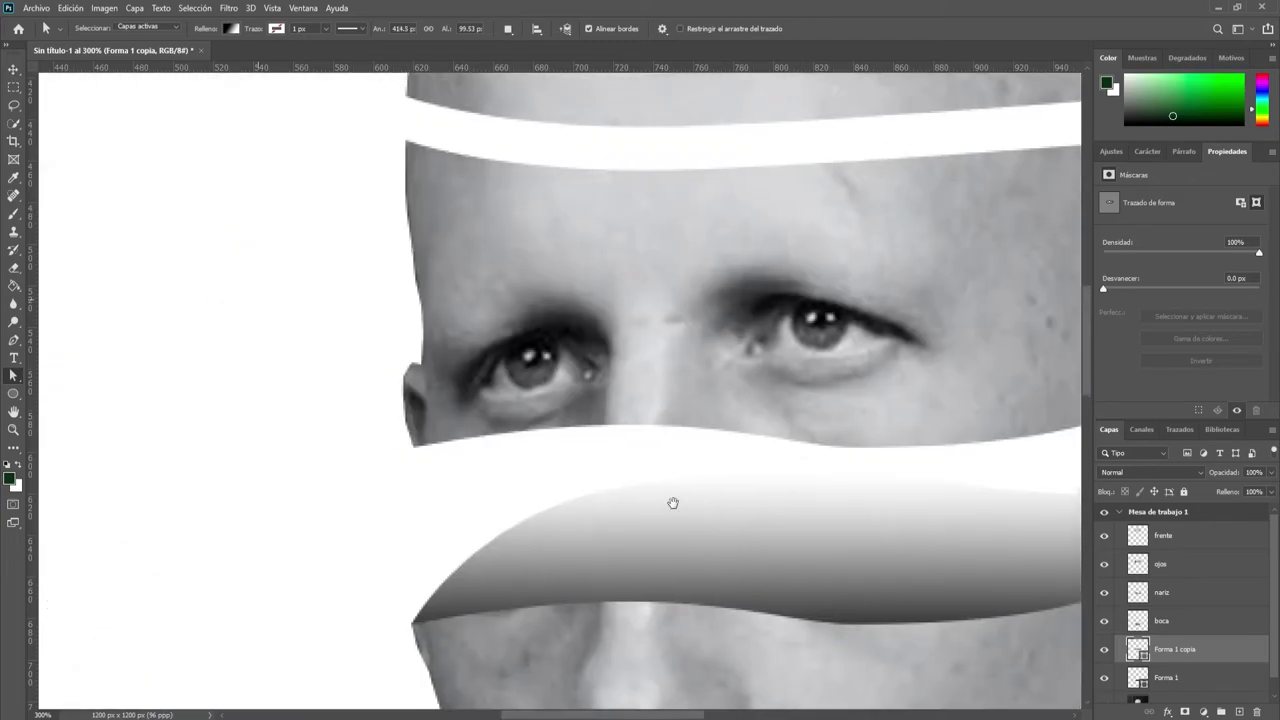
Lower the eyes slice slightly and move the middle gradient strip up onto the nose slice.
{"action": "key", "text": "z"}
{"action": "left_click", "coordinate": [780, 440], "text": "alt"}
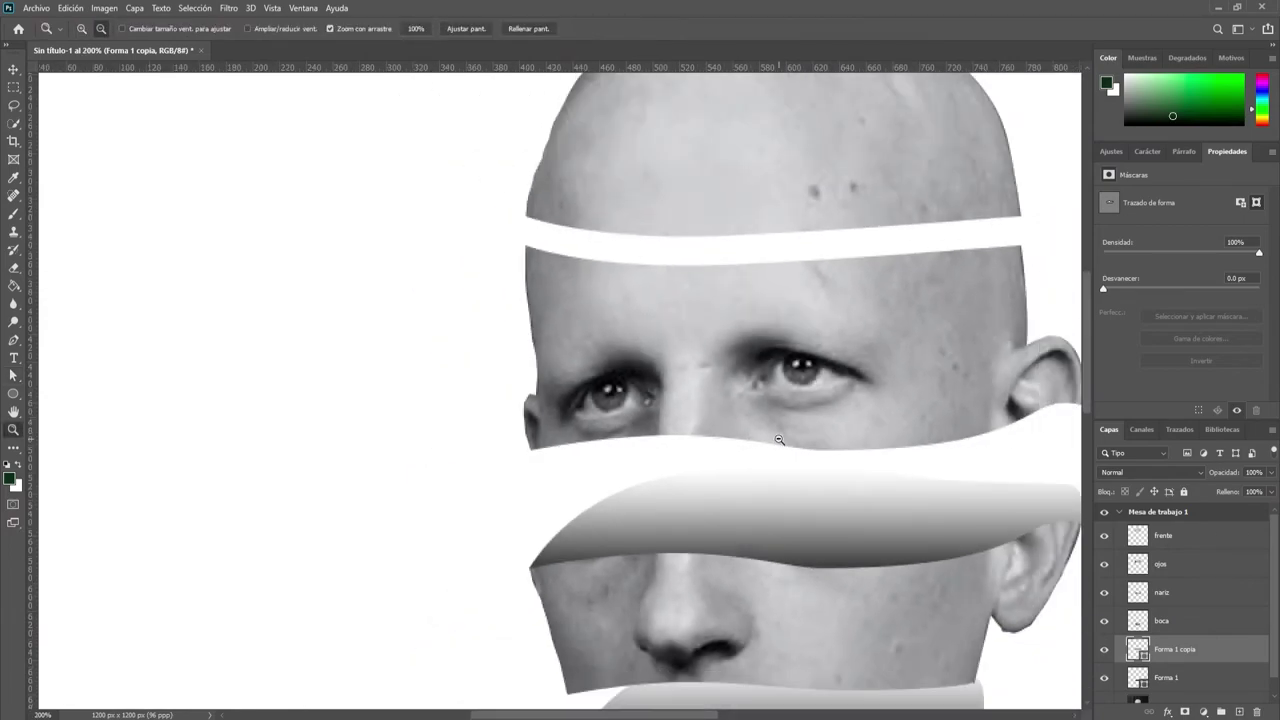
{"action": "left_click", "coordinate": [846, 488], "text": "alt"}
{"action": "left_click_drag", "start_coordinate": [846, 488], "coordinate": [694, 511]}
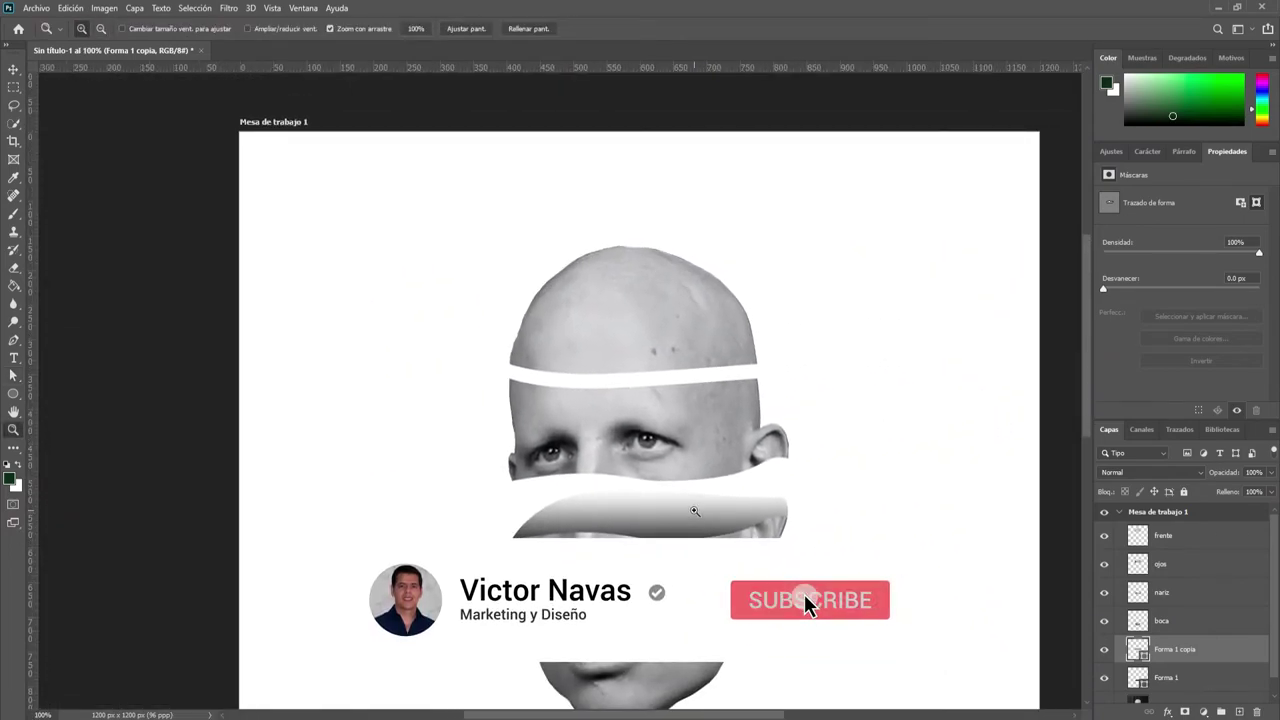
{"action": "key", "text": "v"}
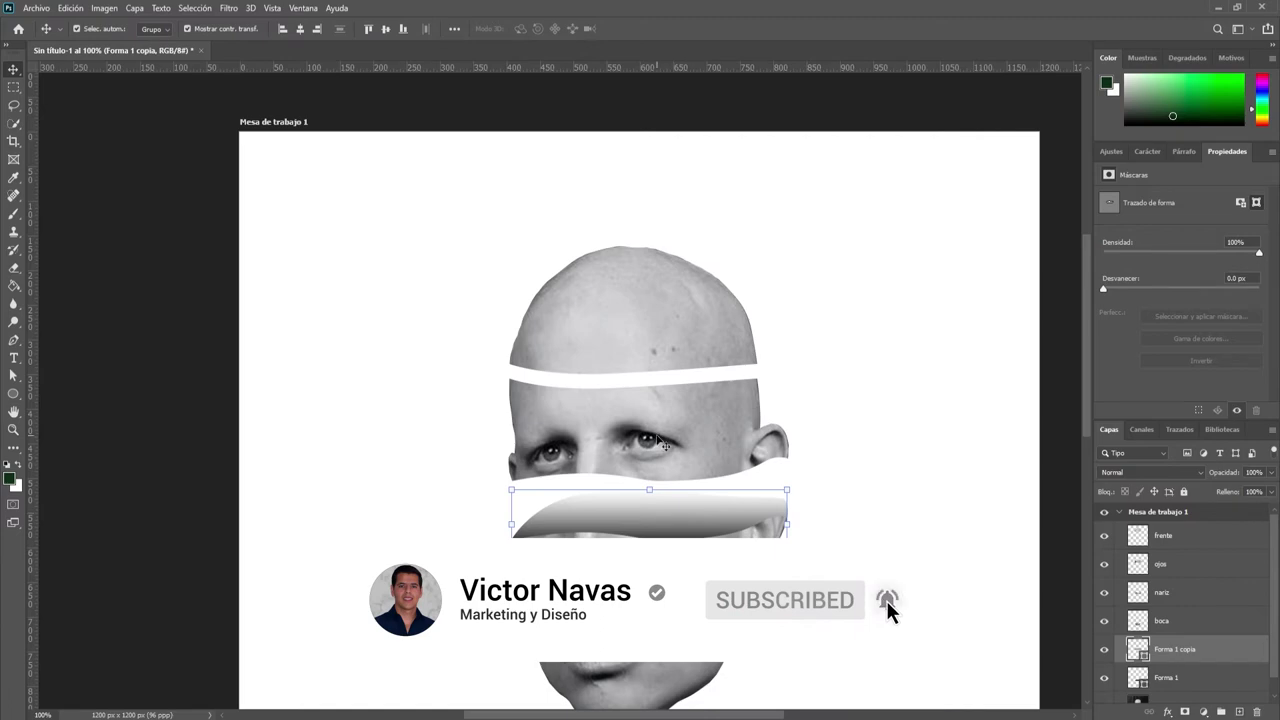
{"action": "left_click_drag", "start_coordinate": [657, 439], "coordinate": [658, 455]}
{"action": "left_click", "coordinate": [682, 530]}
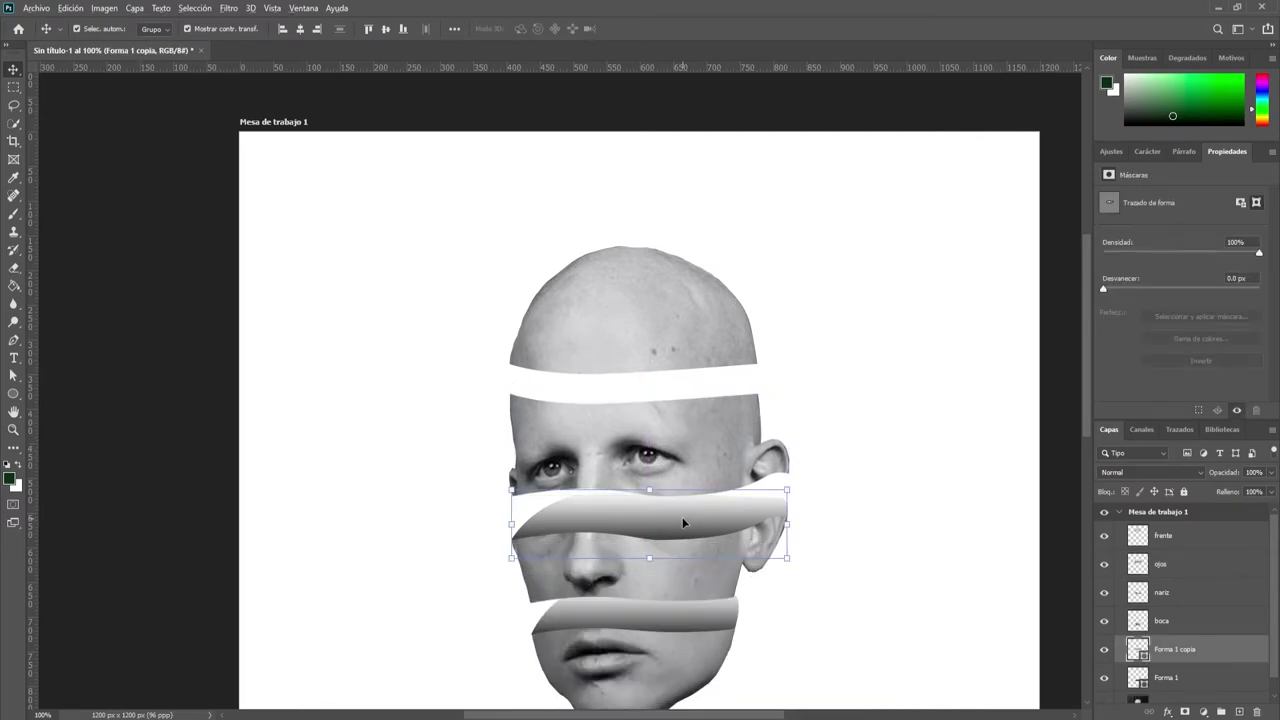
{"action": "left_click_drag", "start_coordinate": [685, 516], "coordinate": [681, 374]}
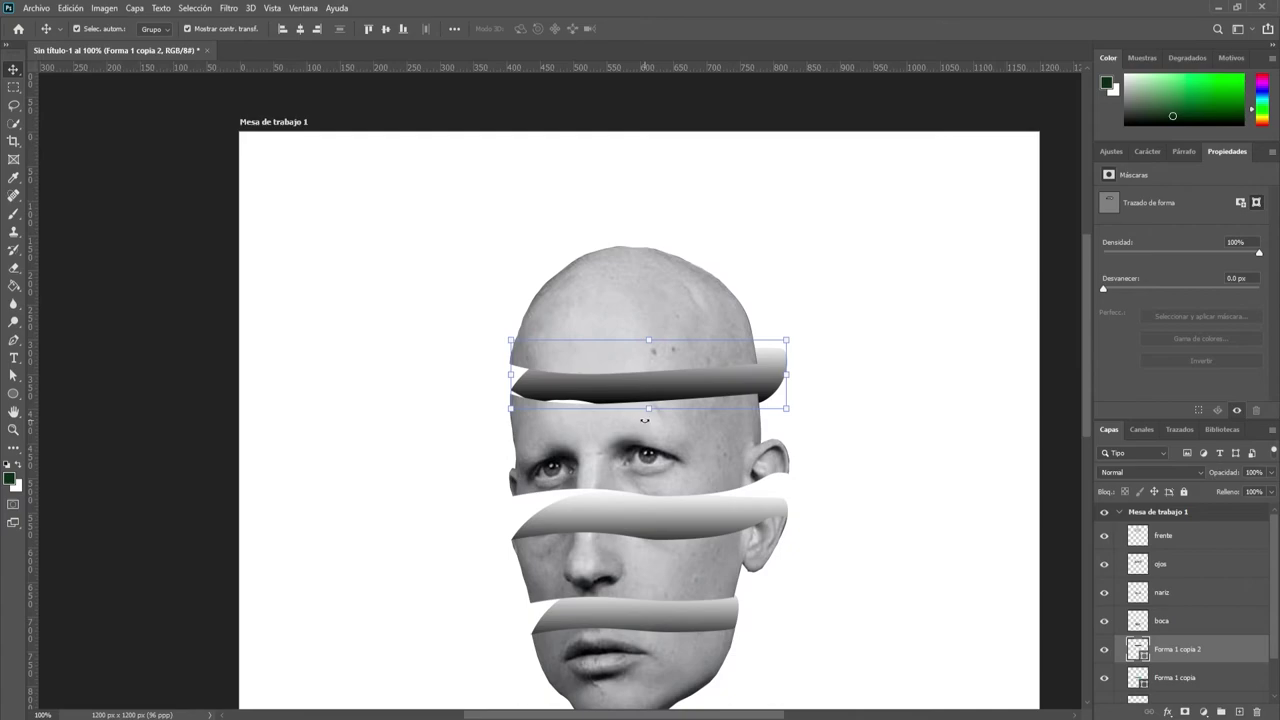
Zoom in and nudge the forehead strip down 5 px and slightly left.
{"action": "key", "text": "z"}
{"action": "left_click", "coordinate": [630, 425]}
{"action": "left_click", "coordinate": [514, 365]}
{"action": "key", "text": "v"}
{"action": "left_click_drag", "start_coordinate": [511, 352], "coordinate": [473, 338]}
{"action": "key", "text": "Left"}
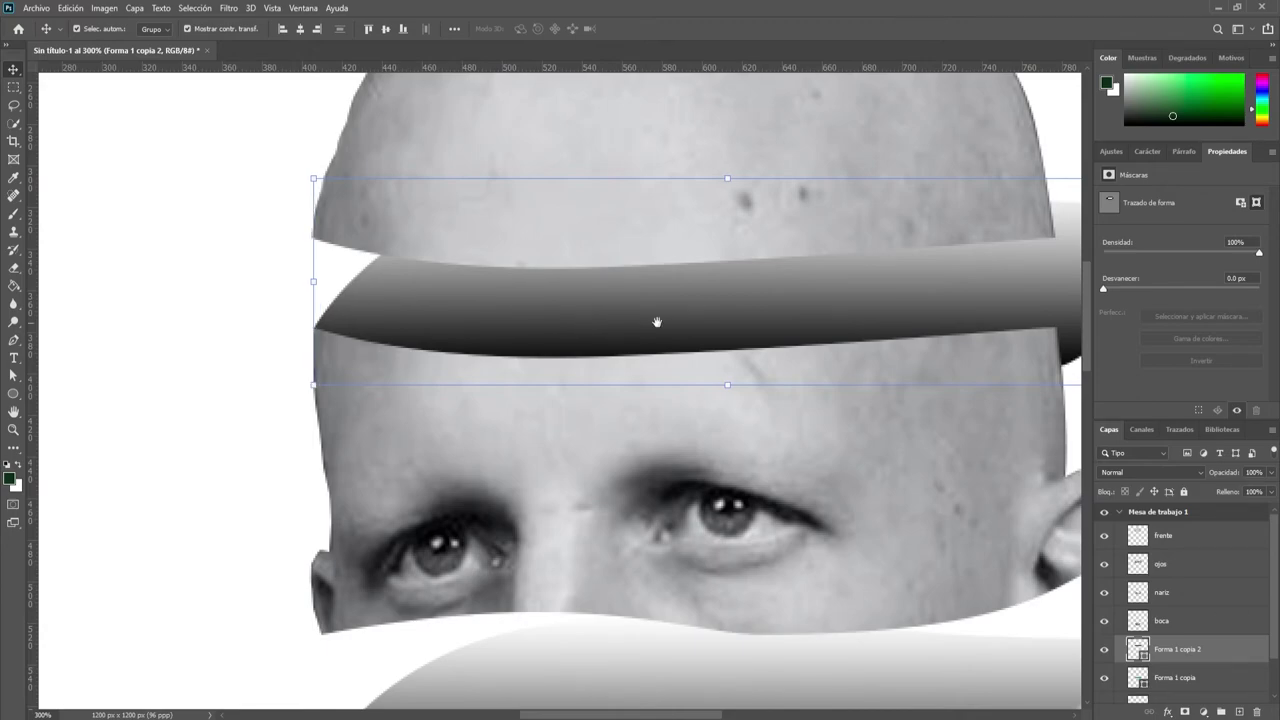
{"action": "left_click_drag", "start_coordinate": [657, 322], "coordinate": [415, 340]}
Pull Forma 1 copia 2's right-end anchors and top-right curve inward toward the head.
{"action": "left_click", "coordinate": [13, 375]}
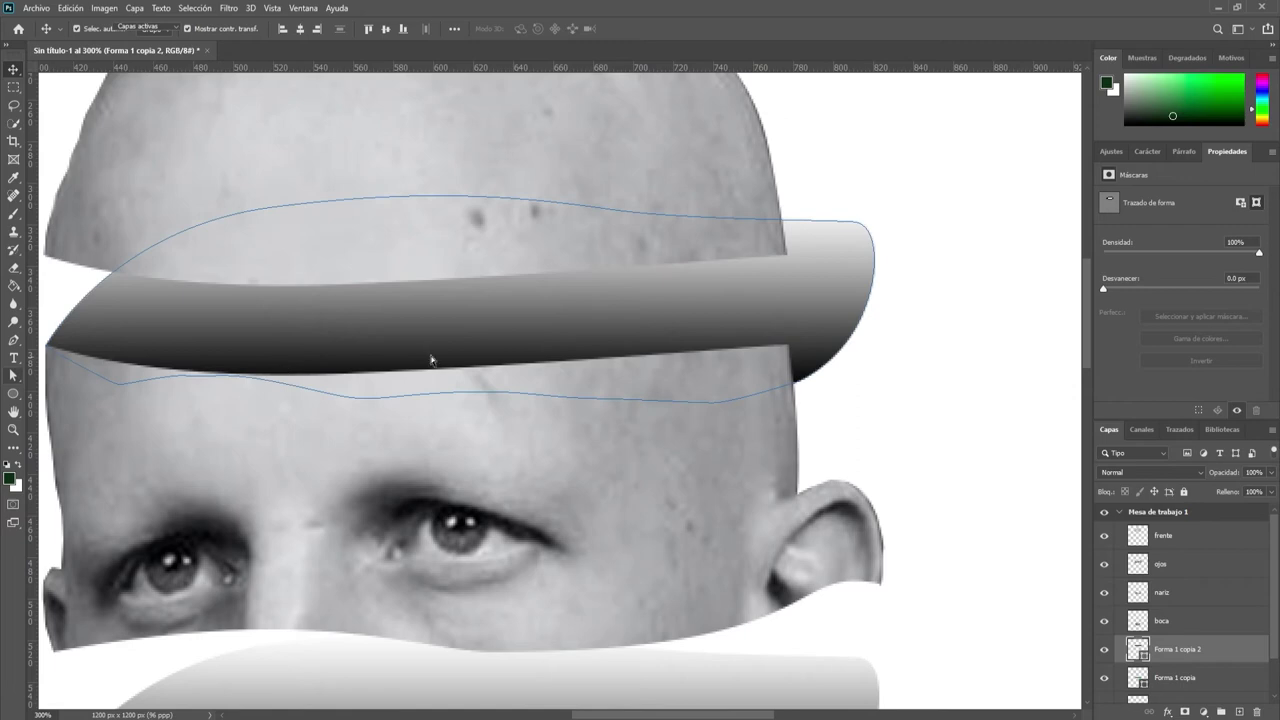
{"action": "left_click_drag", "start_coordinate": [855, 332], "coordinate": [791, 347]}
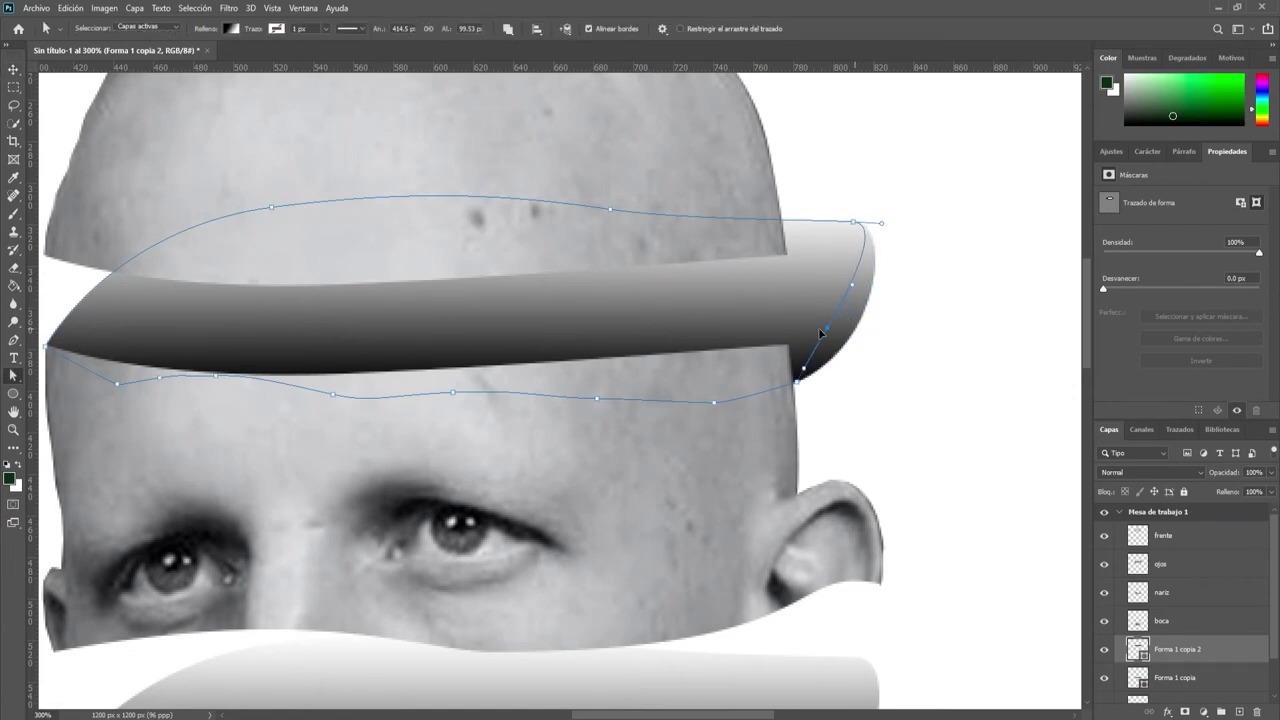
{"action": "left_click", "coordinate": [768, 386]}
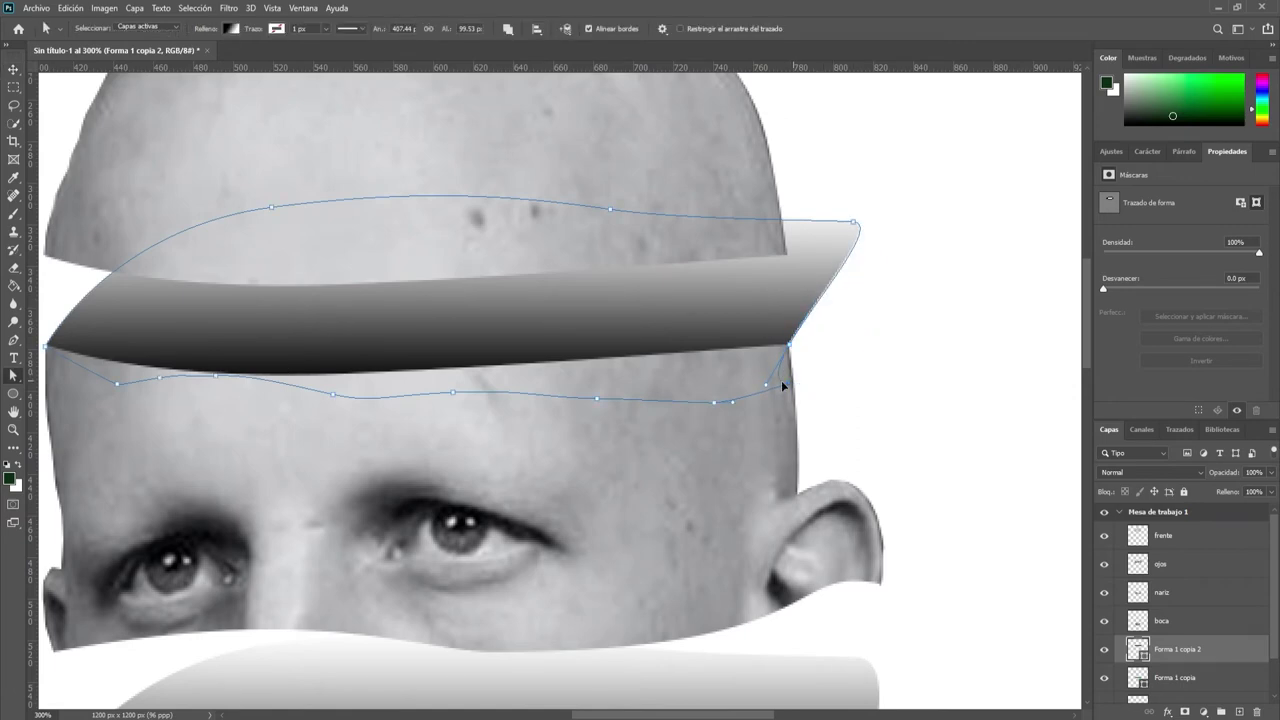
{"action": "left_click_drag", "start_coordinate": [855, 224], "coordinate": [760, 224]}
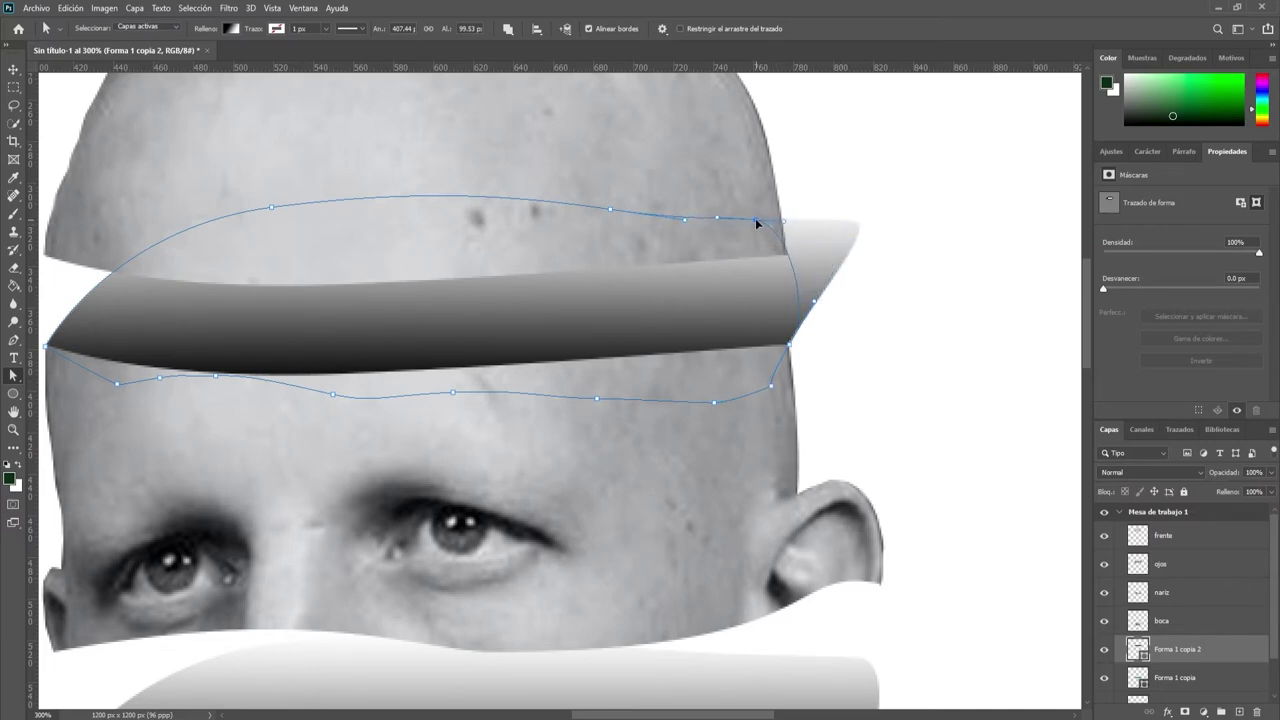
{"action": "left_click_drag", "start_coordinate": [814, 304], "coordinate": [796, 299]}
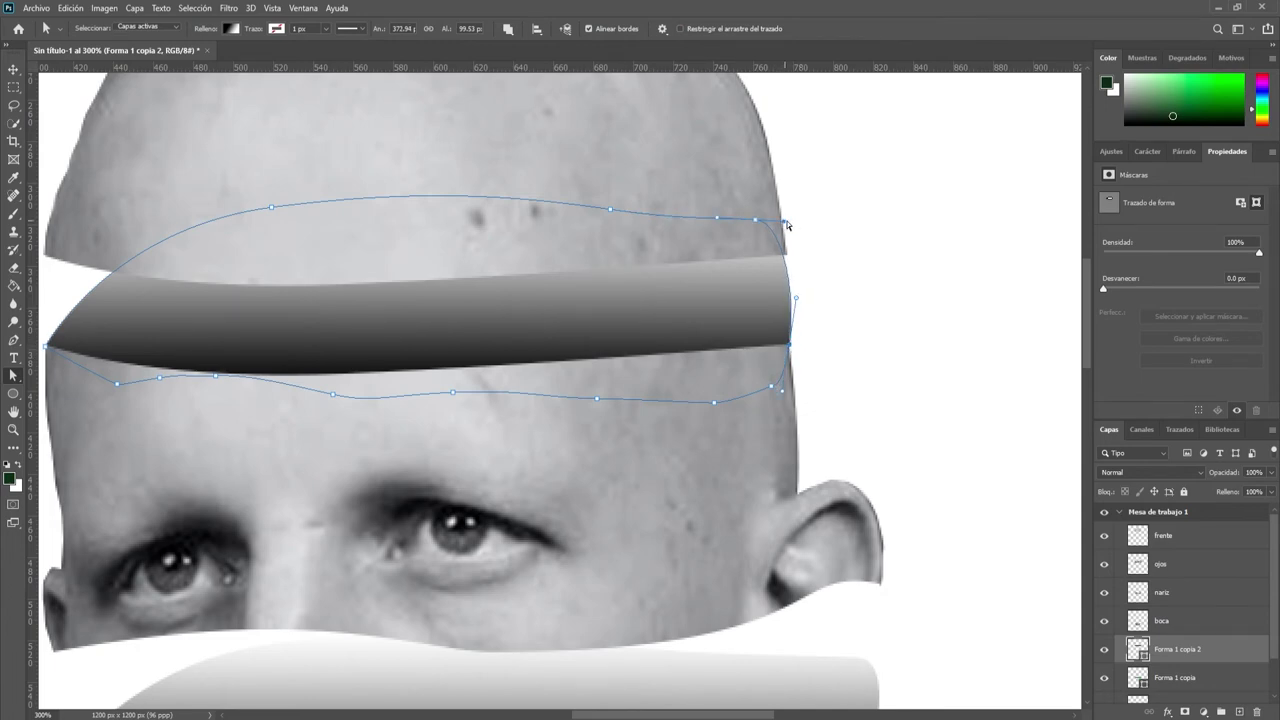
{"action": "left_click_drag", "start_coordinate": [785, 221], "coordinate": [803, 223]}
Adjust the strip's upper-left curve, then zoom back out to the full artboard.
{"action": "left_click_drag", "start_coordinate": [266, 303], "coordinate": [526, 284]}
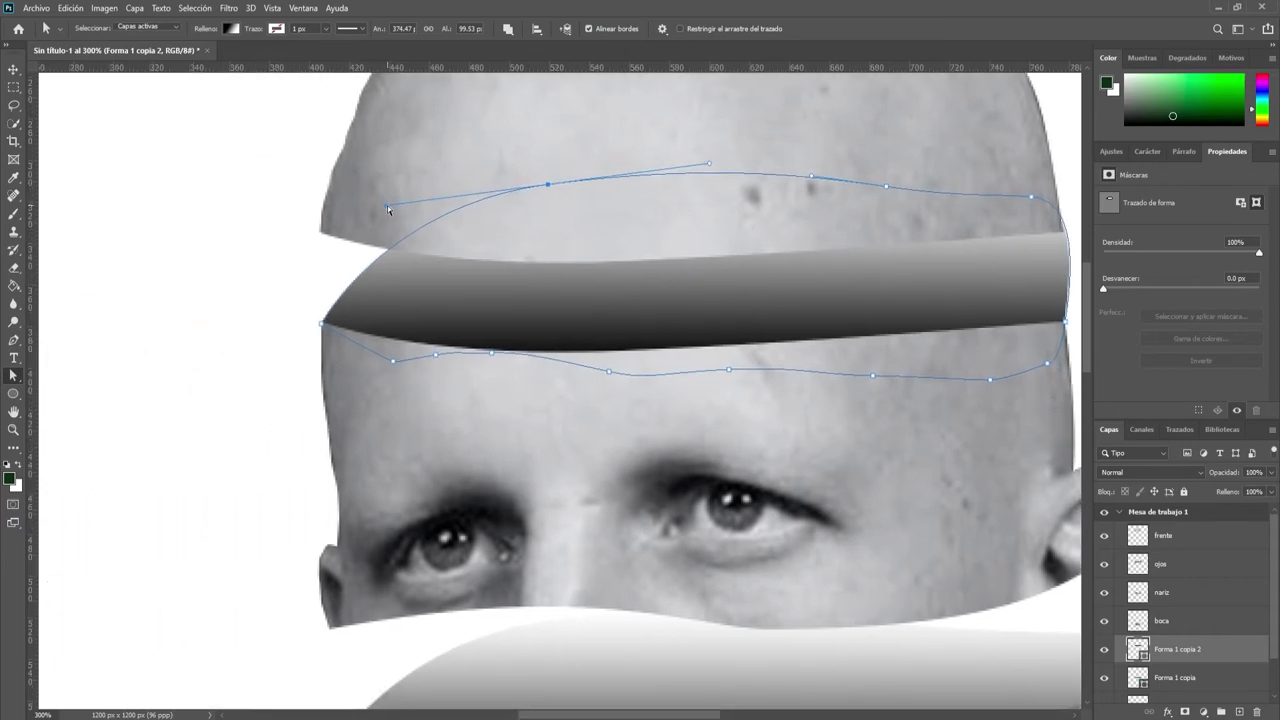
{"action": "left_click_drag", "start_coordinate": [388, 207], "coordinate": [355, 203]}
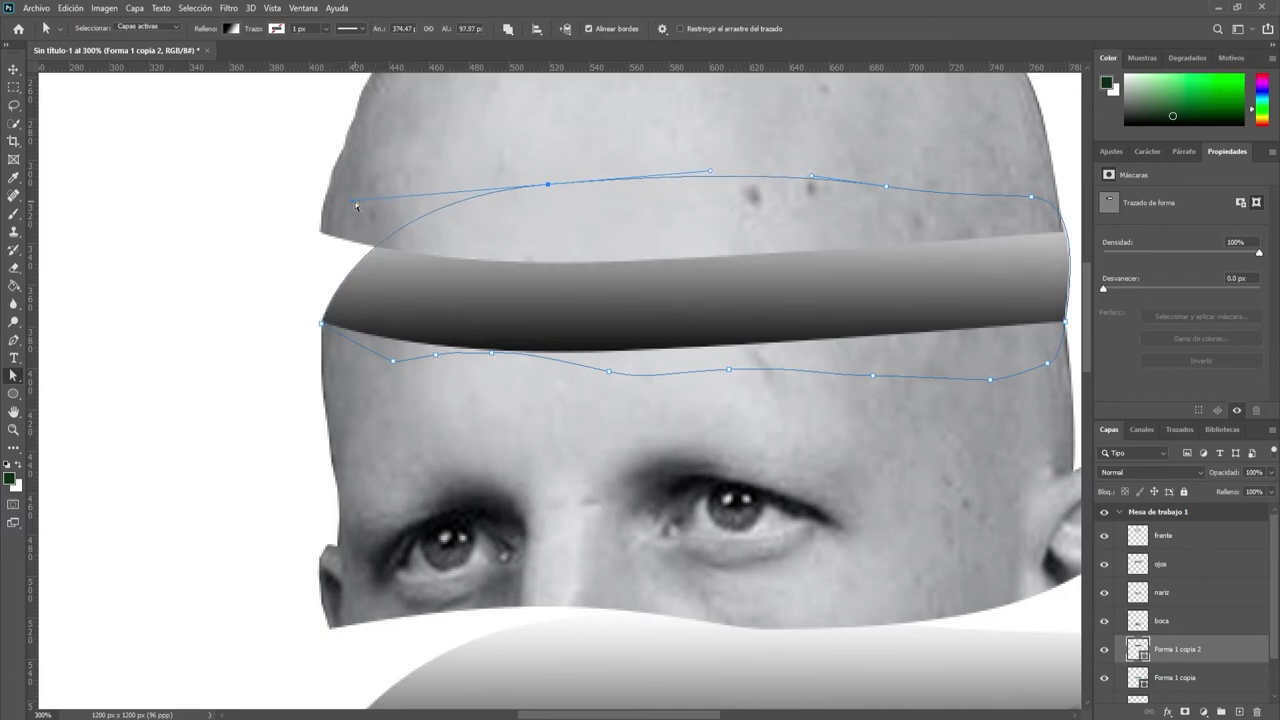
{"action": "left_click_drag", "start_coordinate": [720, 309], "coordinate": [543, 314]}
{"action": "key", "text": "z"}
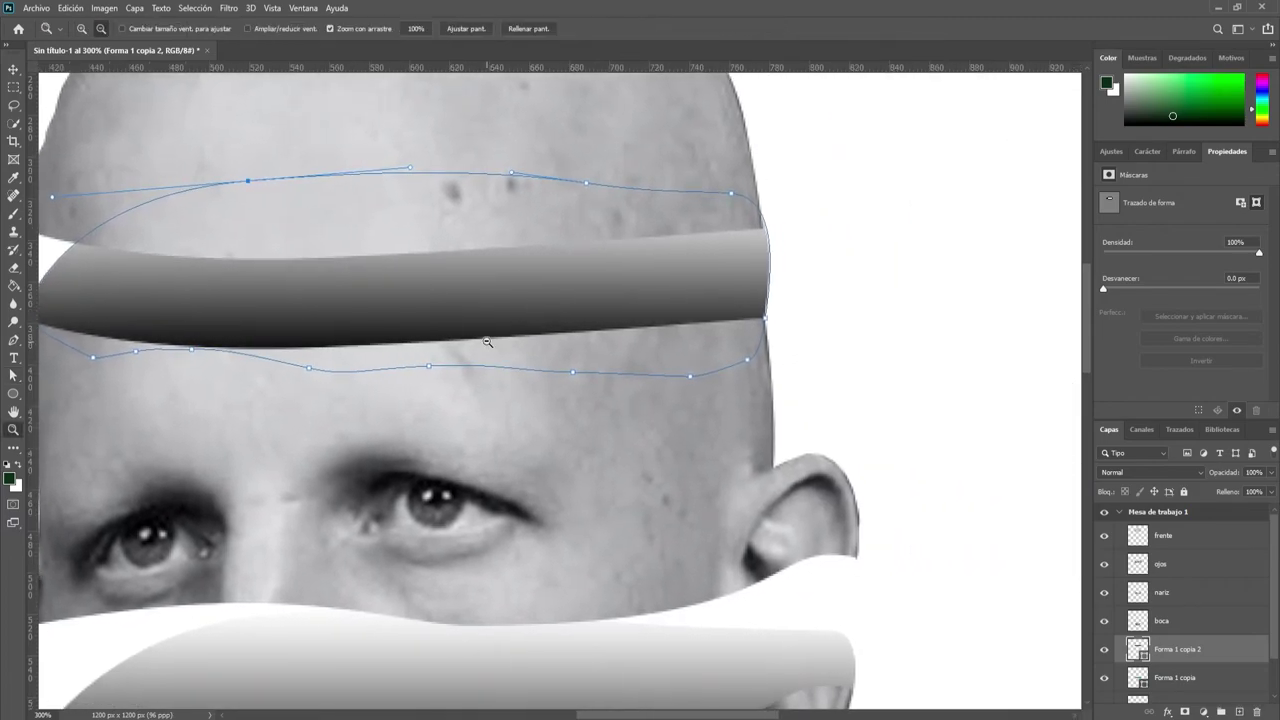
{"action": "left_click", "coordinate": [487, 342], "text": "alt"}
{"action": "left_click", "coordinate": [477, 400], "text": "alt"}
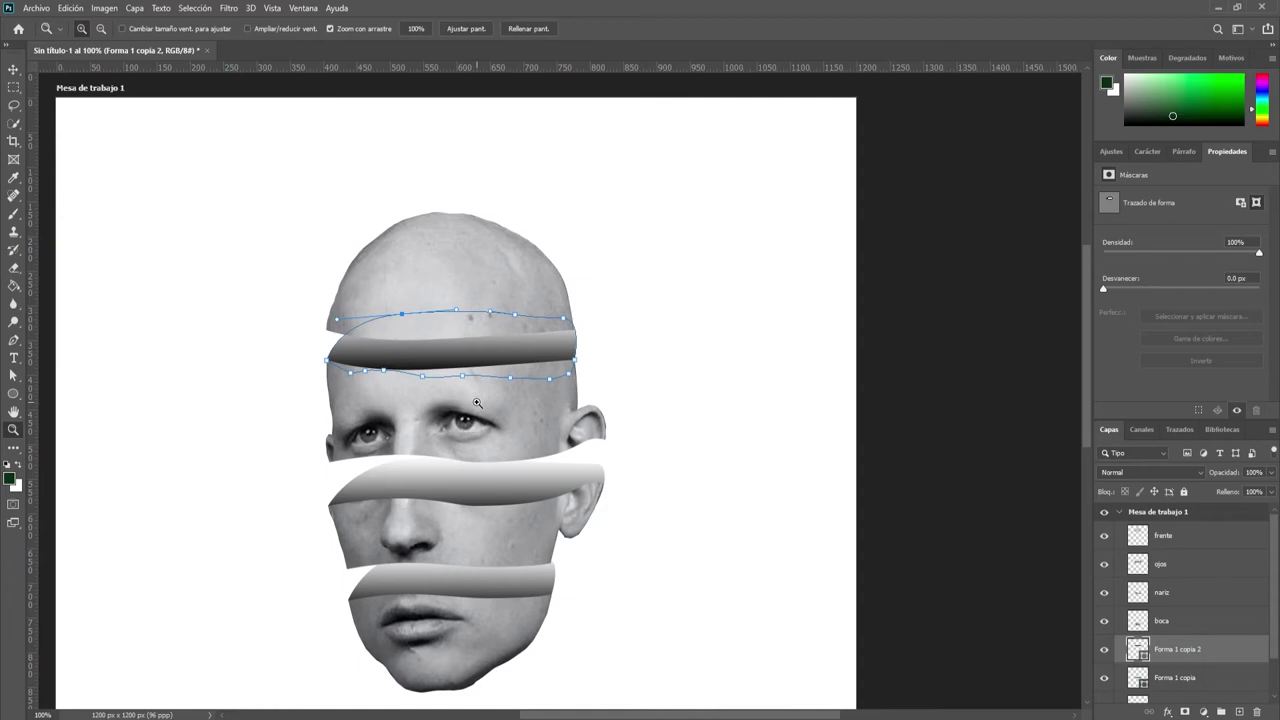
Tuck in Forma 1 copia 2's lower-right anchor and top-right curve, narrowing it to 376 px.
{"action": "key", "text": "v"}
{"action": "left_click", "coordinate": [771, 337]}
{"action": "scroll", "coordinate": [1186, 638], "scroll_direction": "down", "scroll_amount": 2}
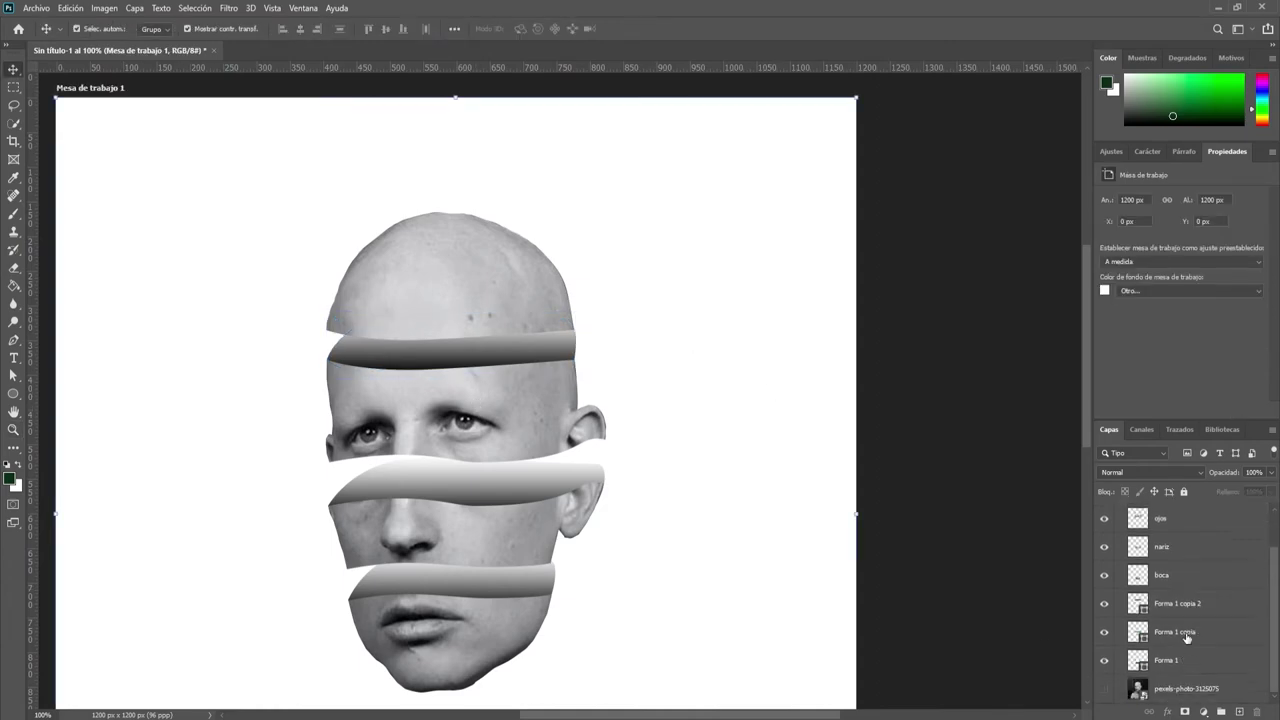
{"action": "left_click", "coordinate": [566, 356]}
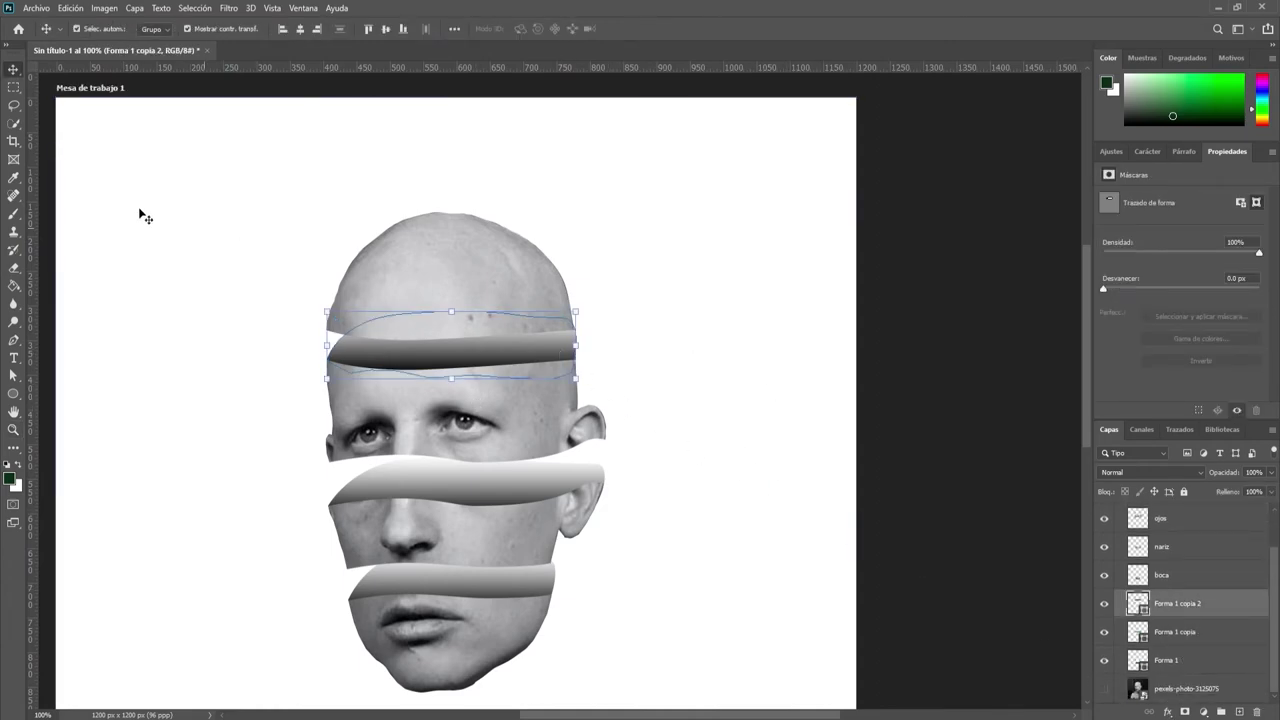
{"action": "left_click", "coordinate": [13, 375]}
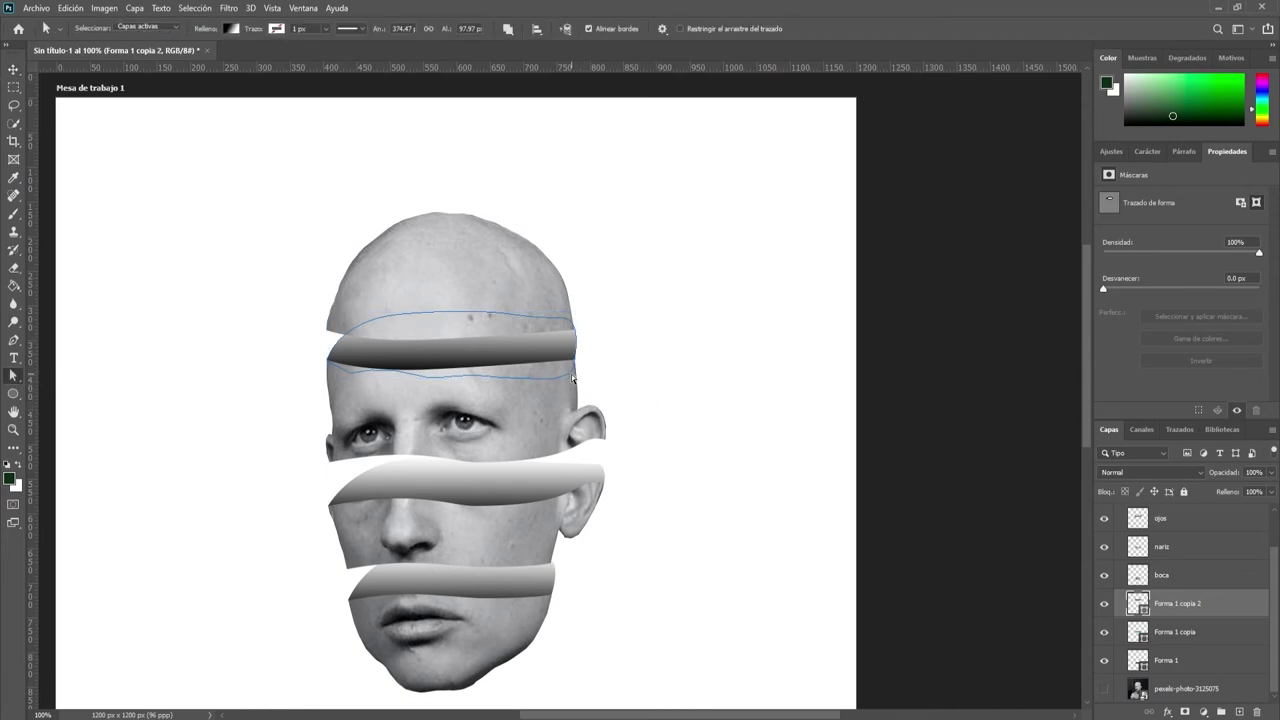
{"action": "left_click", "coordinate": [571, 374]}
{"action": "left_click", "coordinate": [572, 377]}
{"action": "left_click_drag", "start_coordinate": [551, 381], "coordinate": [570, 378]}
{"action": "left_click_drag", "start_coordinate": [566, 322], "coordinate": [561, 327]}
{"action": "left_click", "coordinate": [704, 383]}
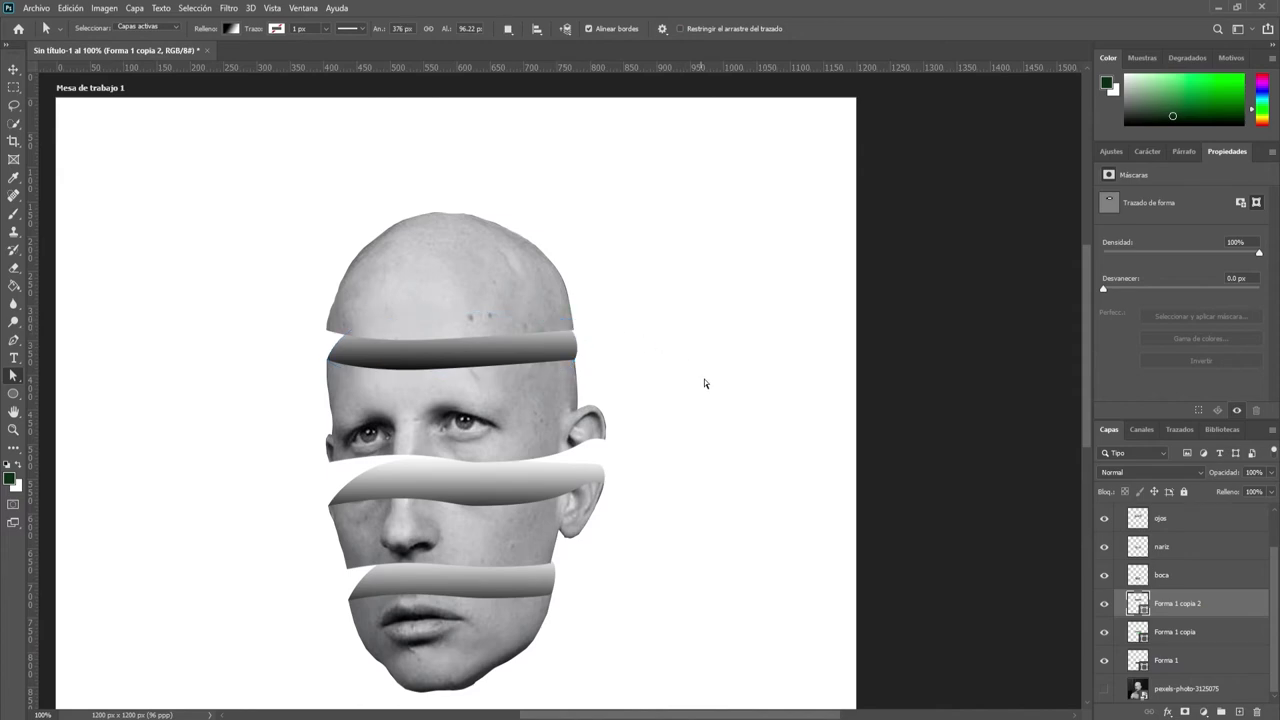
{"action": "scroll", "coordinate": [851, 477], "scroll_direction": "down", "scroll_amount": 2}
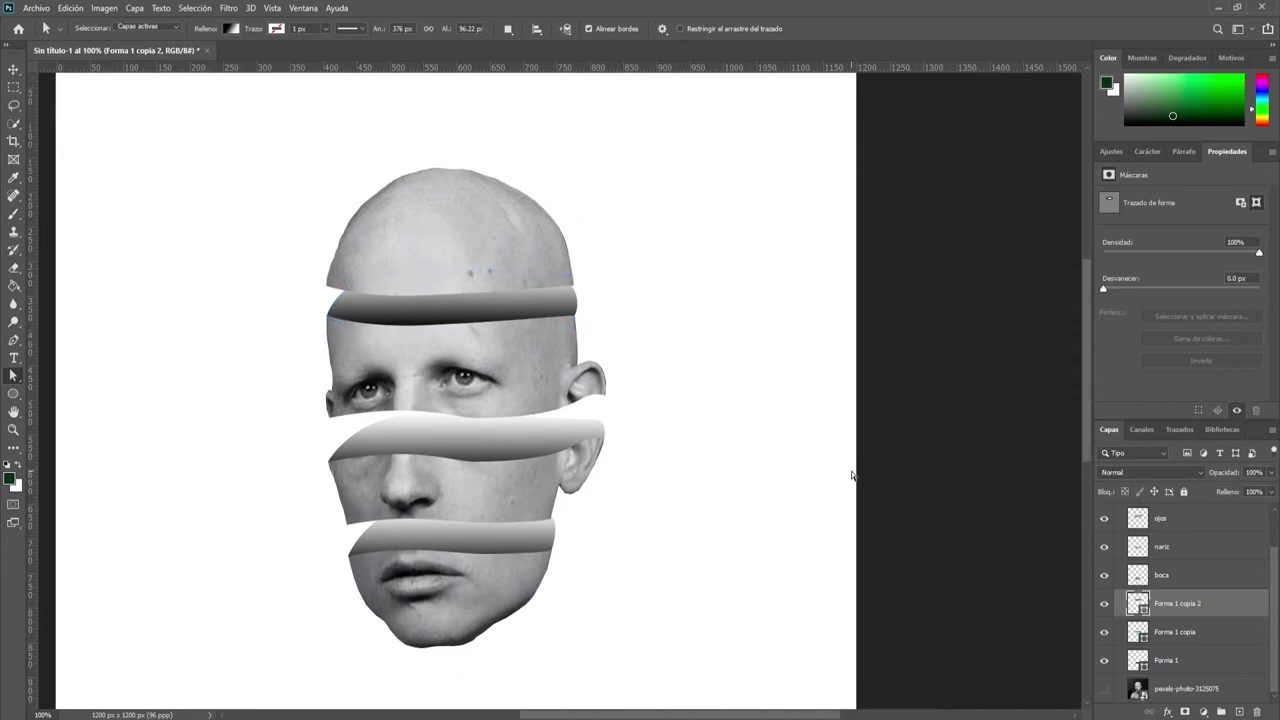
{"action": "scroll", "coordinate": [858, 480], "scroll_direction": "down", "scroll_amount": 2}
{"action": "scroll", "coordinate": [866, 486], "scroll_direction": "down", "scroll_amount": 1}
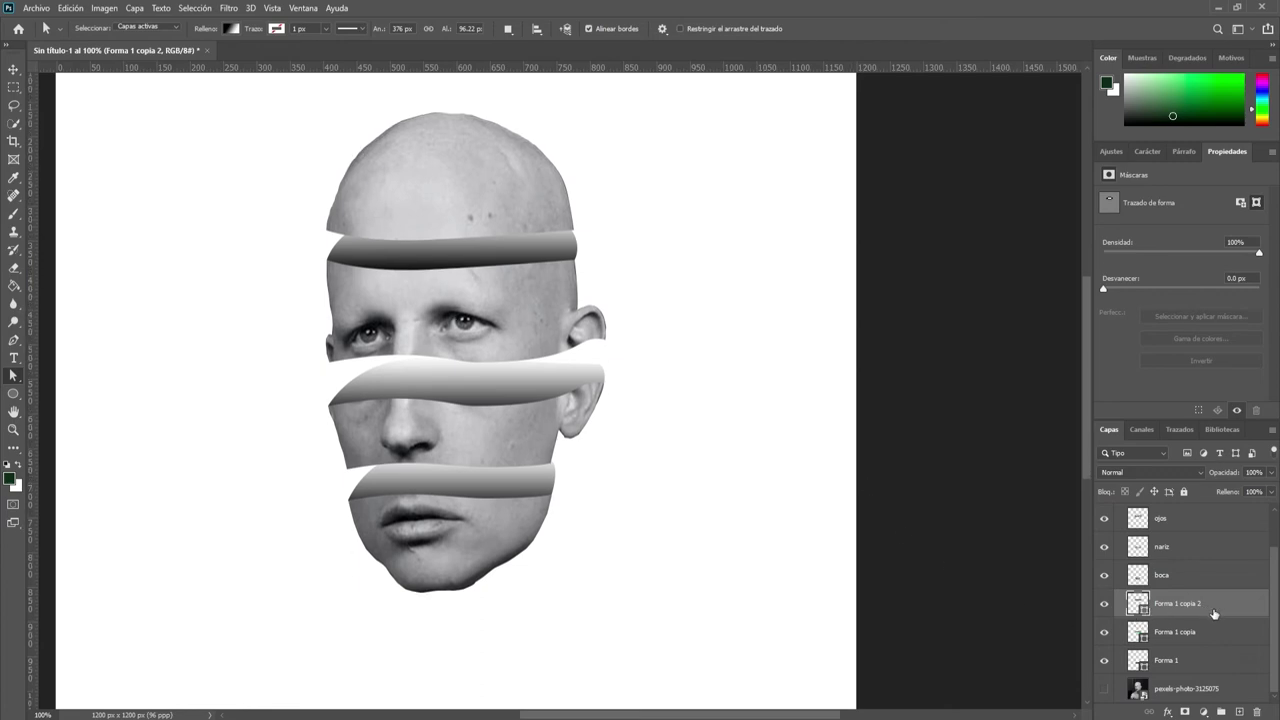
{"action": "scroll", "coordinate": [1210, 612], "scroll_direction": "up", "scroll_amount": 1}
Move Forma 1 copia 2 below ojos and Forma 1 copia below nariz, then select Forma 1.
{"action": "left_click_drag", "start_coordinate": [1213, 650], "coordinate": [1210, 572]}
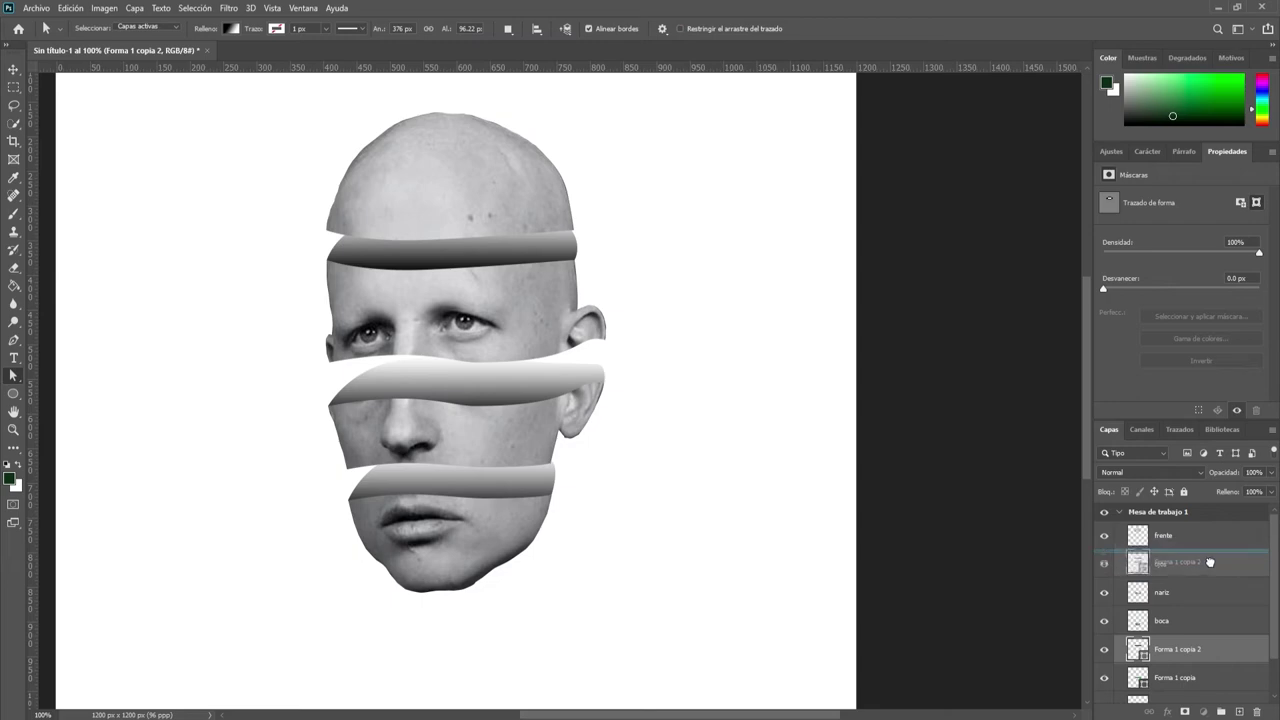
{"action": "left_click_drag", "start_coordinate": [1210, 572], "coordinate": [1211, 580]}
{"action": "scroll", "coordinate": [1212, 596], "scroll_direction": "down", "scroll_amount": 2}
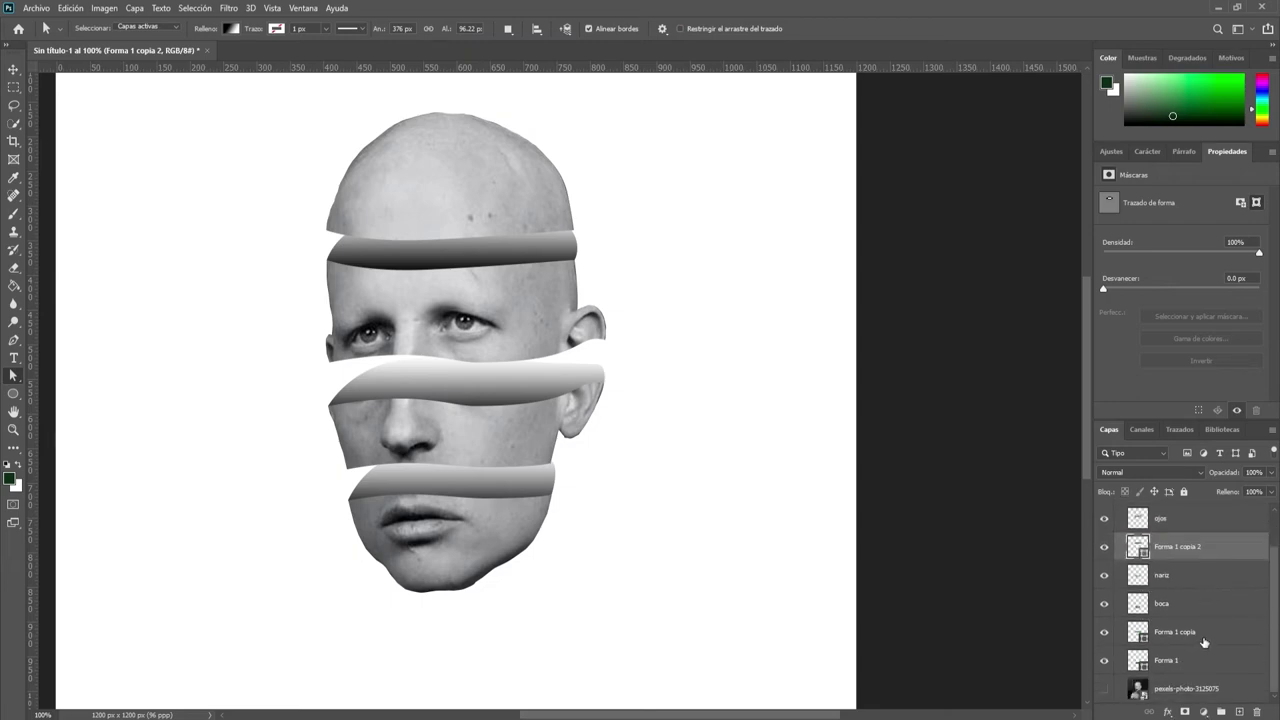
{"action": "left_click", "coordinate": [1205, 600]}
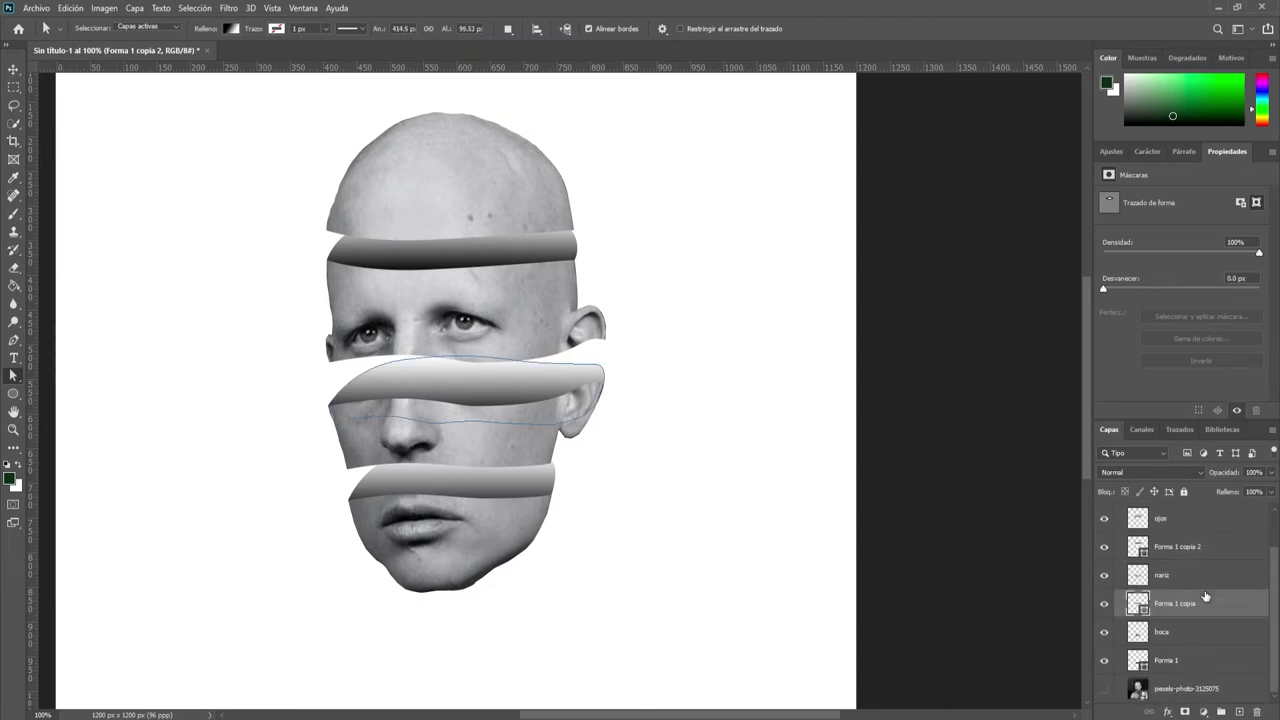
{"action": "left_click", "coordinate": [1191, 662]}
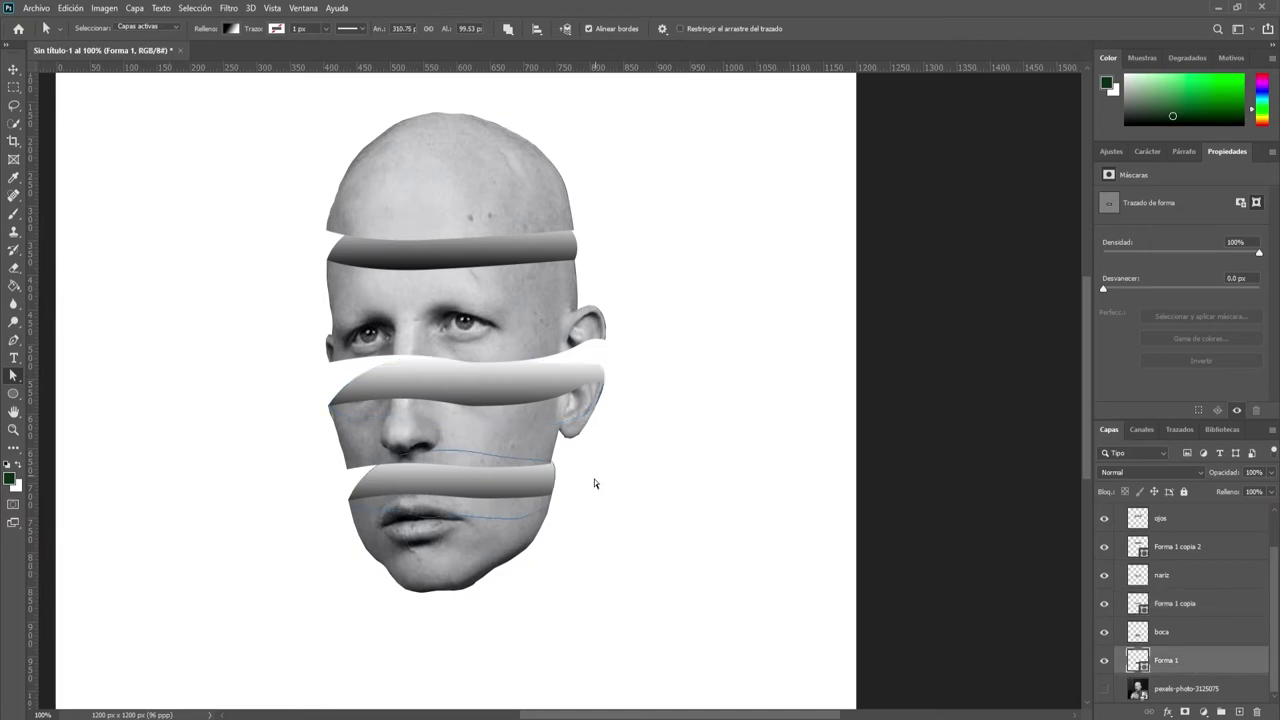
{"action": "left_click", "coordinate": [12, 396]}
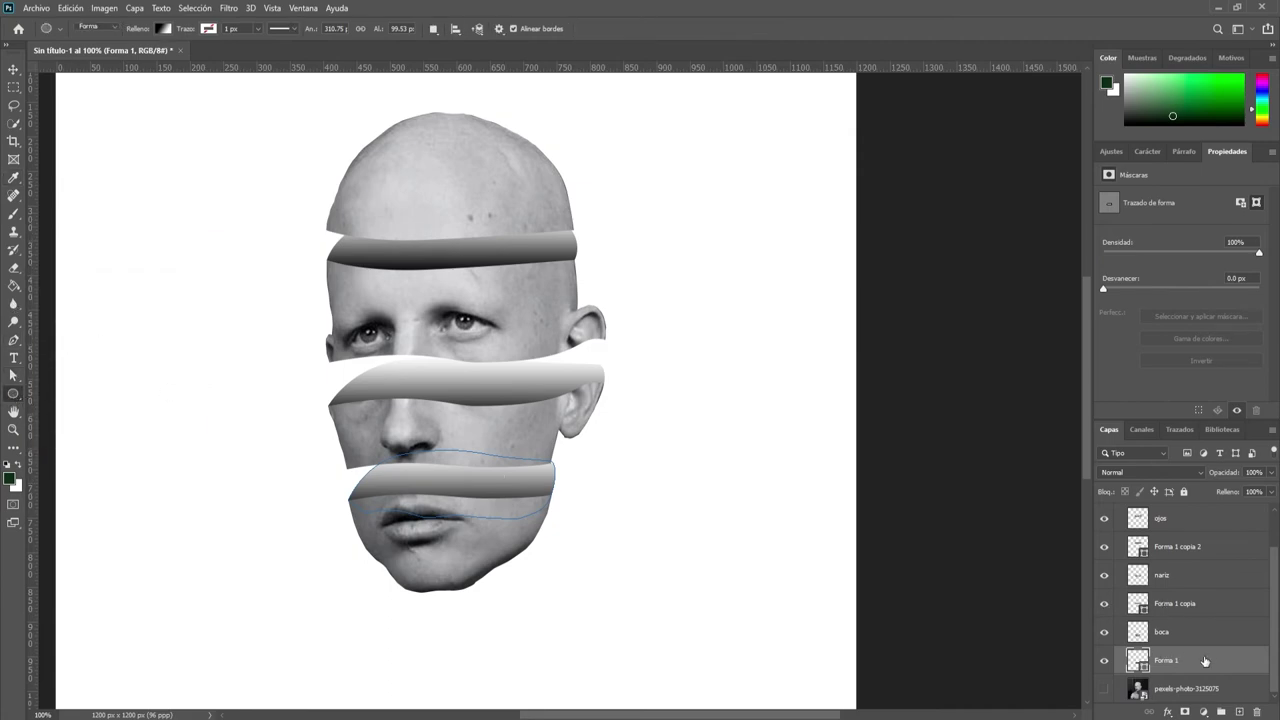
Fill Forma 1 with the dark-navy-to-bright-blue gradient preset.
{"action": "left_click", "coordinate": [160, 29]}
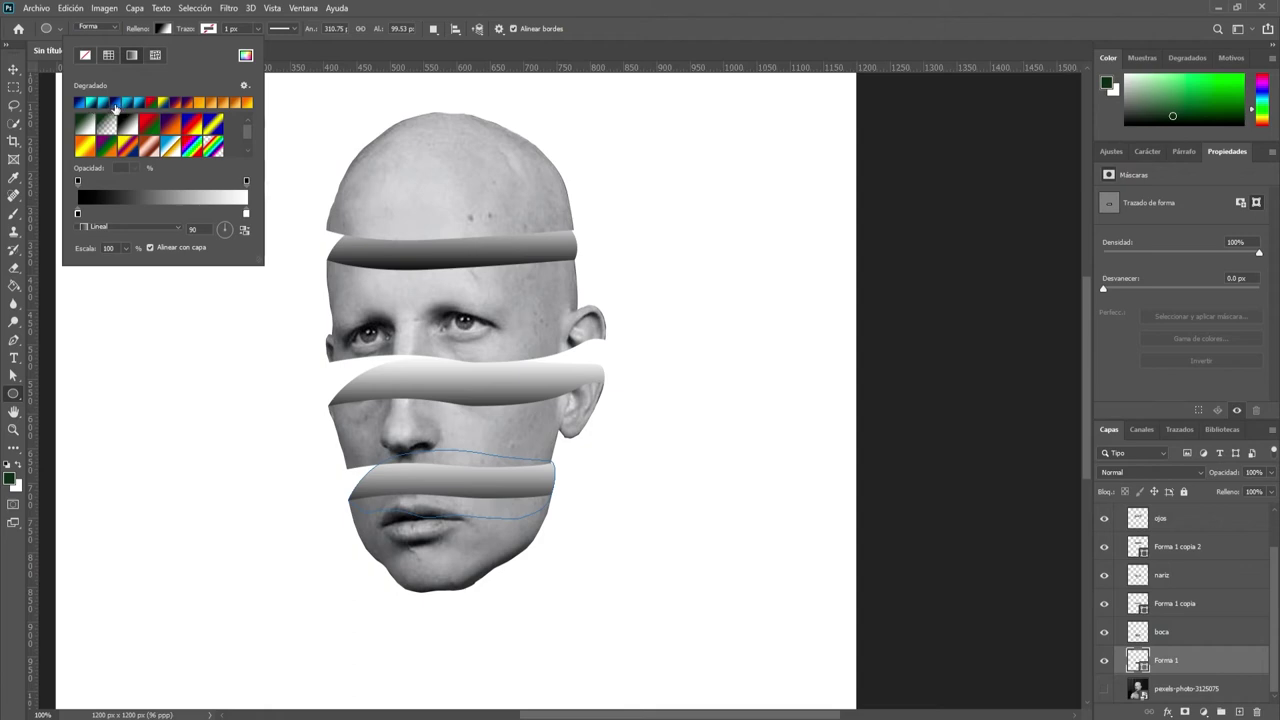
{"action": "left_click", "coordinate": [116, 104]}
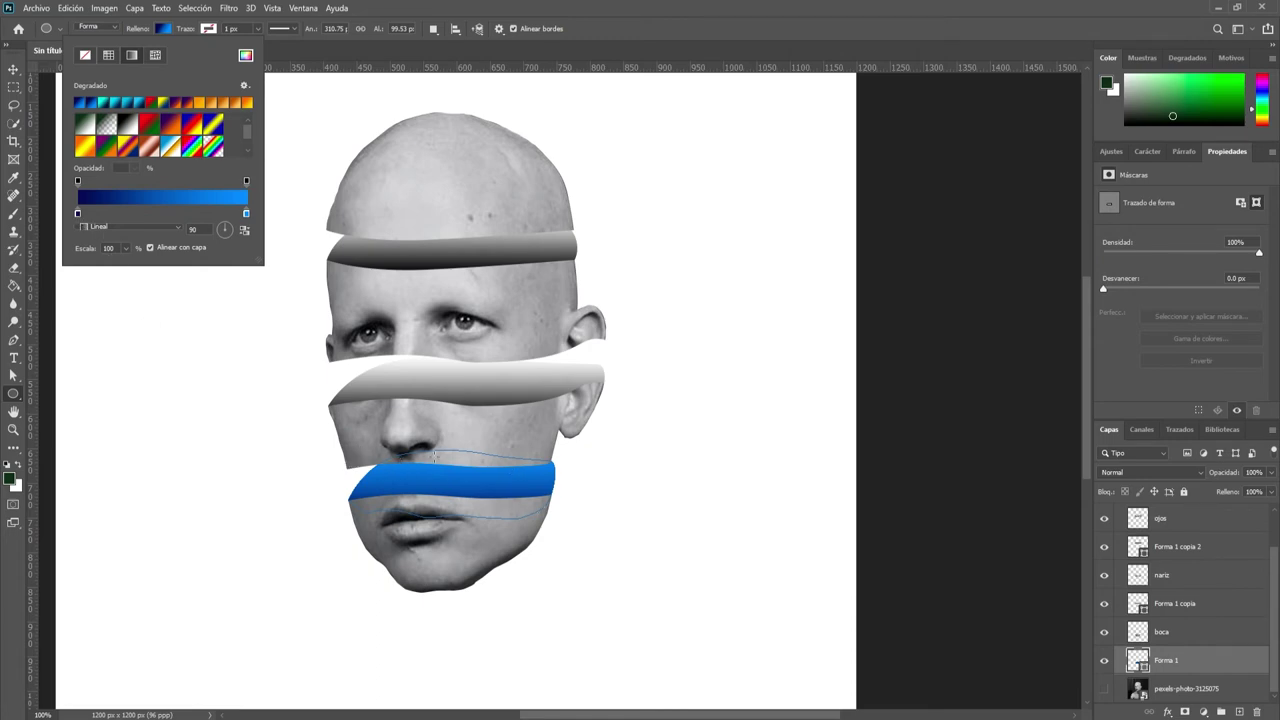
Group nariz with Forma 1 copia, ojos with Forma 1 copia 2, and boca with Forma 1.
{"action": "left_click", "coordinate": [13, 69]}
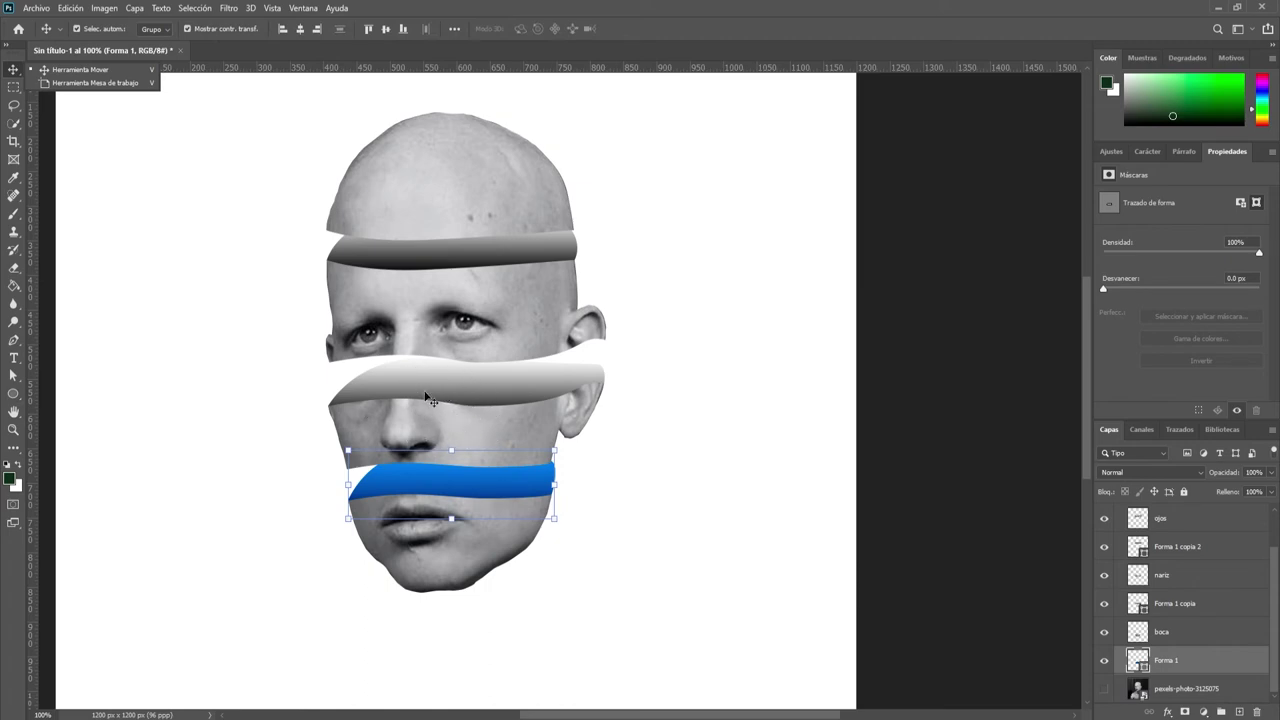
{"action": "left_click", "coordinate": [1189, 608]}
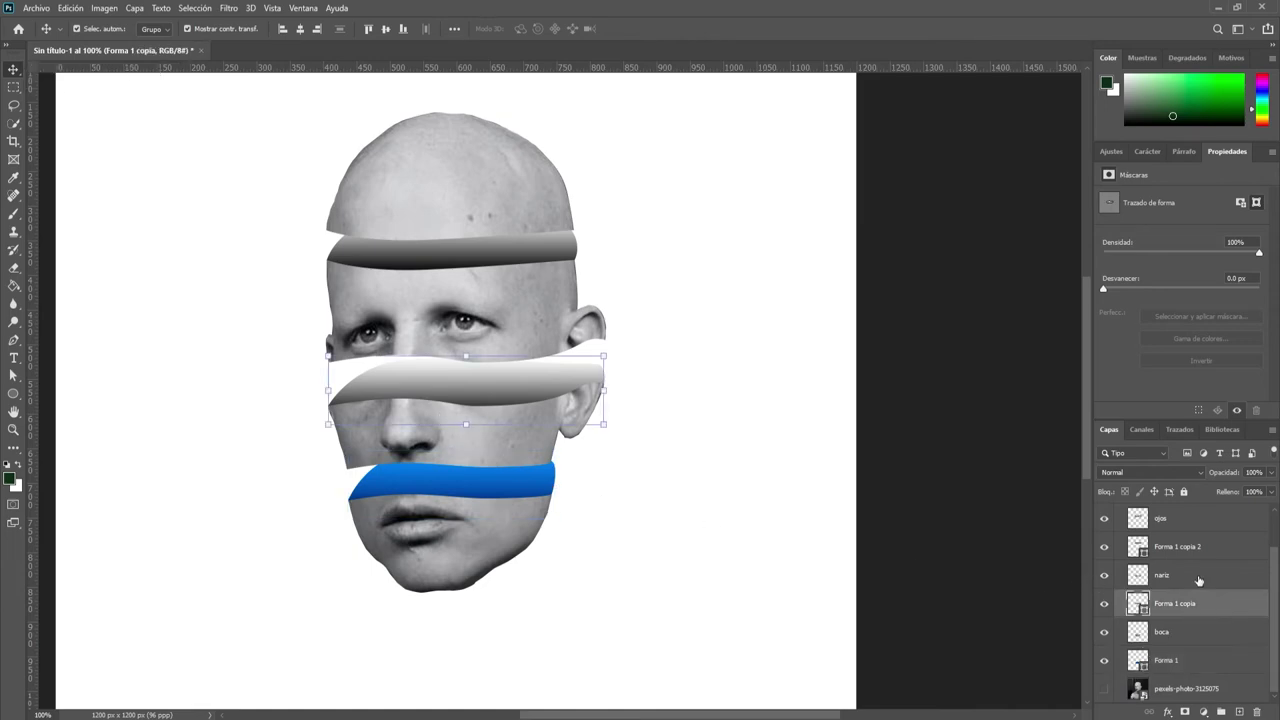
{"action": "left_click", "coordinate": [1199, 578], "text": "ctrl"}
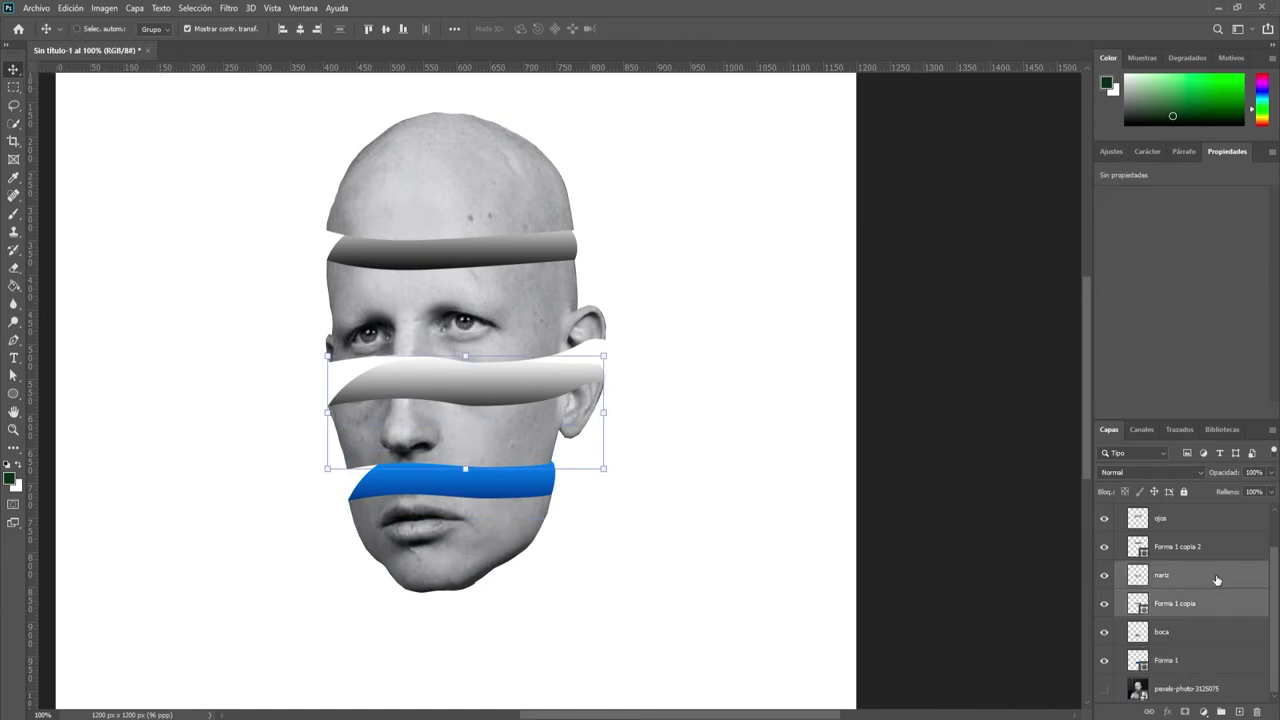
{"action": "key", "text": "ctrl+g"}
{"action": "left_click", "coordinate": [1186, 586]}
{"action": "left_click", "coordinate": [1188, 558], "text": "ctrl"}
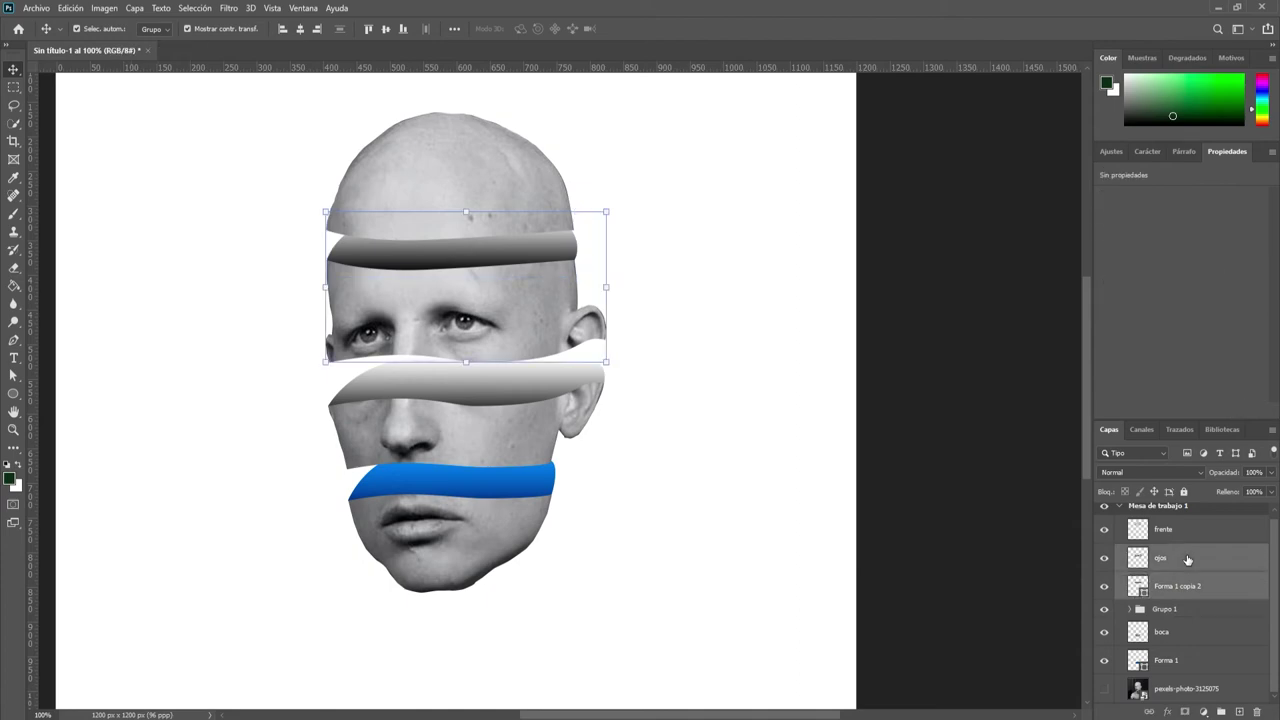
{"action": "key", "text": "ctrl+g"}
{"action": "left_click", "coordinate": [1186, 598]}
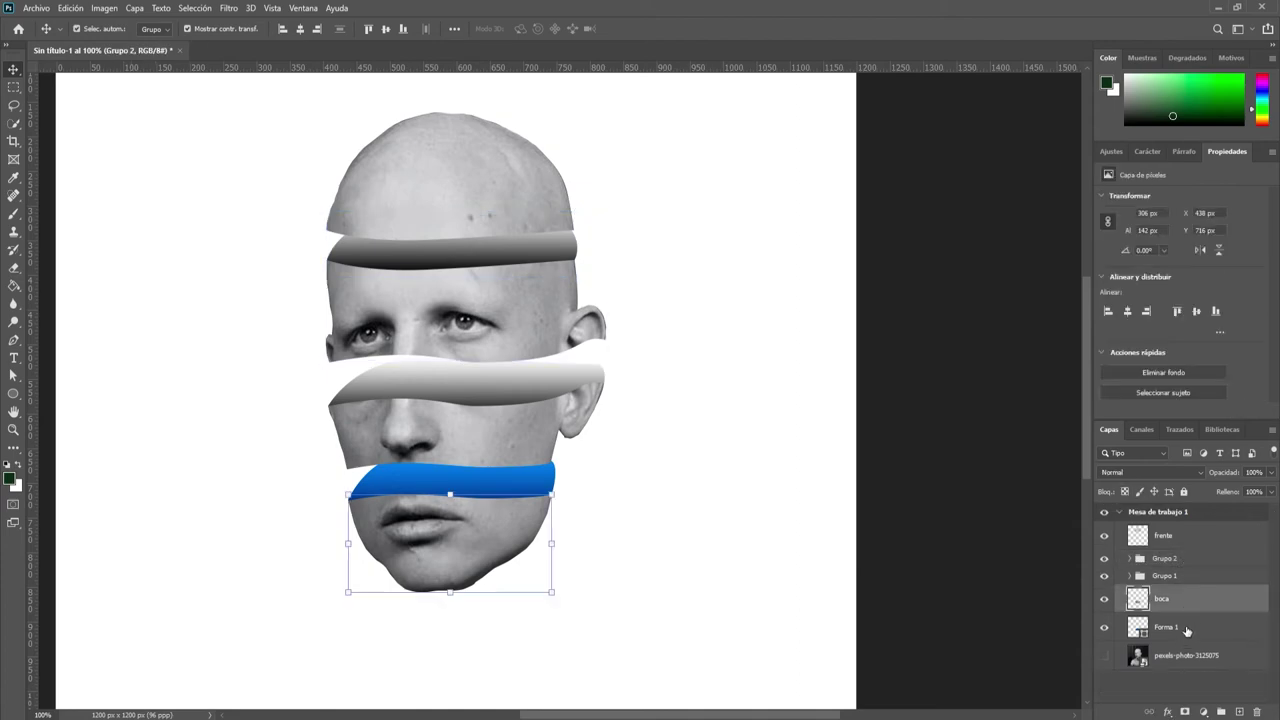
{"action": "left_click", "coordinate": [1186, 627], "text": "ctrl"}
{"action": "key", "text": "ctrl+g"}
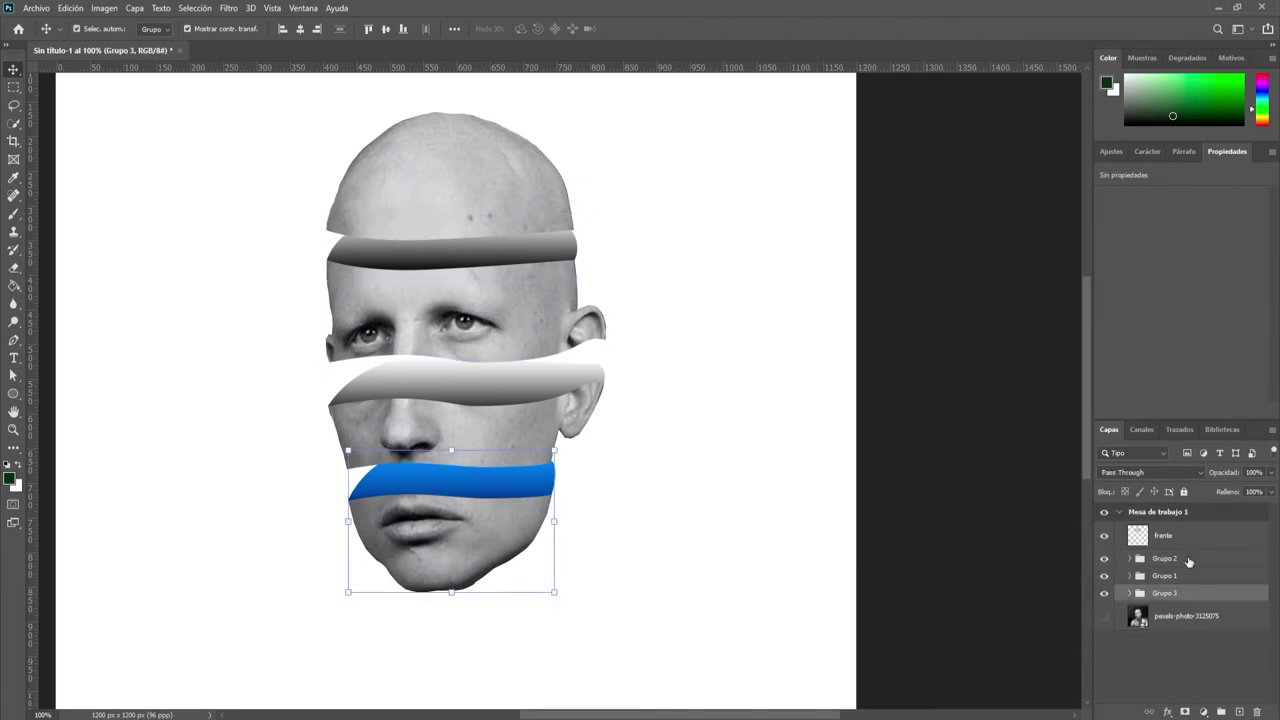
{"action": "left_click", "coordinate": [1186, 538]}
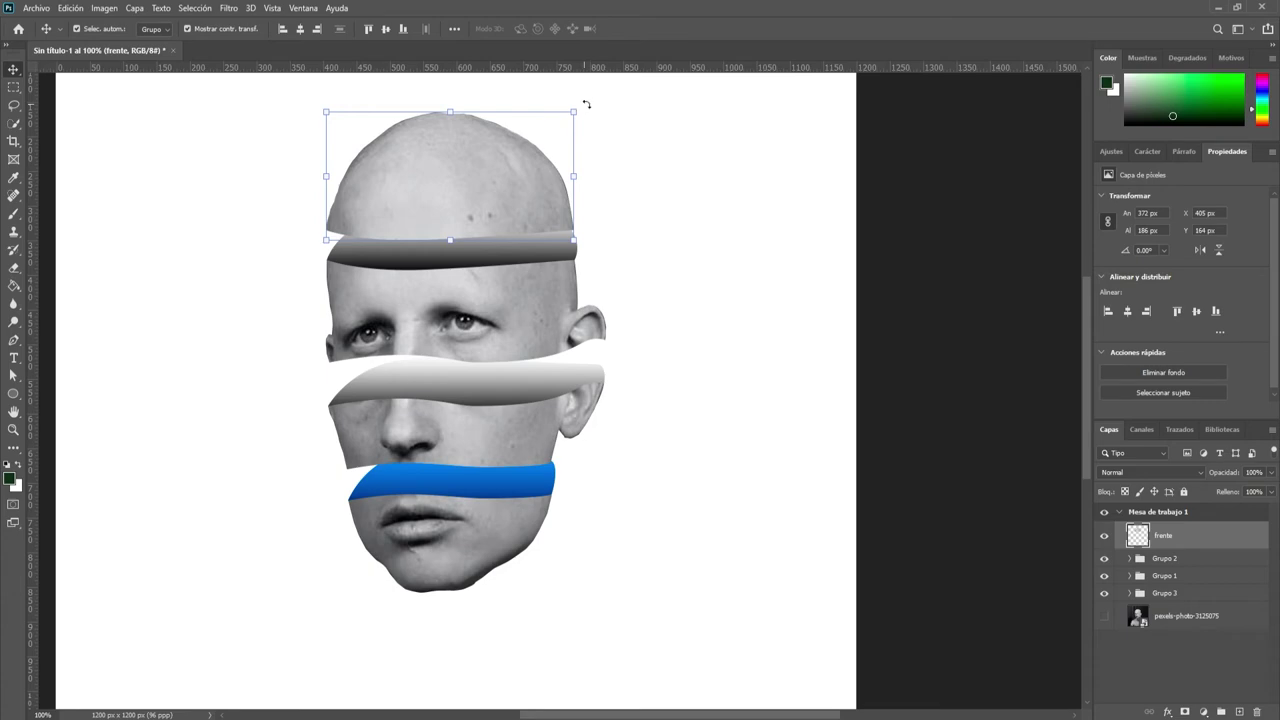
Rotate the frente skull piece about 9° and shift it slightly right and down.
{"action": "left_click_drag", "start_coordinate": [586, 104], "coordinate": [608, 118]}
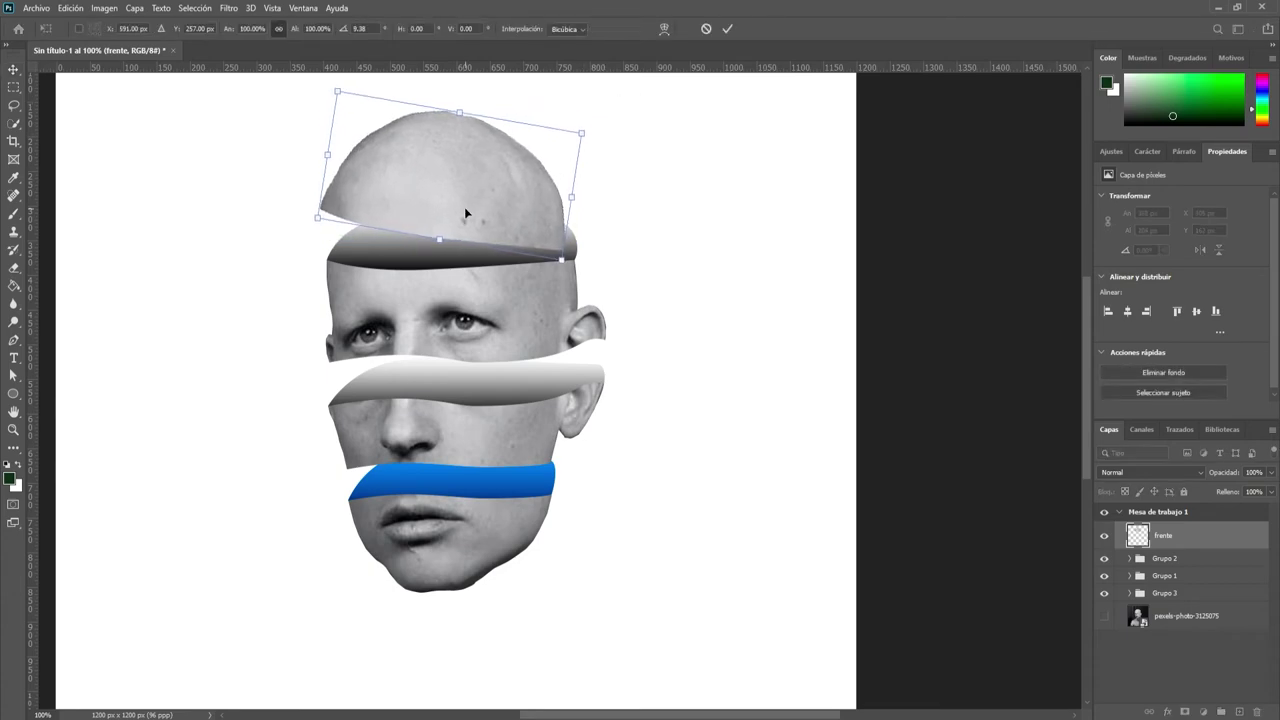
{"action": "left_click_drag", "start_coordinate": [464, 212], "coordinate": [477, 215]}
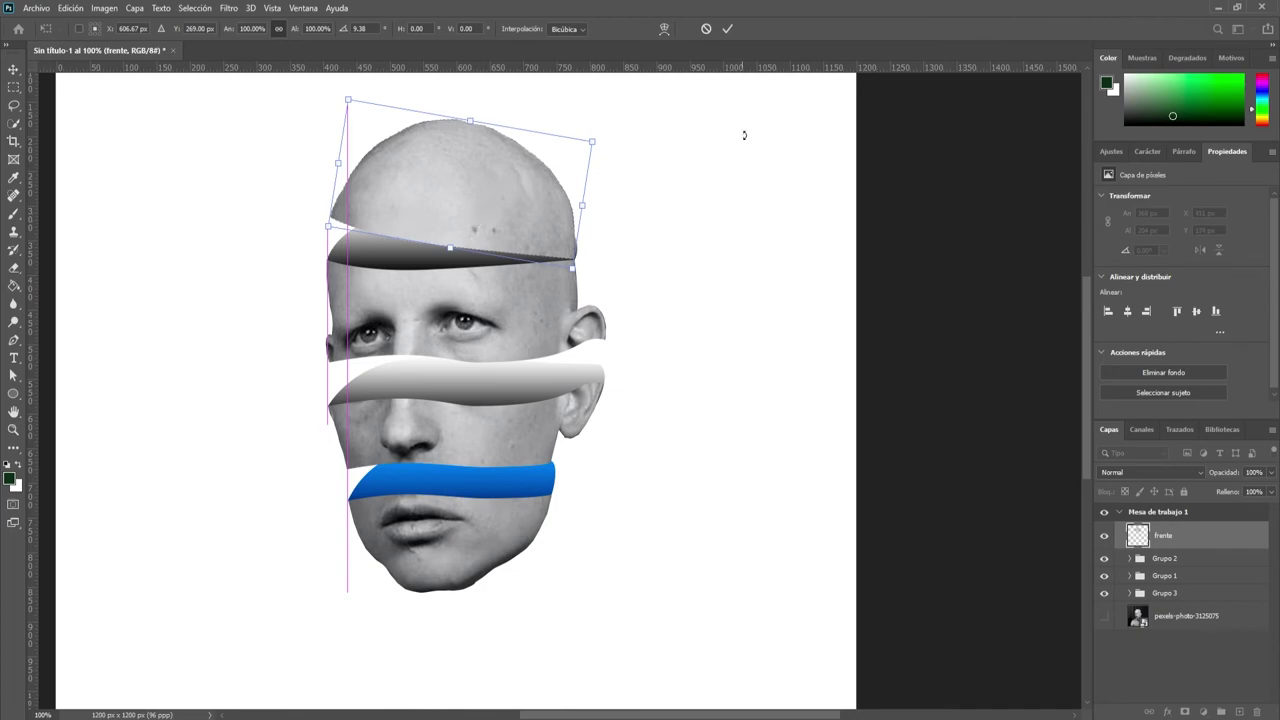
{"action": "left_click", "coordinate": [727, 28]}
Zoom into the forehead wedge and nudge frente down and right to meet the band tip.
{"action": "key", "text": "z"}
{"action": "left_click", "coordinate": [574, 261]}
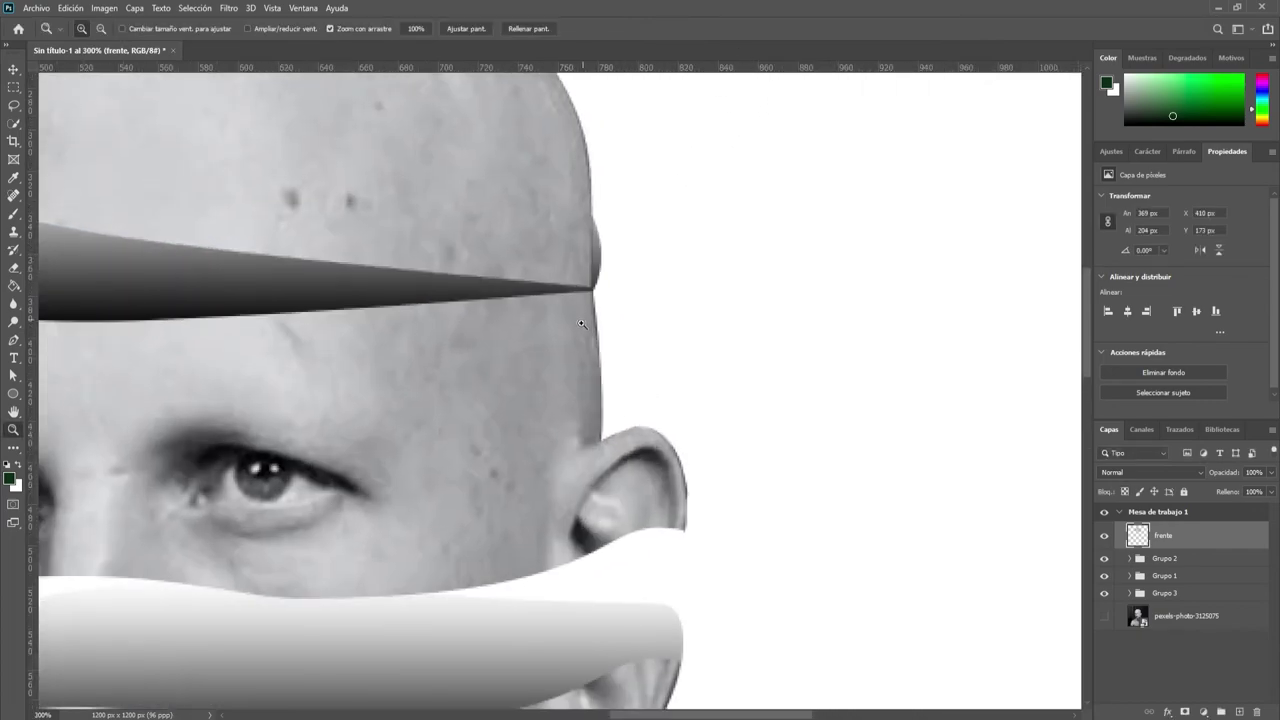
{"action": "left_click", "coordinate": [582, 303]}
{"action": "left_click", "coordinate": [582, 287]}
{"action": "key", "text": "v"}
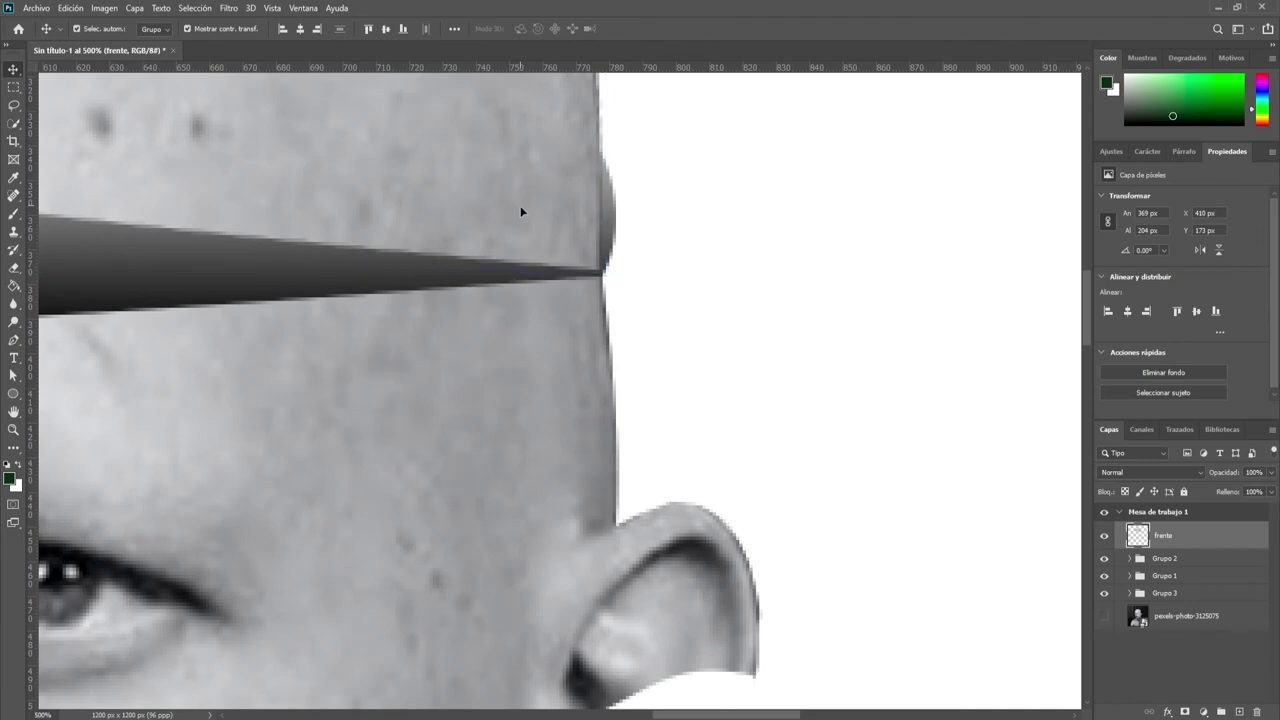
{"action": "left_click_drag", "start_coordinate": [520, 209], "coordinate": [524, 214]}
{"action": "key", "text": "Down"}
{"action": "key", "text": "Down"}
{"action": "key", "text": "Down"}
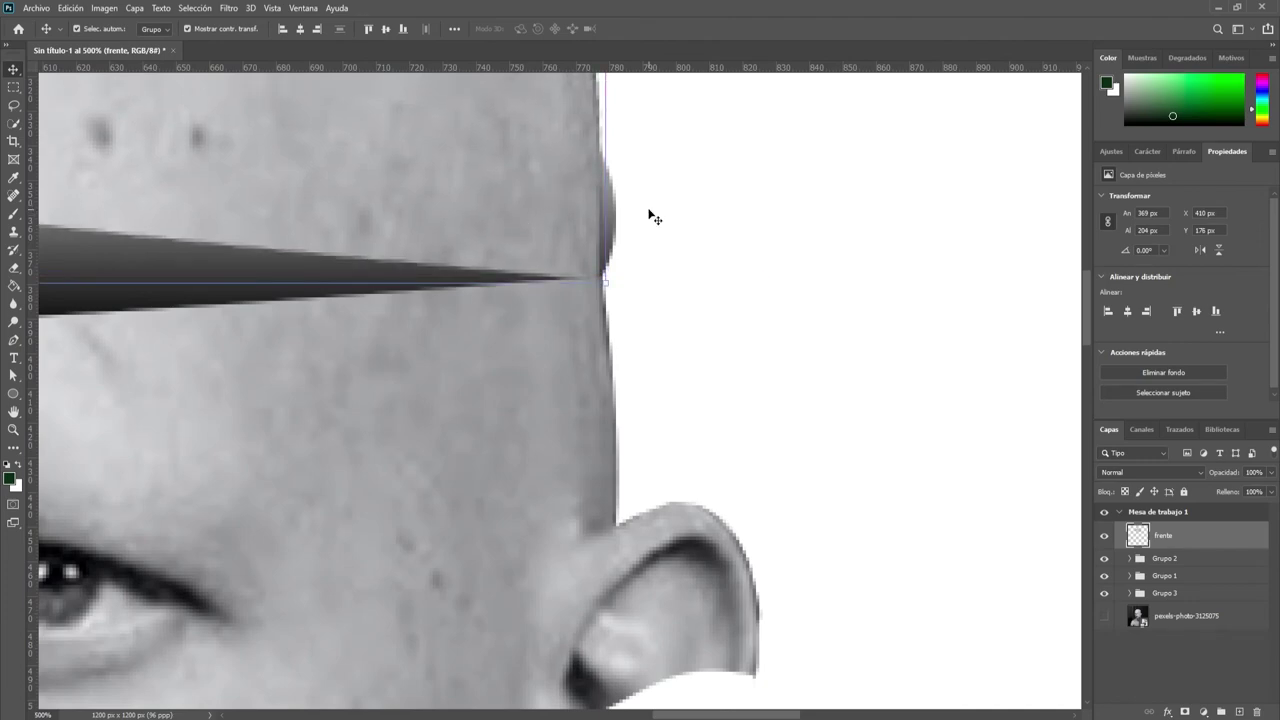
{"action": "key", "text": "Right"}
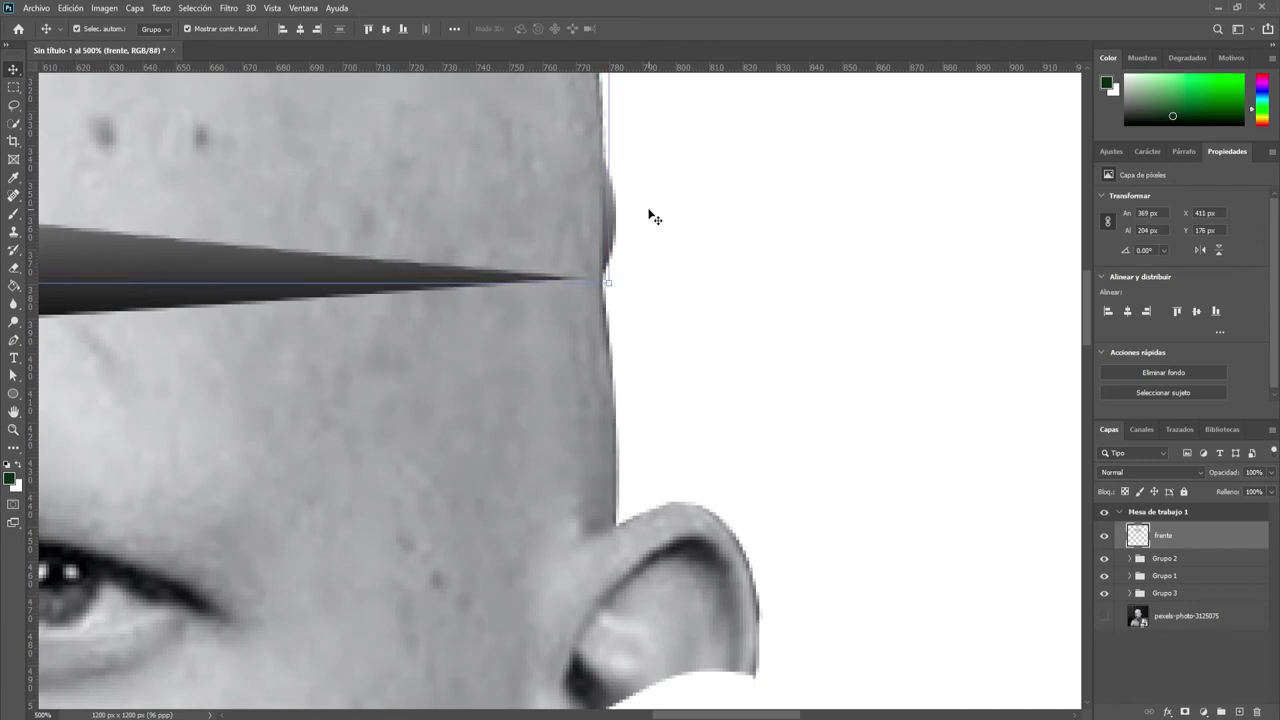
{"action": "left_click_drag", "start_coordinate": [555, 200], "coordinate": [555, 205]}
Pull the forehead anchor of Forma 1 copia 2 in Grupo 2 inward to hug the face edge.
{"action": "left_click", "coordinate": [1168, 559]}
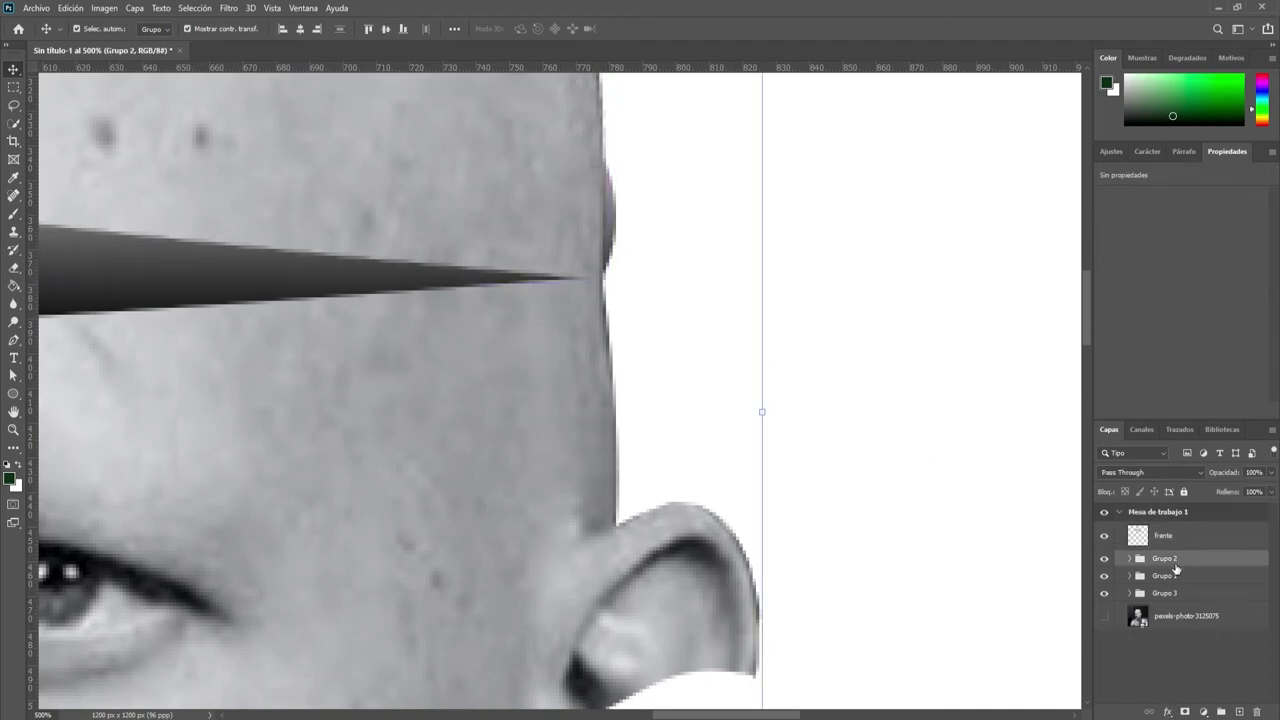
{"action": "left_click", "coordinate": [1129, 559]}
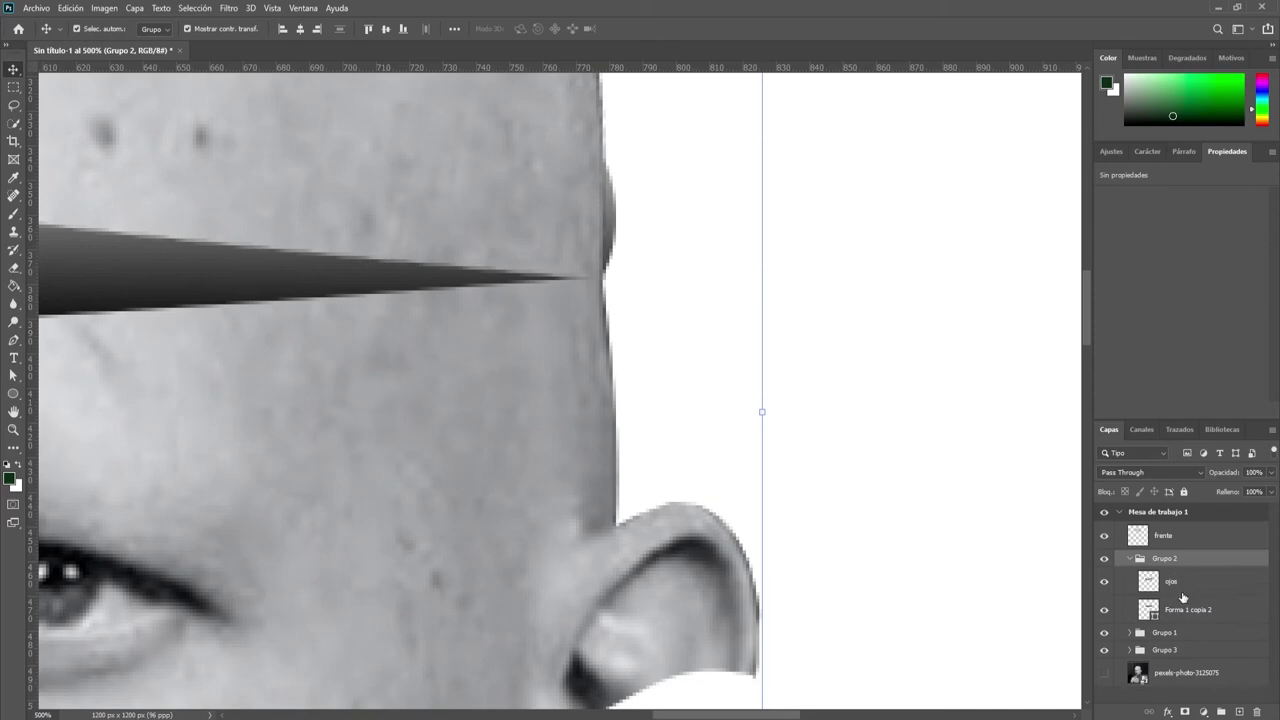
{"action": "left_click", "coordinate": [1186, 609]}
{"action": "left_click", "coordinate": [14, 375]}
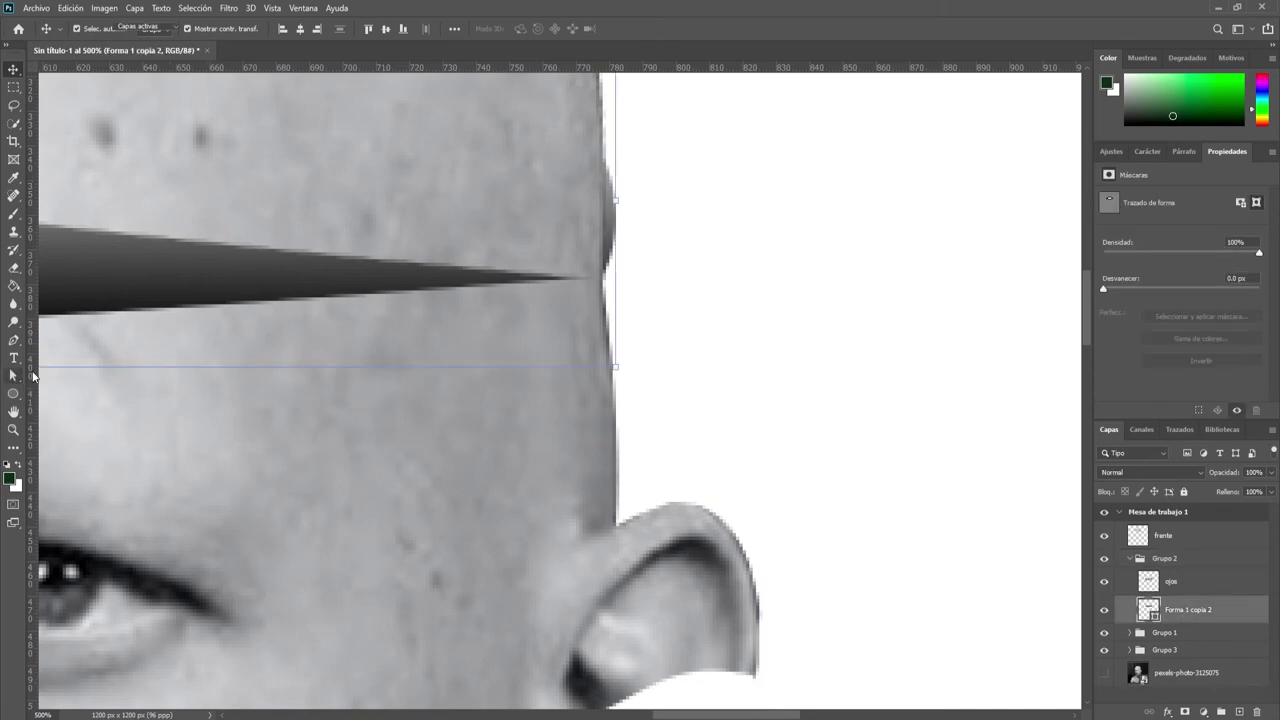
{"action": "left_click", "coordinate": [615, 245]}
{"action": "left_click_drag", "start_coordinate": [637, 212], "coordinate": [595, 205]}
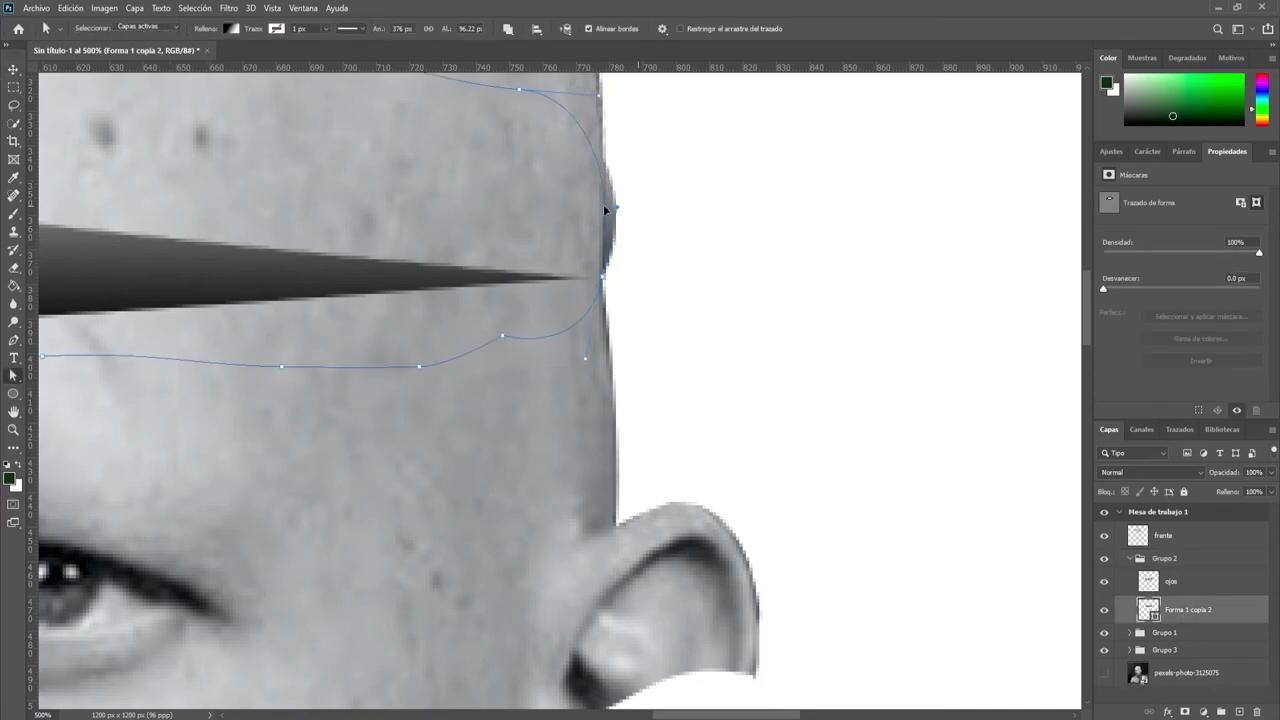
{"action": "key", "text": "Left"}
{"action": "key", "text": "z"}
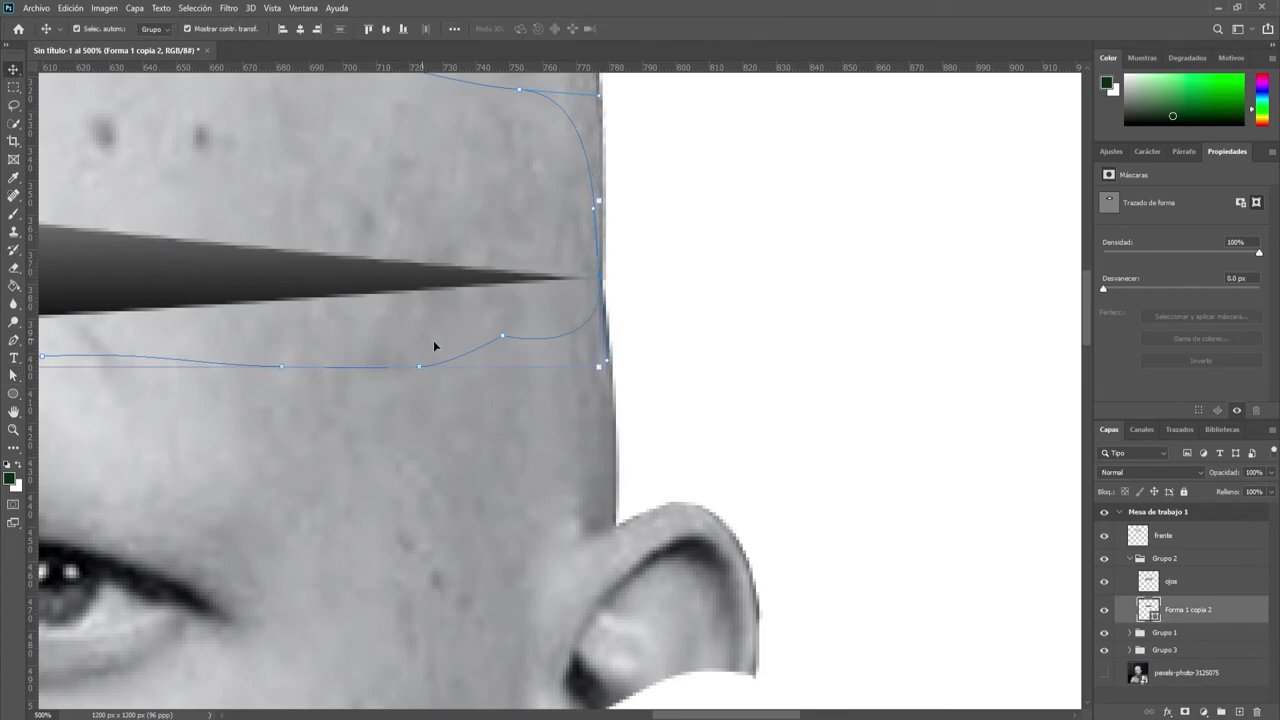
{"action": "left_click", "coordinate": [502, 488], "text": "alt"}
{"action": "left_click", "coordinate": [502, 488], "text": "alt"}
{"action": "left_click", "coordinate": [502, 488], "text": "alt"}
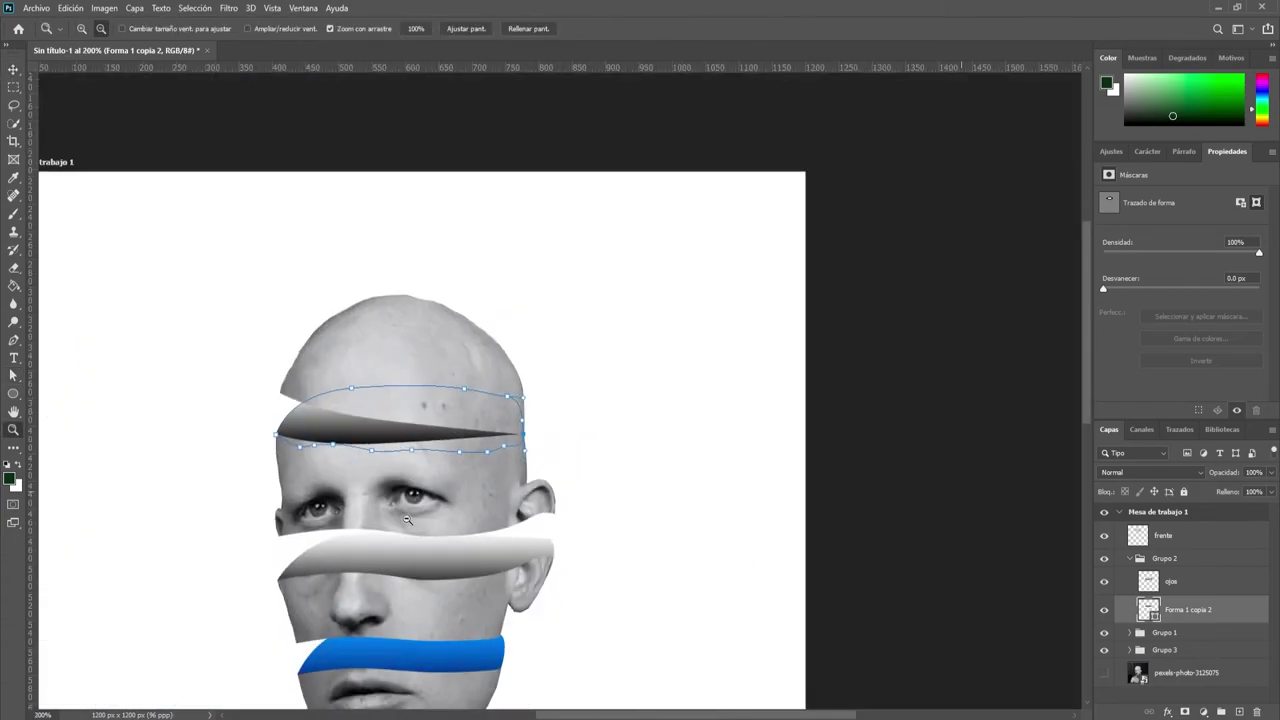
{"action": "scroll", "coordinate": [486, 294], "scroll_direction": "down", "scroll_amount": 2}
{"action": "scroll", "coordinate": [486, 290], "scroll_direction": "down", "scroll_amount": 2}
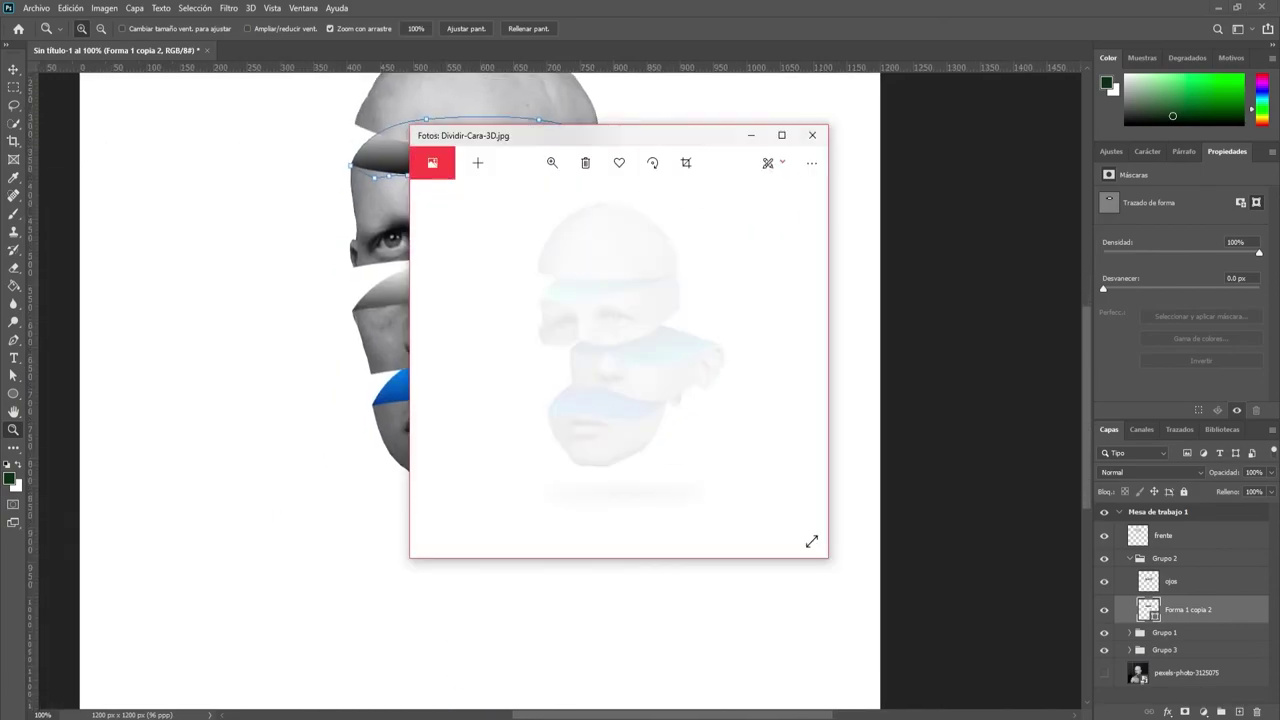
Try moving and rotating the Grupo 1 nose slice, cancel it, and check the reference image.
{"action": "left_click", "coordinate": [14, 69]}
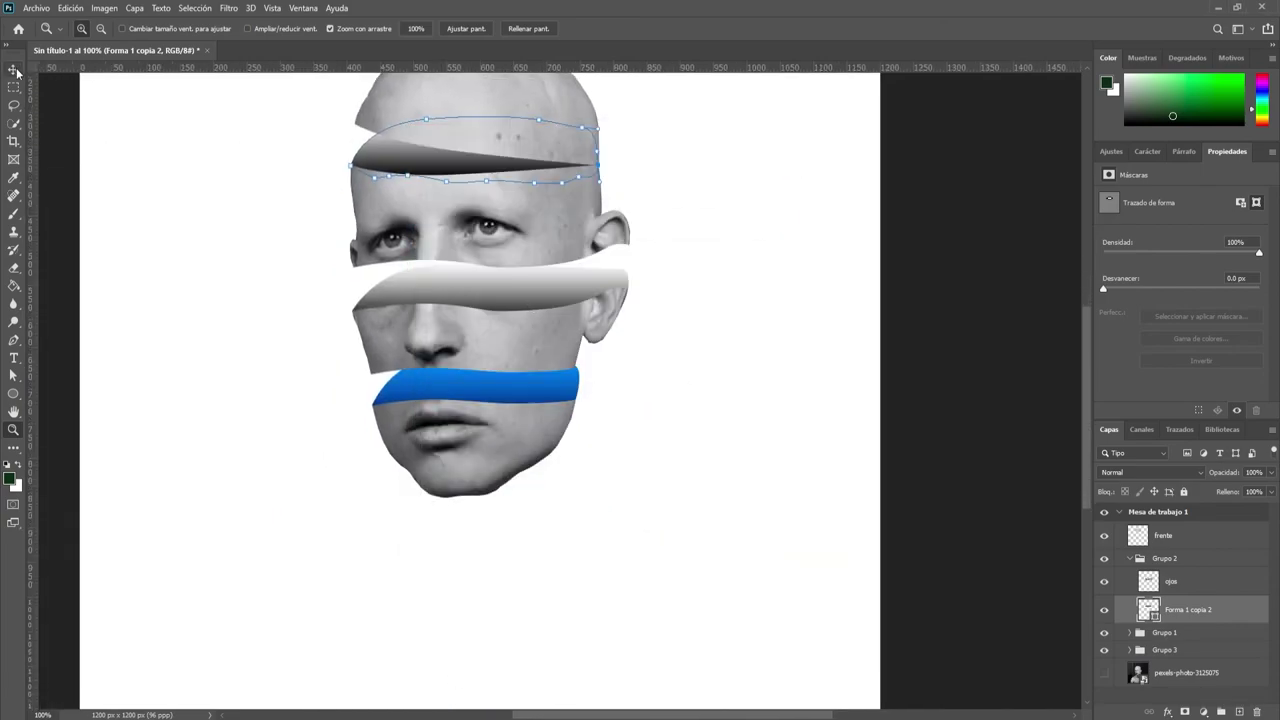
{"action": "left_click", "coordinate": [565, 352]}
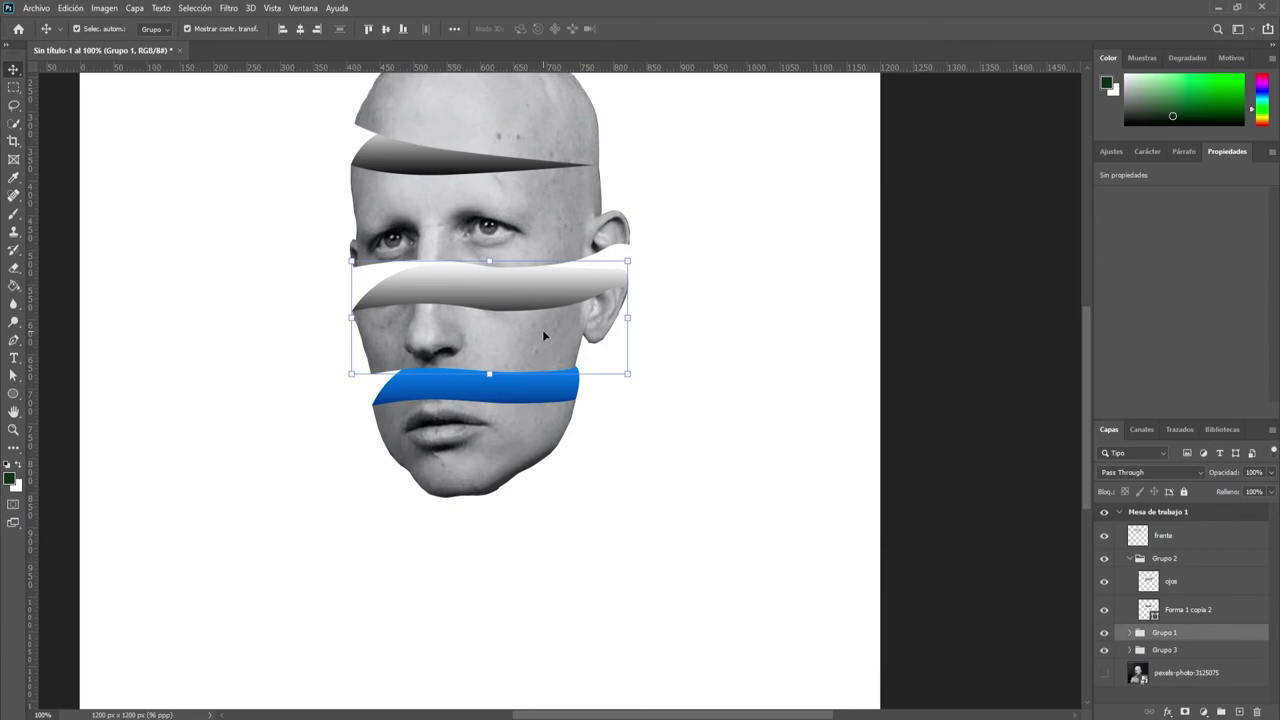
{"action": "left_click_drag", "start_coordinate": [542, 329], "coordinate": [585, 336]}
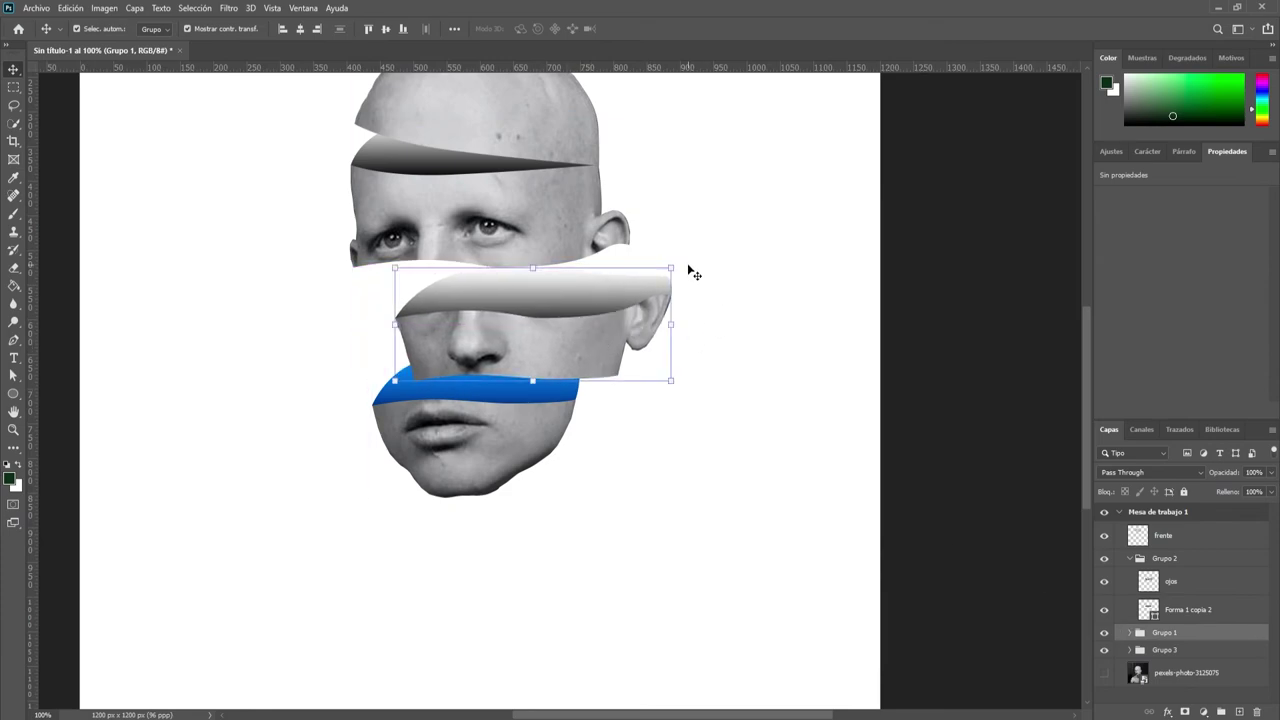
{"action": "left_click_drag", "start_coordinate": [686, 263], "coordinate": [699, 290]}
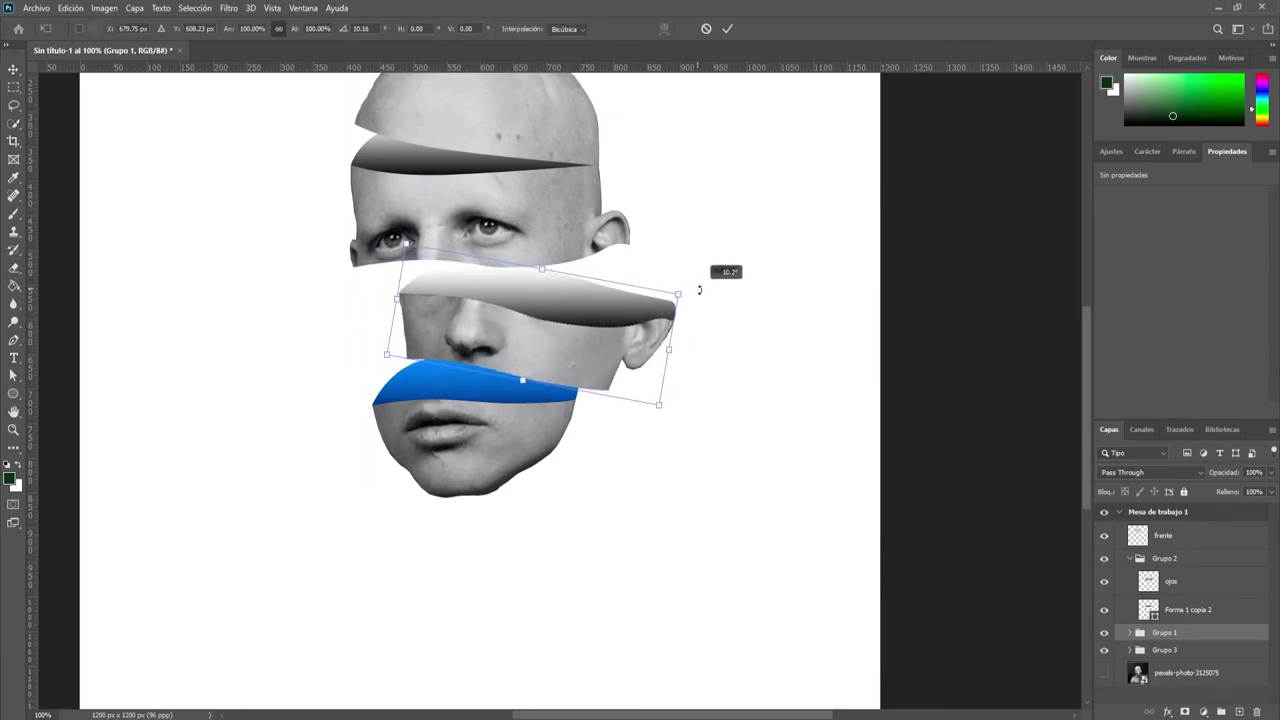
{"action": "left_click", "coordinate": [706, 28]}
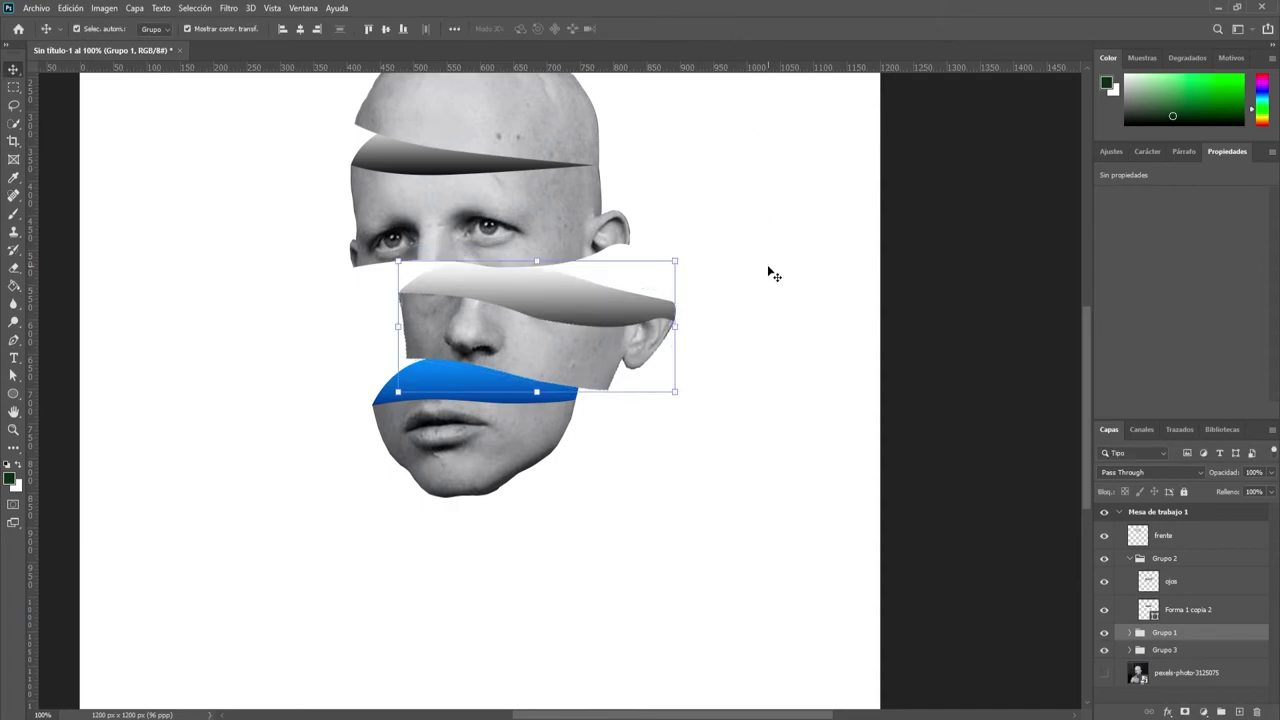
{"action": "key", "text": "alt+Tab"}
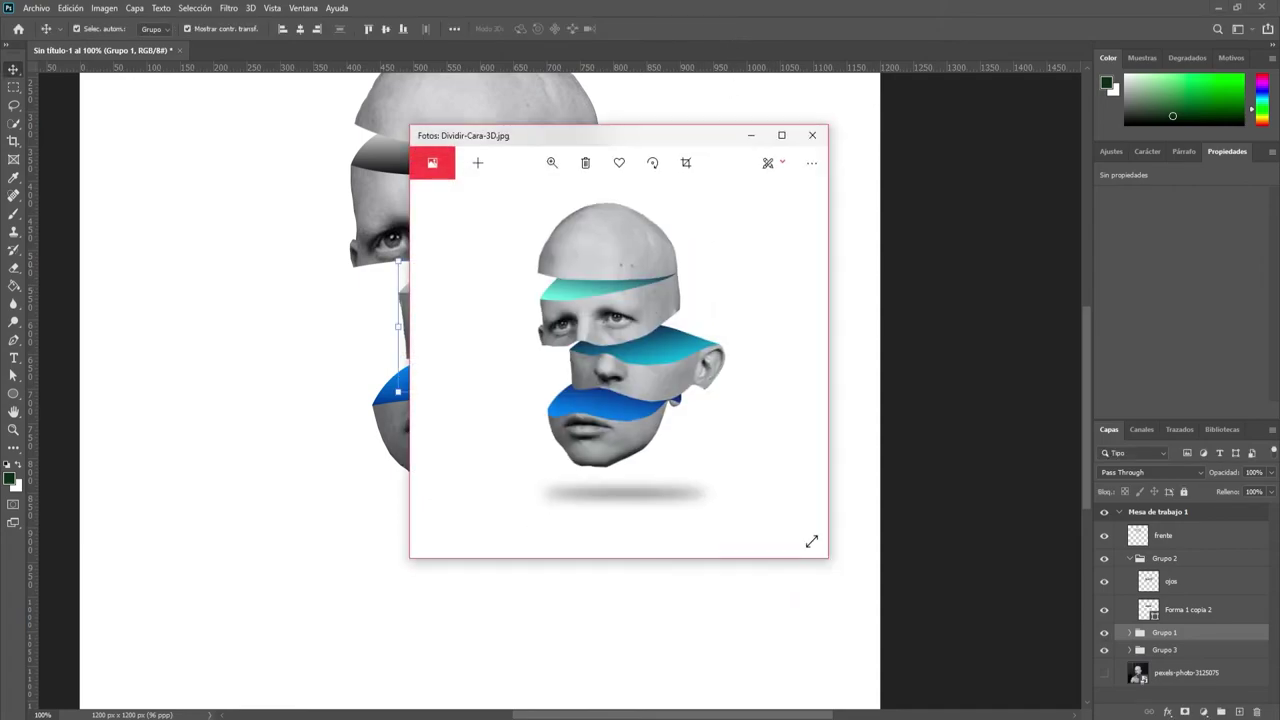
{"action": "key", "text": "alt+Tab"}
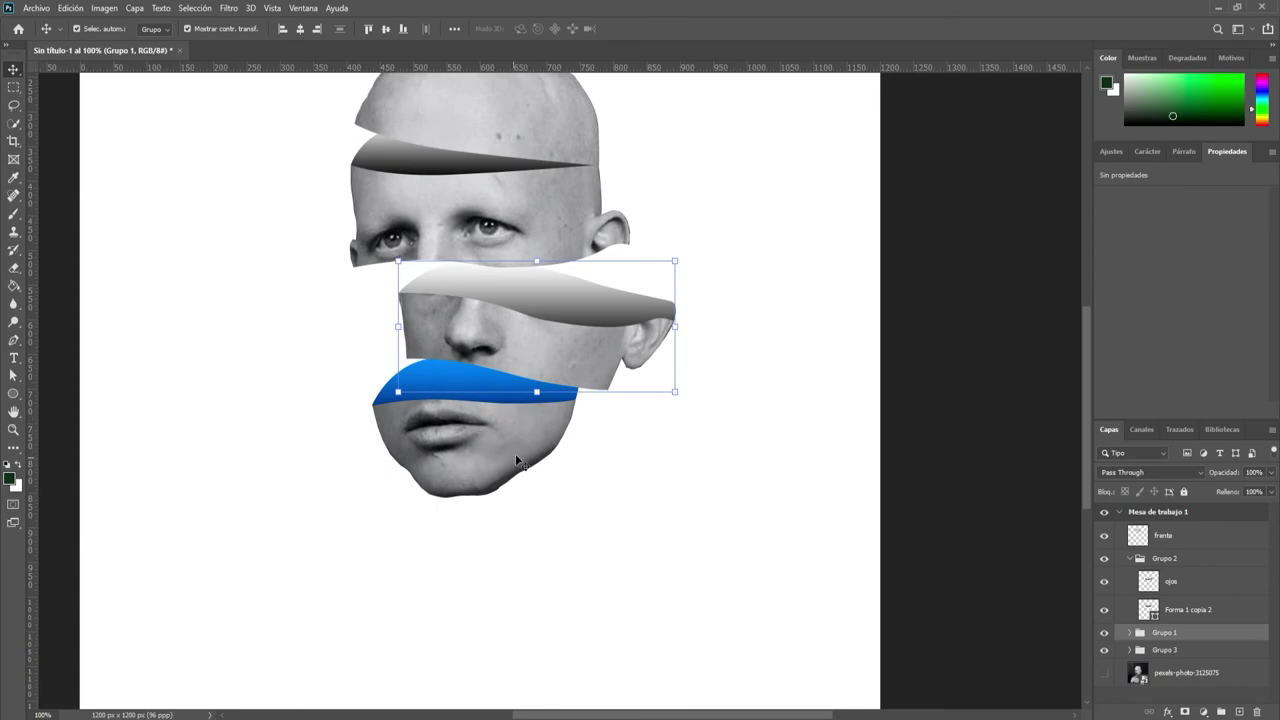
Rotate the Grupo 3 mouth slice to about 5.6° and commit it.
{"action": "left_click", "coordinate": [517, 461]}
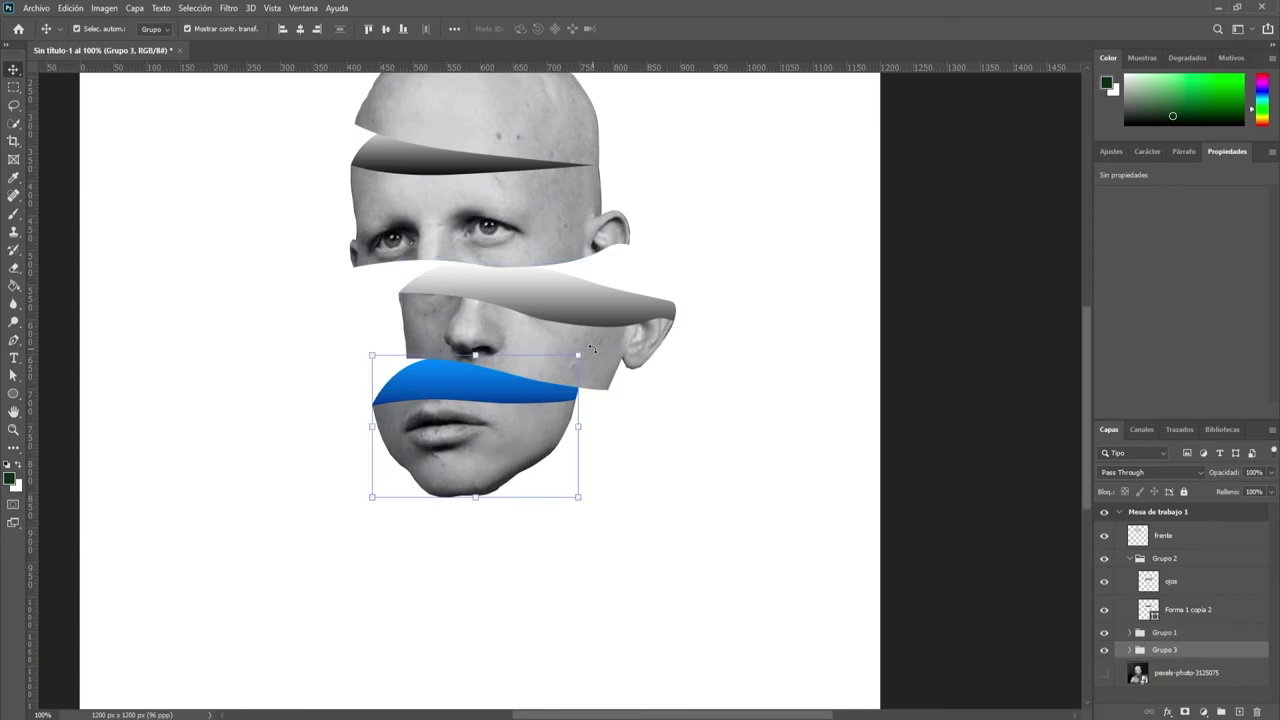
{"action": "left_click_drag", "start_coordinate": [591, 349], "coordinate": [609, 356]}
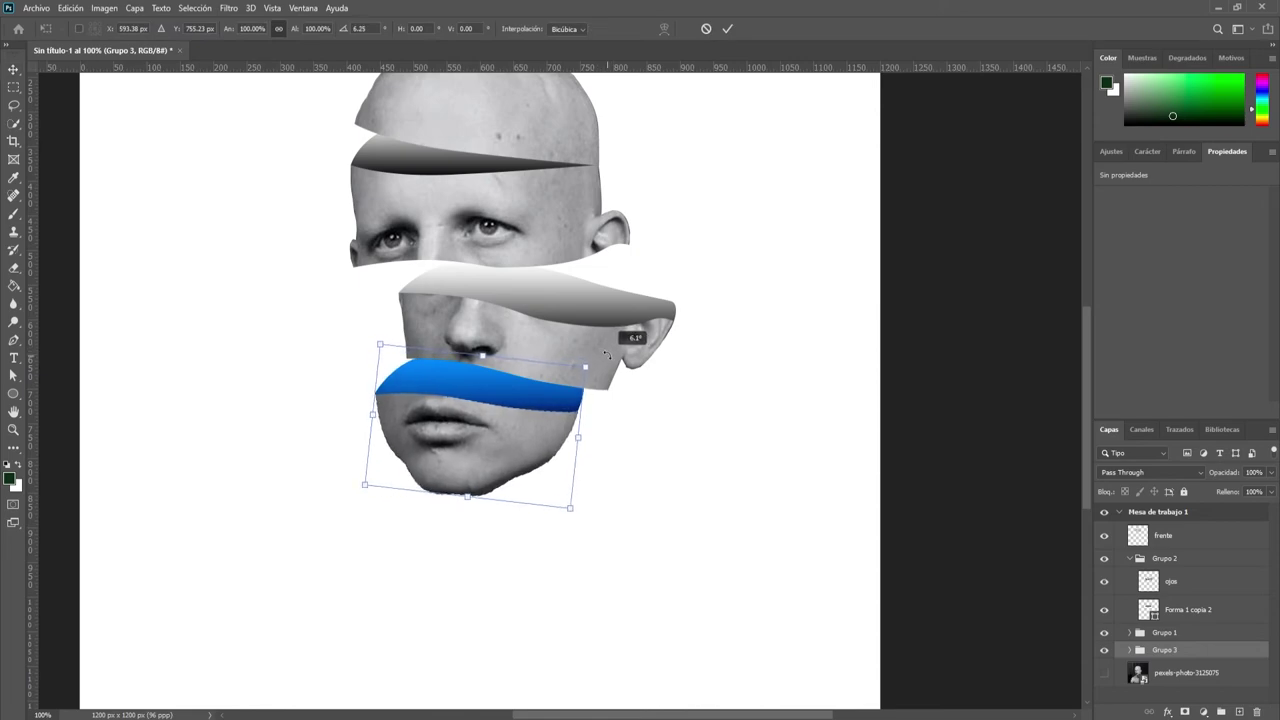
{"action": "left_click_drag", "start_coordinate": [609, 356], "coordinate": [655, 455]}
{"action": "left_click", "coordinate": [727, 28]}
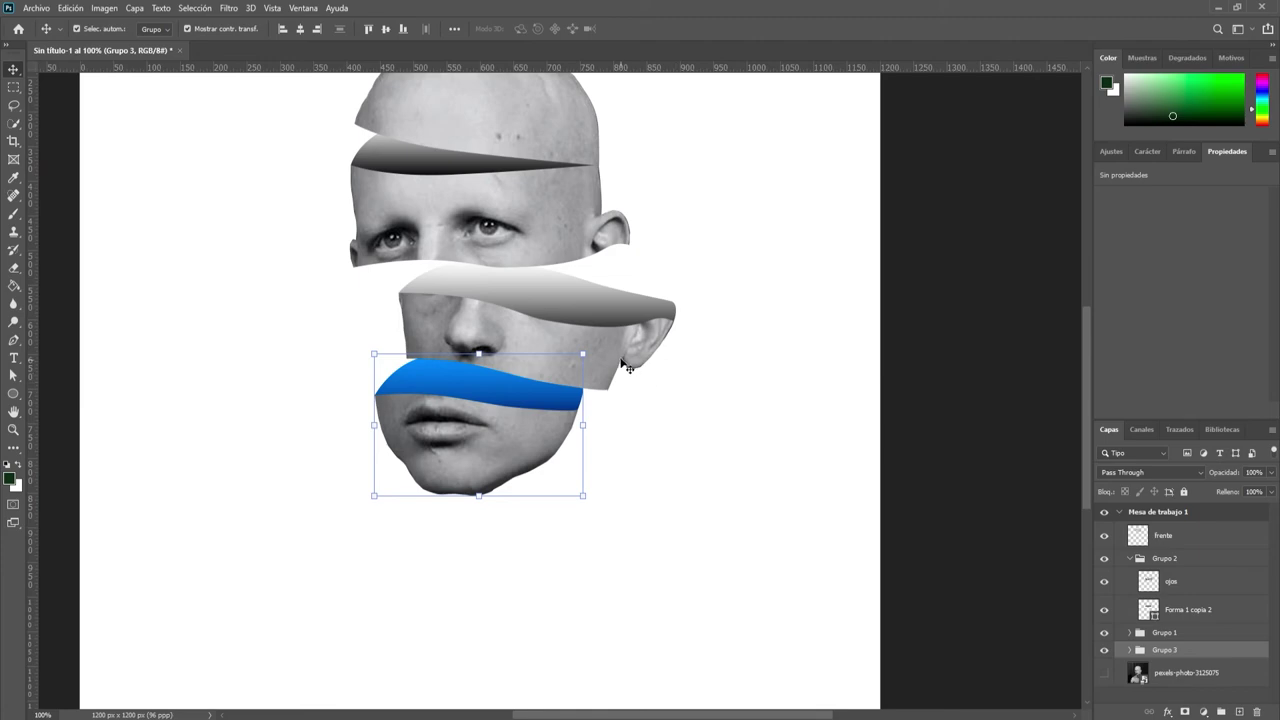
Expand Grupo 1 and Grupo 3 to show their layers.
{"action": "left_click", "coordinate": [590, 362]}
{"action": "left_click", "coordinate": [510, 410]}
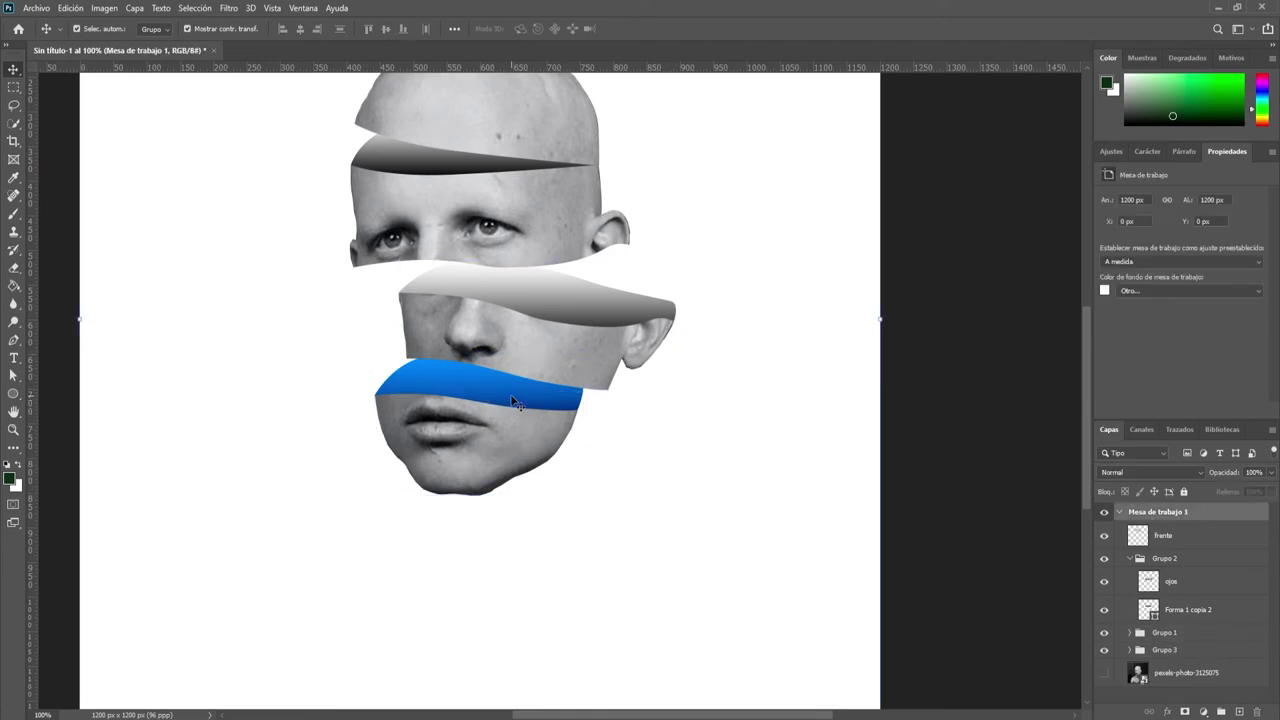
{"action": "left_click", "coordinate": [1129, 650]}
{"action": "scroll", "coordinate": [1200, 615], "scroll_direction": "down", "scroll_amount": 1}
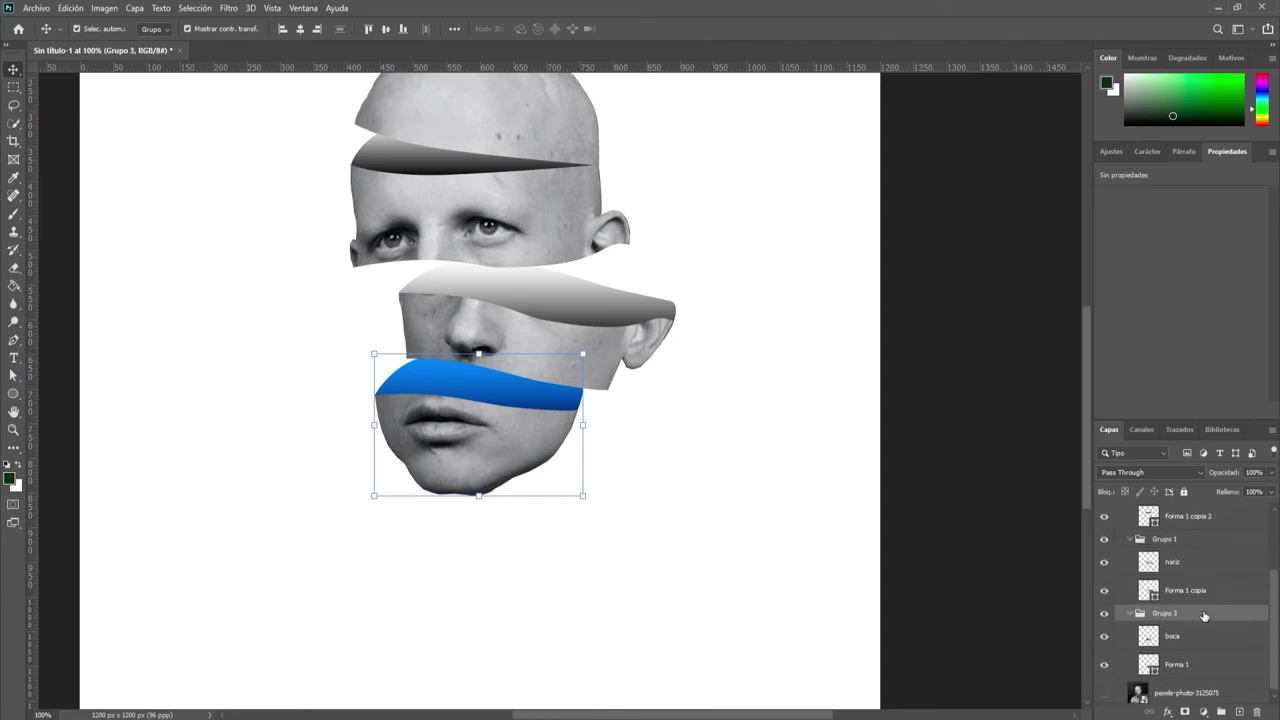
Set the Forma 1 band's gradient to run light blue to navy at a -177° angle.
{"action": "left_click", "coordinate": [1180, 666]}
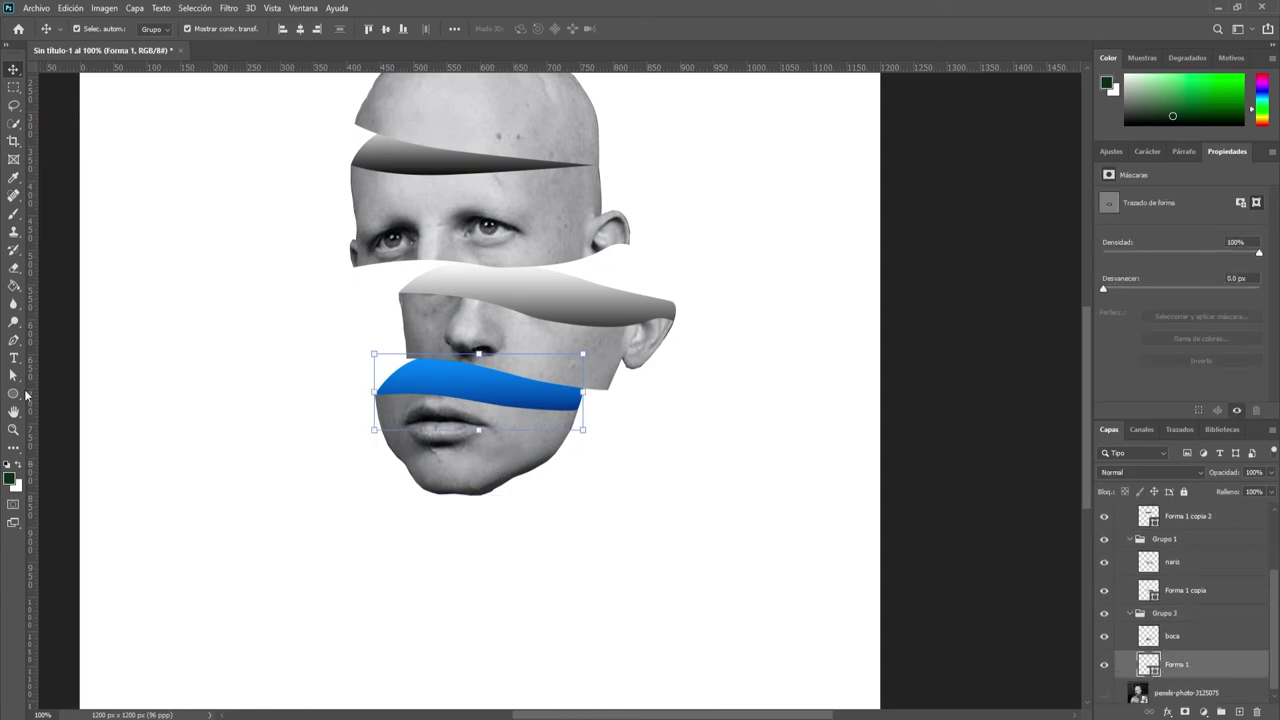
{"action": "left_click", "coordinate": [13, 394]}
{"action": "left_click", "coordinate": [163, 28]}
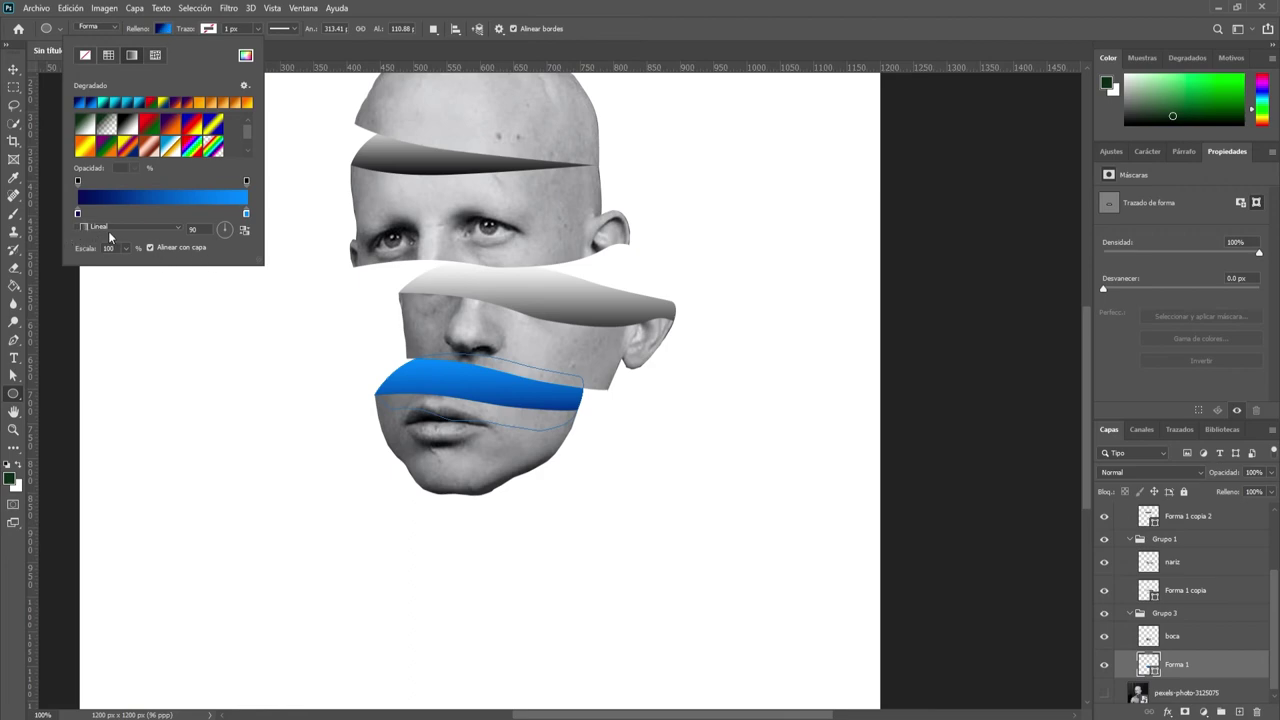
{"action": "left_click_drag", "start_coordinate": [79, 213], "coordinate": [178, 218]}
{"action": "left_click_drag", "start_coordinate": [85, 212], "coordinate": [78, 213]}
{"action": "left_click", "coordinate": [234, 230]}
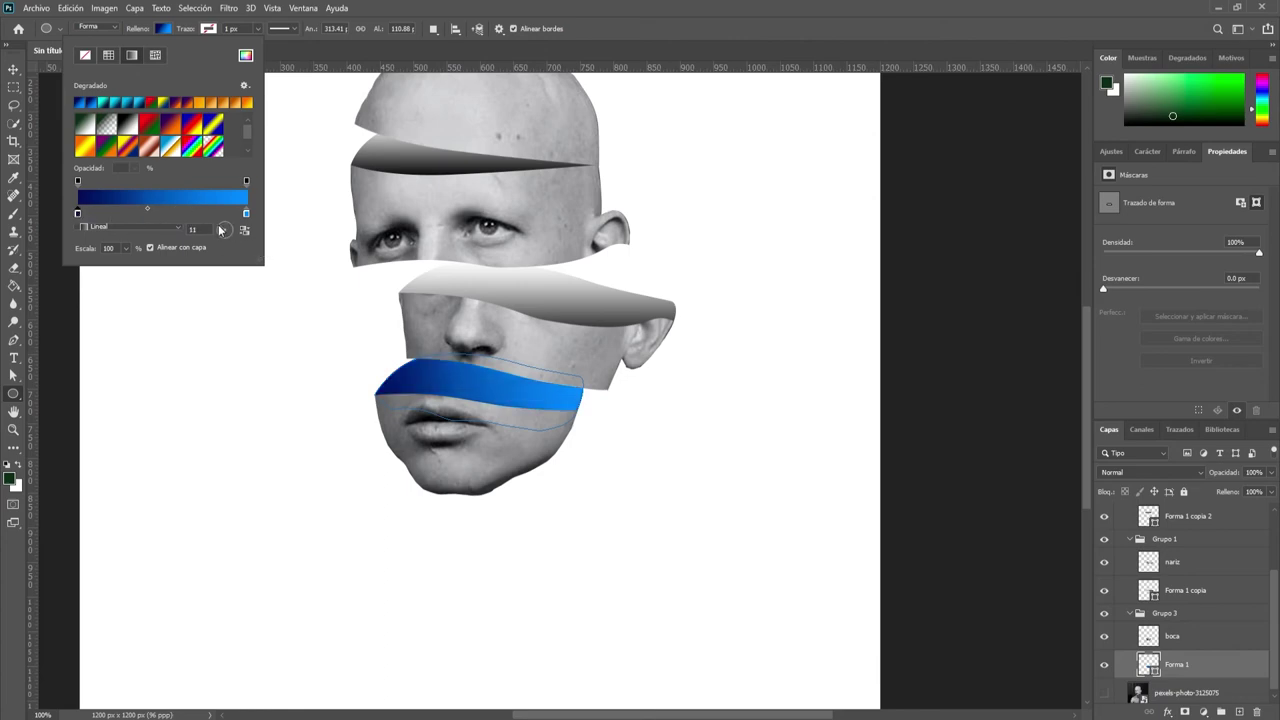
{"action": "left_click", "coordinate": [220, 229]}
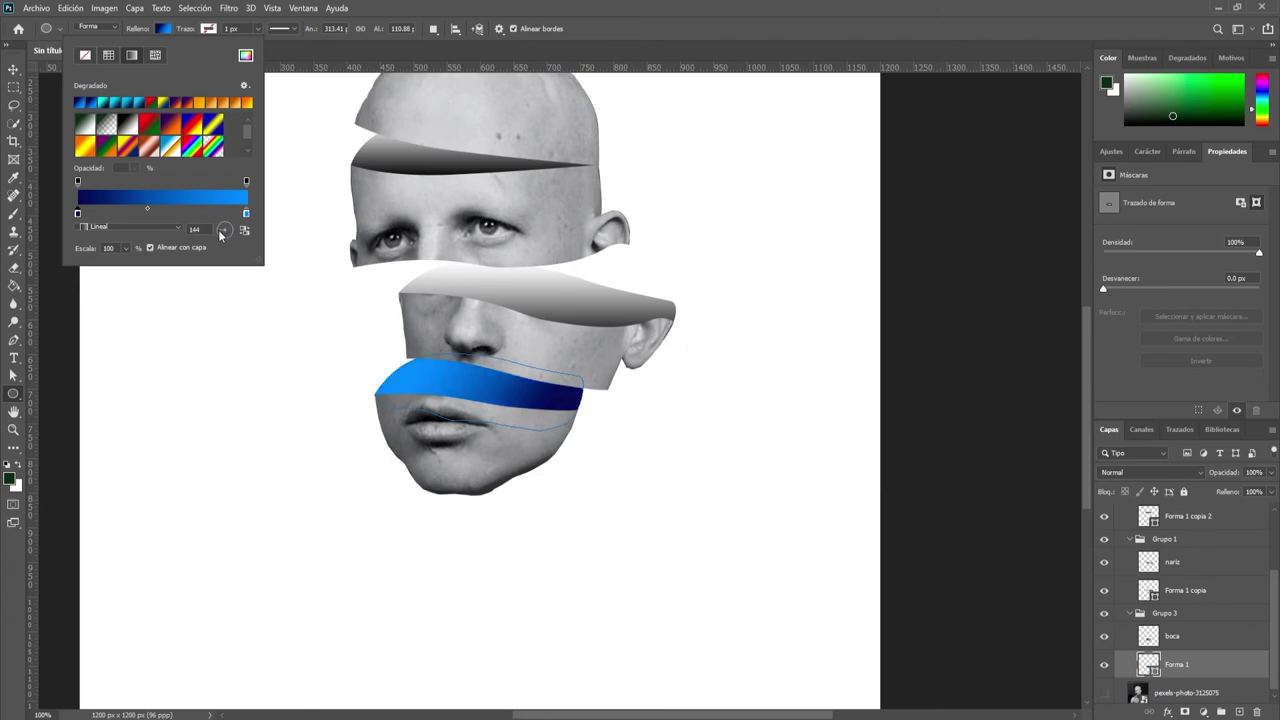
{"action": "left_click", "coordinate": [220, 234]}
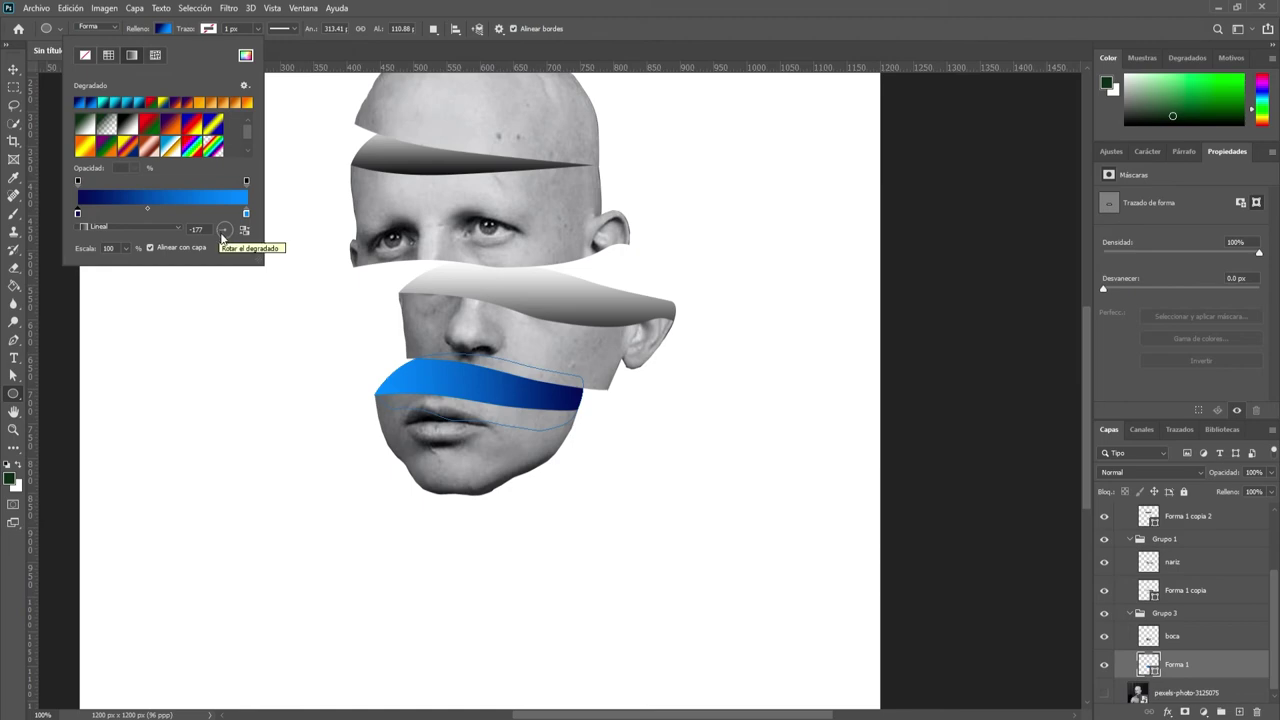
{"action": "left_click", "coordinate": [1193, 599]}
{"action": "left_click", "coordinate": [1205, 594]}
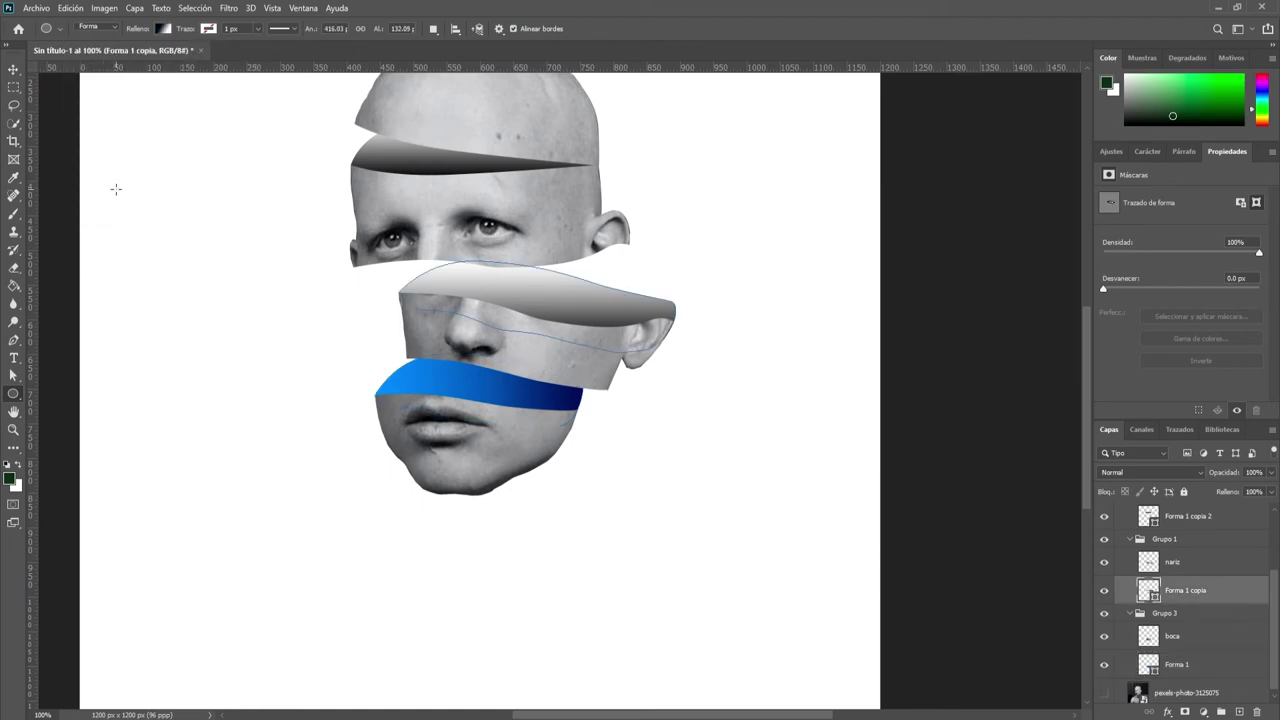
Apply a reversed cyan-to-dark-blue preset to Forma 1 copia and shift its midpoint left.
{"action": "left_click", "coordinate": [163, 29]}
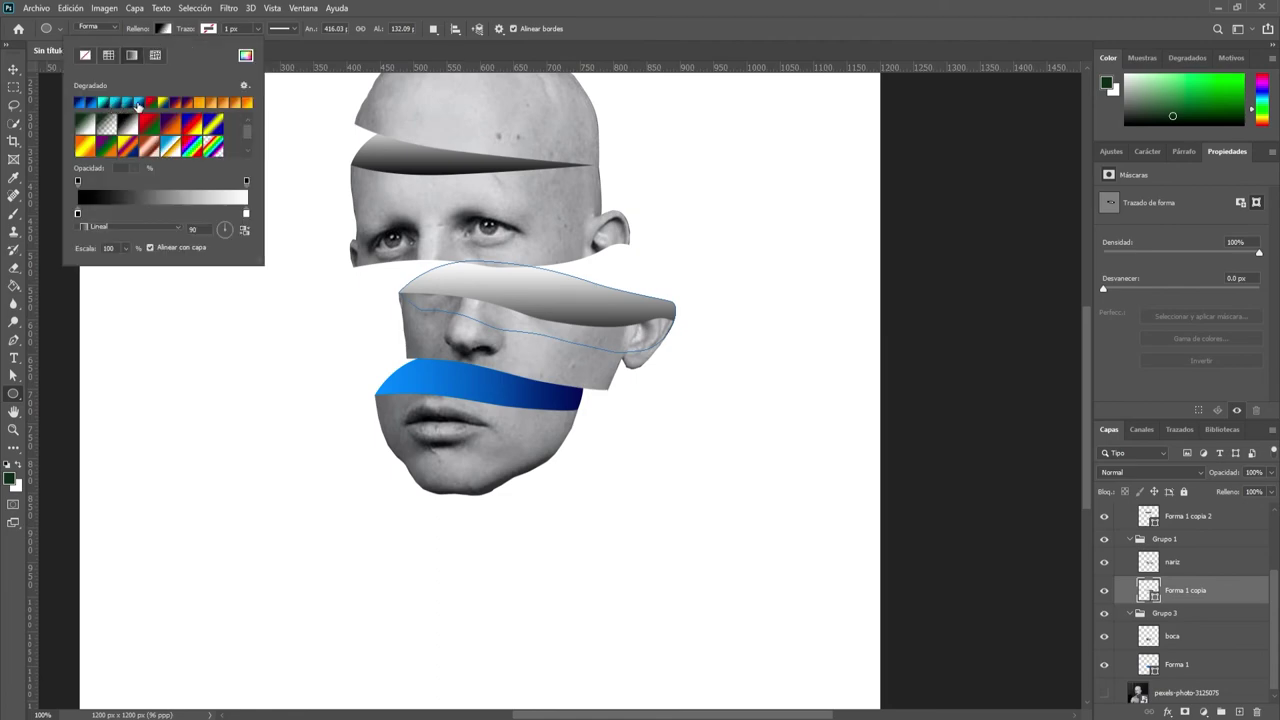
{"action": "left_click", "coordinate": [133, 104]}
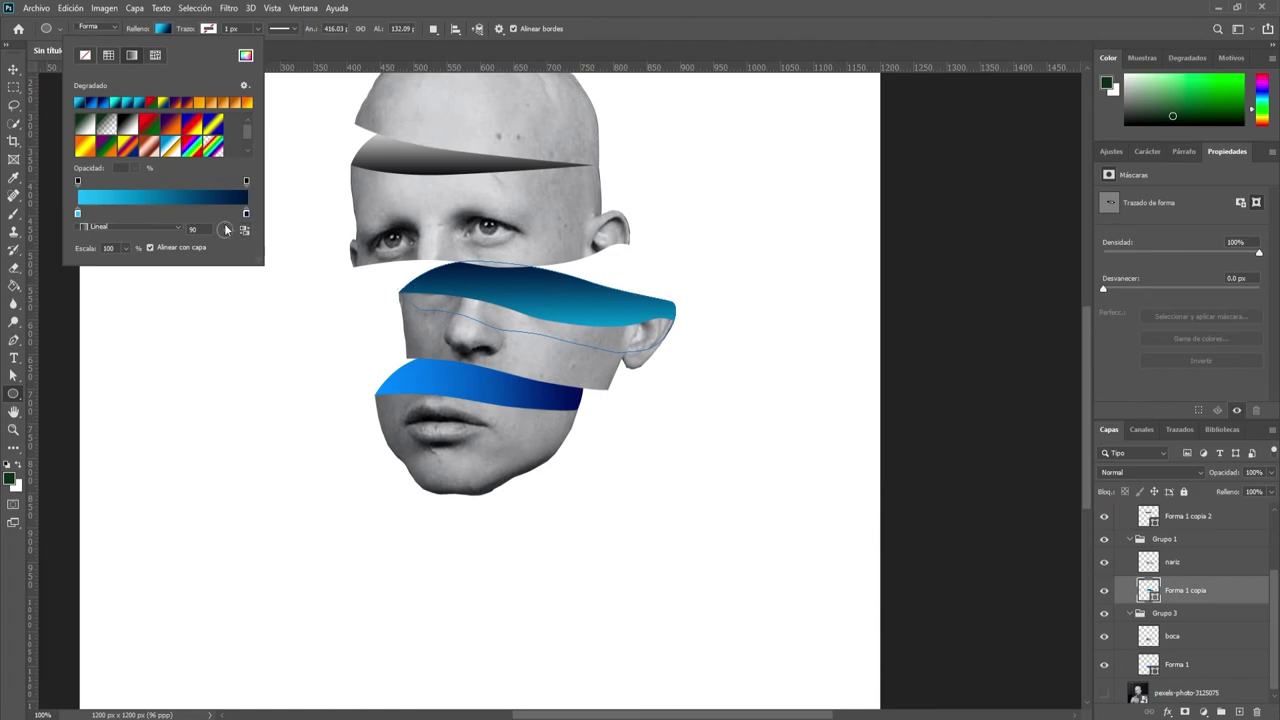
{"action": "left_click", "coordinate": [224, 230]}
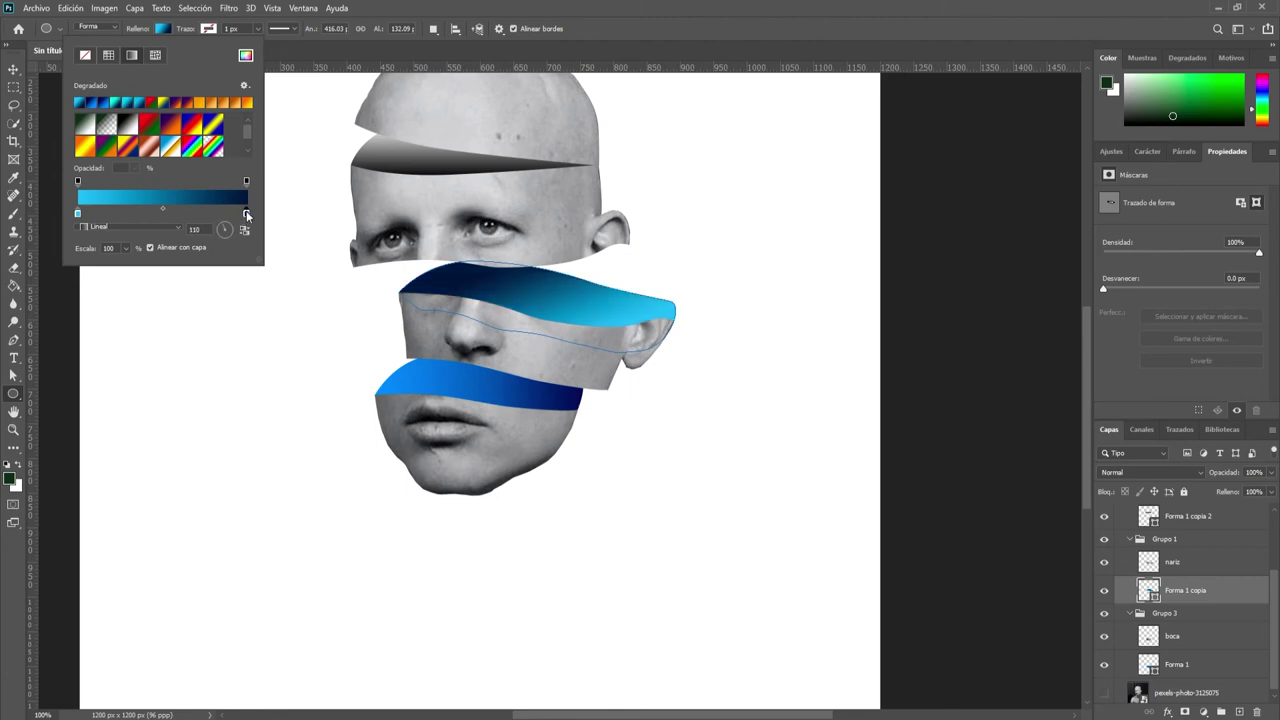
{"action": "left_click_drag", "start_coordinate": [147, 208], "coordinate": [203, 210]}
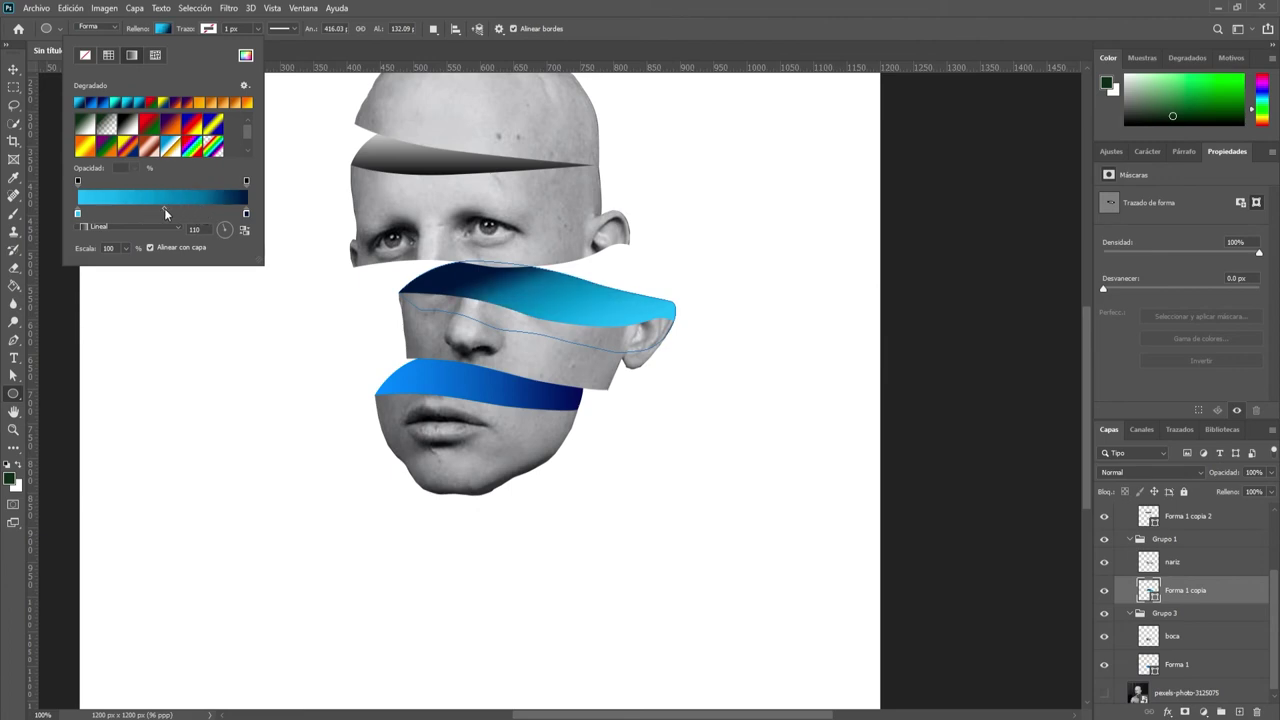
Change the band's dark gradient stop to a lighter navy, #0f3165.
{"action": "left_click_drag", "start_coordinate": [242, 181], "coordinate": [193, 183]}
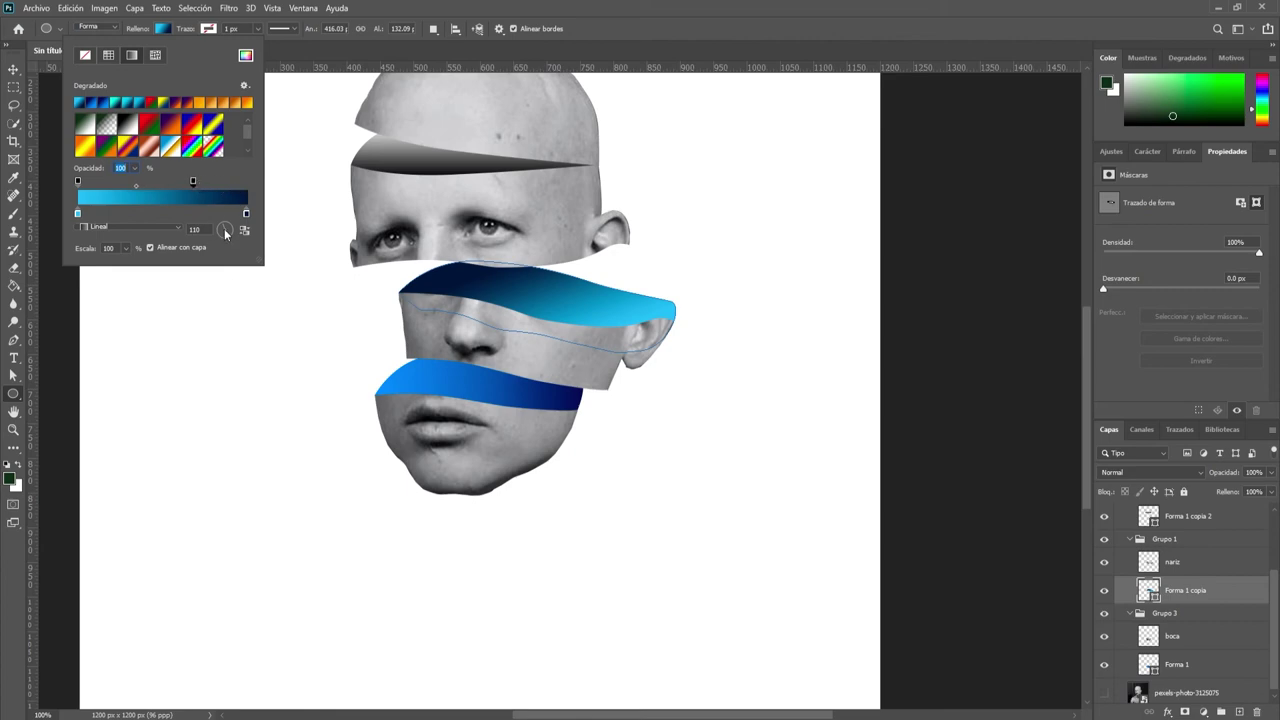
{"action": "double_click", "coordinate": [246, 214]}
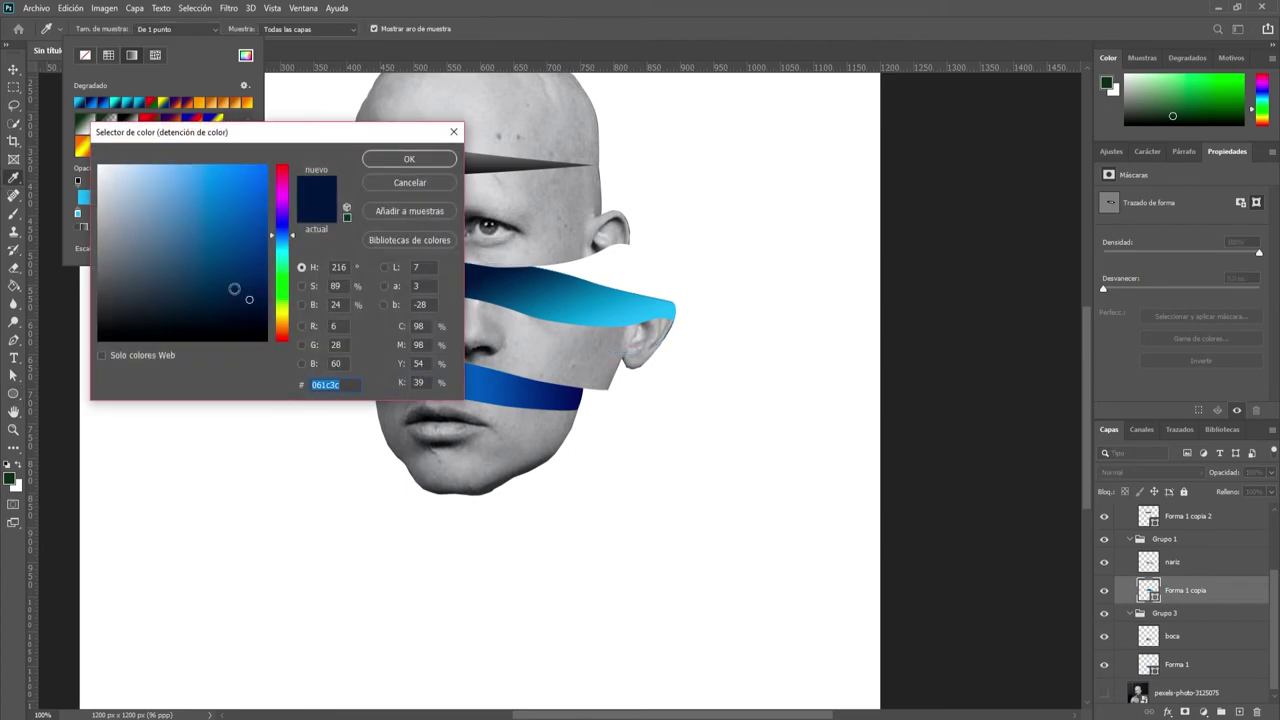
{"action": "left_click_drag", "start_coordinate": [249, 299], "coordinate": [247, 268]}
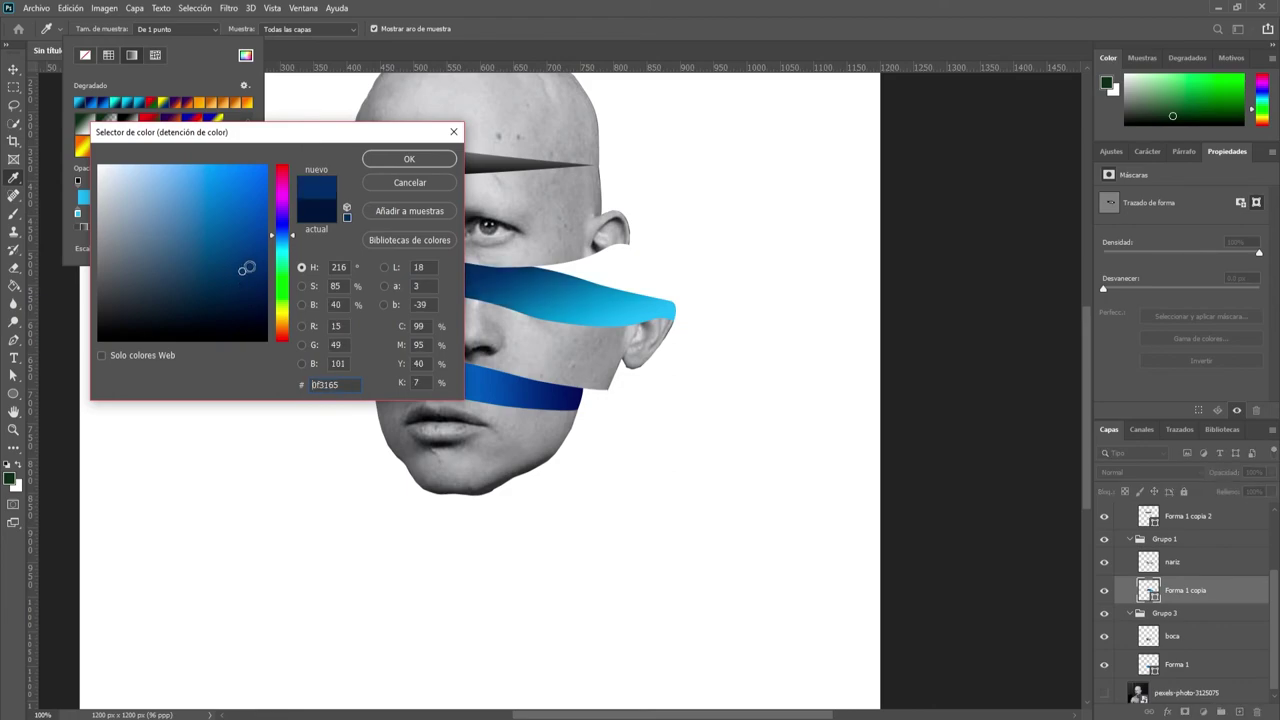
{"action": "left_click", "coordinate": [409, 159]}
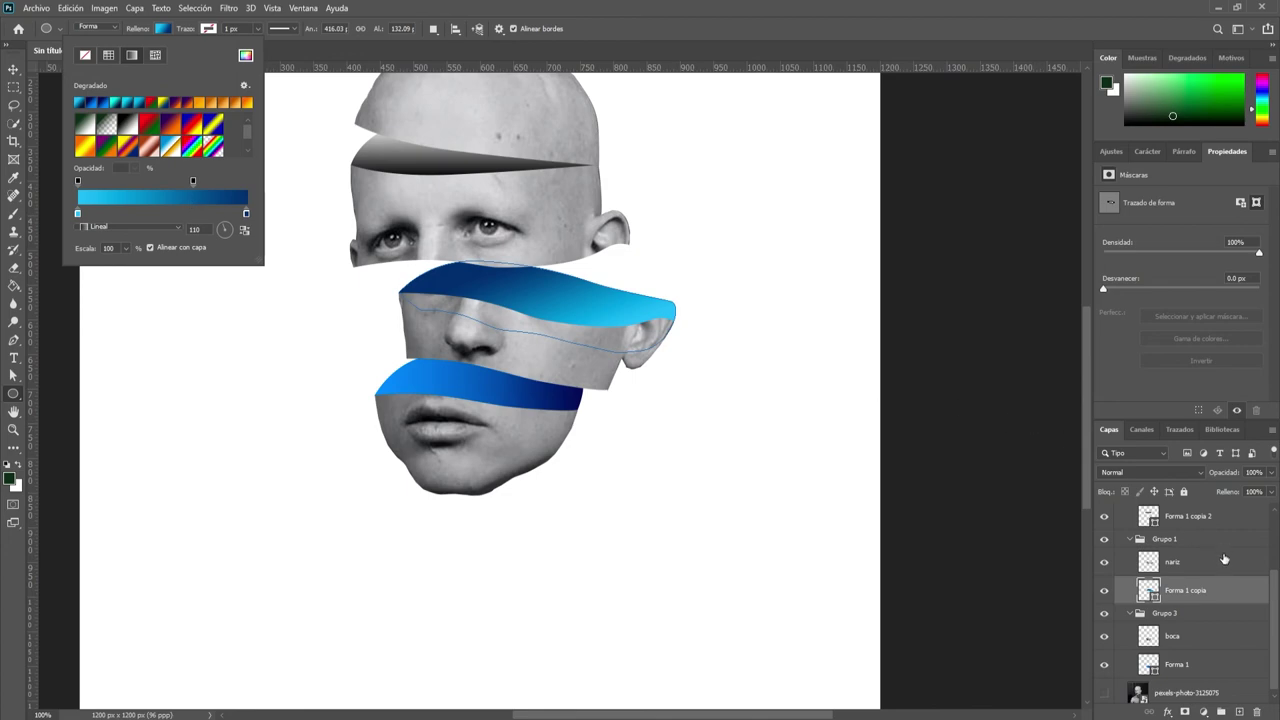
{"action": "scroll", "coordinate": [1205, 563], "scroll_direction": "up", "scroll_amount": 3}
{"action": "left_click", "coordinate": [1203, 598]}
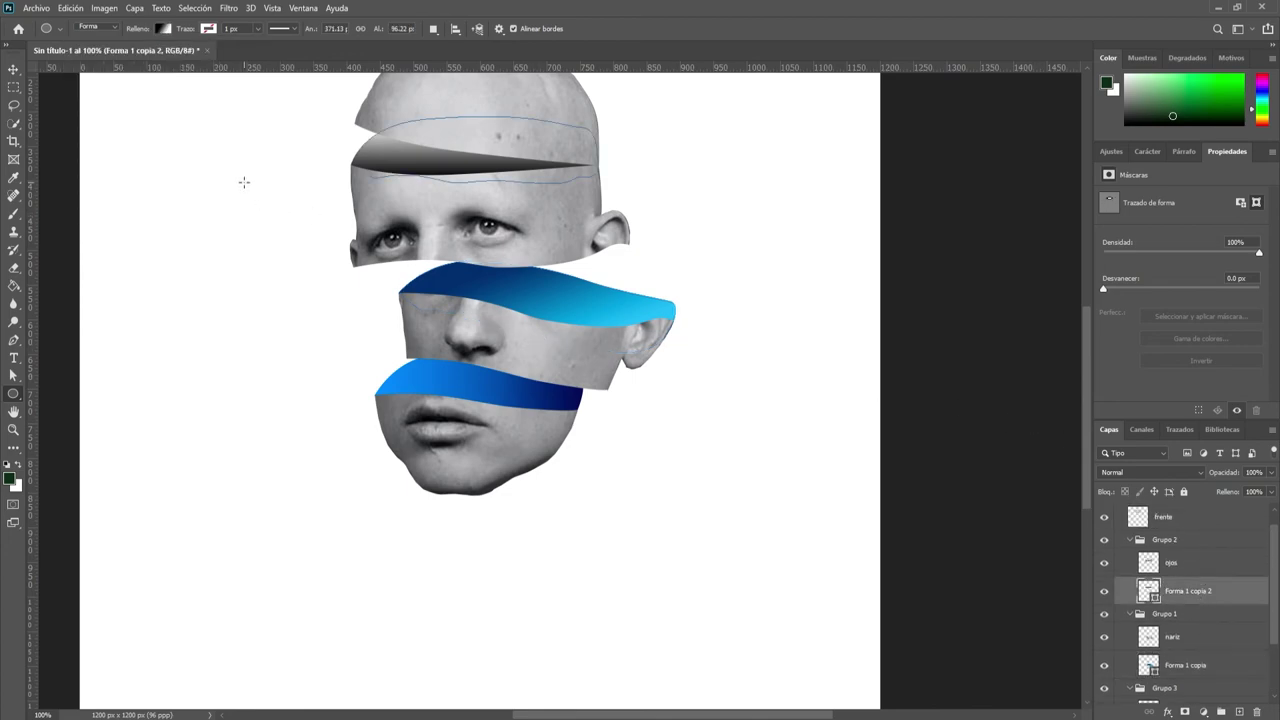
Apply the cyan-to-navy gradient preset to Forma 1 copia 2 at a 32° angle.
{"action": "left_click", "coordinate": [161, 29]}
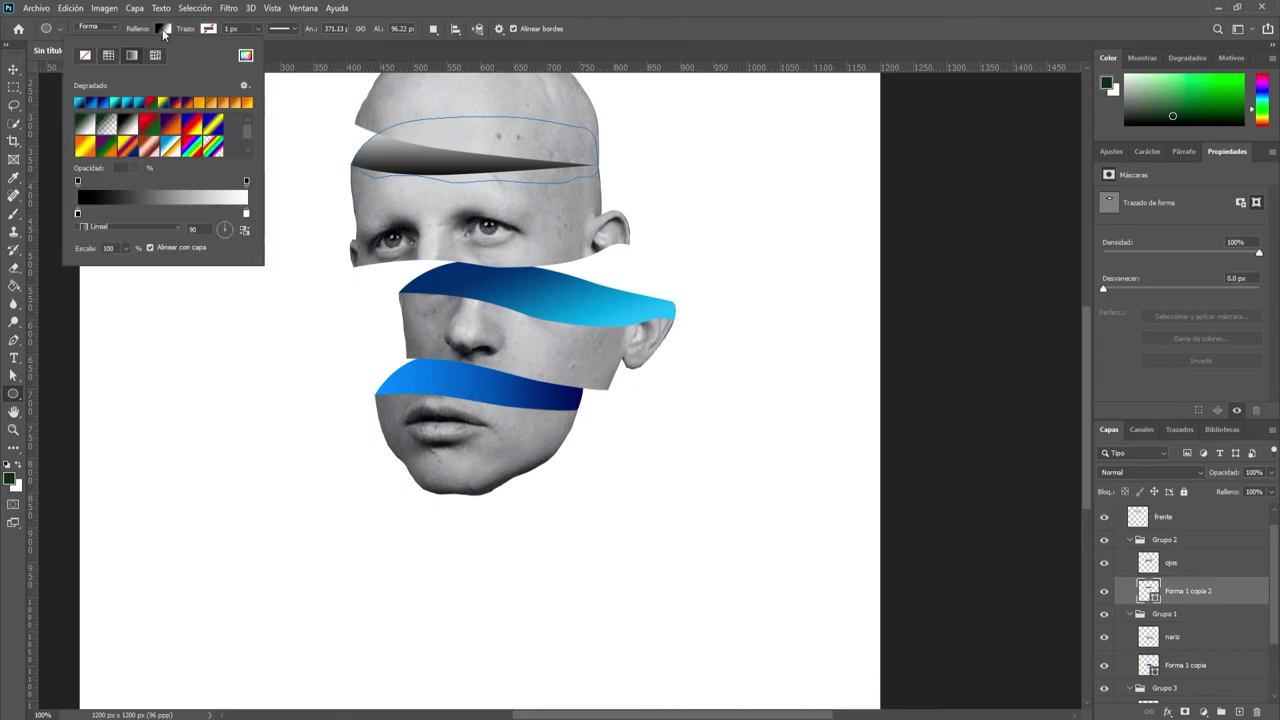
{"action": "left_click", "coordinate": [114, 101]}
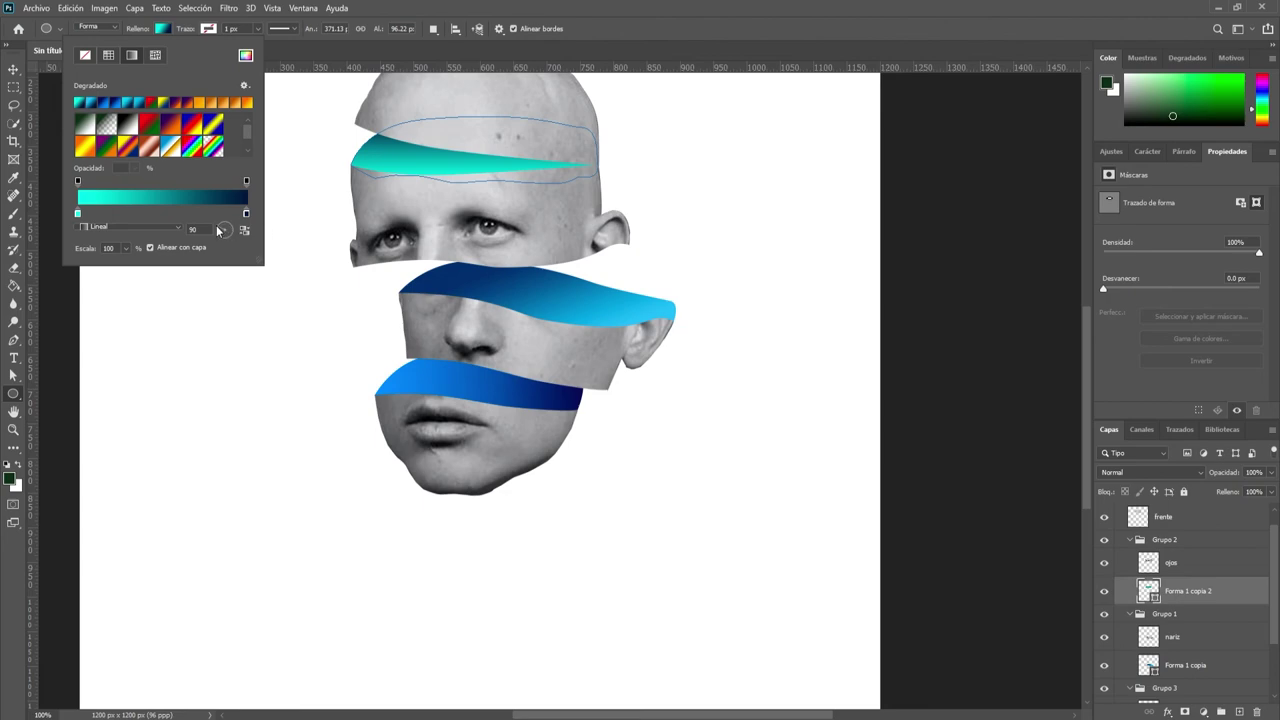
{"action": "left_click", "coordinate": [218, 230]}
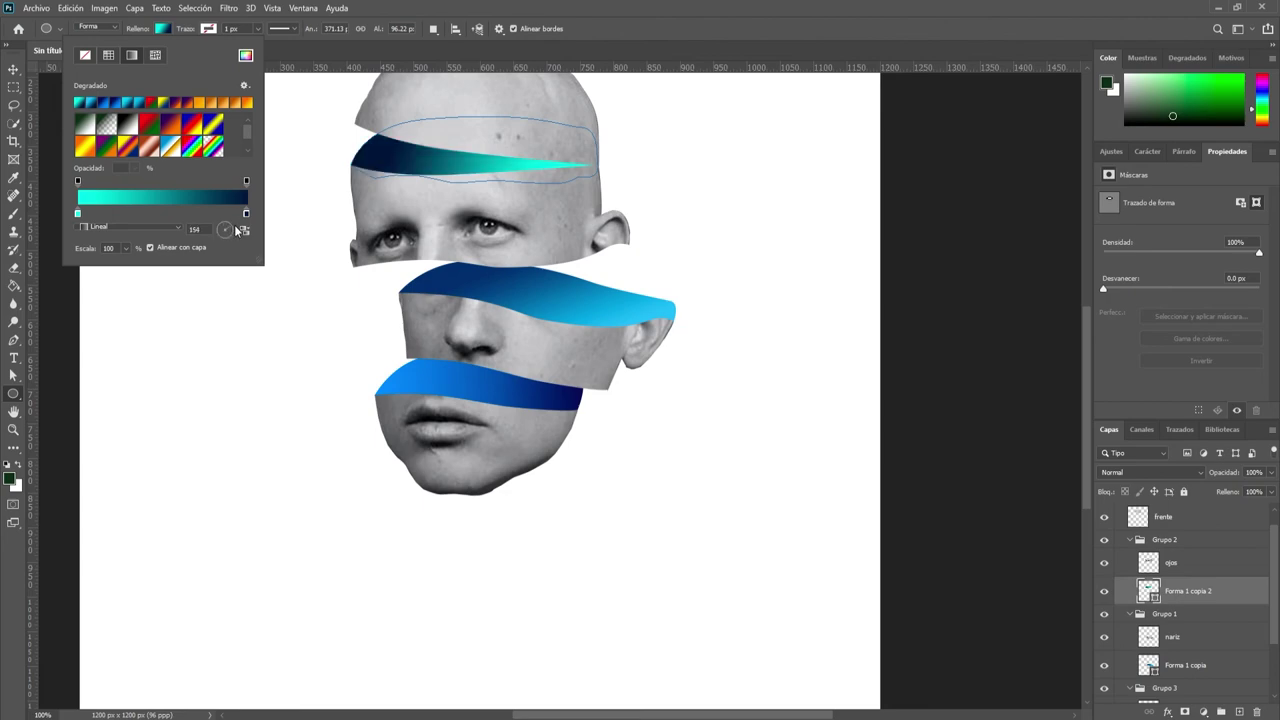
{"action": "type", "text": "24"}
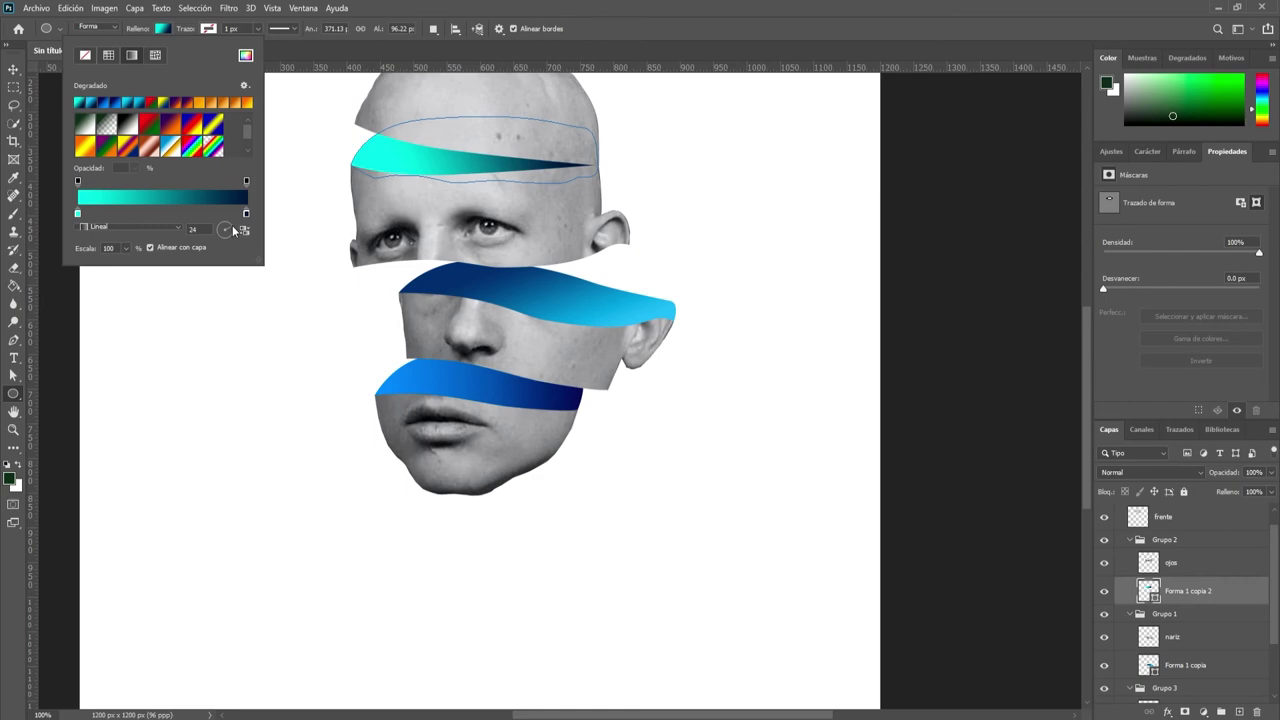
{"action": "left_click", "coordinate": [233, 229]}
Set the band's navy gradient stop to a slightly lighter navy, #0f3369.
{"action": "double_click", "coordinate": [246, 213]}
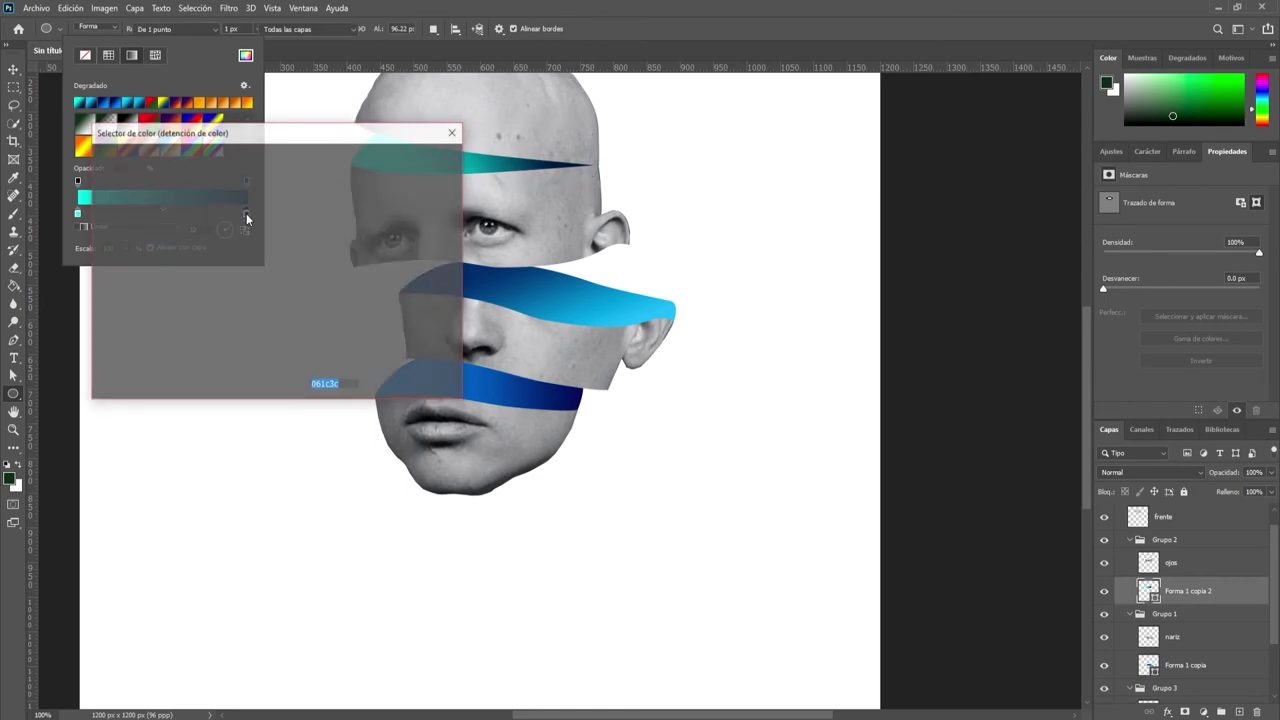
{"action": "left_click_drag", "start_coordinate": [249, 282], "coordinate": [243, 268]}
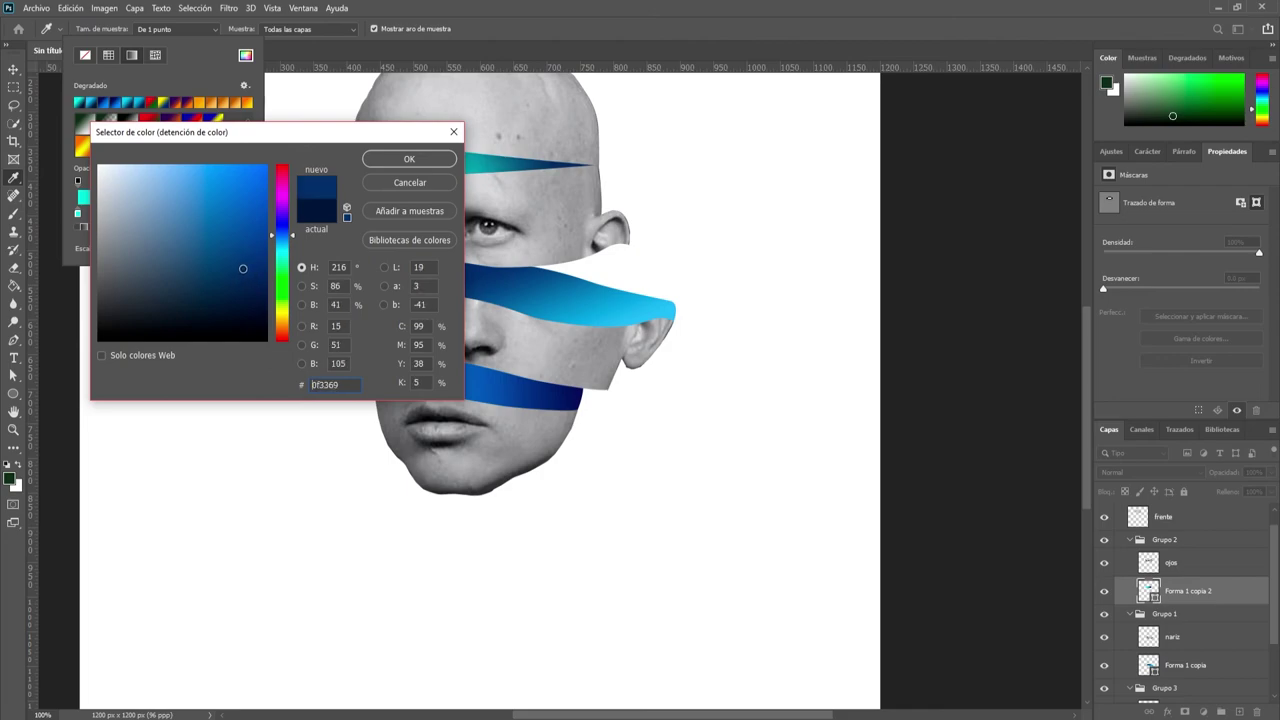
{"action": "left_click", "coordinate": [384, 162]}
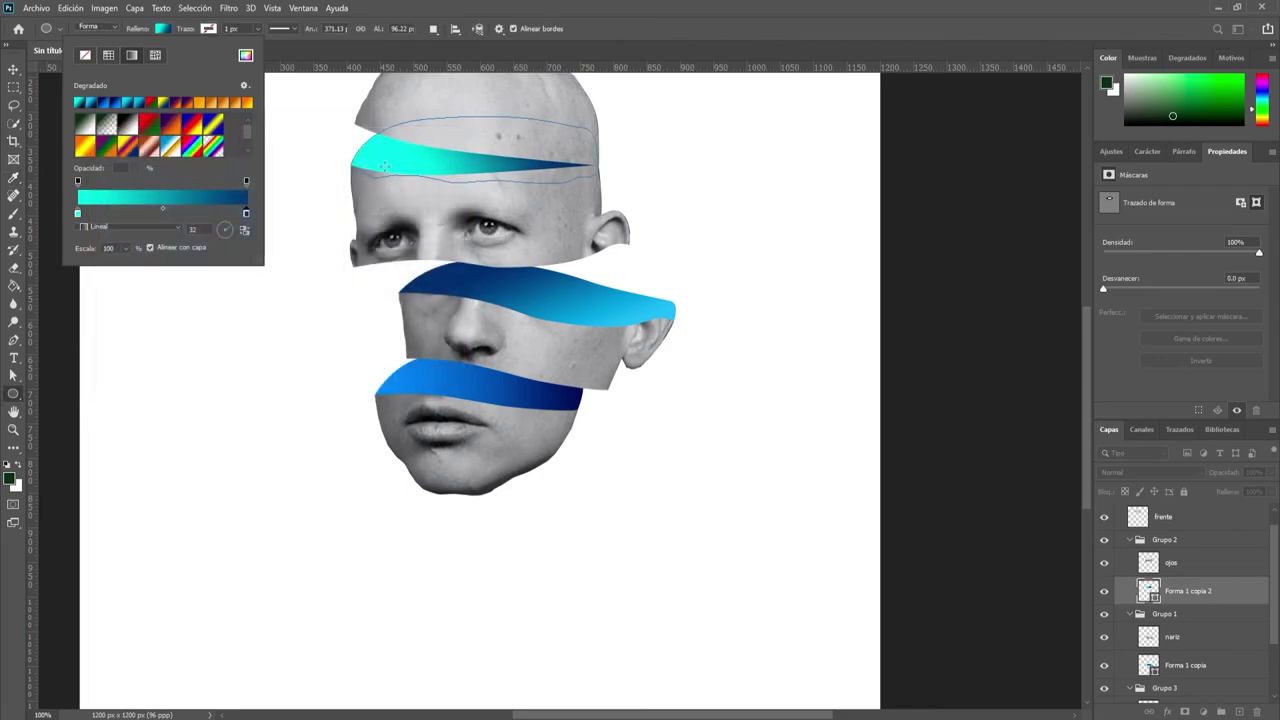
{"action": "left_click", "coordinate": [13, 69]}
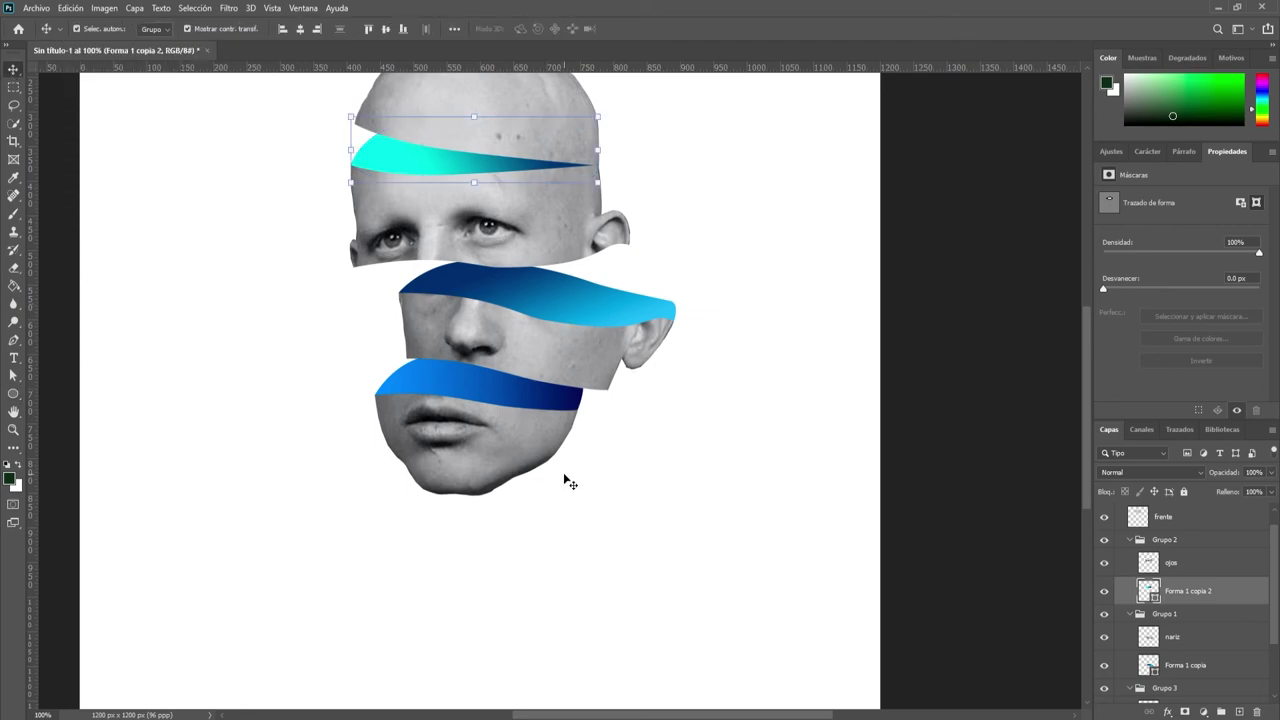
Shift the Grupo 1 nose slice slightly and nudge the whole face composition.
{"action": "scroll", "coordinate": [566, 480], "scroll_direction": "up", "scroll_amount": 2}
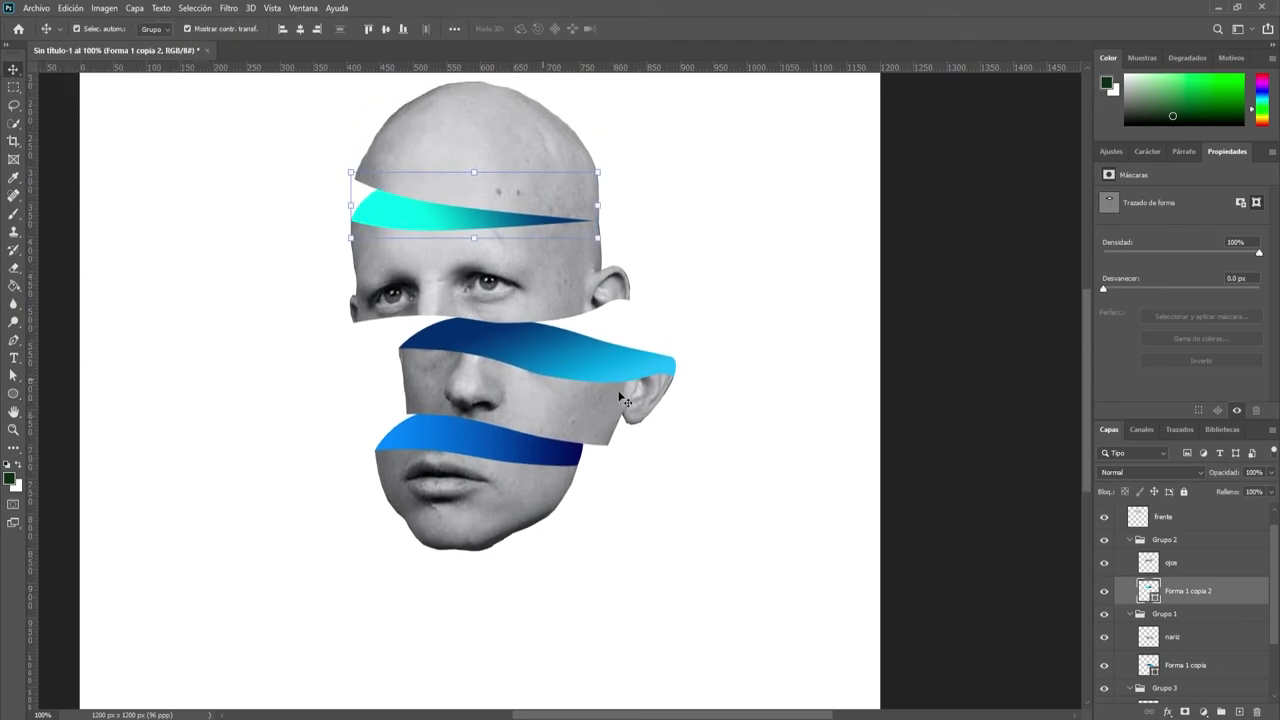
{"action": "mouse_move", "coordinate": [279, 122]}
{"action": "left_mouse_down"}
{"action": "mouse_move", "coordinate": [520, 262]}
{"action": "mouse_move", "coordinate": [544, 300]}
{"action": "left_mouse_up"}
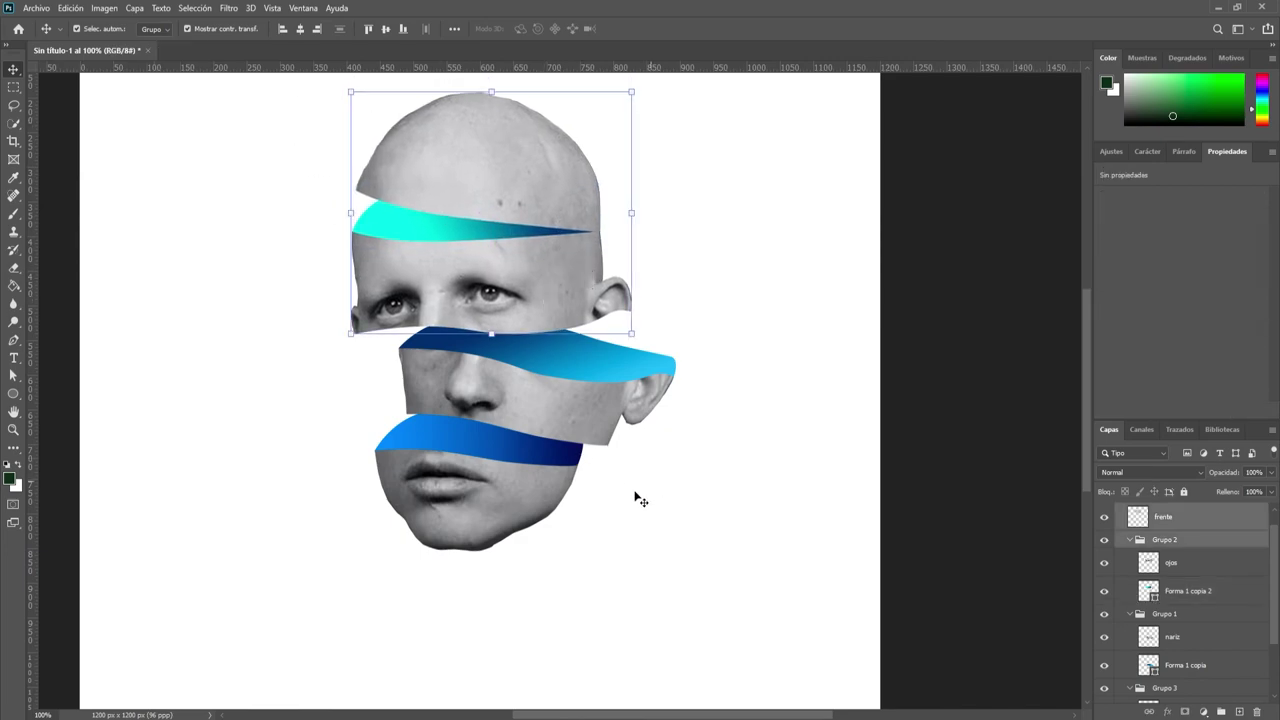
{"action": "left_click", "coordinate": [577, 408]}
{"action": "left_click_drag", "start_coordinate": [577, 408], "coordinate": [571, 410]}
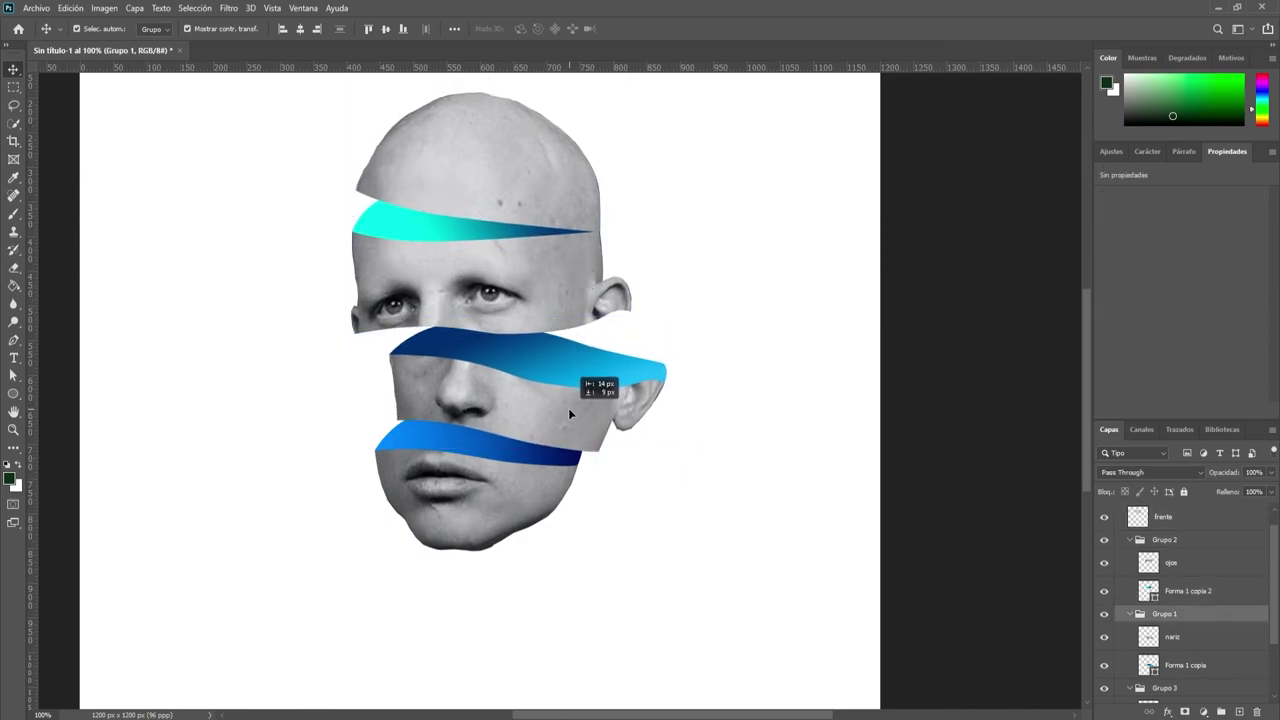
{"action": "left_click", "coordinate": [629, 508]}
{"action": "left_click_drag", "start_coordinate": [614, 514], "coordinate": [598, 494]}
Zoom out to check the area below the face, then select the frente layer with the Ellipse tool.
{"action": "key", "text": "z"}
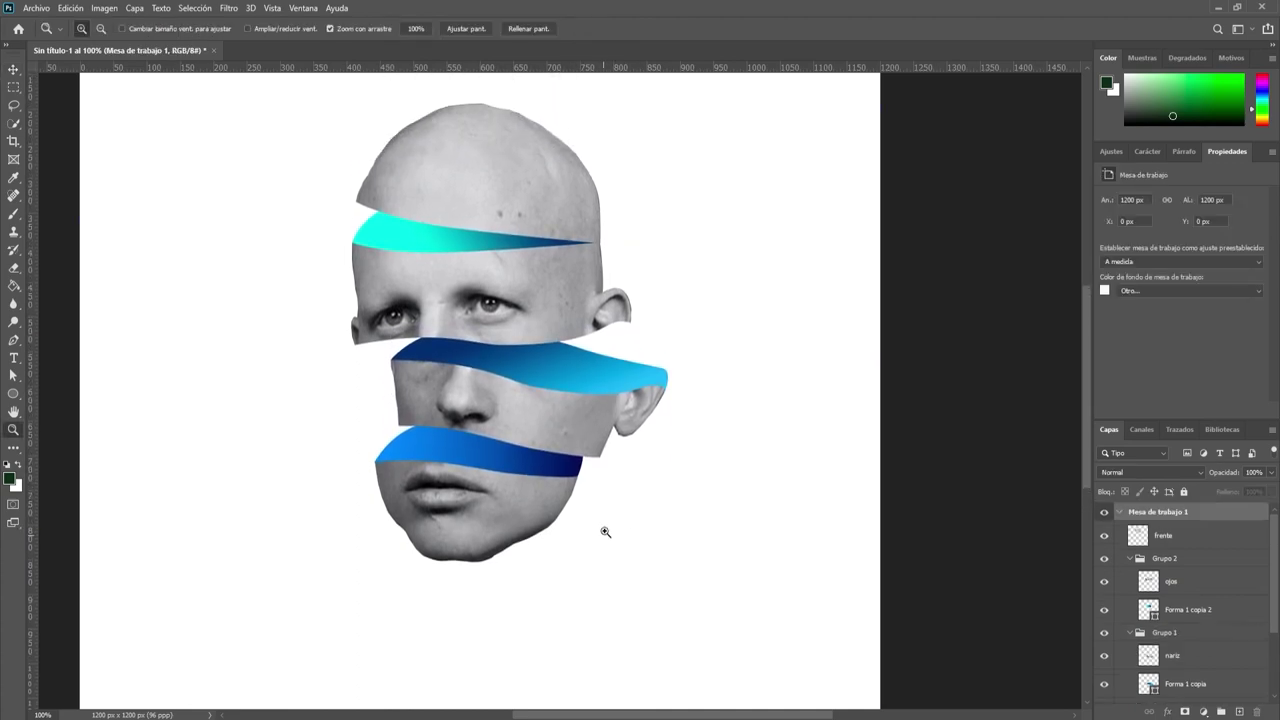
{"action": "left_click", "coordinate": [523, 563], "text": "alt"}
{"action": "left_click_drag", "start_coordinate": [531, 614], "coordinate": [520, 411]}
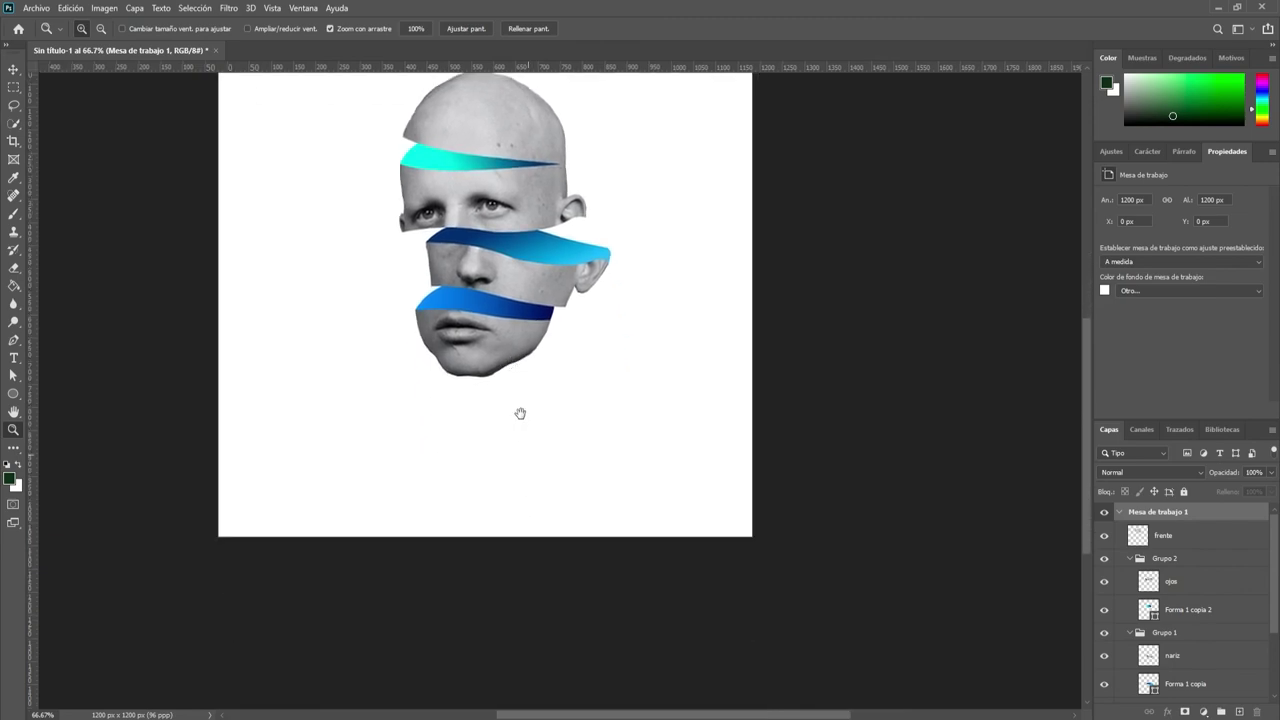
{"action": "left_click", "coordinate": [486, 380]}
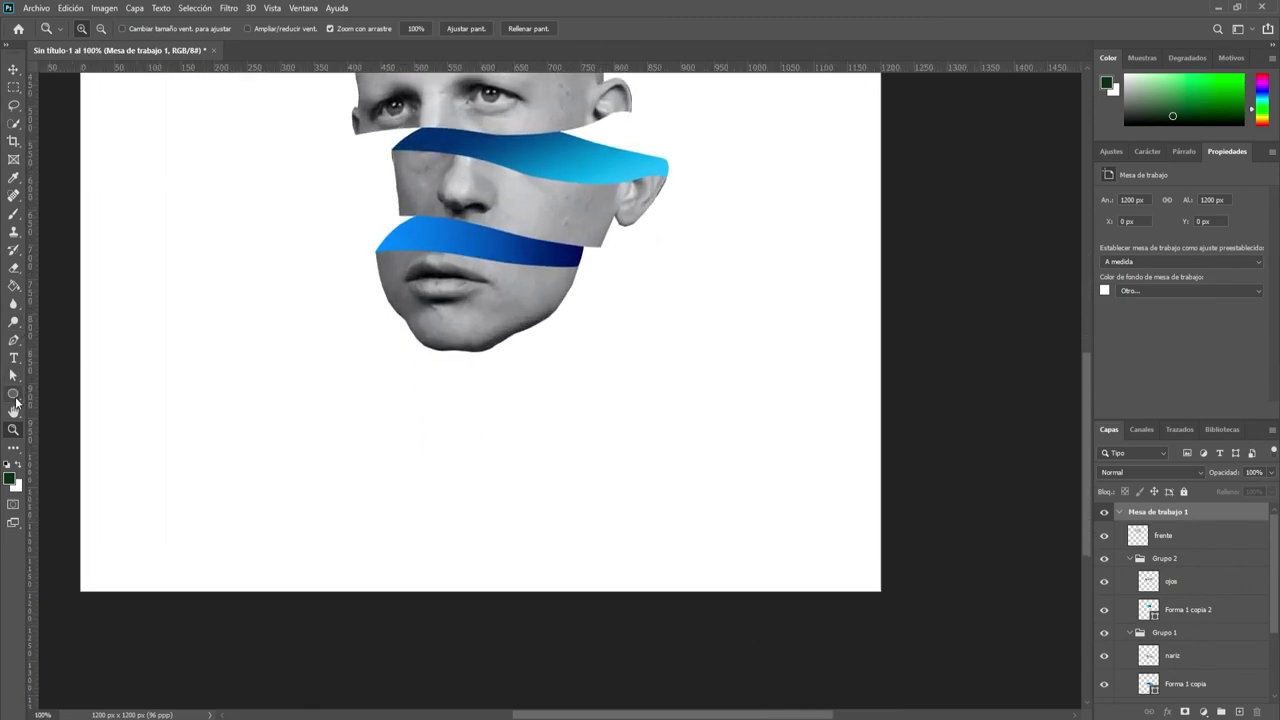
{"action": "left_click", "coordinate": [15, 396]}
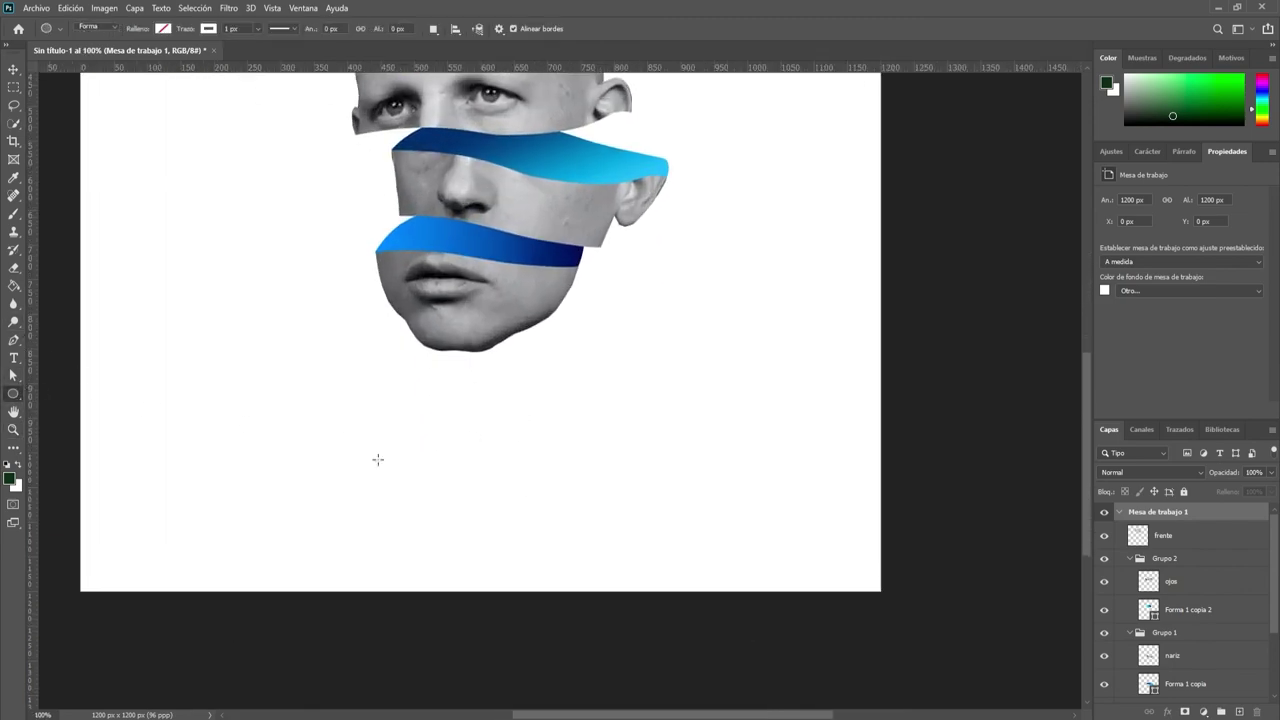
{"action": "left_click", "coordinate": [1201, 541]}
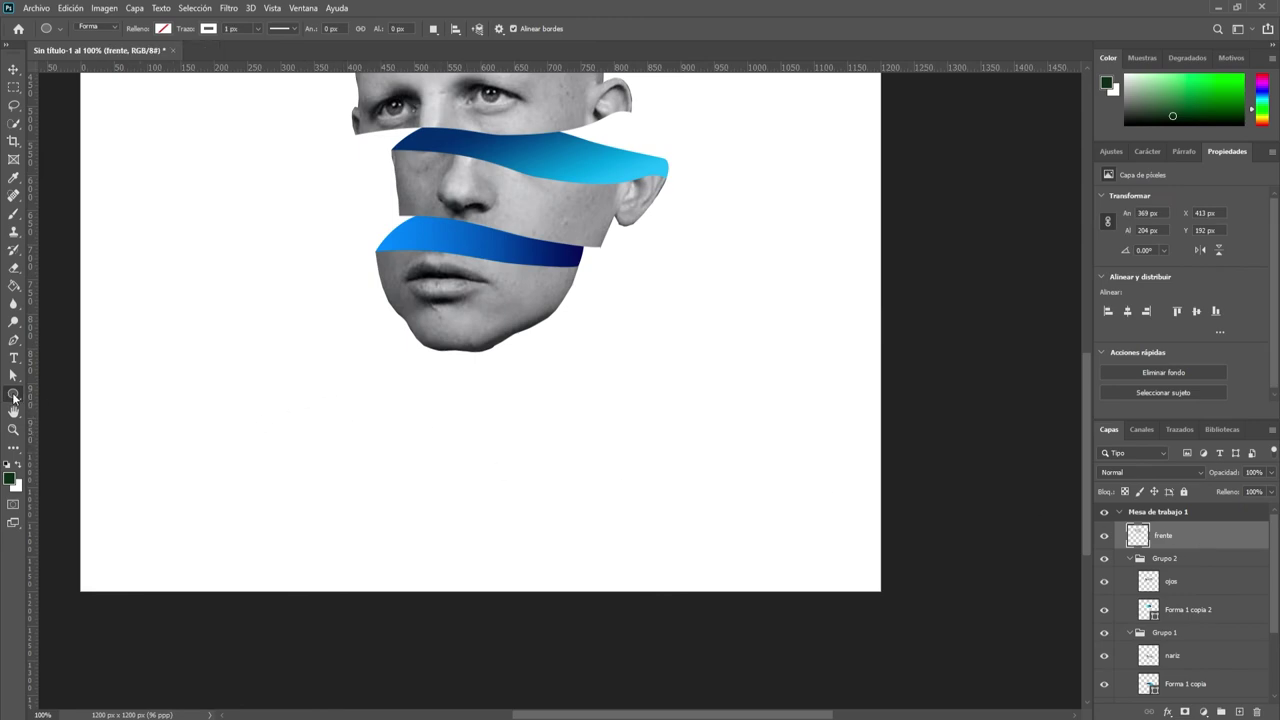
Draw a thin flat ellipse below the face with no stroke and a dark fill.
{"action": "left_click_drag", "start_coordinate": [361, 412], "coordinate": [617, 423]}
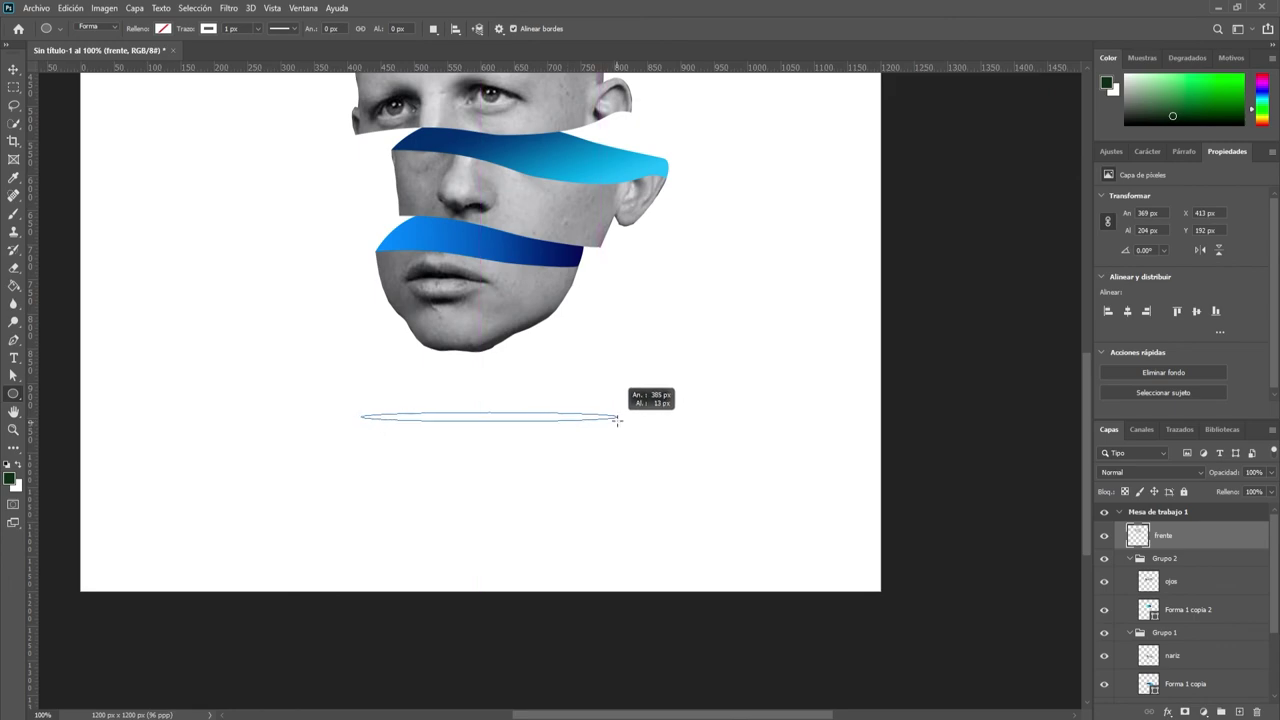
{"action": "left_click_drag", "start_coordinate": [617, 419], "coordinate": [618, 418]}
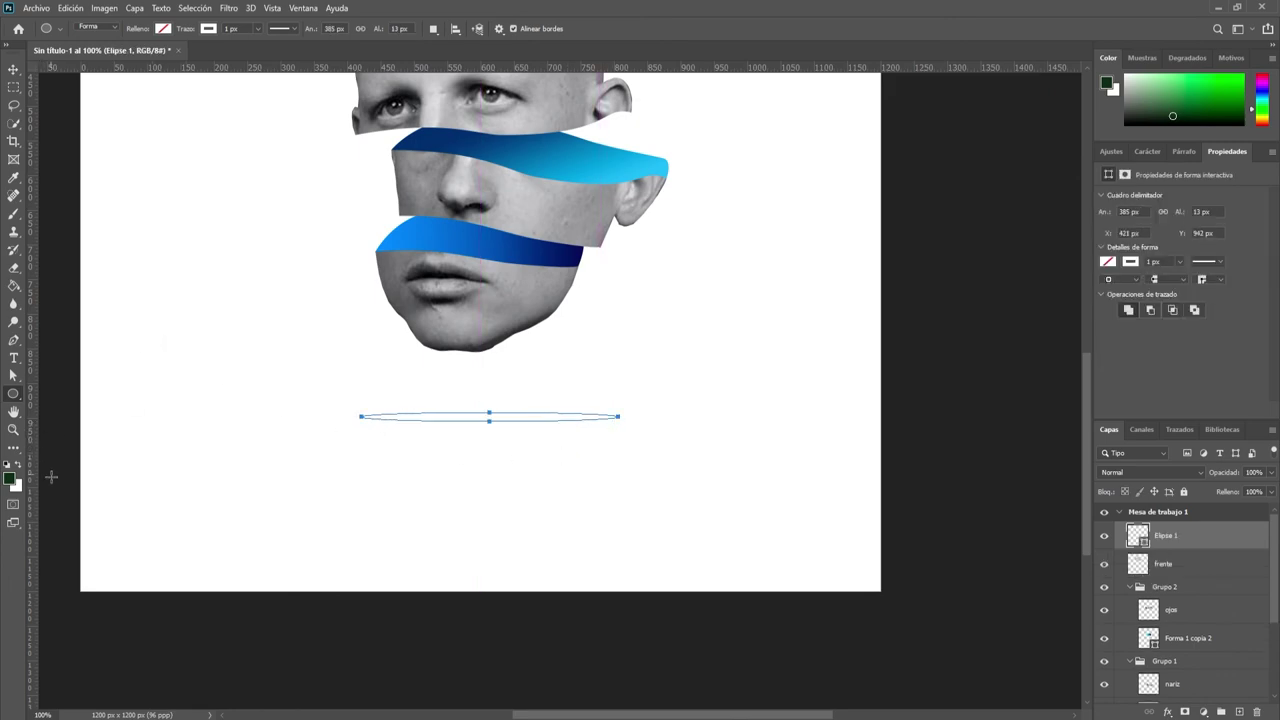
{"action": "left_click", "coordinate": [207, 29]}
{"action": "left_click", "coordinate": [129, 56]}
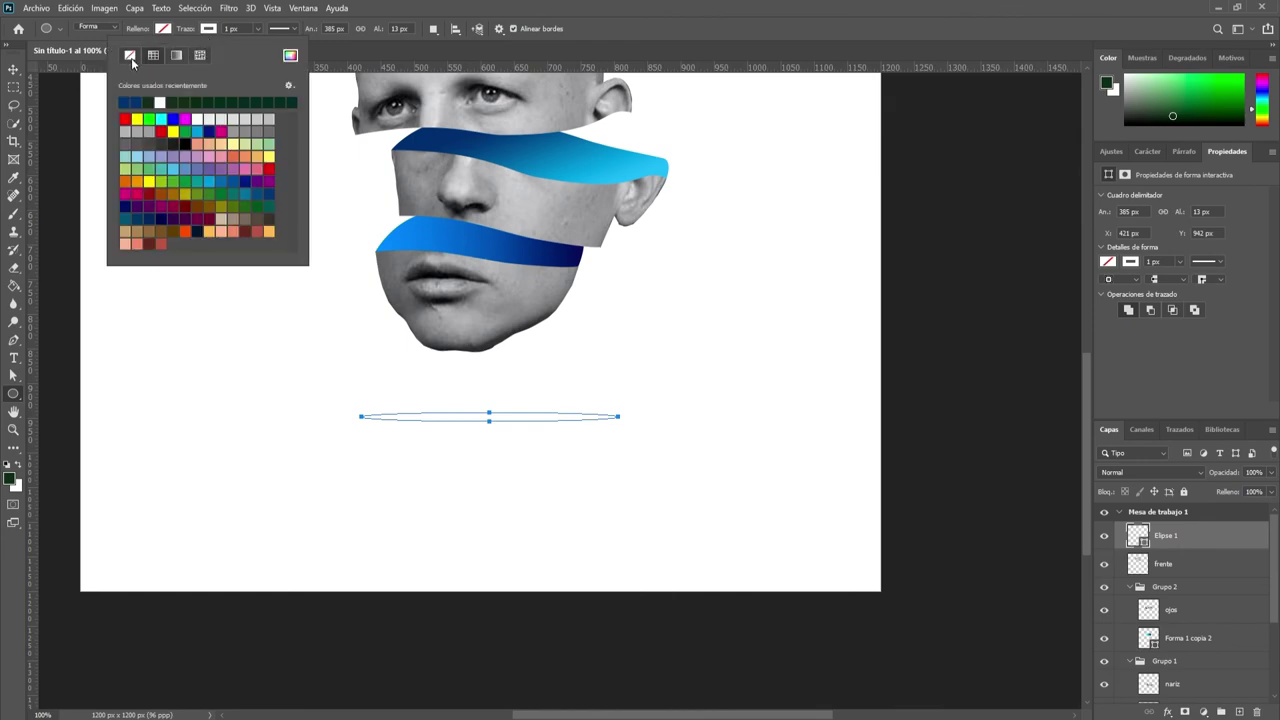
{"action": "left_click", "coordinate": [164, 30]}
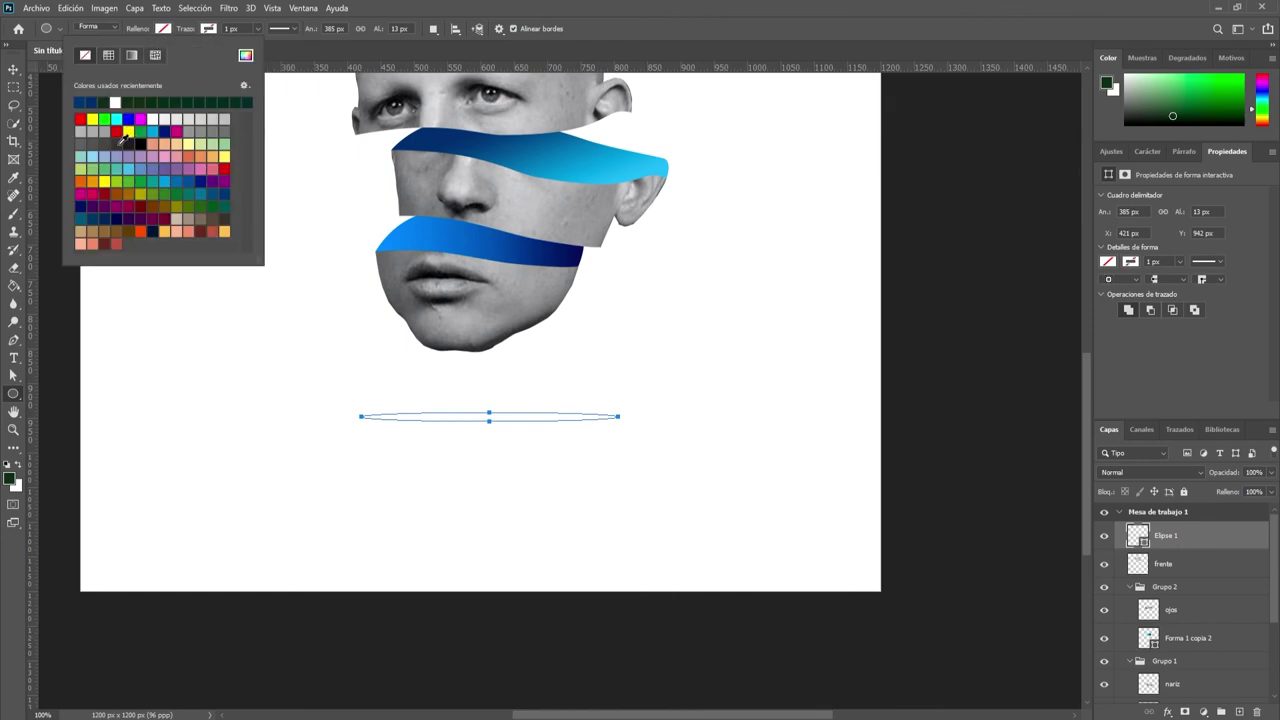
{"action": "left_click", "coordinate": [116, 145]}
Move the ellipse slightly left and compare it against the reference image.
{"action": "left_click", "coordinate": [13, 69]}
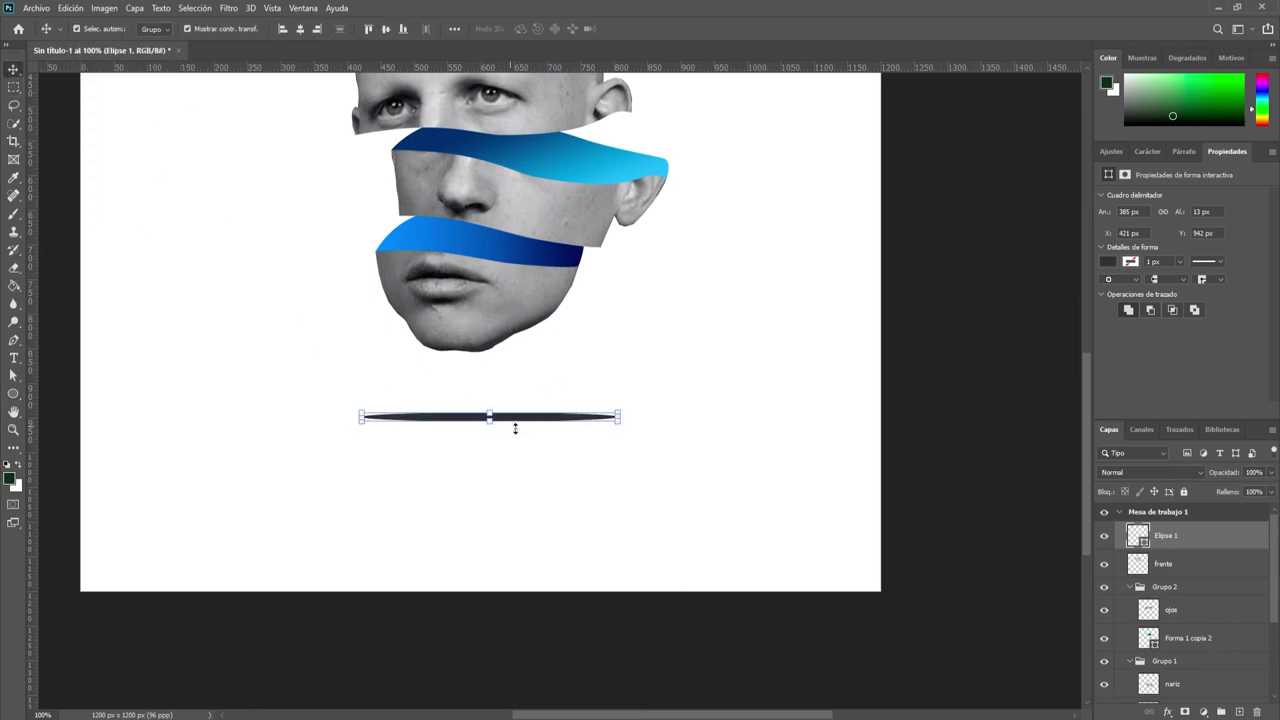
{"action": "left_click_drag", "start_coordinate": [520, 422], "coordinate": [511, 422]}
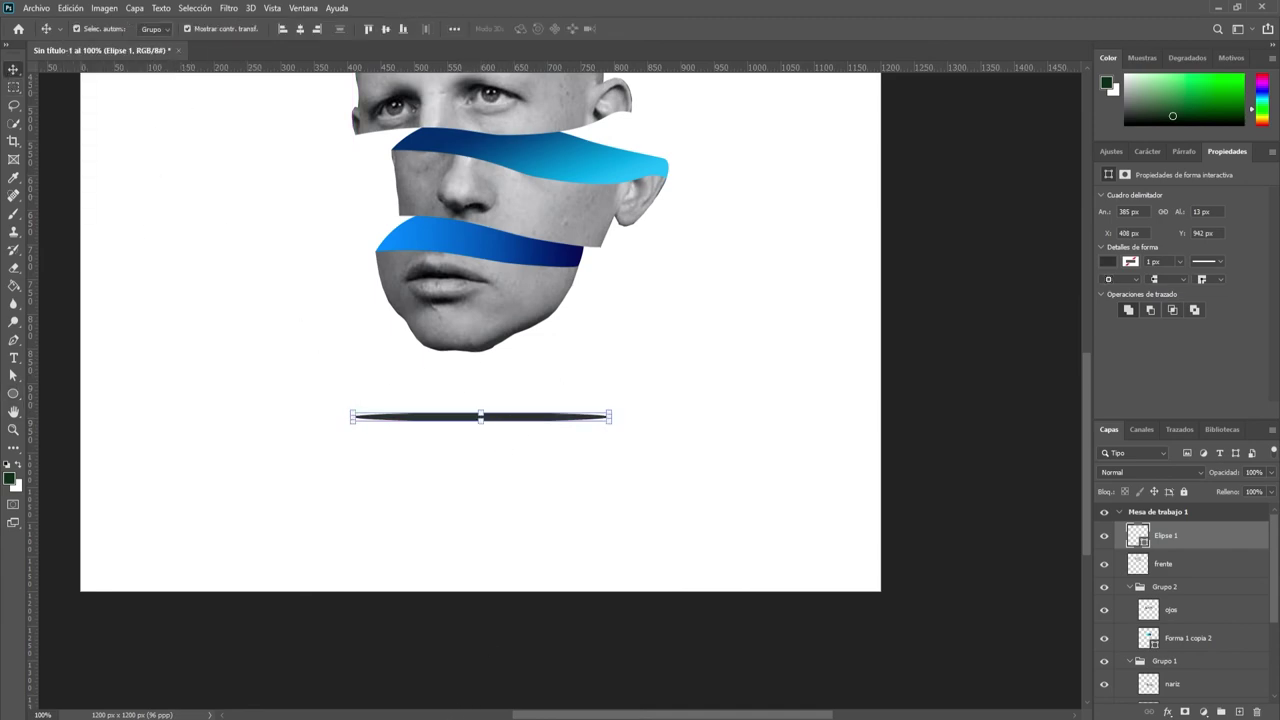
{"action": "left_click", "coordinate": [463, 714]}
{"action": "left_click", "coordinate": [751, 136]}
{"action": "left_click", "coordinate": [229, 9]}
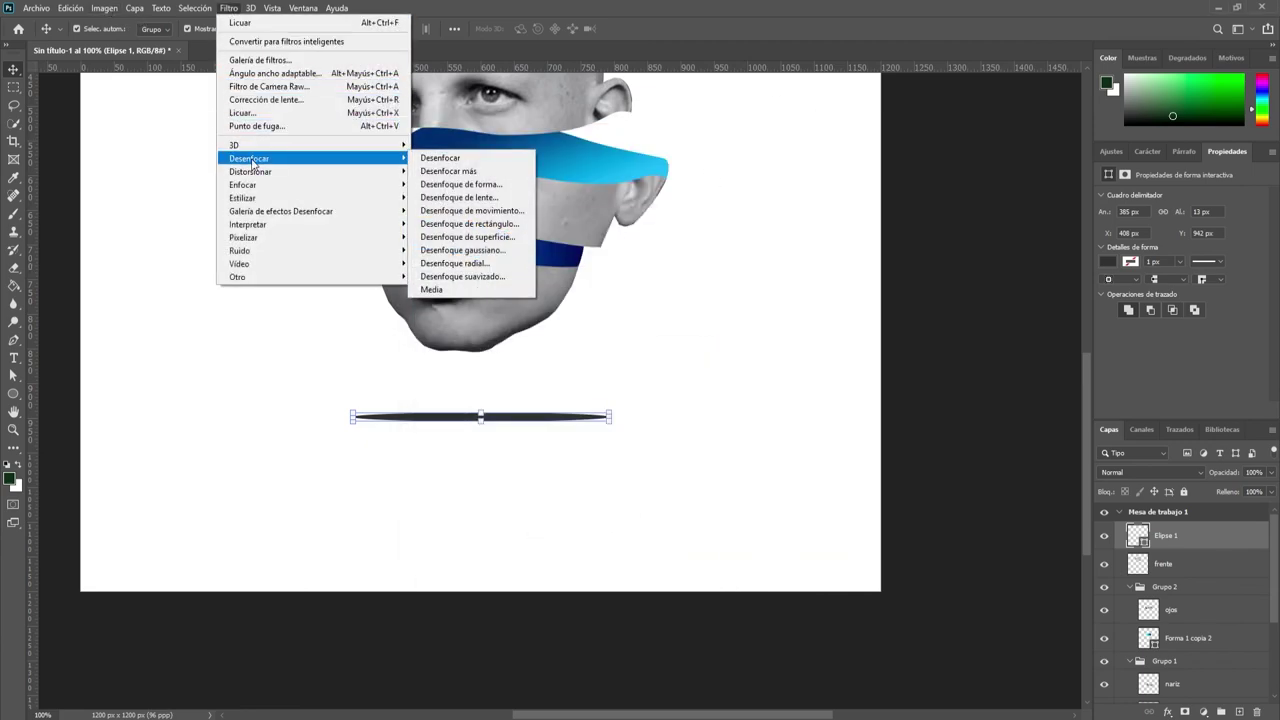
{"action": "mouse_move", "coordinate": [249, 158]}
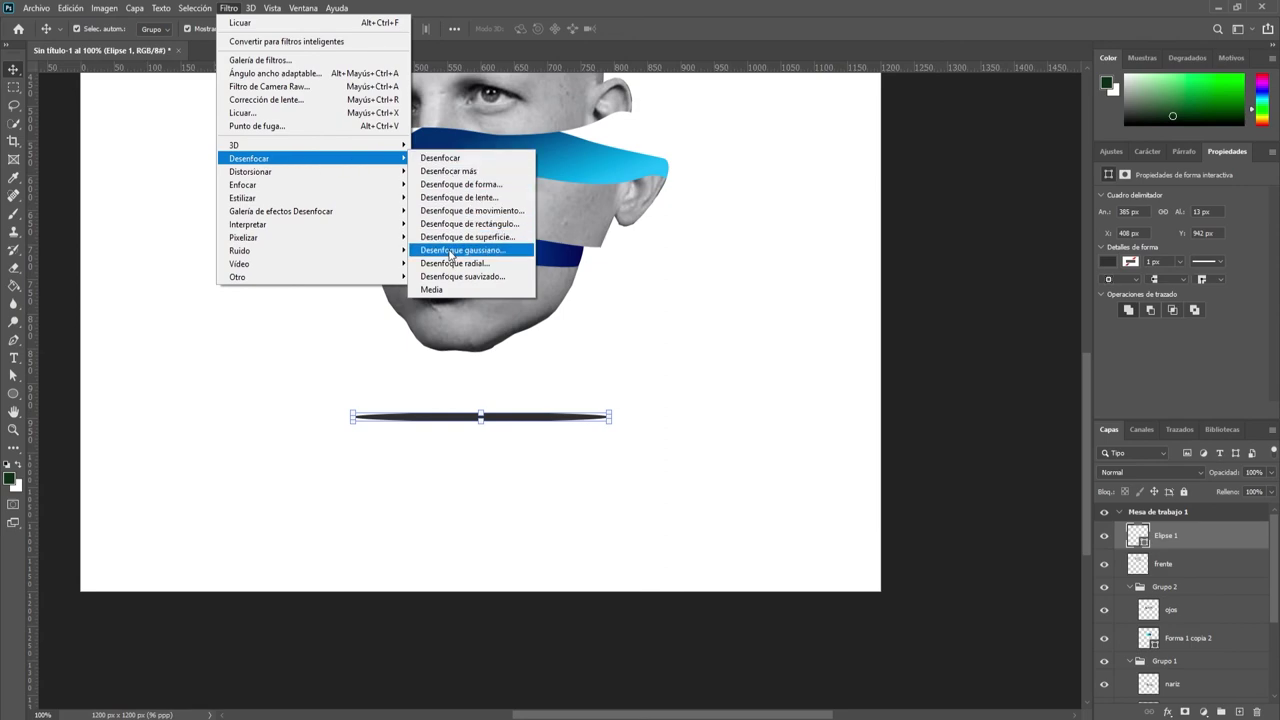
Convert Elipse 1 to a smart object and apply a 15-pixel Desenfoque gaussiano.
{"action": "left_click", "coordinate": [455, 250]}
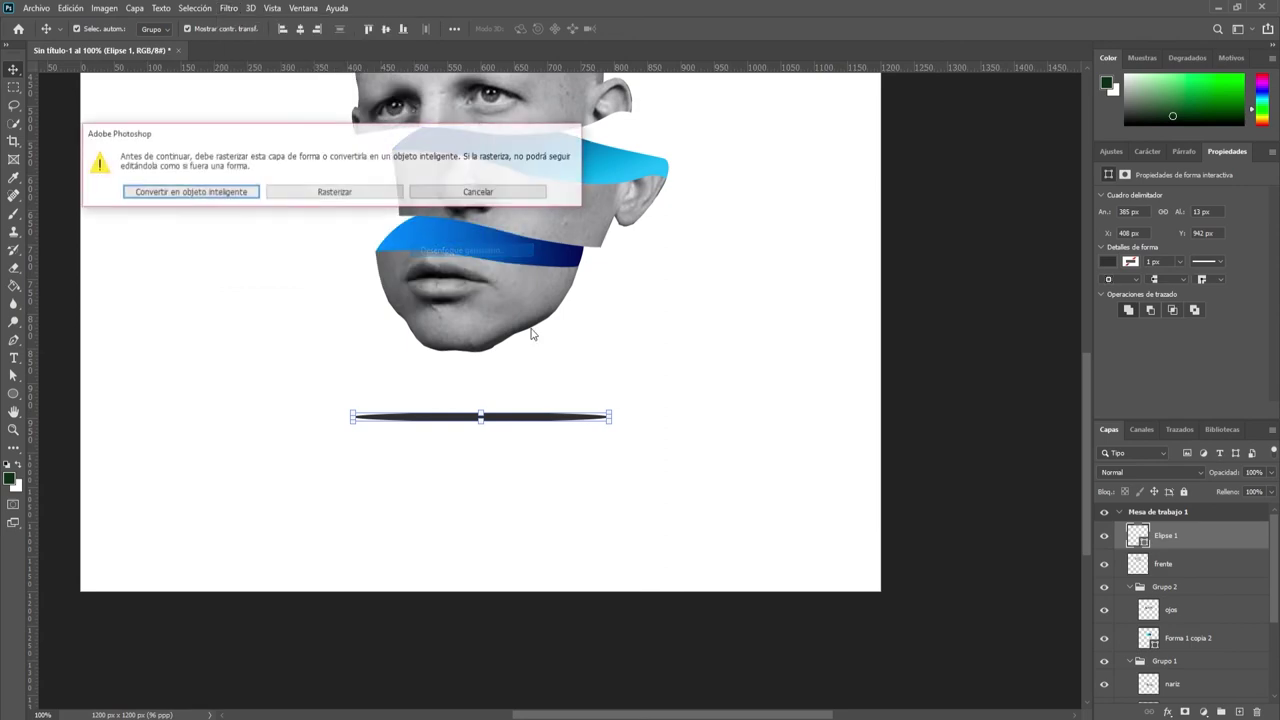
{"action": "left_click", "coordinate": [190, 192]}
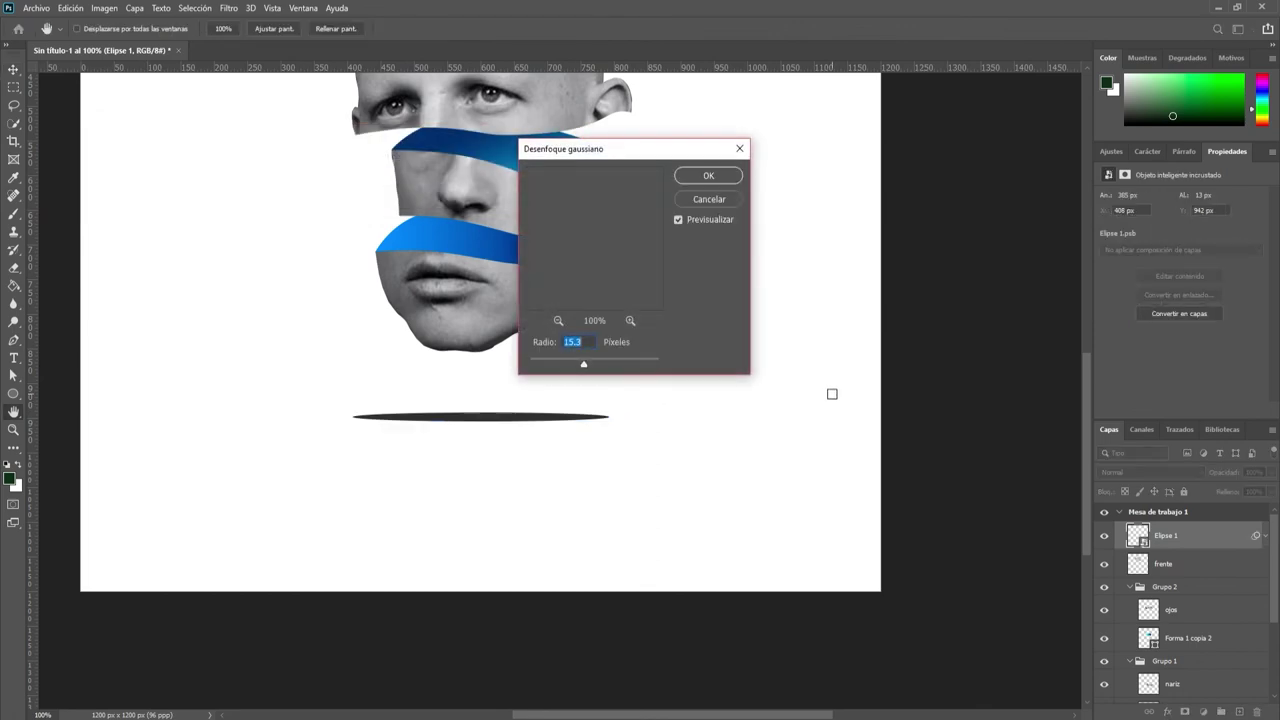
{"action": "mouse_move", "coordinate": [583, 367]}
{"action": "left_mouse_down"}
{"action": "mouse_move", "coordinate": [567, 369]}
{"action": "mouse_move", "coordinate": [584, 368]}
{"action": "left_mouse_up"}
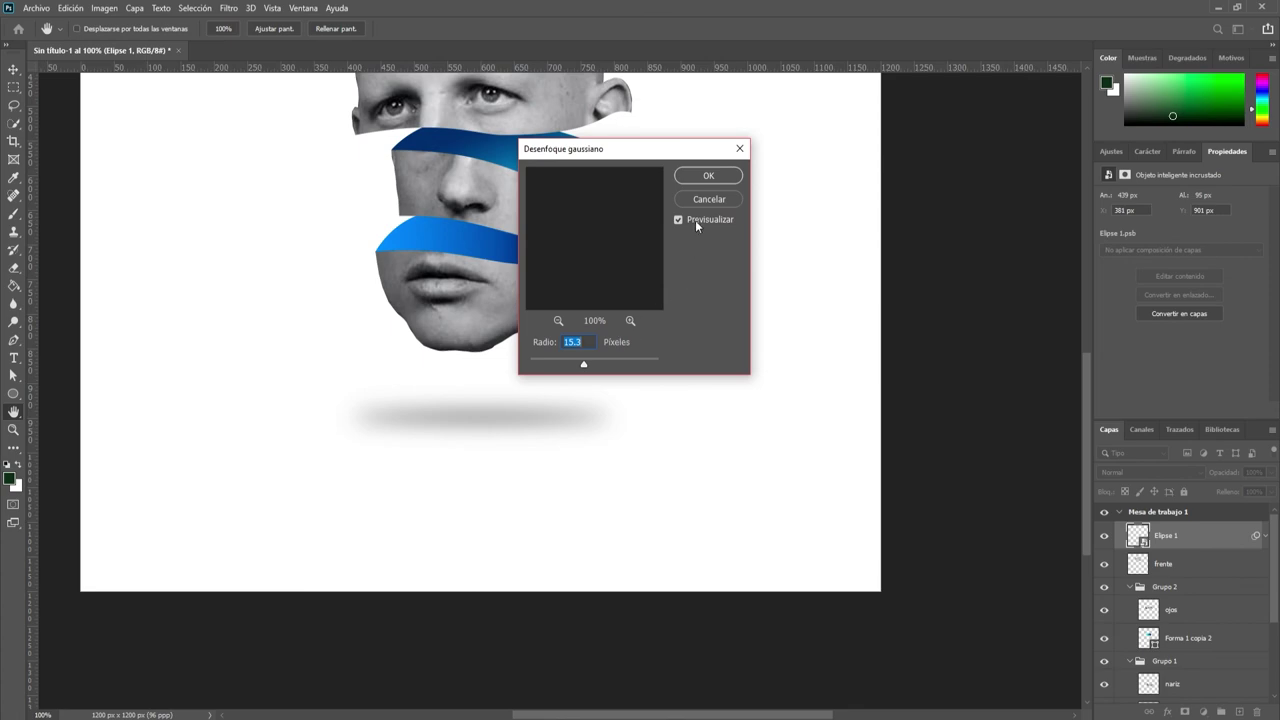
{"action": "type", "text": "1"}
{"action": "type", "text": "5"}
{"action": "left_click", "coordinate": [707, 176]}
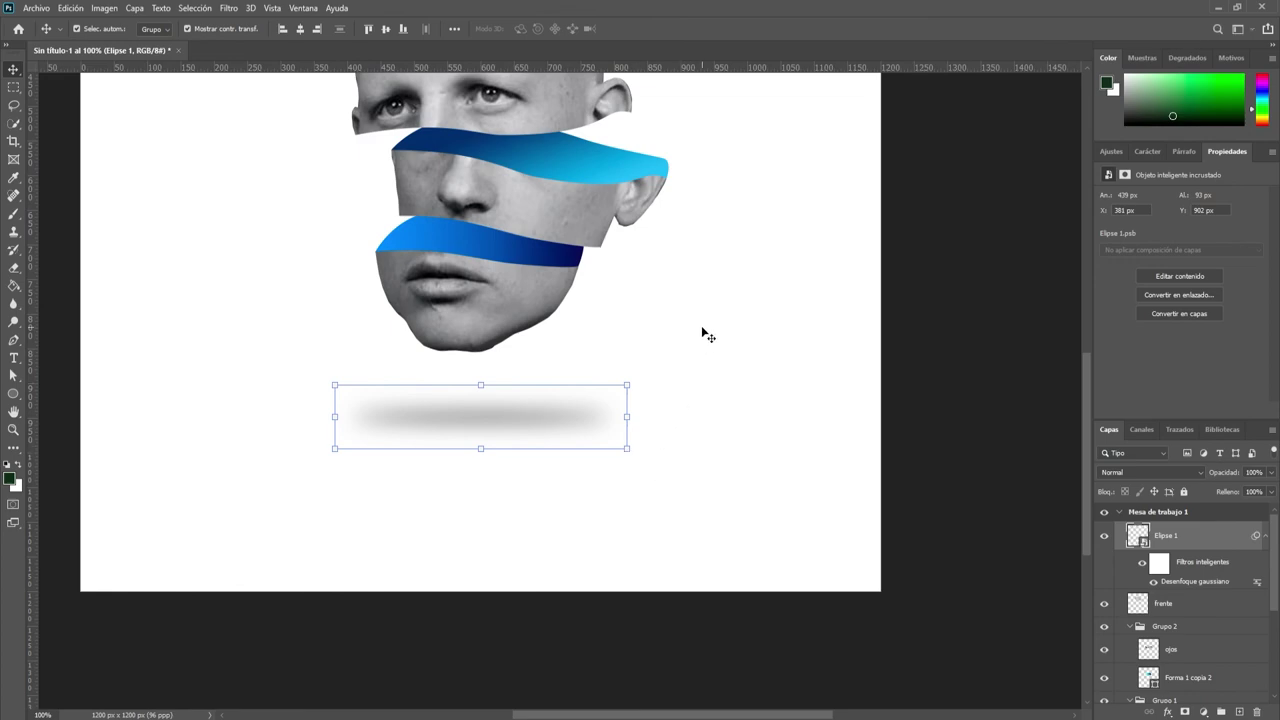
{"action": "key", "text": "z"}
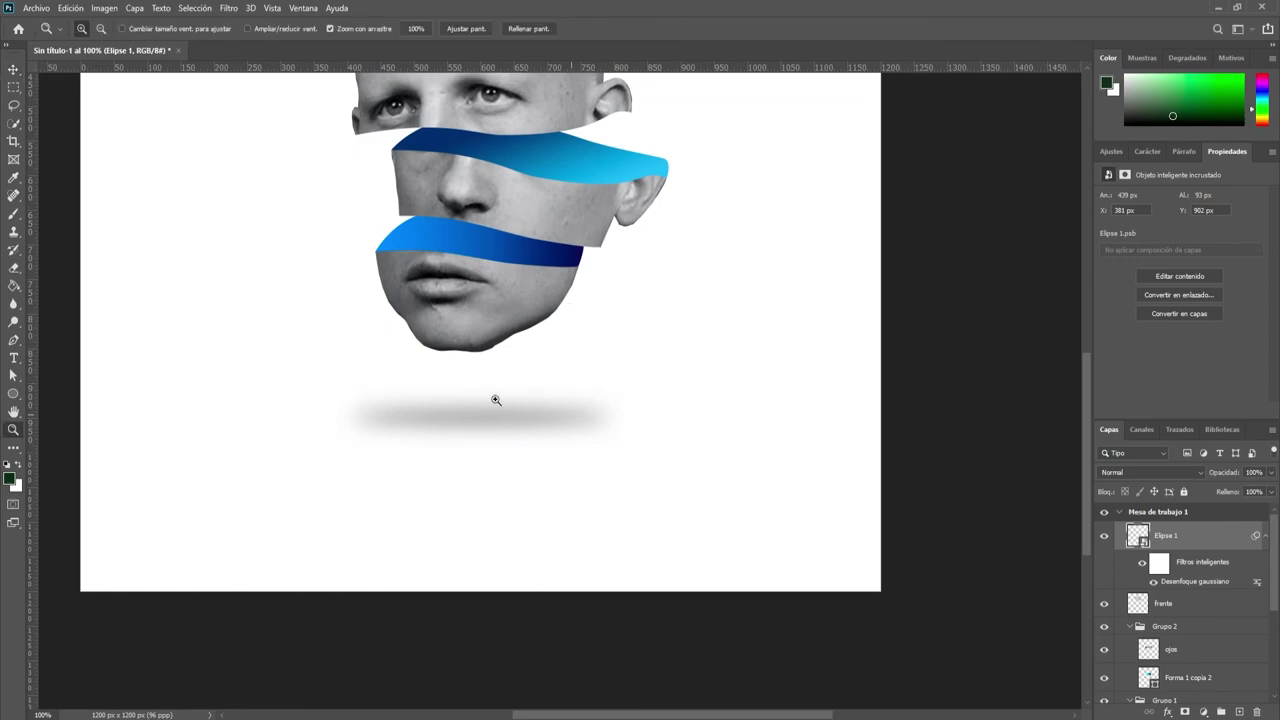
{"action": "key", "text": "v"}
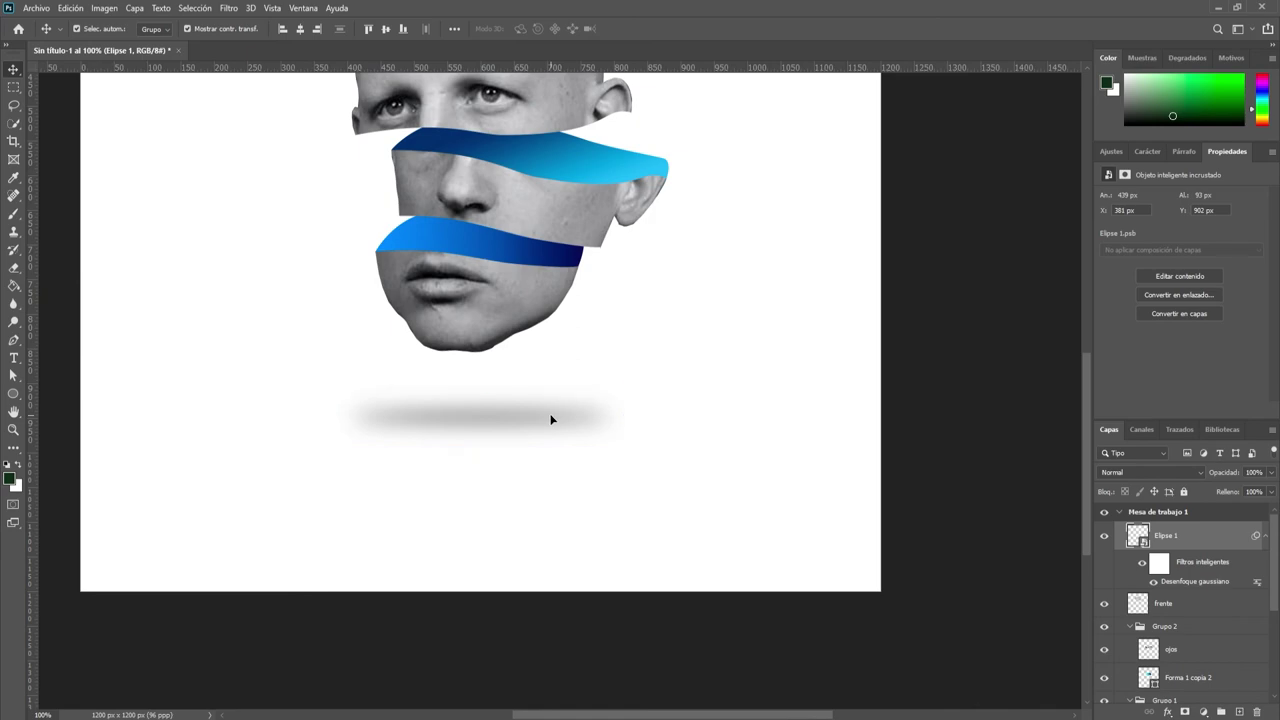
{"action": "left_click", "coordinate": [627, 417]}
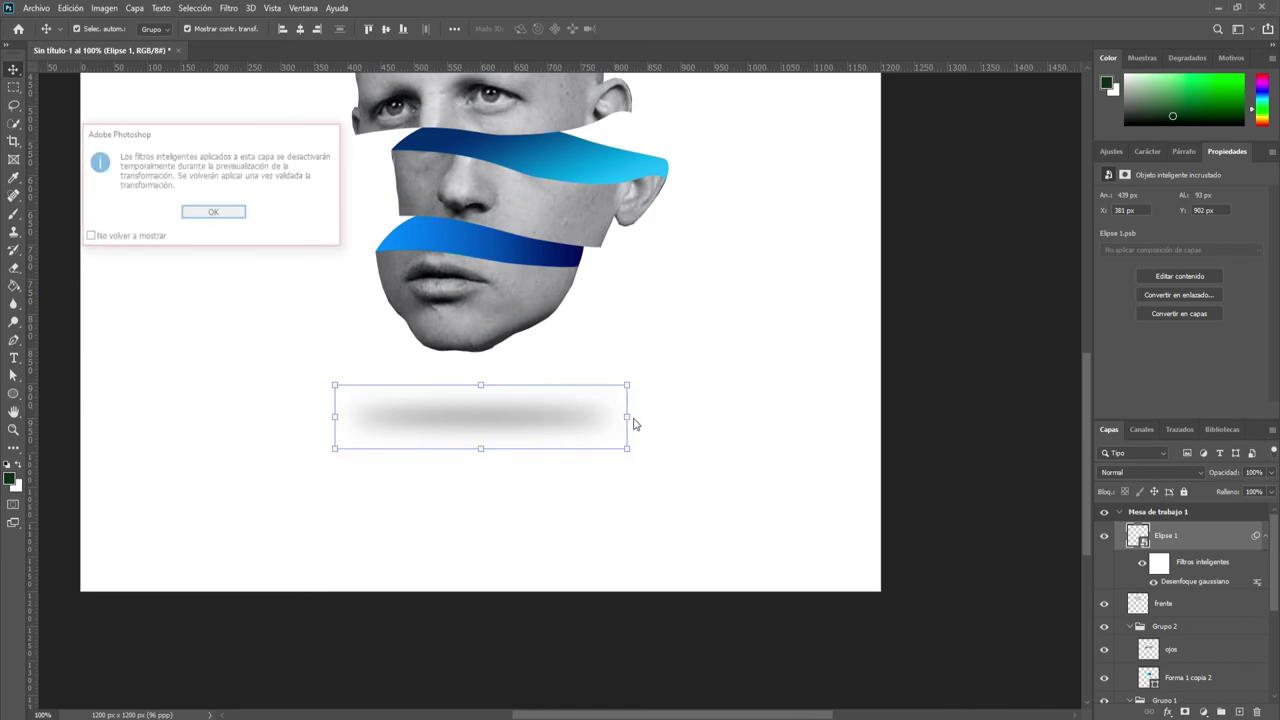
Scale the blurred Elipse 1 shadow to about 115%, widening it to 498 px.
{"action": "left_click", "coordinate": [214, 213]}
{"action": "mouse_move", "coordinate": [640, 410]}
{"action": "left_mouse_down"}
{"action": "mouse_move", "coordinate": [618, 417]}
{"action": "mouse_move", "coordinate": [648, 417]}
{"action": "left_mouse_up"}
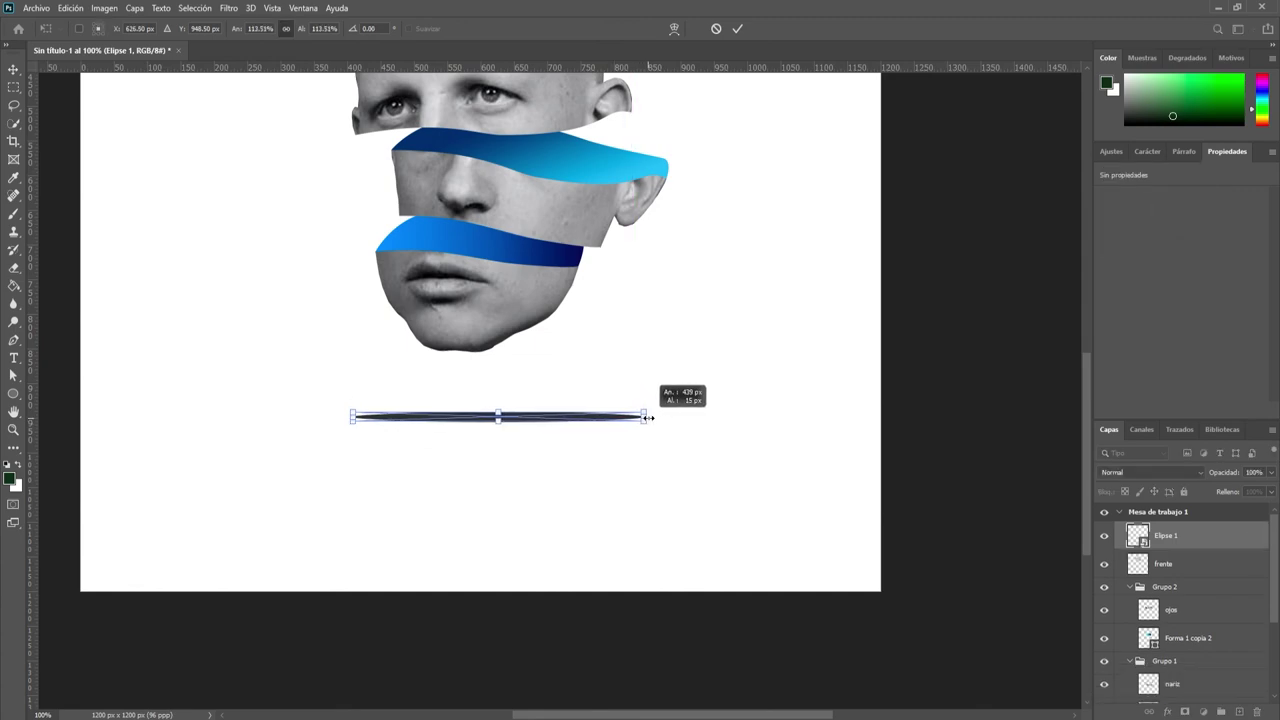
{"action": "left_click_drag", "start_coordinate": [648, 417], "coordinate": [652, 417]}
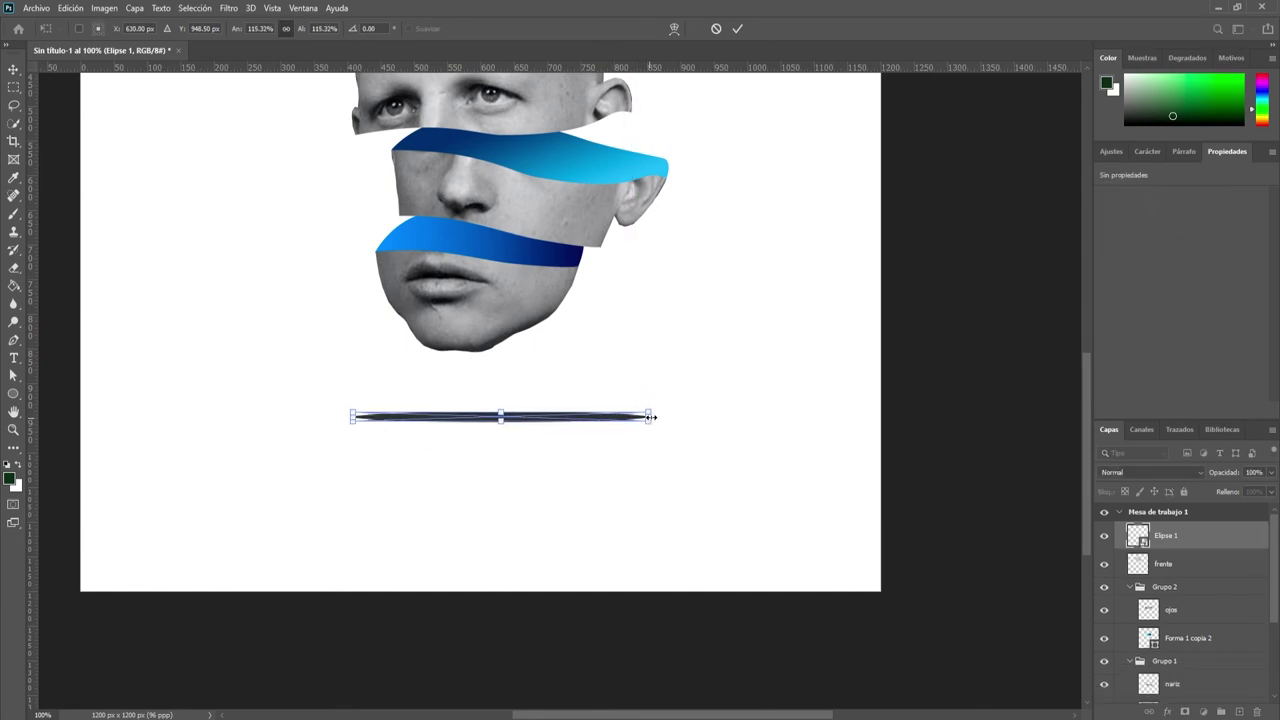
{"action": "left_click", "coordinate": [737, 28]}
Zoom out to 50% to view the whole composition and select the artboard.
{"action": "key", "text": "z"}
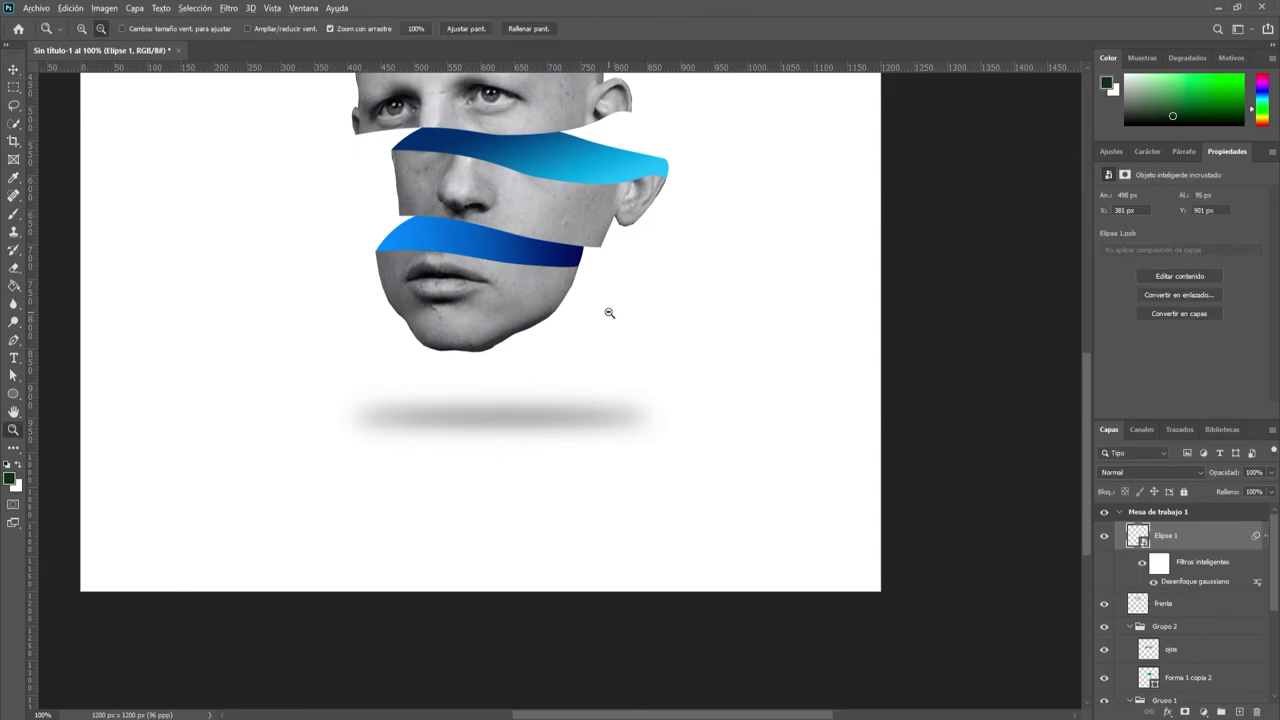
{"action": "left_click", "coordinate": [609, 313], "text": "alt"}
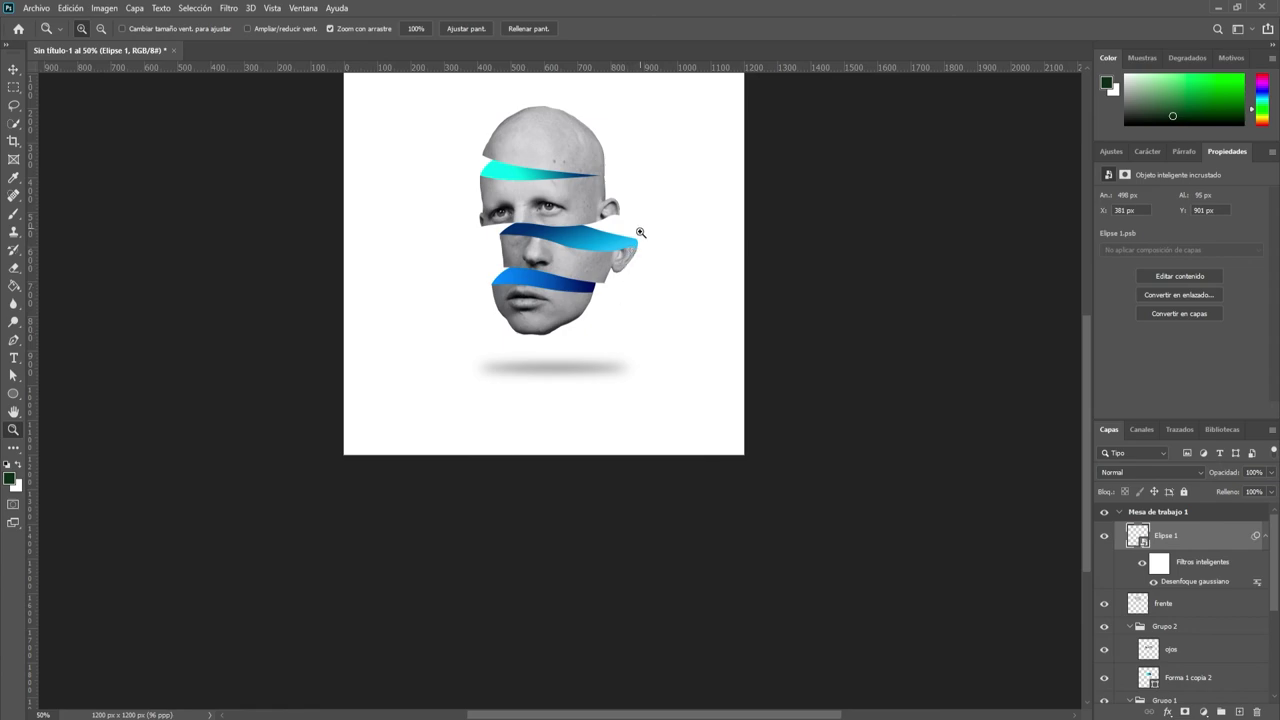
{"action": "key", "text": "v"}
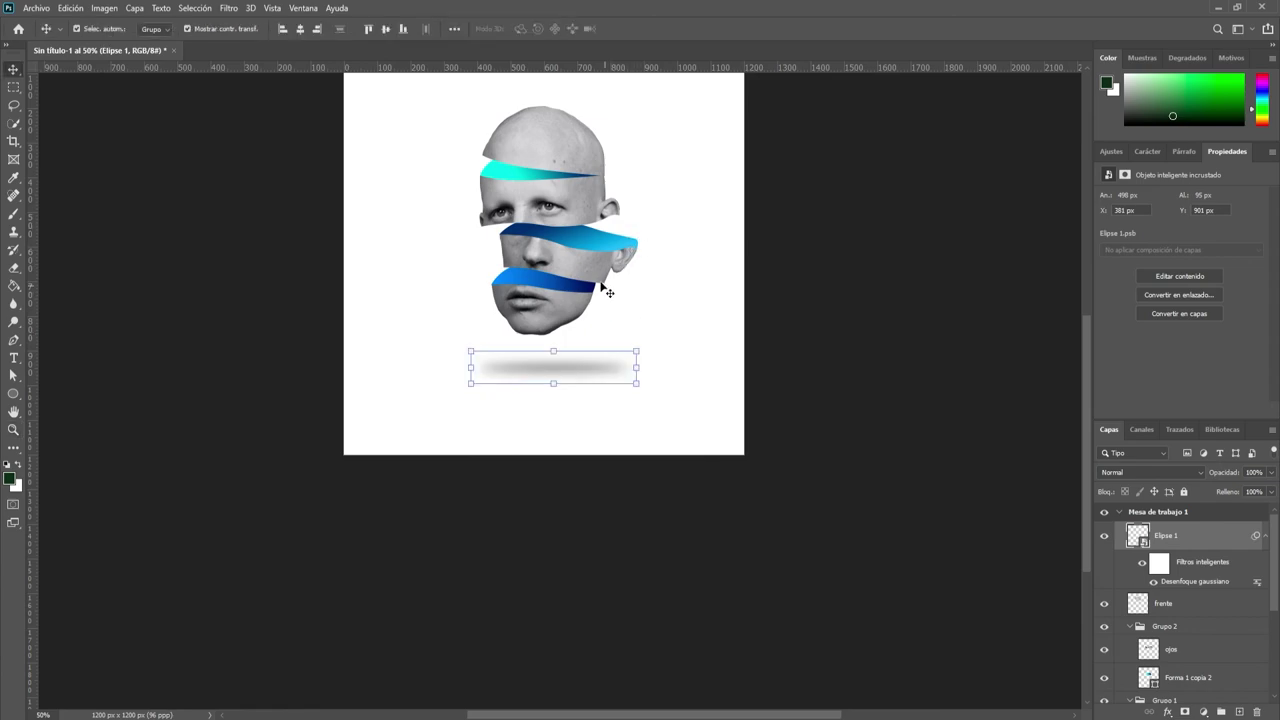
{"action": "scroll", "coordinate": [608, 292], "scroll_direction": "up", "scroll_amount": 2}
{"action": "left_click", "coordinate": [676, 358]}
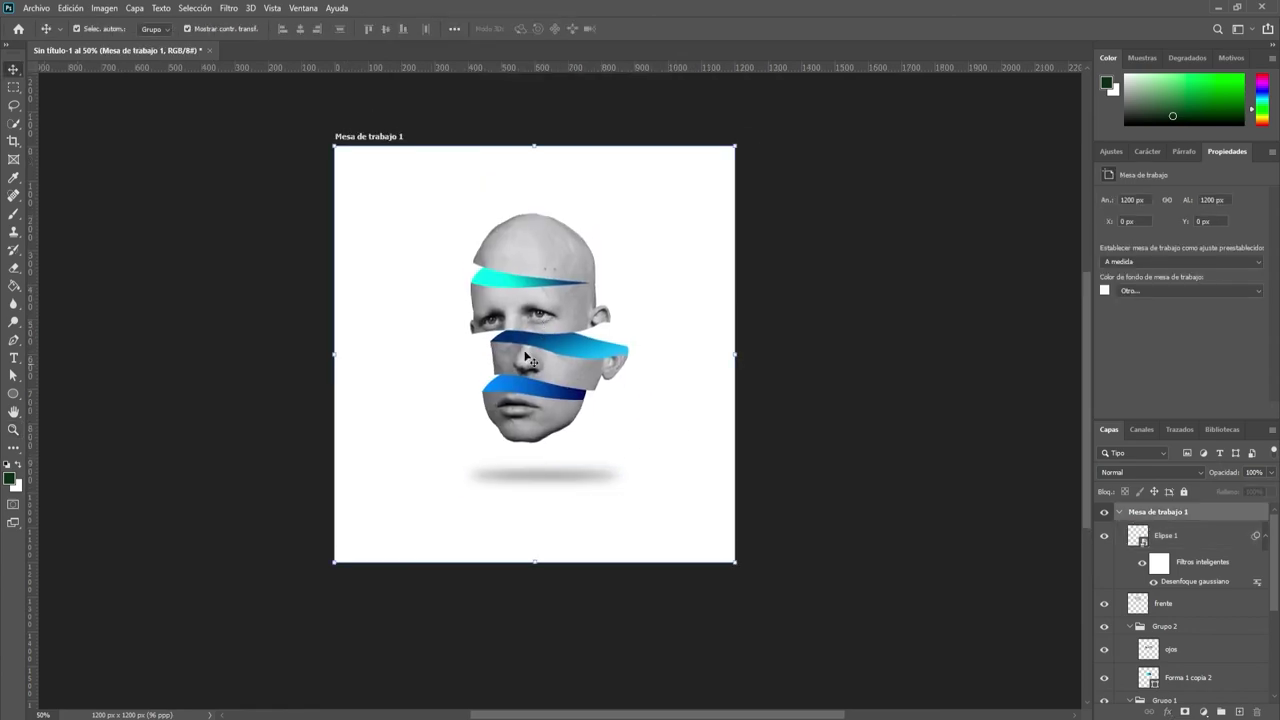